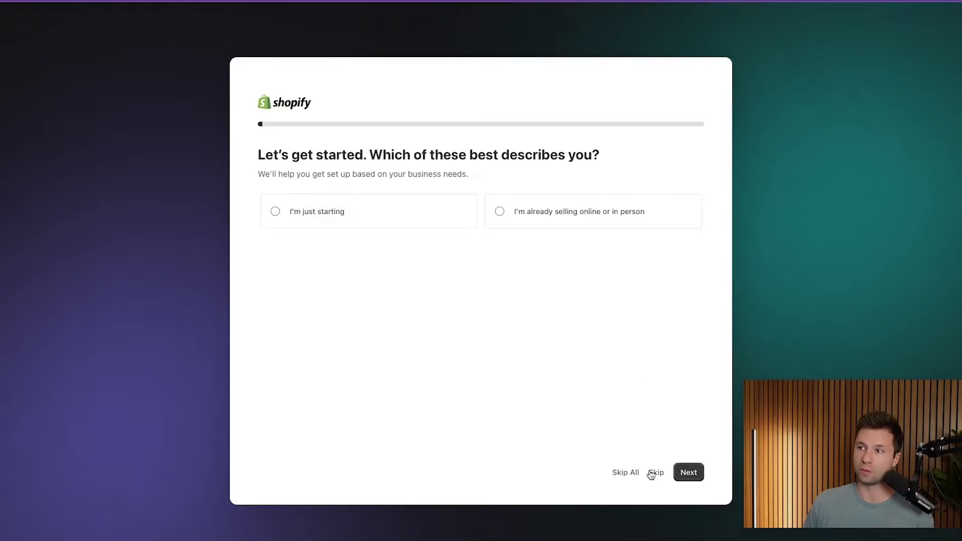
# - Skip the onboarding questions about the business and accept United States as the business location
pyautogui.click(655, 473)
pyautogui.click(655, 473)
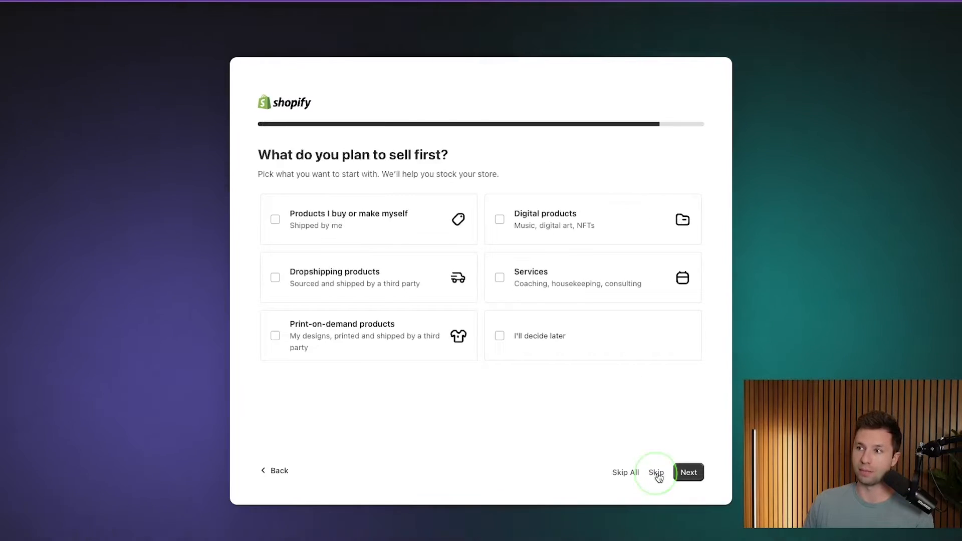
pyautogui.click(656, 474)
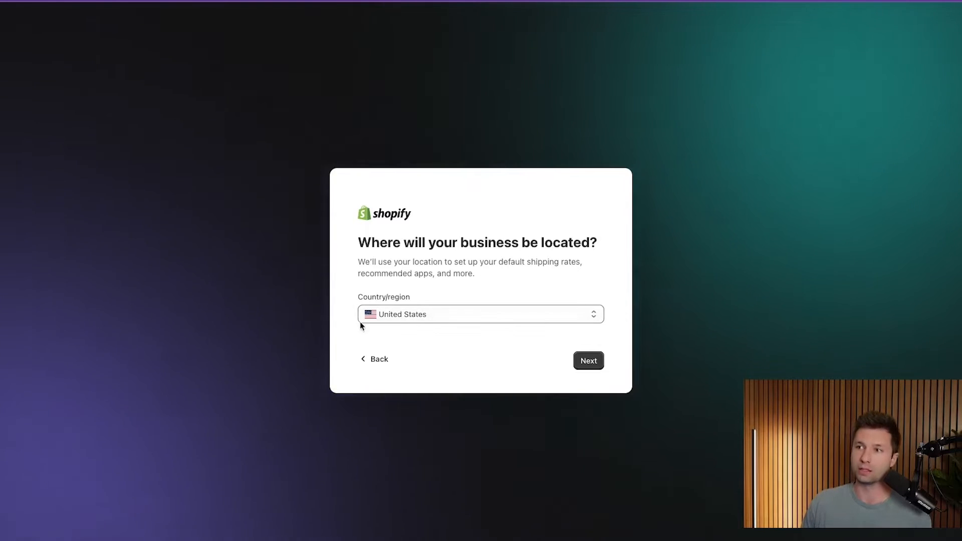
pyautogui.click(602, 365)
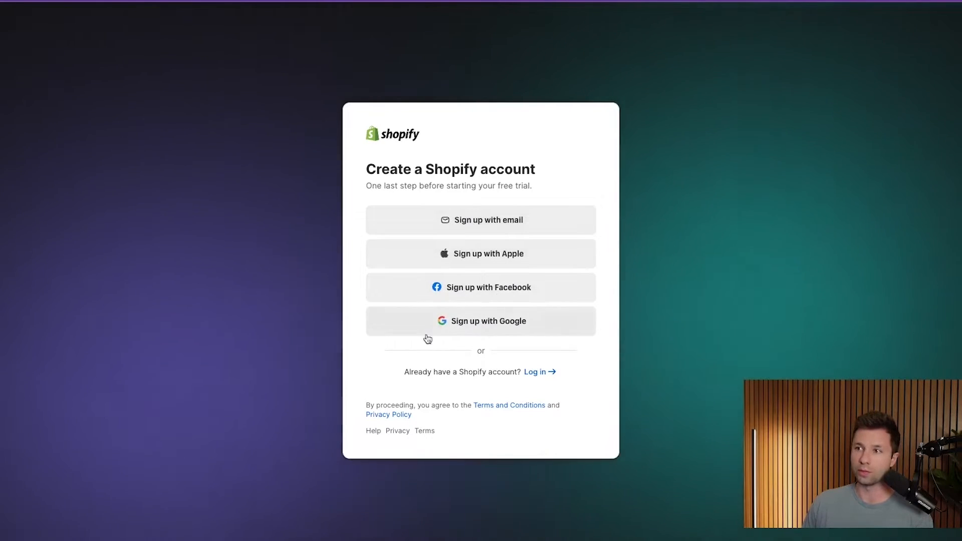
# - Sign up for the Shopify account with the existing Google account, entering its account password
pyautogui.click(480, 323)
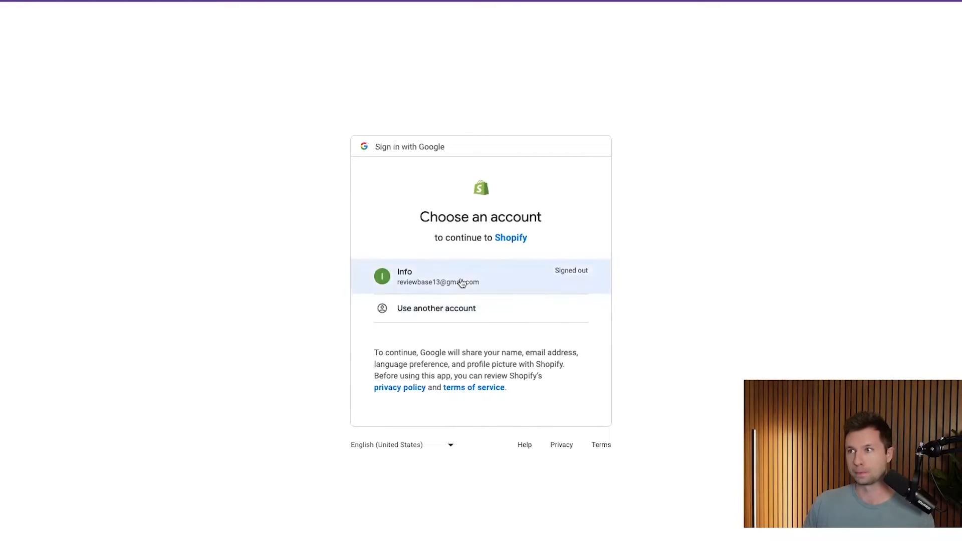
pyautogui.click(462, 281)
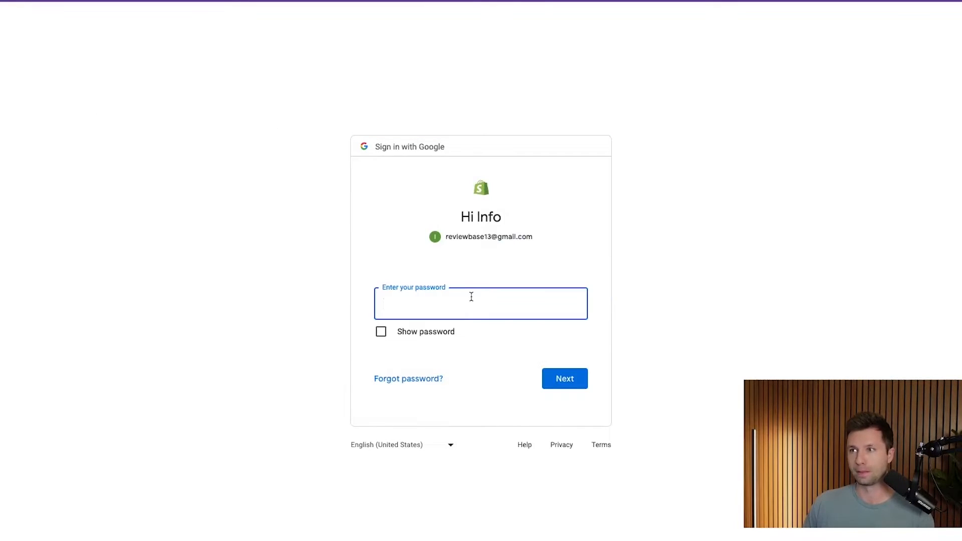
pyautogui.write('••••••••••')
pyautogui.press('Return')
pyautogui.click(524, 357)
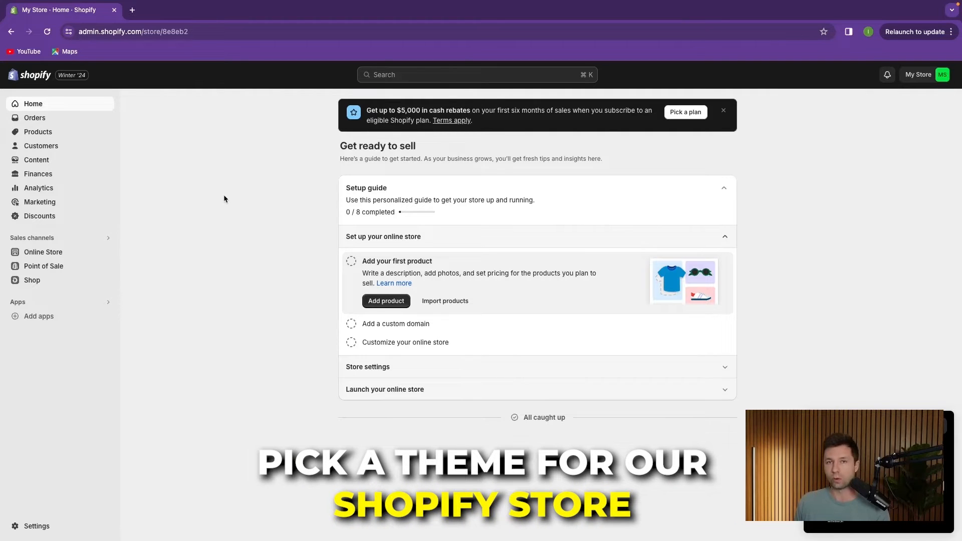
# - Go to the online store's themes and visit the Theme Store to explore more themes
pyautogui.click(59, 252)
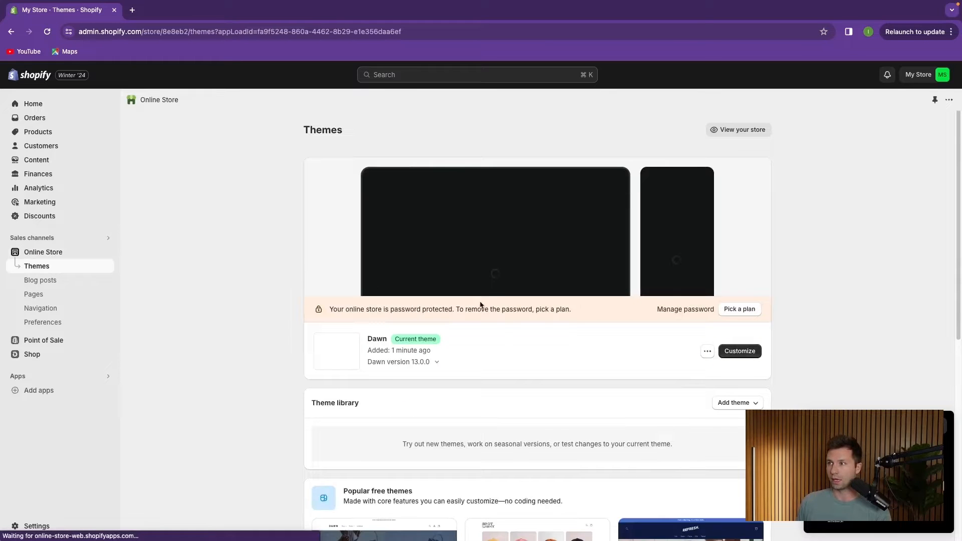
pyautogui.scroll(-1, 501, 308)
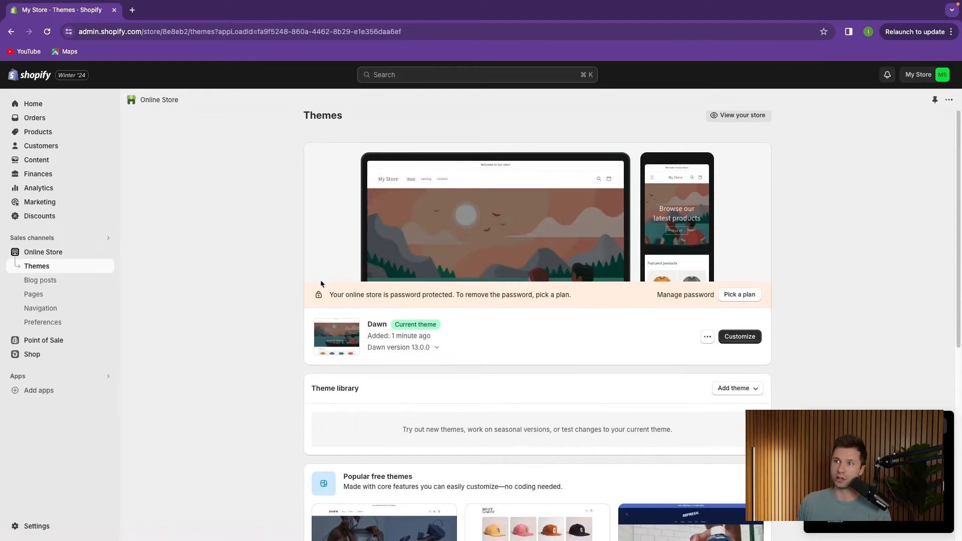
pyautogui.scroll(-1, 591, 290)
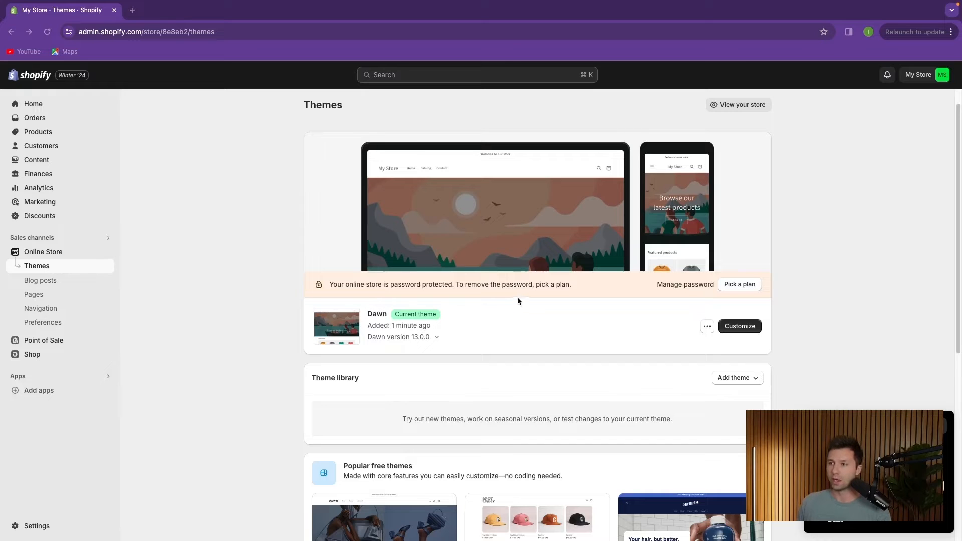
pyautogui.scroll(-7, 518, 300)
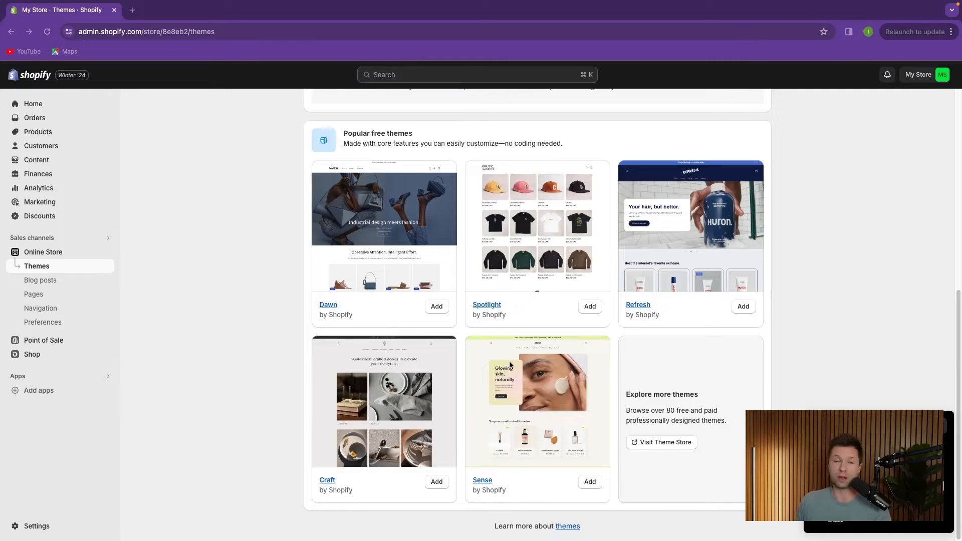
pyautogui.click(664, 442)
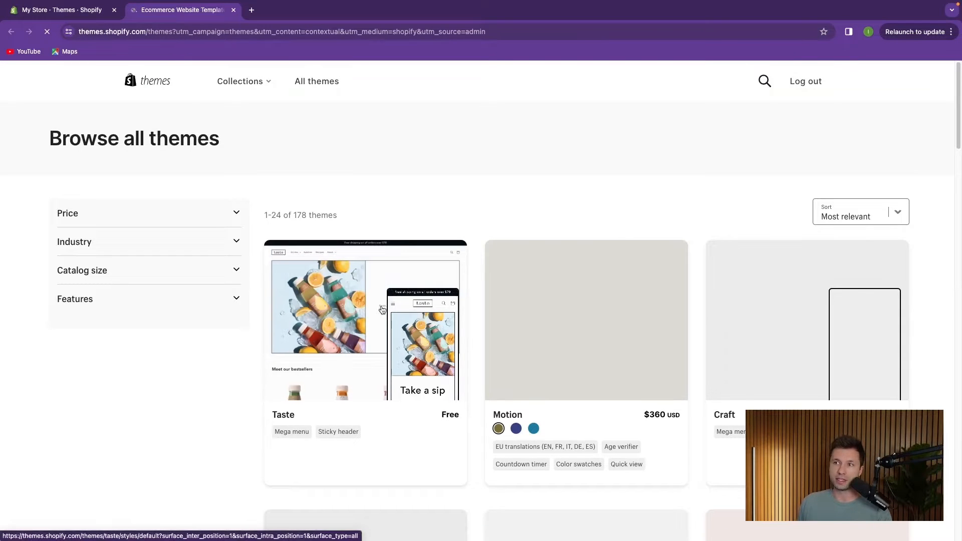
# - Browse the full theme catalog and filter it by price to show only free themes
pyautogui.scroll(-2, 386, 299)
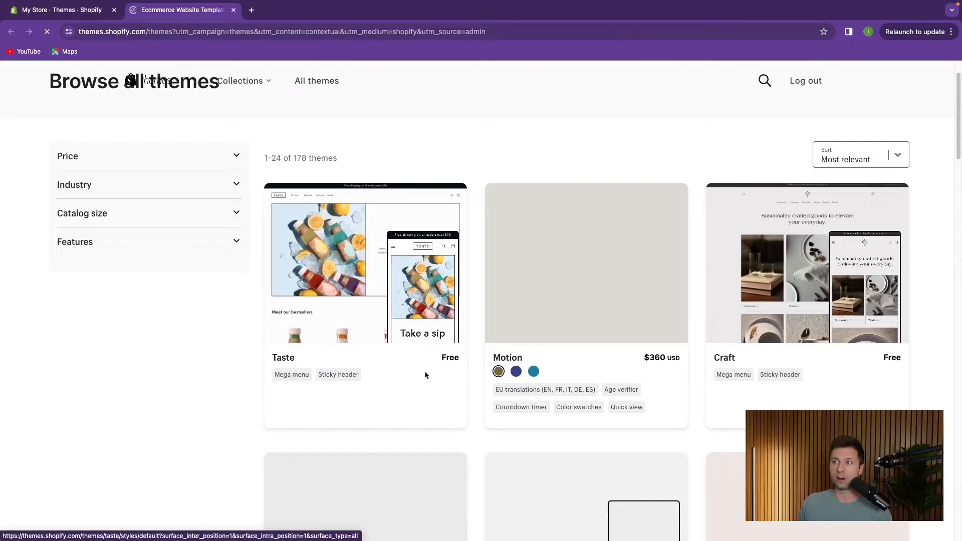
pyautogui.scroll(-1, 617, 301)
pyautogui.scroll(-8, 626, 273)
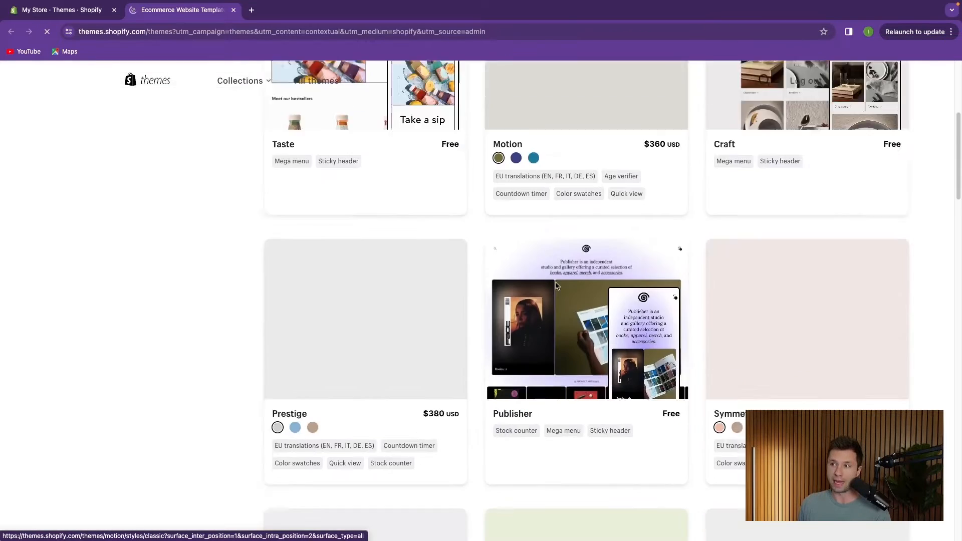
pyautogui.scroll(-3, 443, 330)
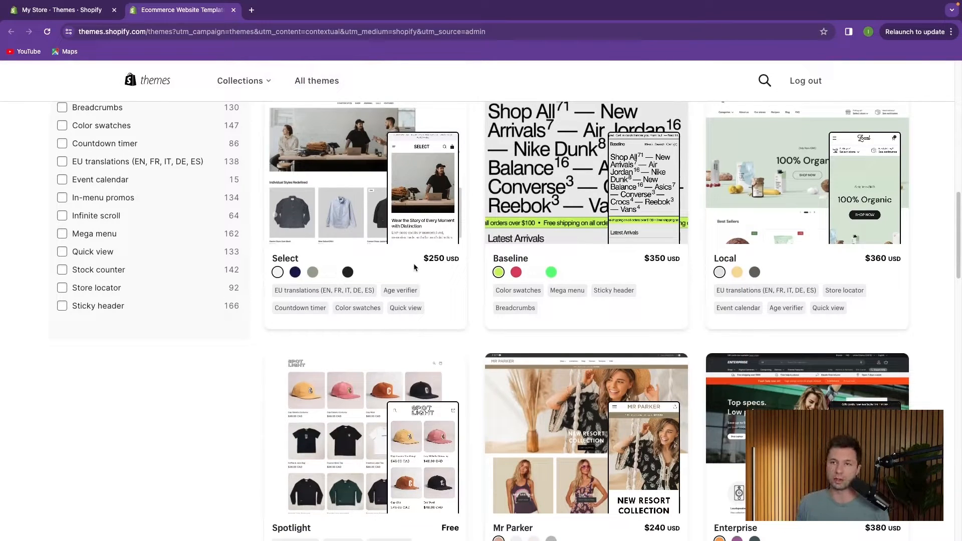
pyautogui.scroll(13, 211, 303)
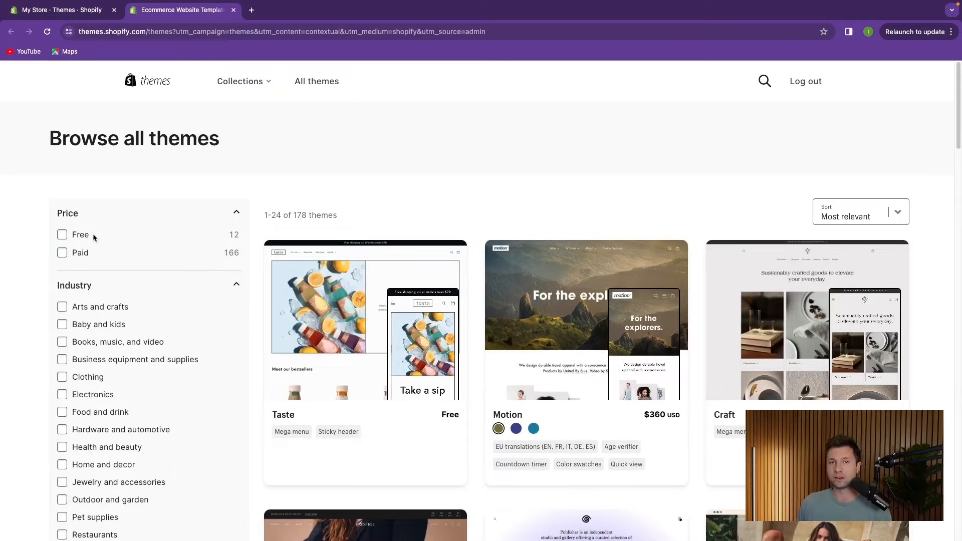
pyautogui.click(63, 234)
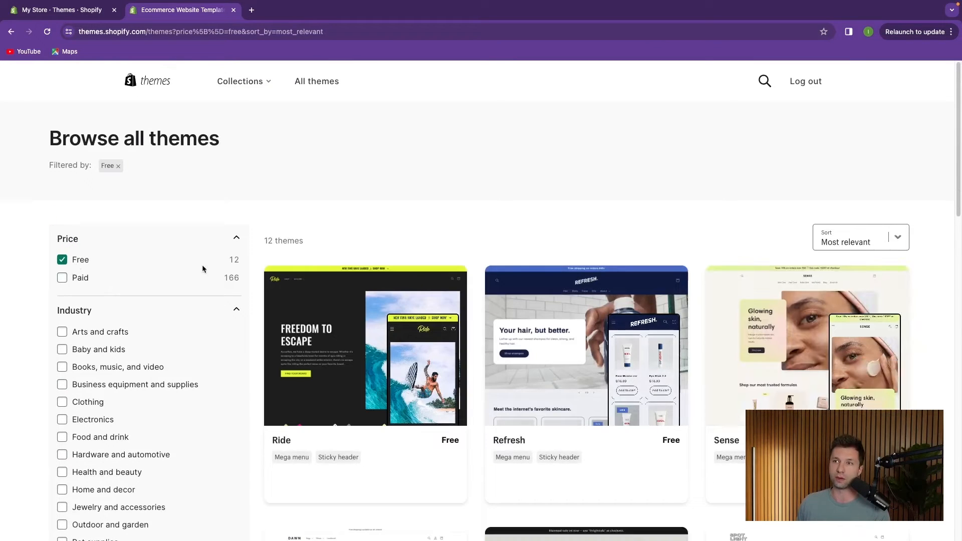
# - Examine the free themes, comparing previews such as Ride, Dawn, Origin and Craft for a suitable store design
pyautogui.scroll(-11, 391, 310)
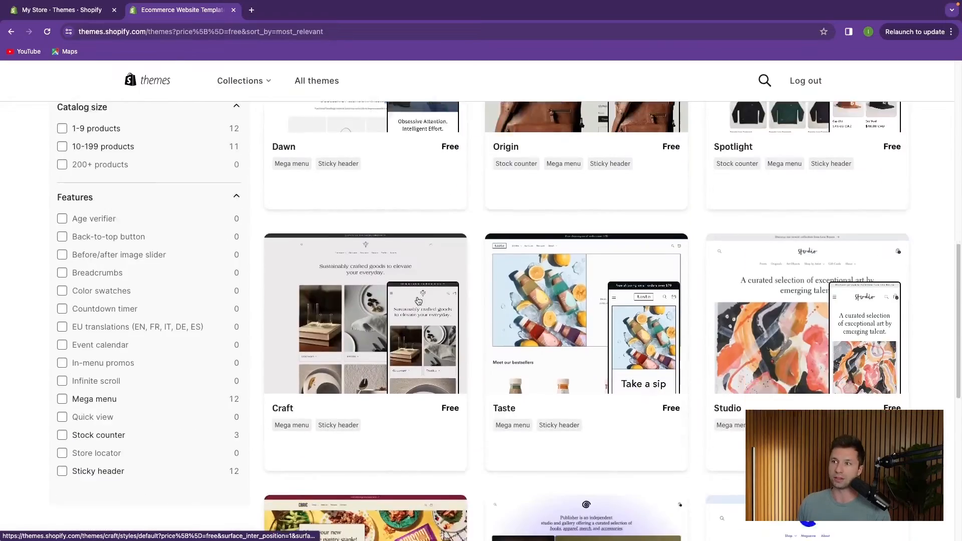
pyautogui.scroll(-8, 418, 301)
pyautogui.scroll(14, 522, 316)
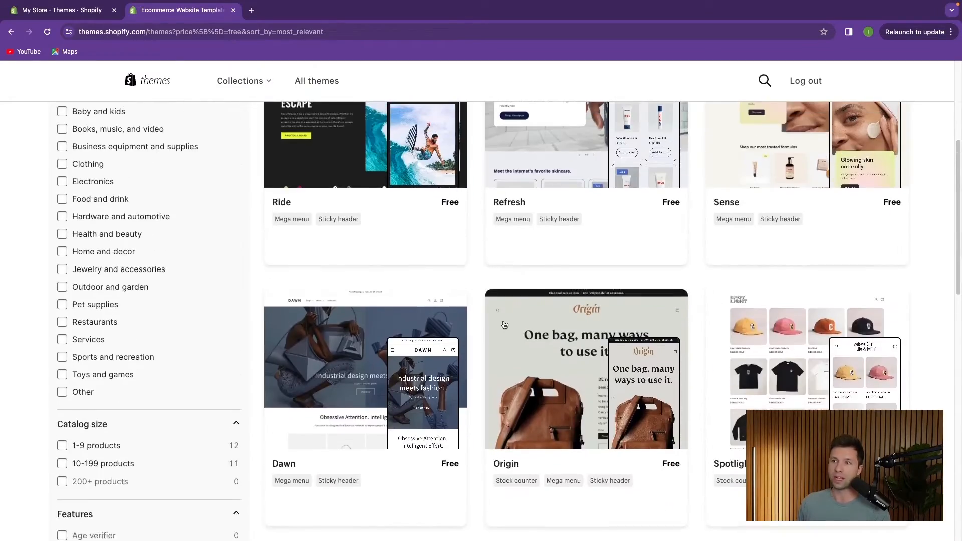
pyautogui.scroll(2, 504, 324)
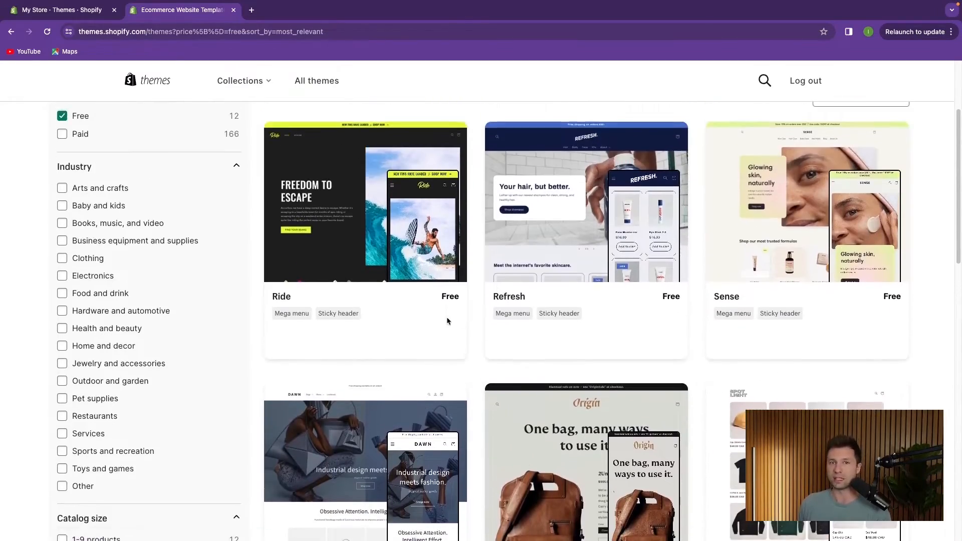
pyautogui.scroll(2, 436, 316)
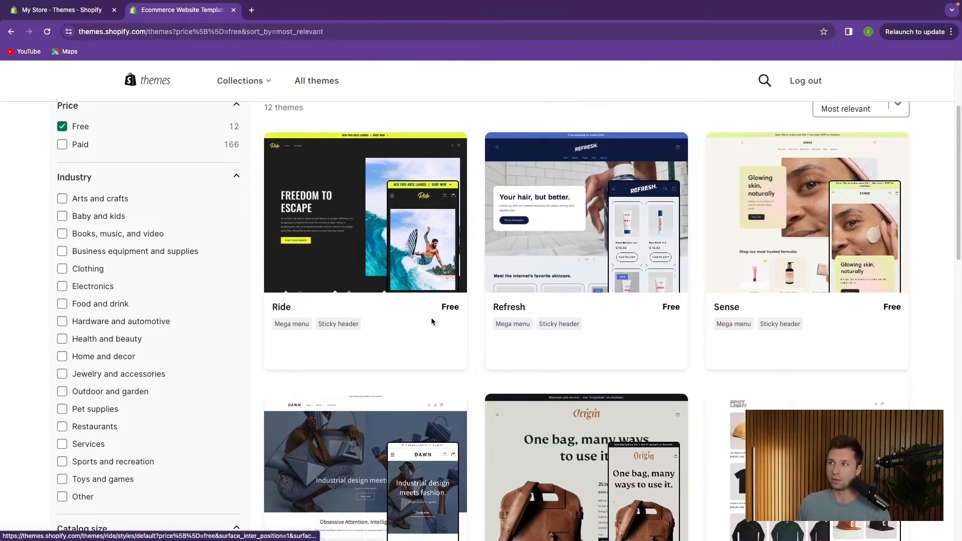
pyautogui.scroll(-3, 443, 279)
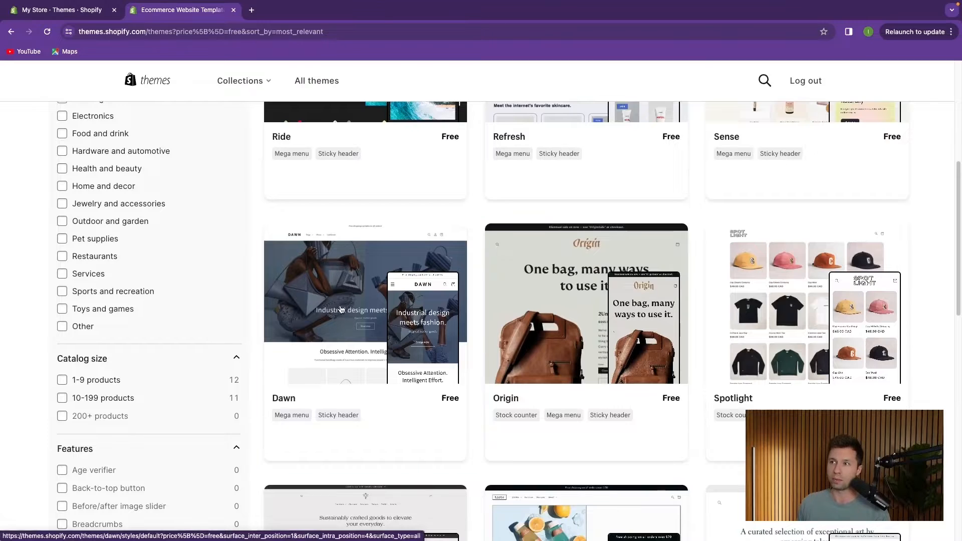
pyautogui.scroll(-1, 340, 309)
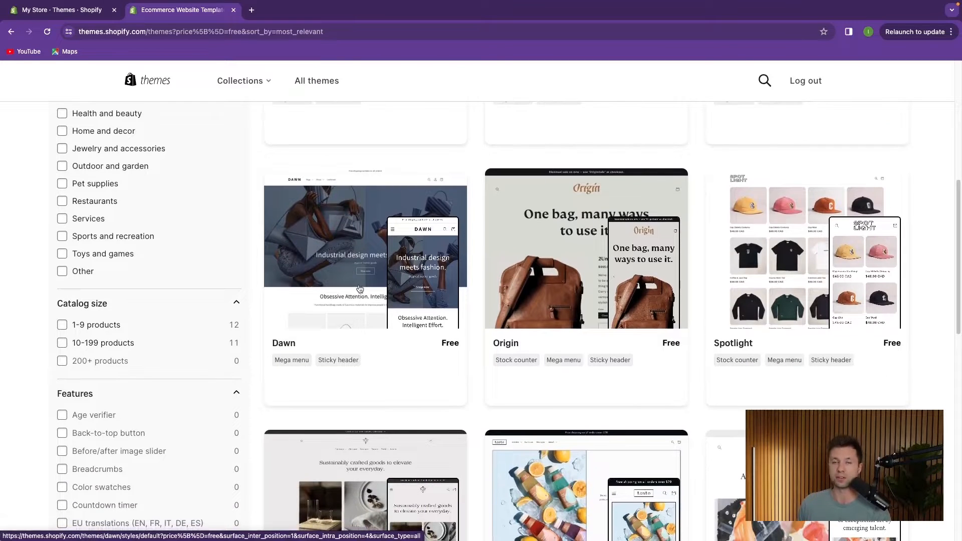
pyautogui.scroll(-2, 359, 285)
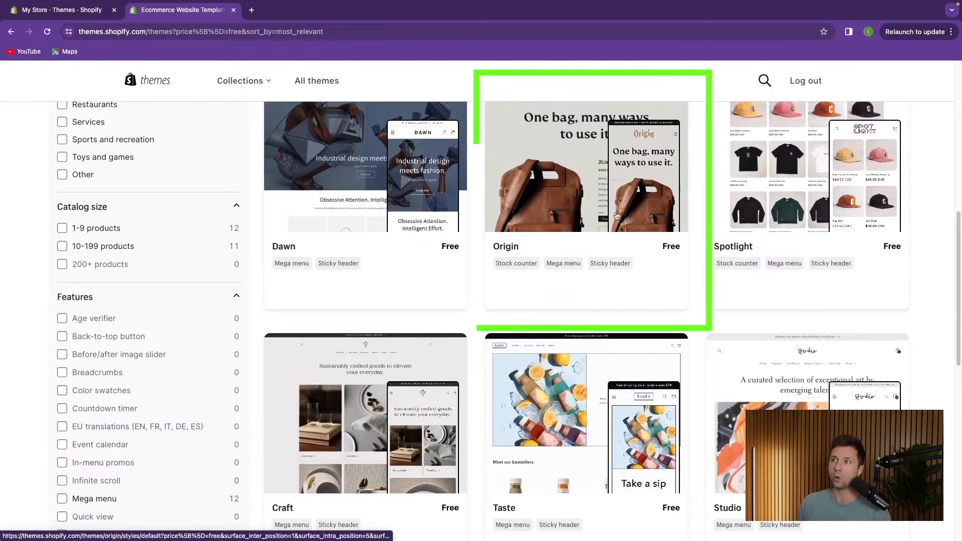
pyautogui.scroll(7, 575, 230)
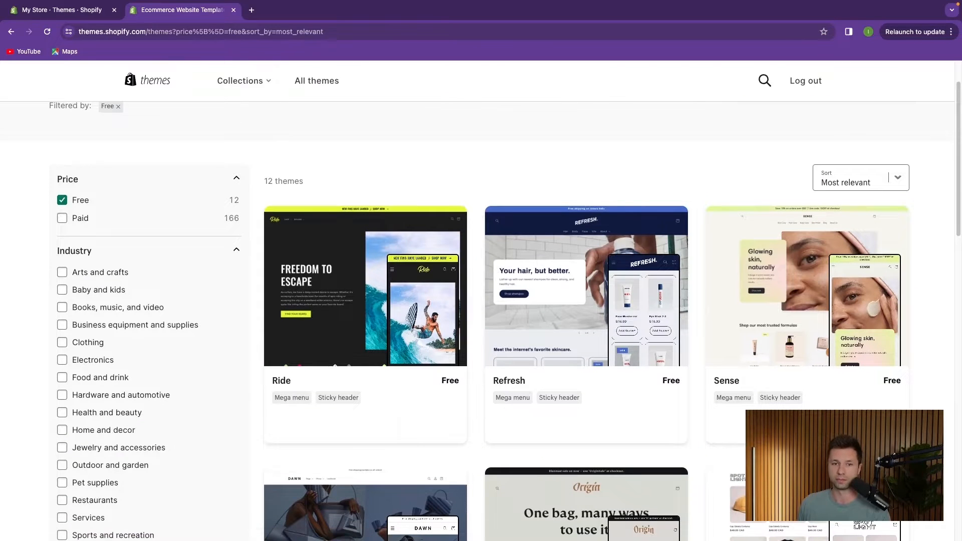
pyautogui.scroll(-1, 591, 401)
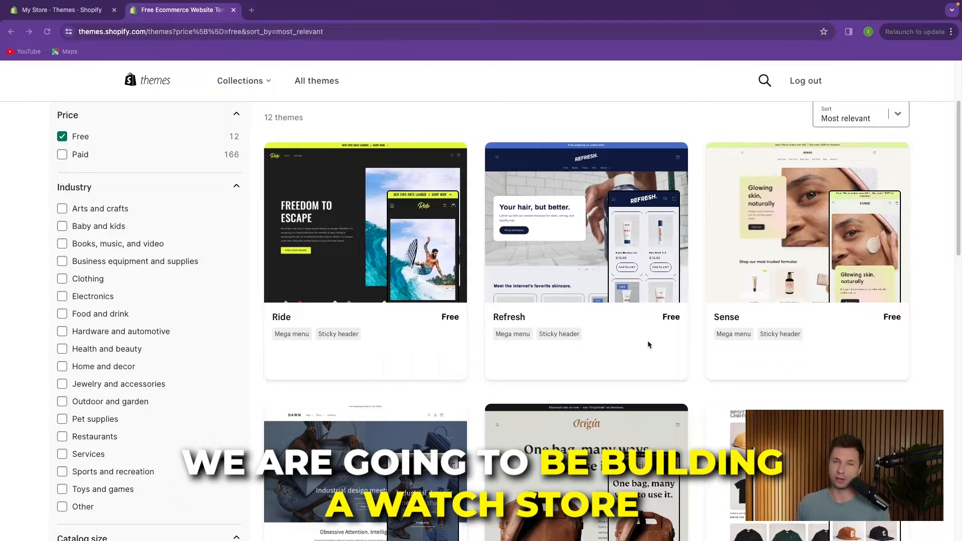
pyautogui.scroll(-3, 570, 323)
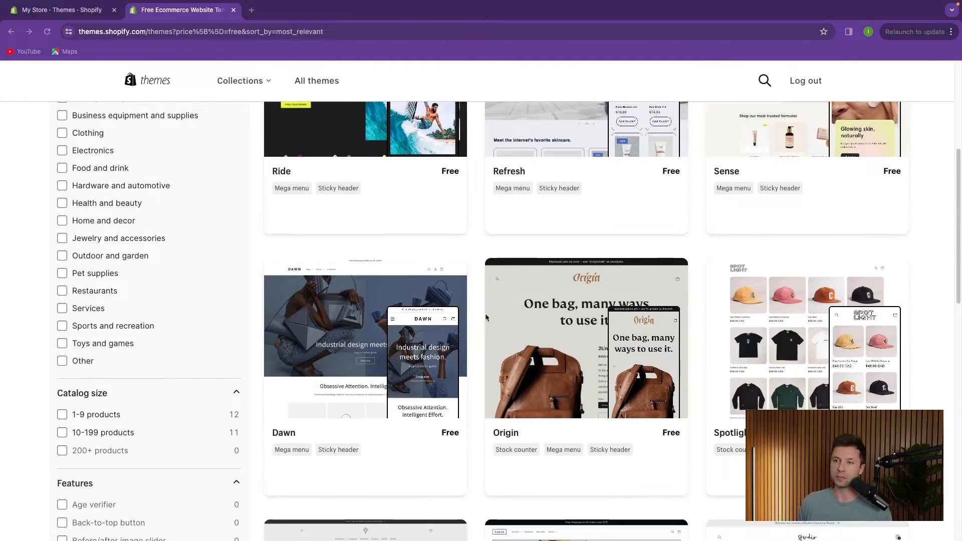
pyautogui.scroll(-1, 564, 327)
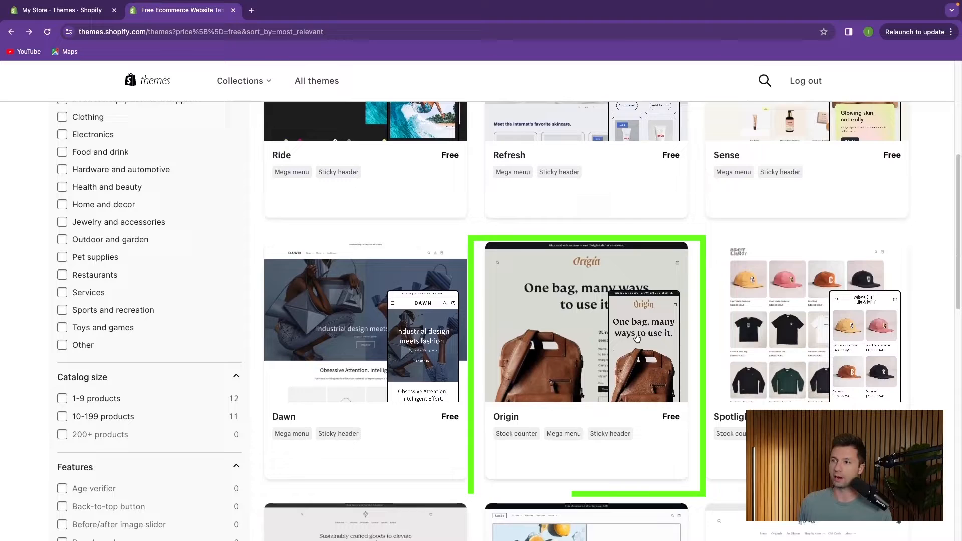
# - Add the free Origin theme to the store's theme library and publish it in place of Dawn
pyautogui.click(566, 318)
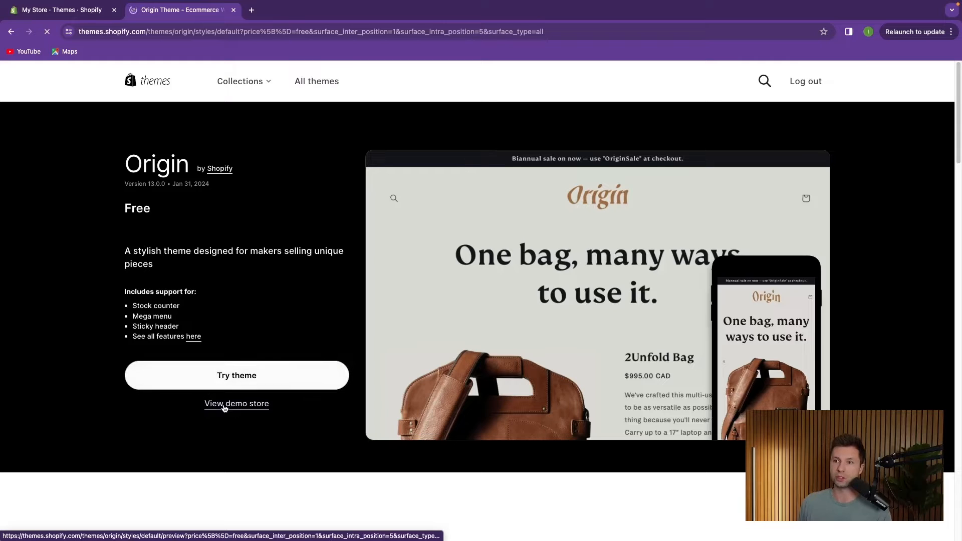
pyautogui.click(216, 379)
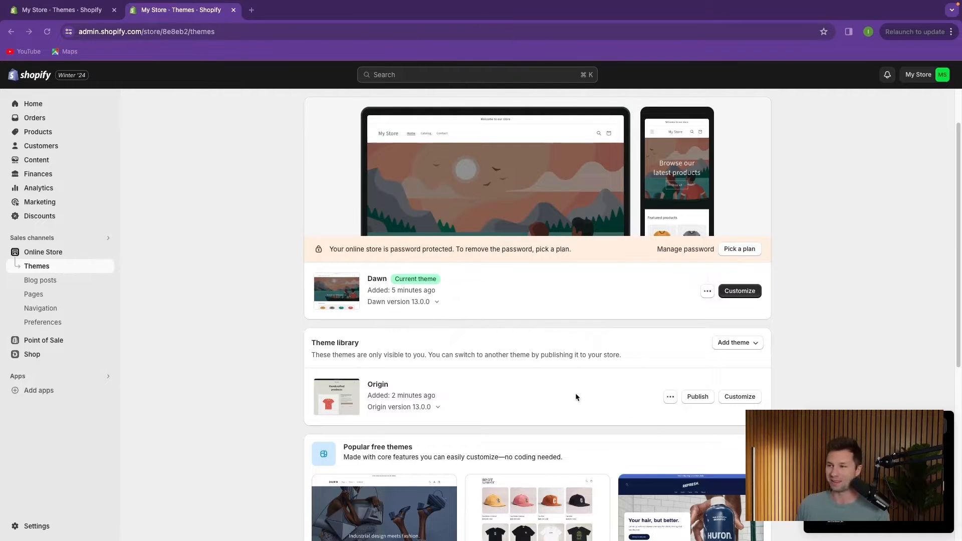
pyautogui.click(697, 396)
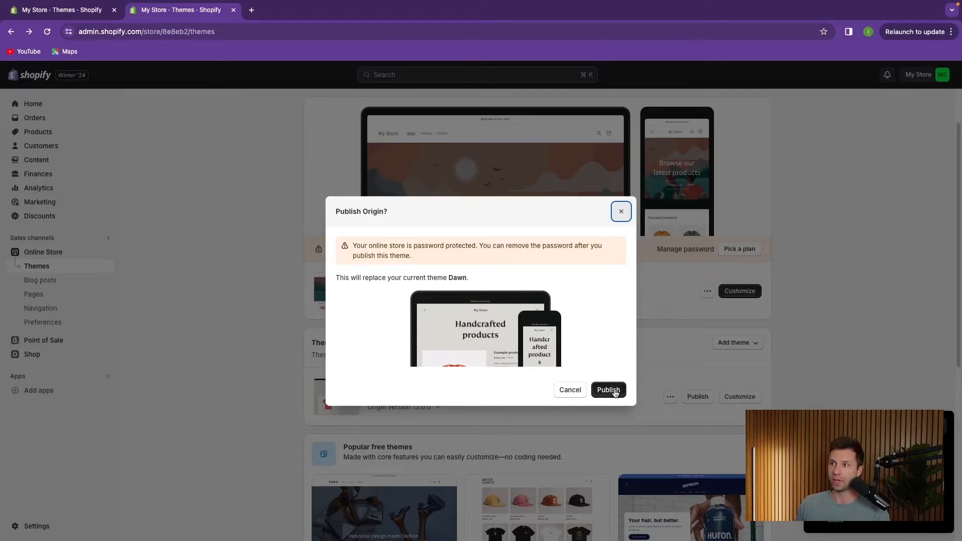
pyautogui.click(609, 390)
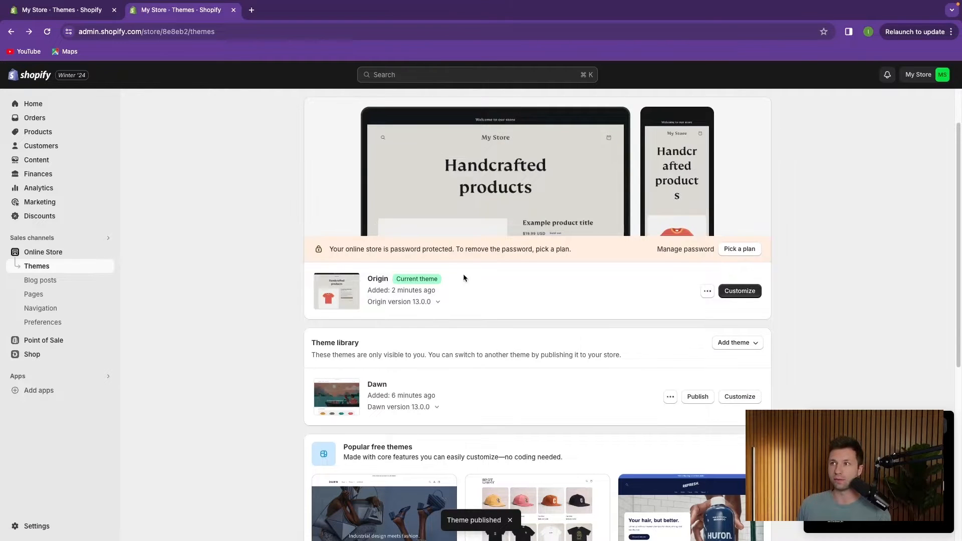
# - Open the published Origin theme for customization and examine the home page's sections from header to footer
pyautogui.scroll(2, 499, 218)
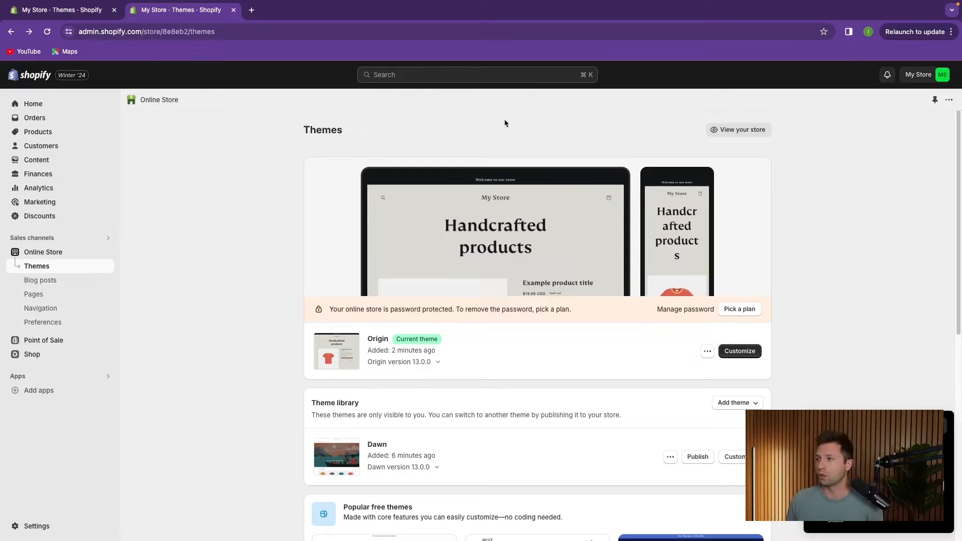
pyautogui.click(743, 350)
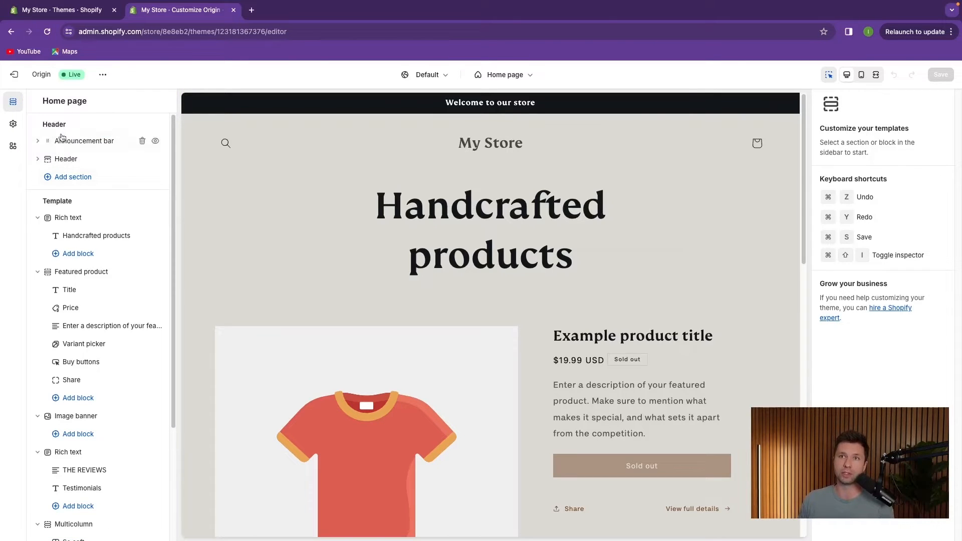
pyautogui.scroll(-5, 75, 246)
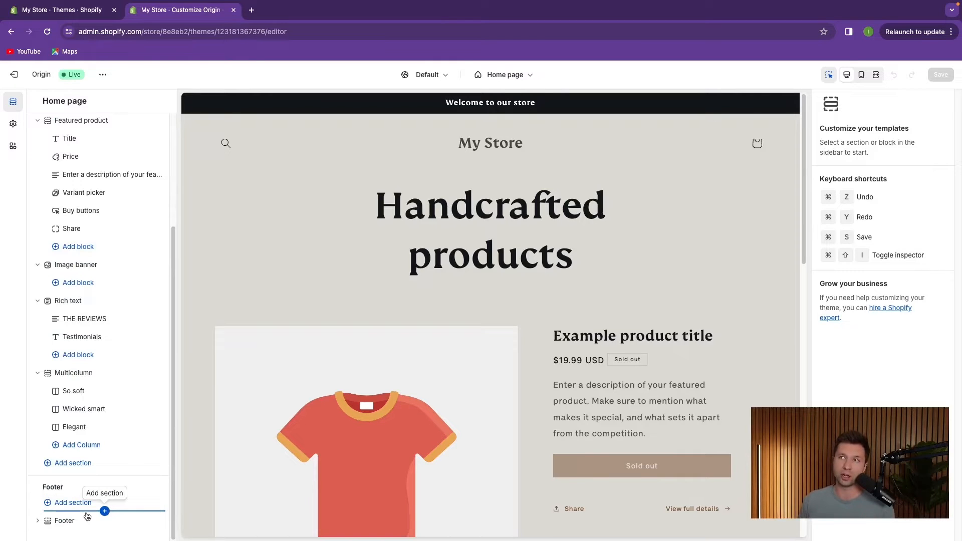
pyautogui.scroll(3, 66, 216)
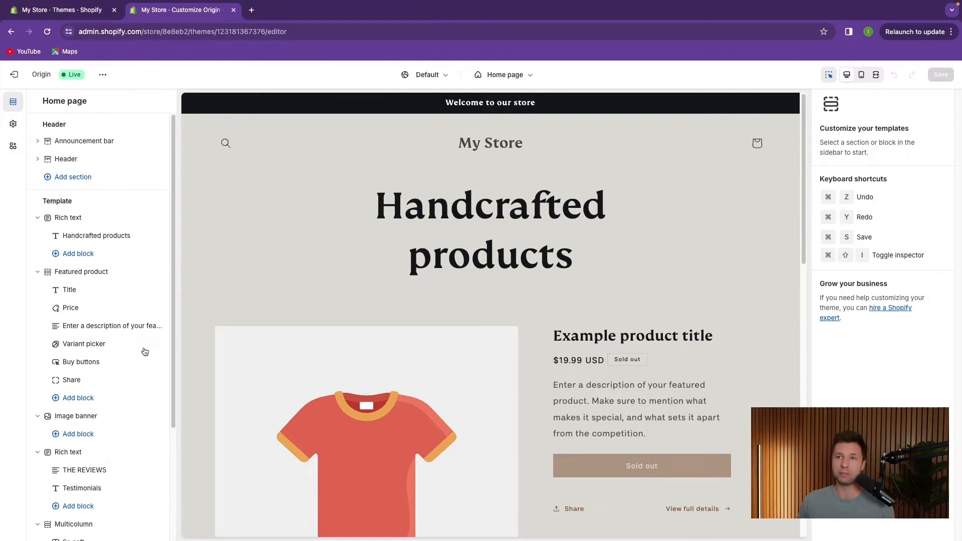
# - Examine the home page's section list and the other page templates available for editing, such as products, collections and cart
pyautogui.scroll(-1, 144, 352)
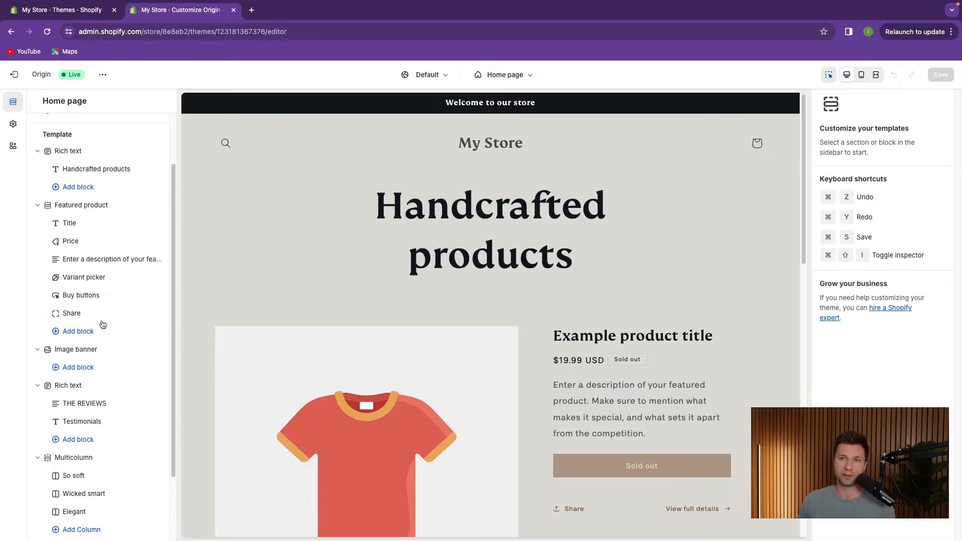
pyautogui.scroll(1, 101, 309)
pyautogui.scroll(1, 110, 296)
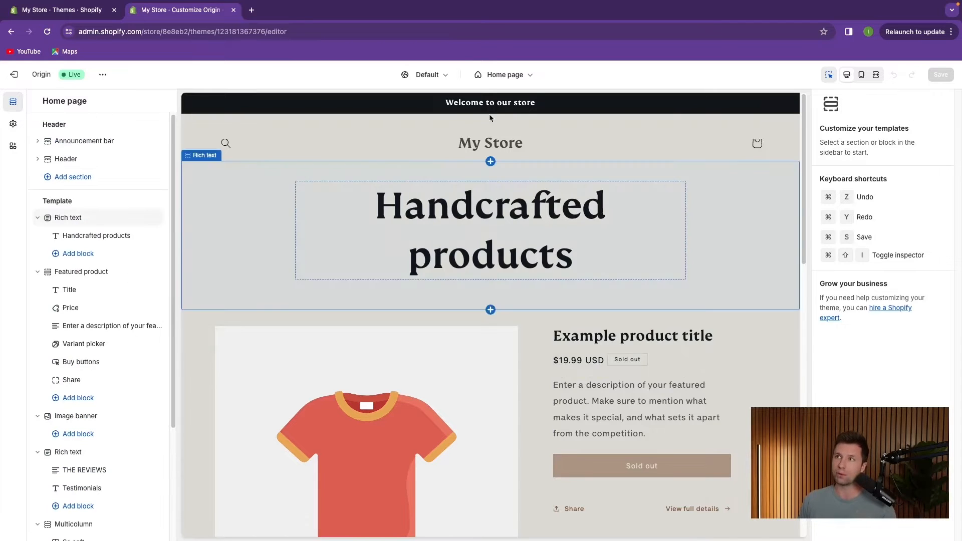
pyautogui.click(533, 78)
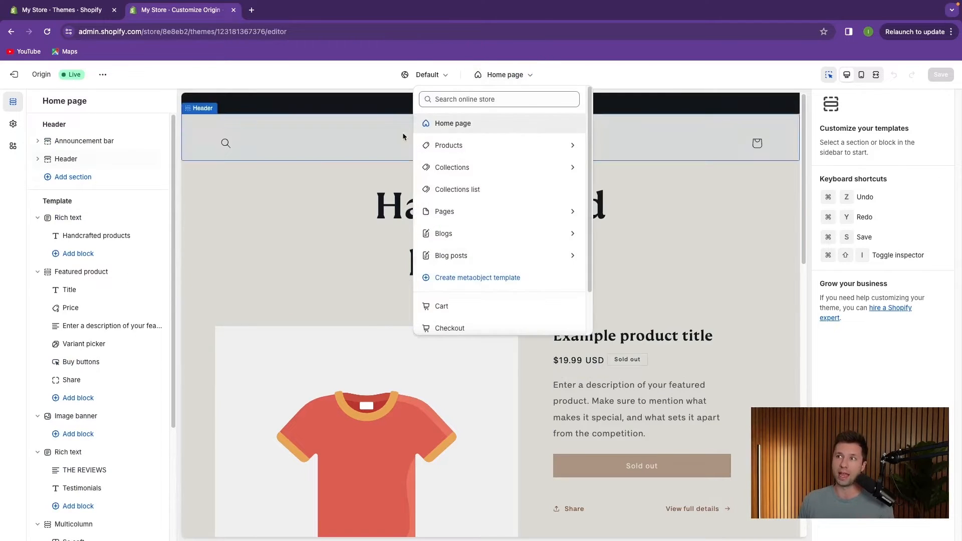
pyautogui.scroll(-2, 88, 263)
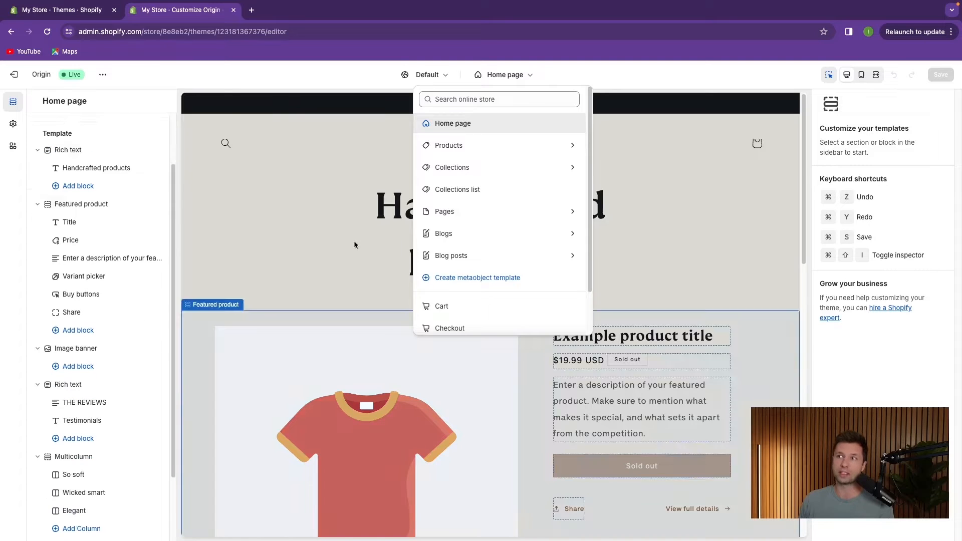
pyautogui.scroll(2, 101, 343)
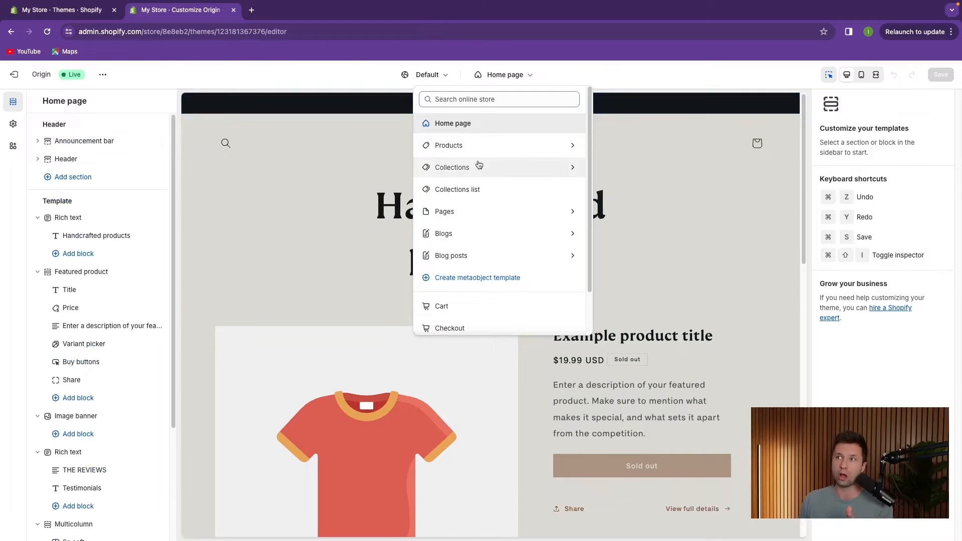
pyautogui.click(296, 83)
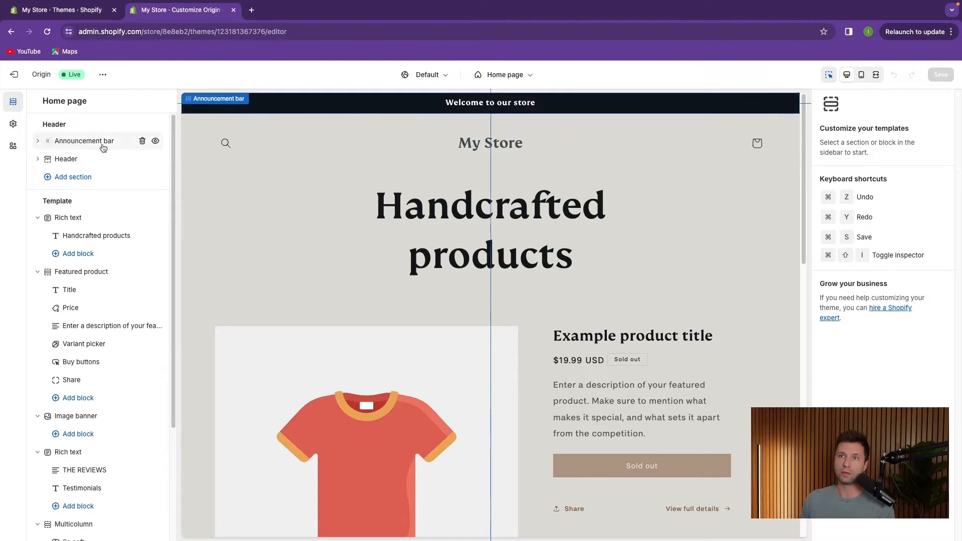
# - Hide the announcement bar and show it again, and examine its color scheme, social icon and rotation settings
pyautogui.click(155, 142)
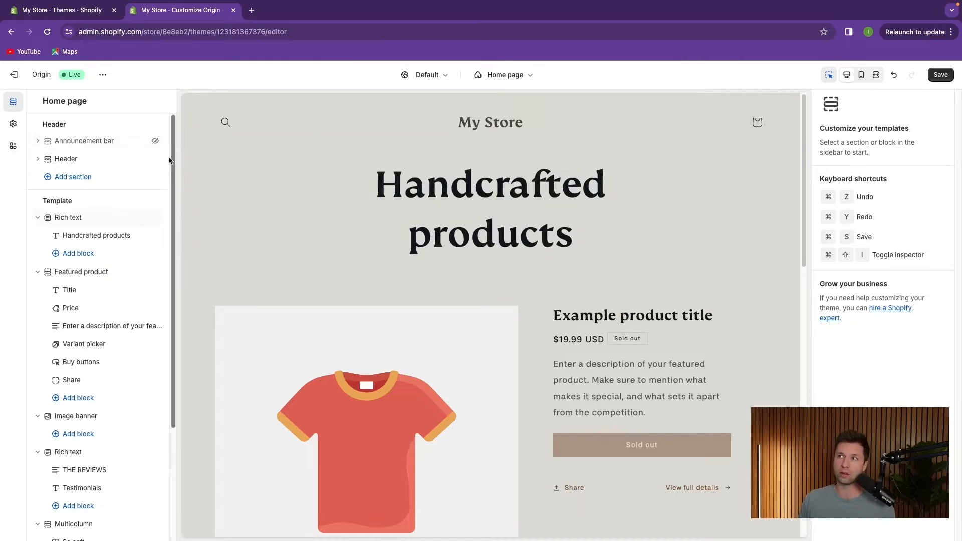
pyautogui.click(156, 143)
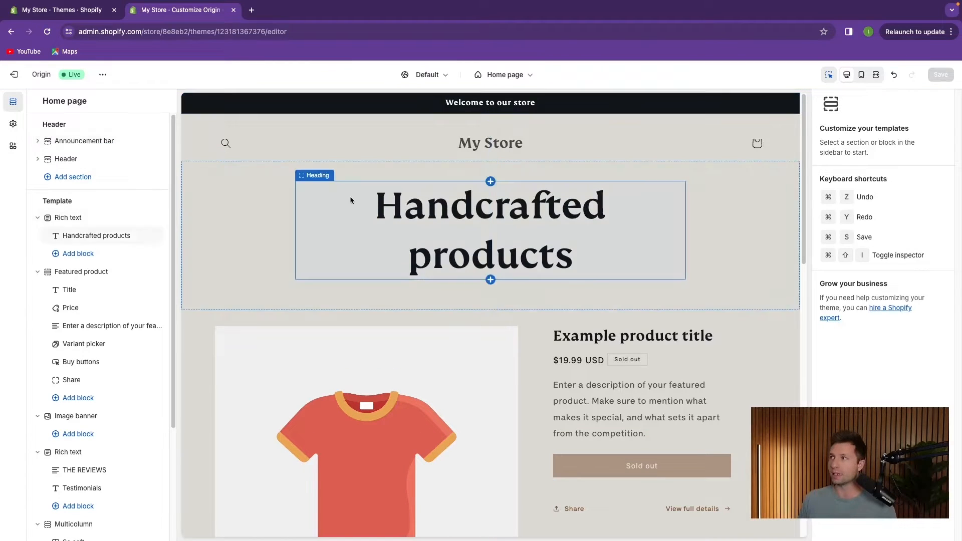
pyautogui.click(91, 141)
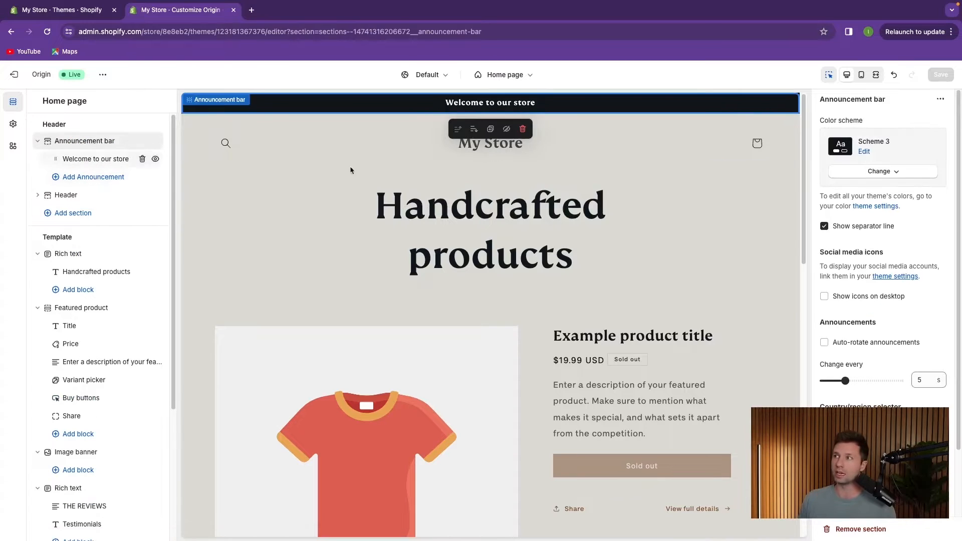
pyautogui.moveTo(821, 351); pyautogui.dragTo(906, 394)
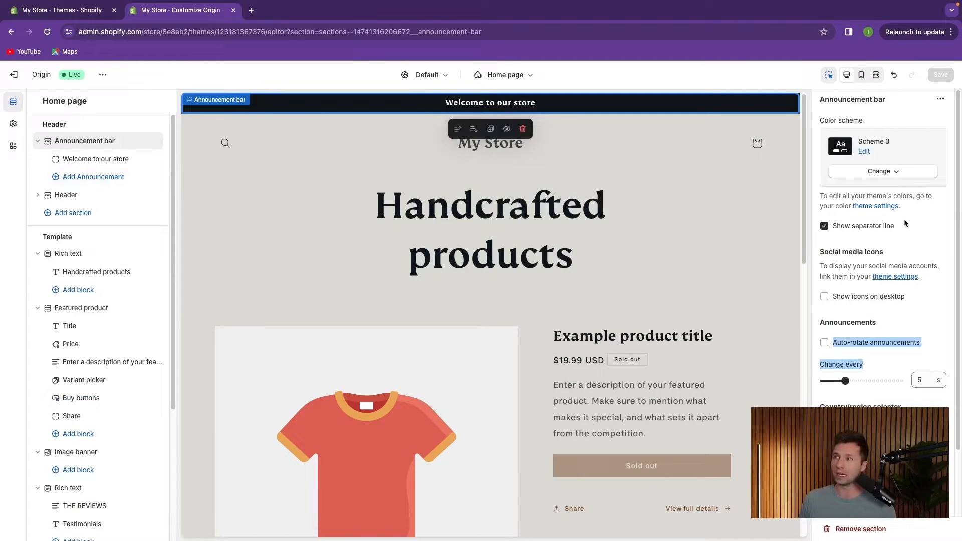
pyautogui.scroll(-2, 896, 221)
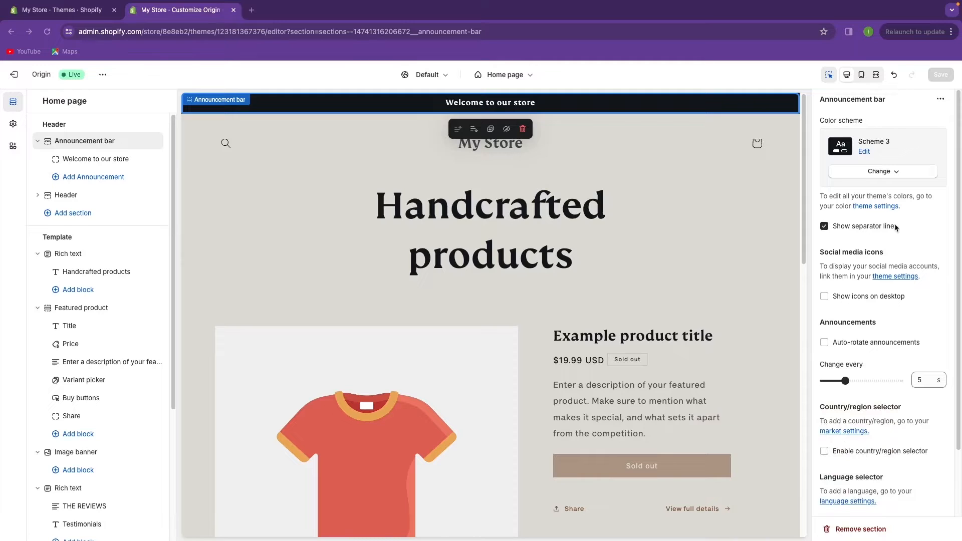
pyautogui.scroll(-1, 875, 233)
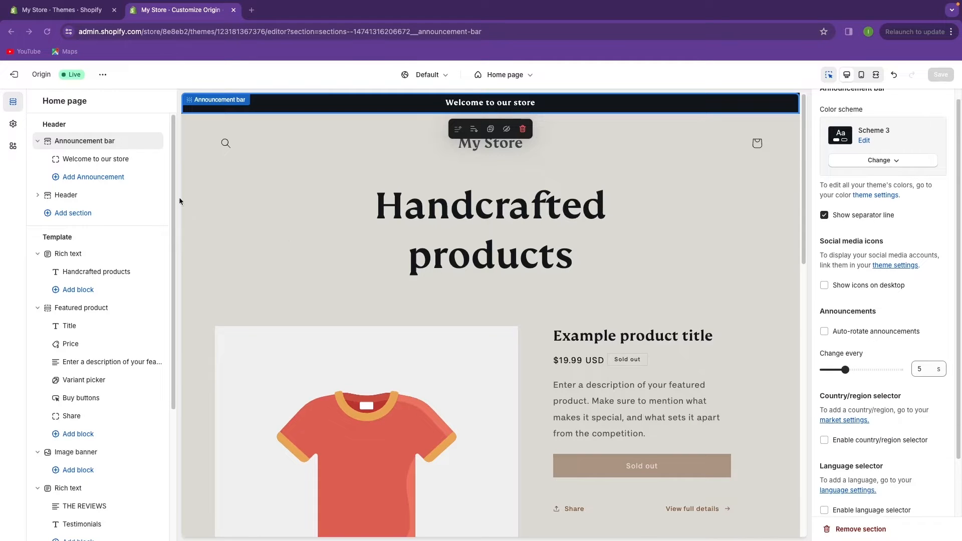
pyautogui.scroll(-1, 845, 267)
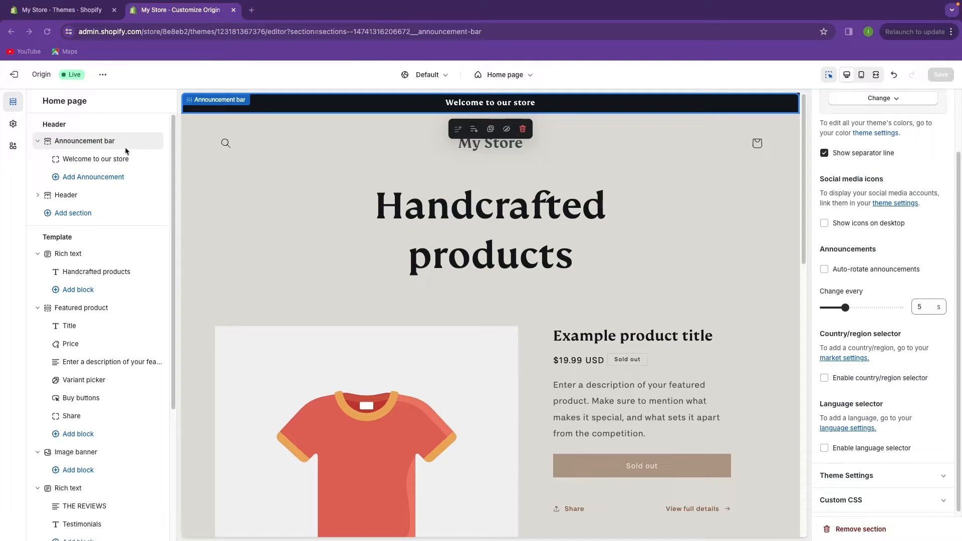
# - Add a second announcement to the announcement bar with the text "30% Off Store Wide"
pyautogui.click(84, 174)
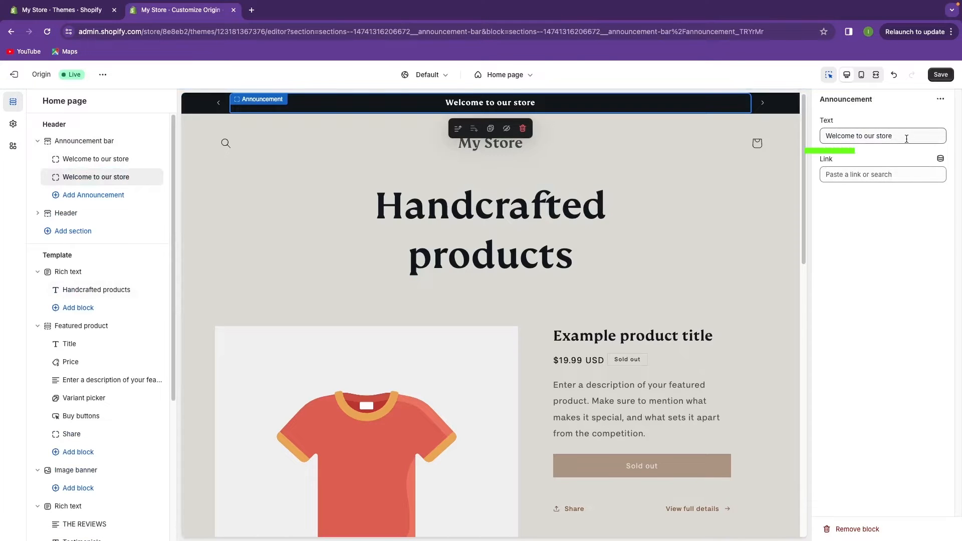
pyautogui.moveTo(897, 136); pyautogui.dragTo(821, 136)
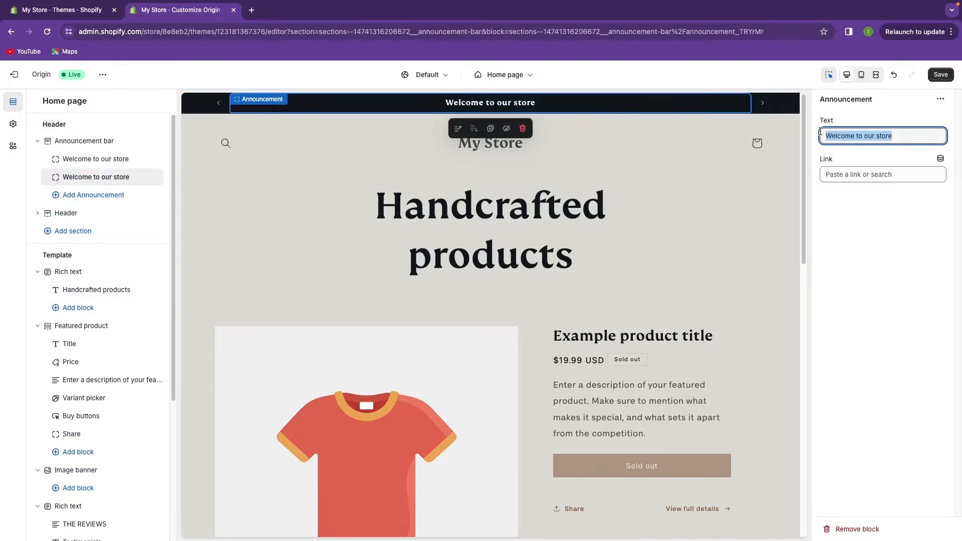
pyautogui.press('BackSpace')
pyautogui.write('Free Shipping In ')
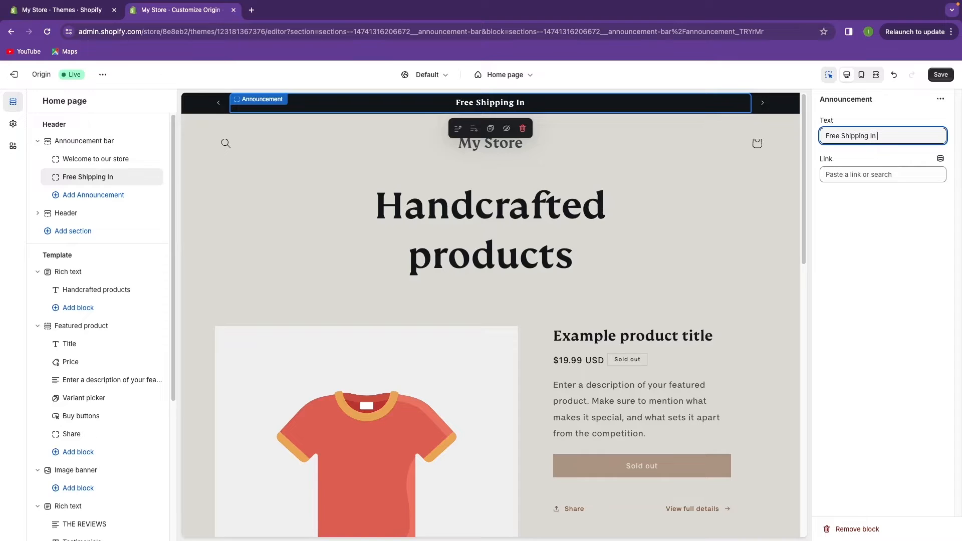
pyautogui.write('World')
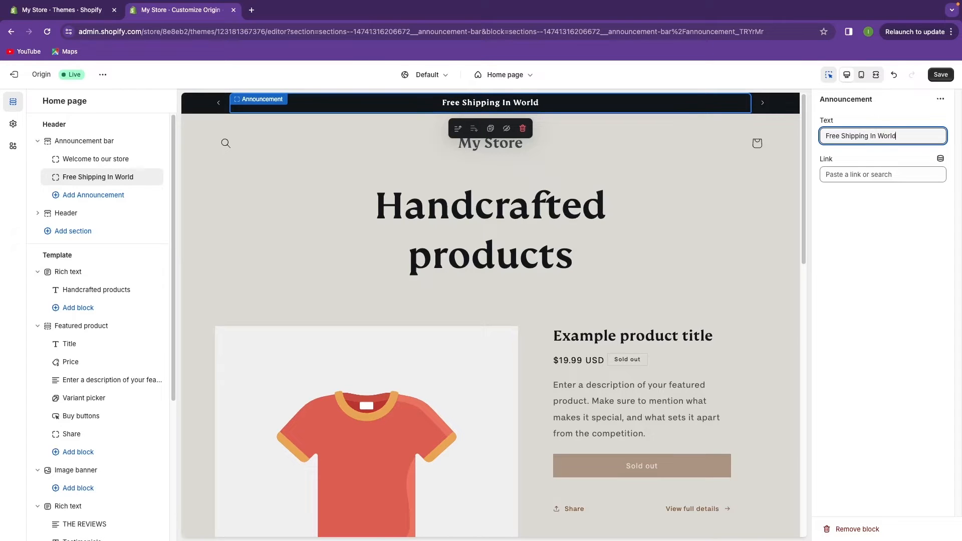
pyautogui.press('BackSpace')
pyautogui.write('w')
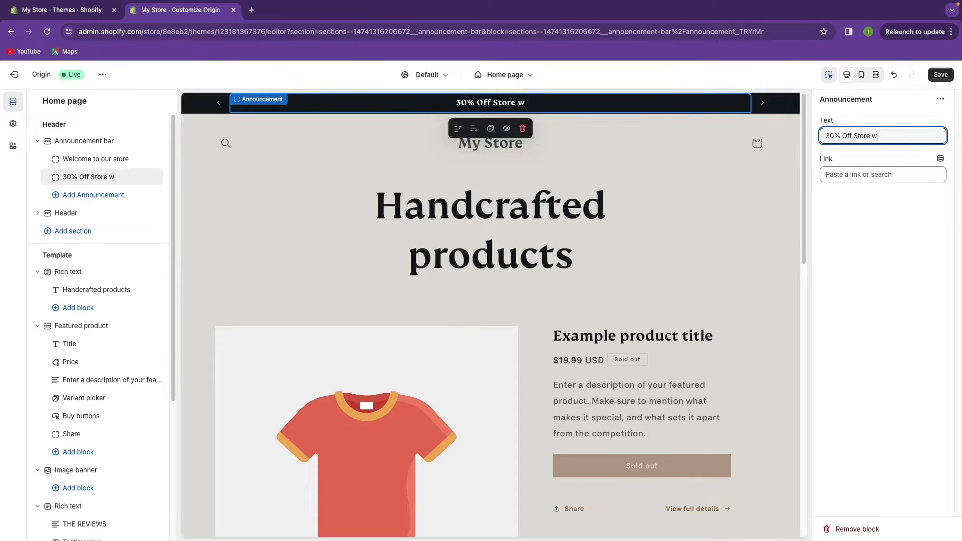
pyautogui.press('BackSpace')
pyautogui.write('Wide')
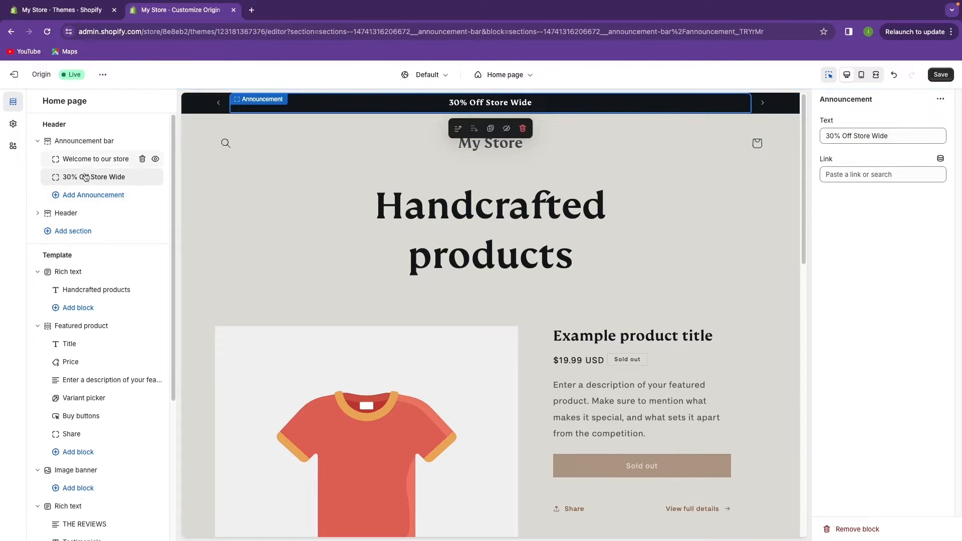
# - Review both announcements and enable auto-rotation for the announcement bar, changing every 5 seconds
pyautogui.click(86, 160)
pyautogui.click(84, 179)
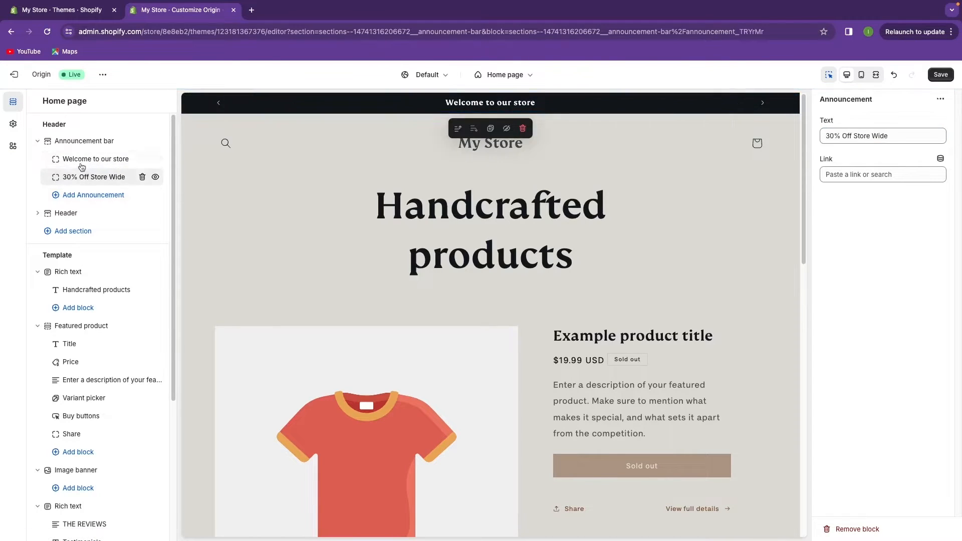
pyautogui.click(82, 159)
pyautogui.click(71, 140)
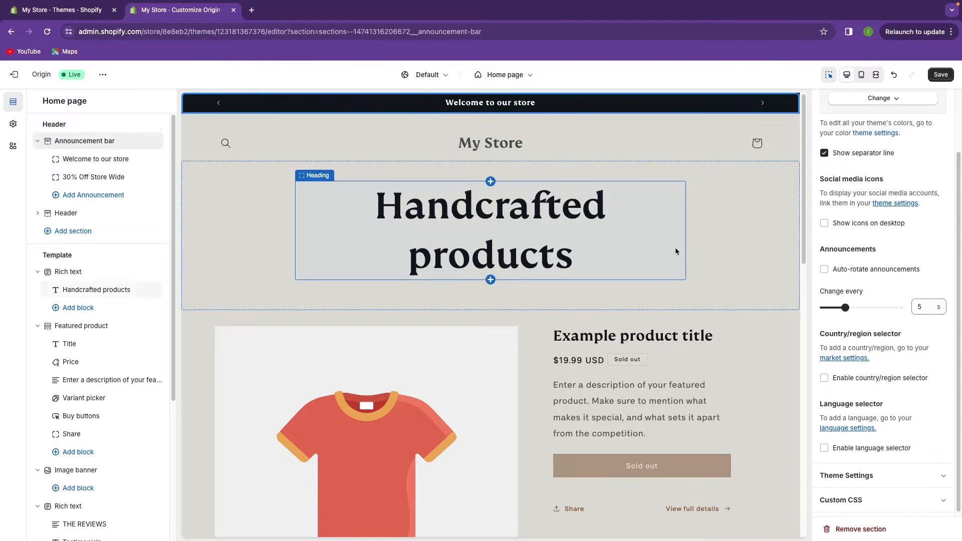
pyautogui.click(824, 270)
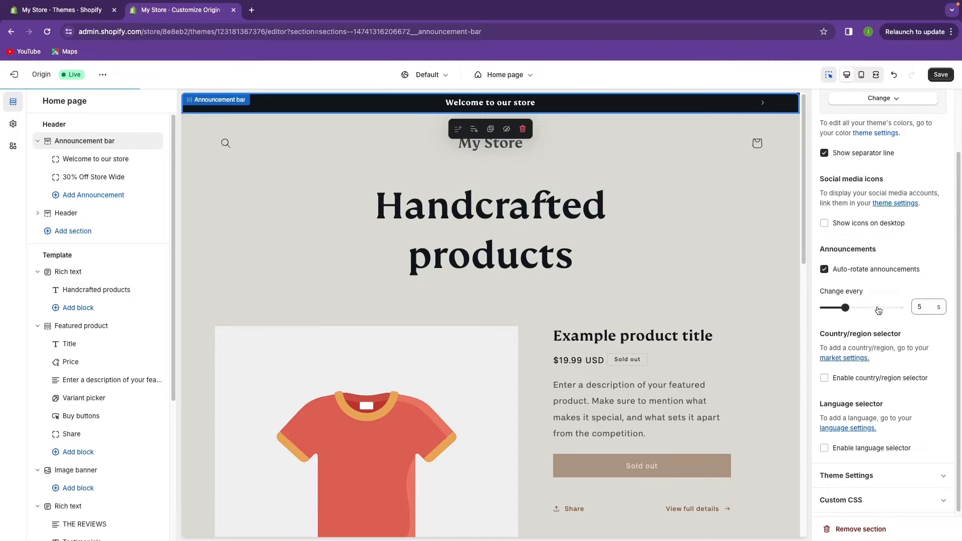
pyautogui.moveTo(845, 308)
pyautogui.mouseDown()
pyautogui.moveTo(867, 309)
pyautogui.moveTo(845, 308)
pyautogui.mouseUp()
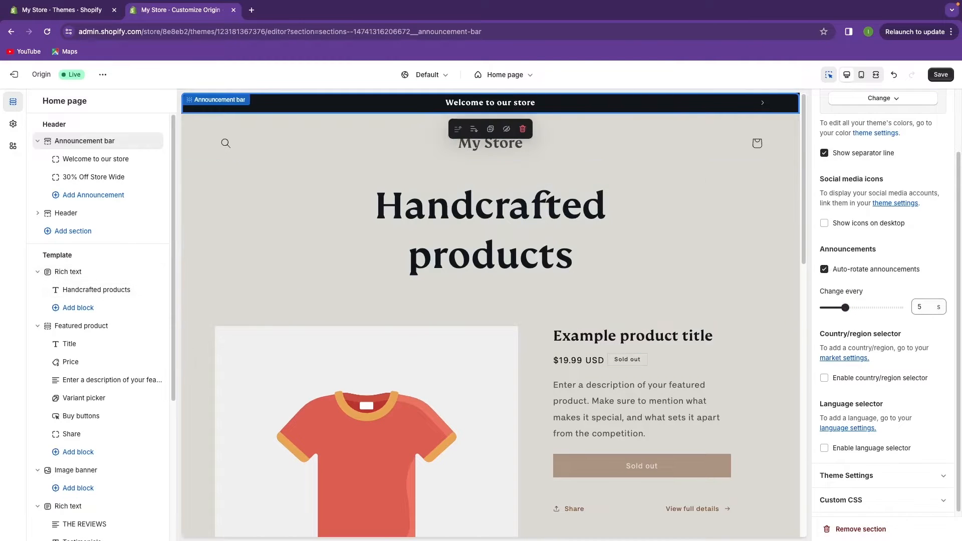
pyautogui.click(84, 141)
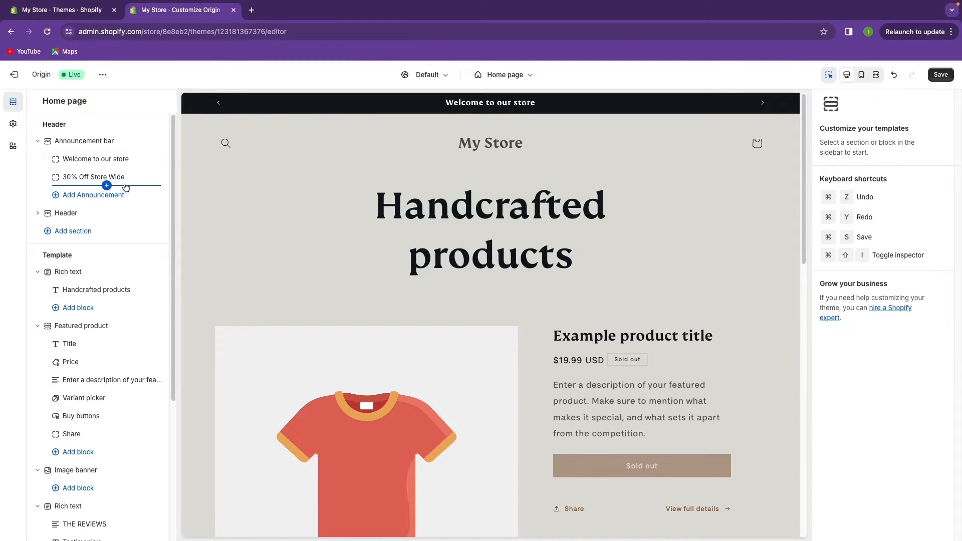
# - Upload the two images from the Keywatch Logo folder in Downloads and set image 1, the black version, as the header logo
pyautogui.click(80, 216)
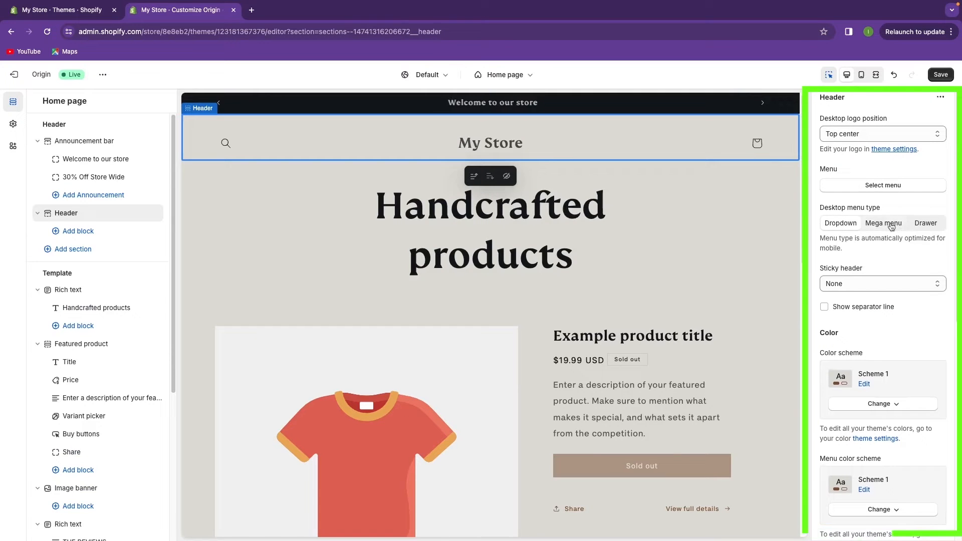
pyautogui.click(883, 150)
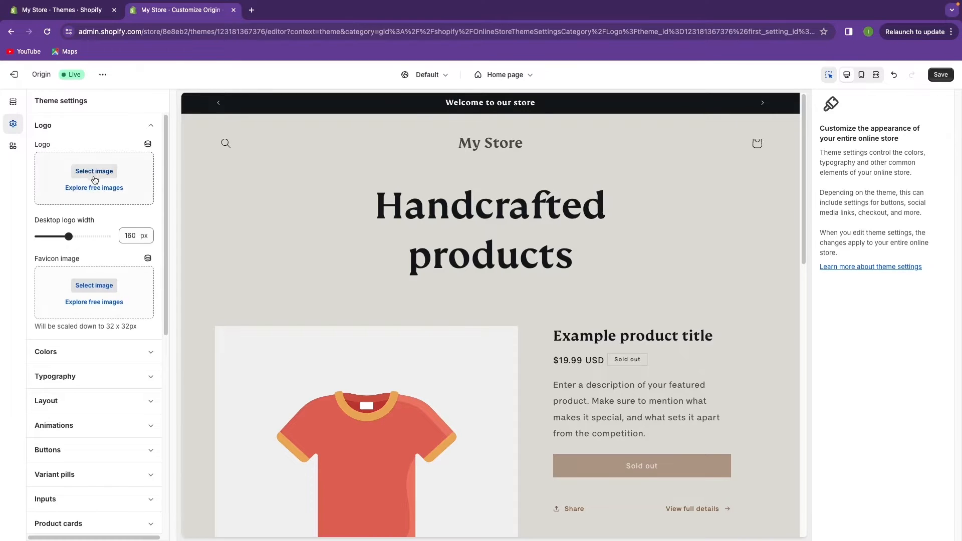
pyautogui.click(95, 178)
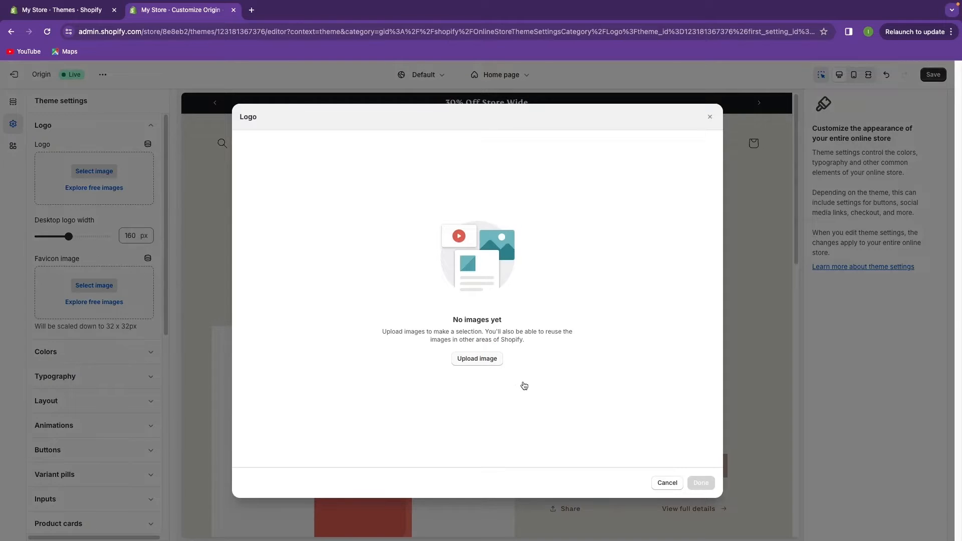
pyautogui.click(505, 393)
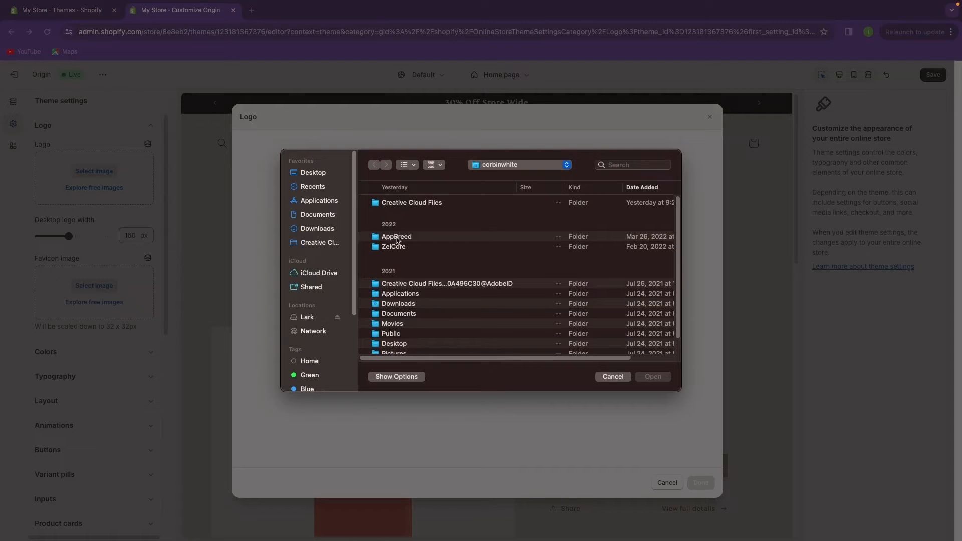
pyautogui.click(319, 230)
pyautogui.click(425, 207)
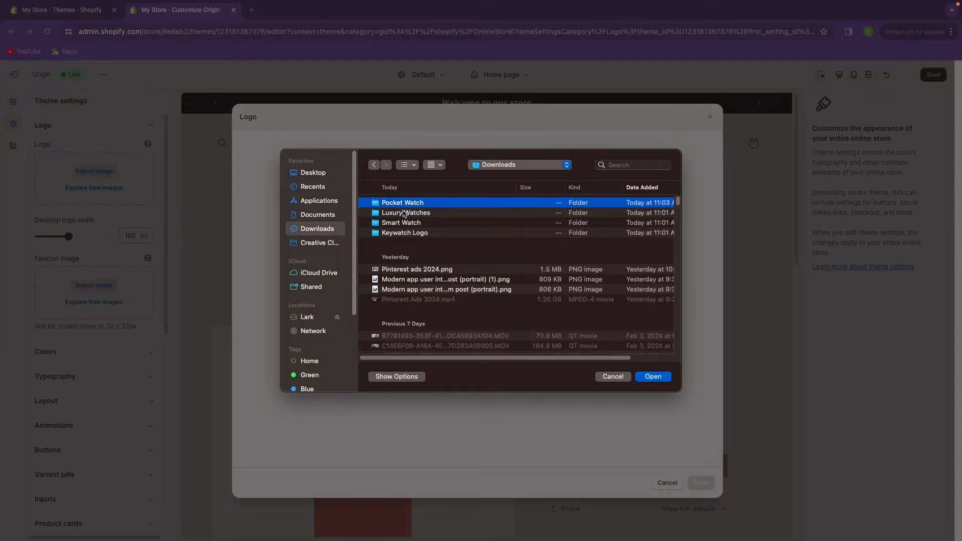
pyautogui.doubleClick(405, 233)
pyautogui.moveTo(416, 236); pyautogui.dragTo(396, 202)
pyautogui.click(653, 377)
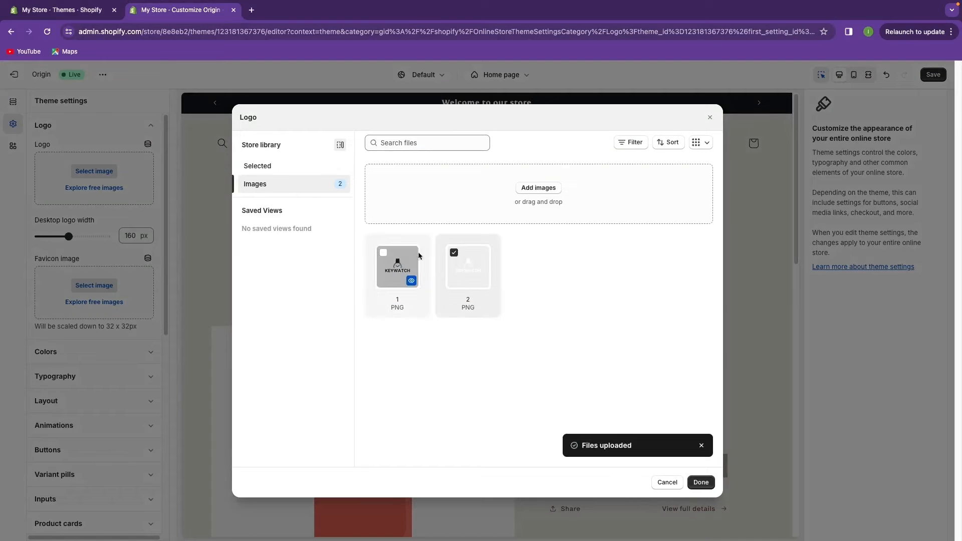
pyautogui.click(419, 256)
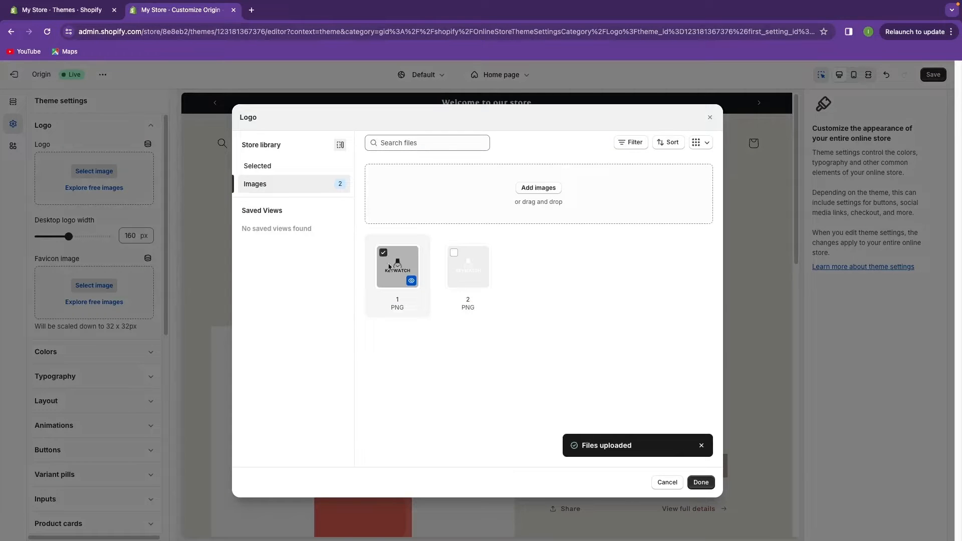
pyautogui.click(701, 482)
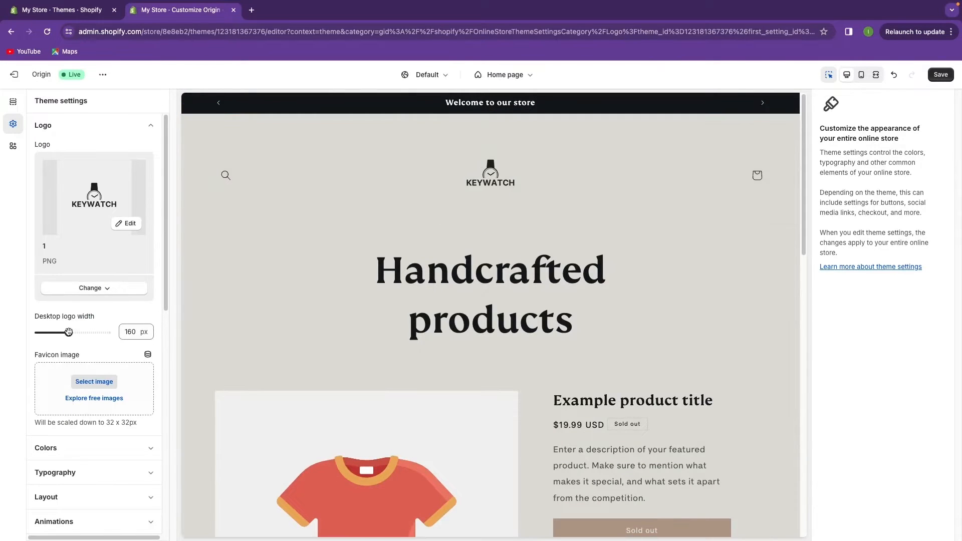
# - Set the desktop logo width to 110 px
pyautogui.moveTo(68, 332); pyautogui.dragTo(39, 341)
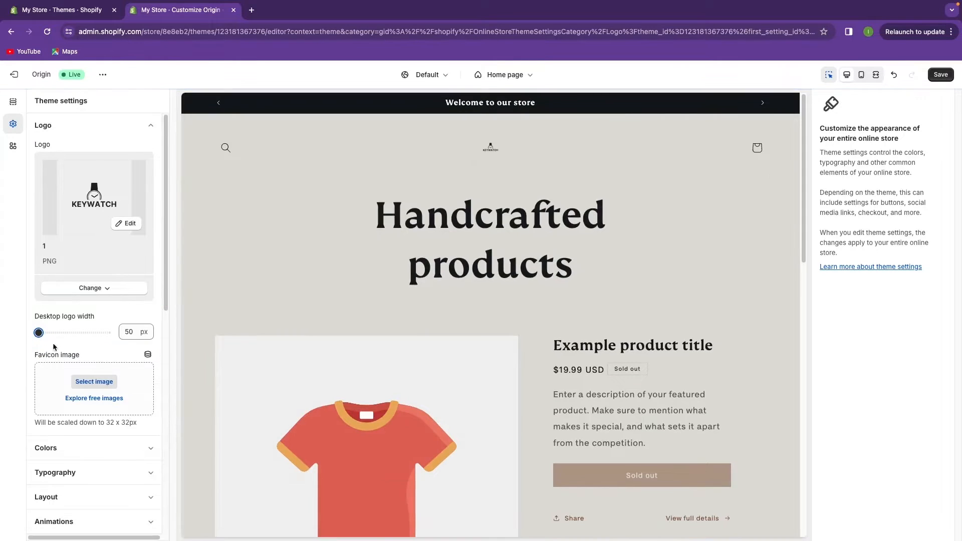
pyautogui.moveTo(38, 333); pyautogui.dragTo(53, 335)
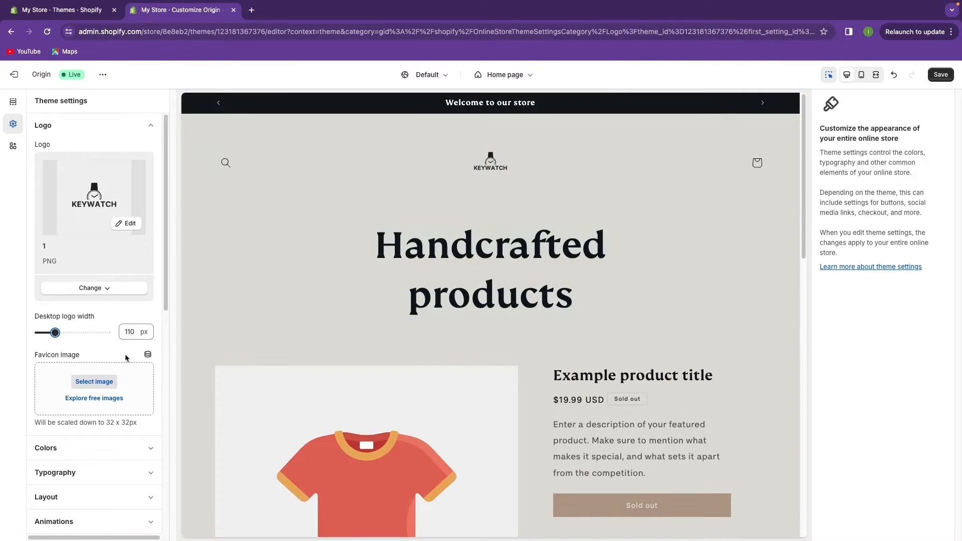
pyautogui.scroll(-3, 53, 137)
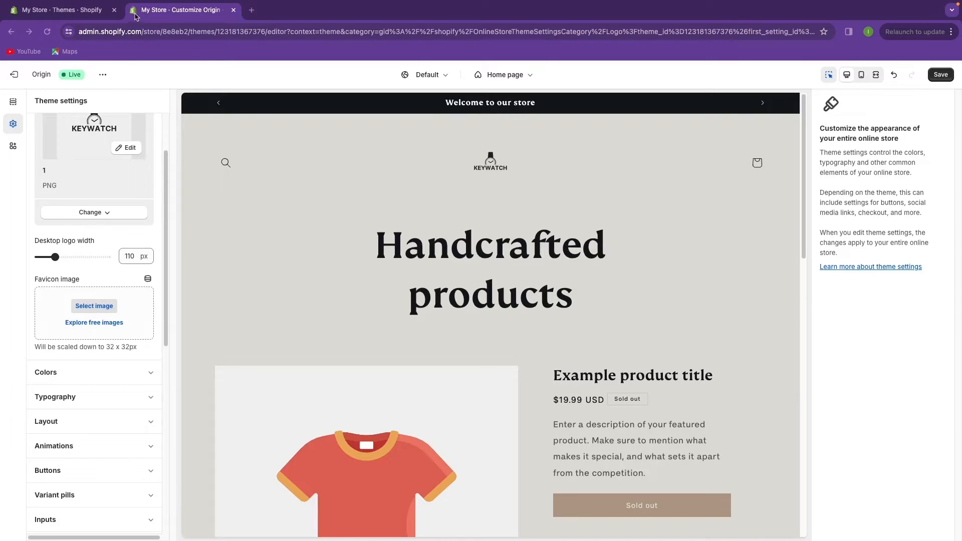
# - Set image 1, the black Keywatch logo, as the store's favicon image
pyautogui.click(104, 307)
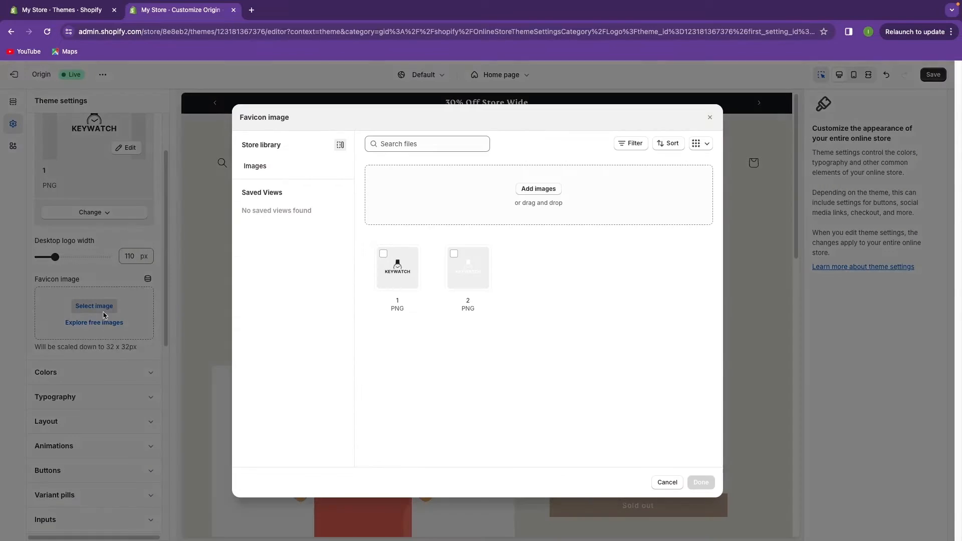
pyautogui.click(384, 254)
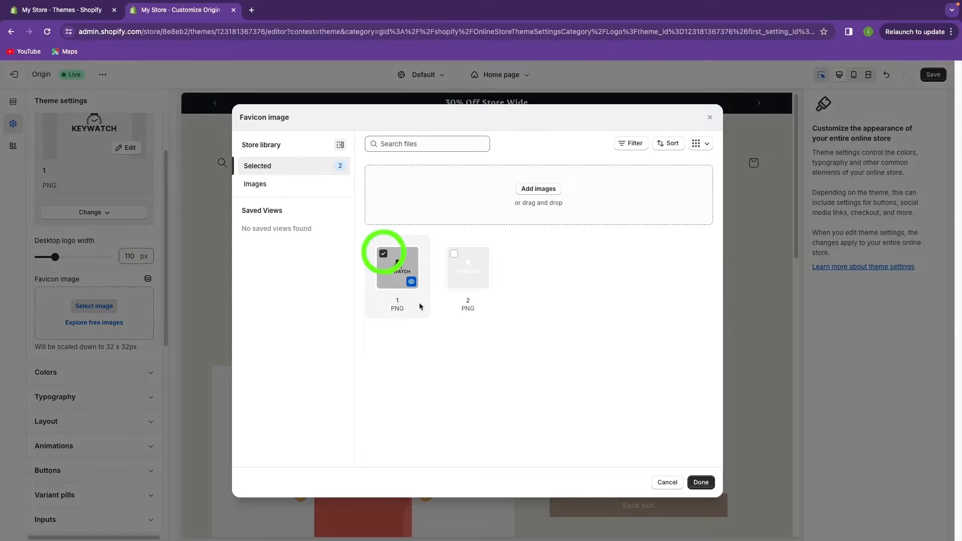
pyautogui.click(701, 483)
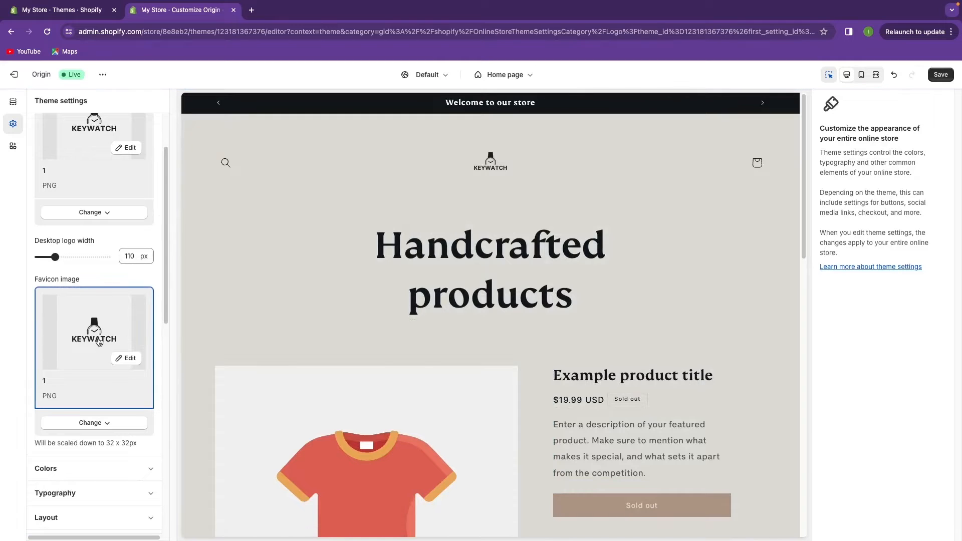
pyautogui.scroll(2, 78, 317)
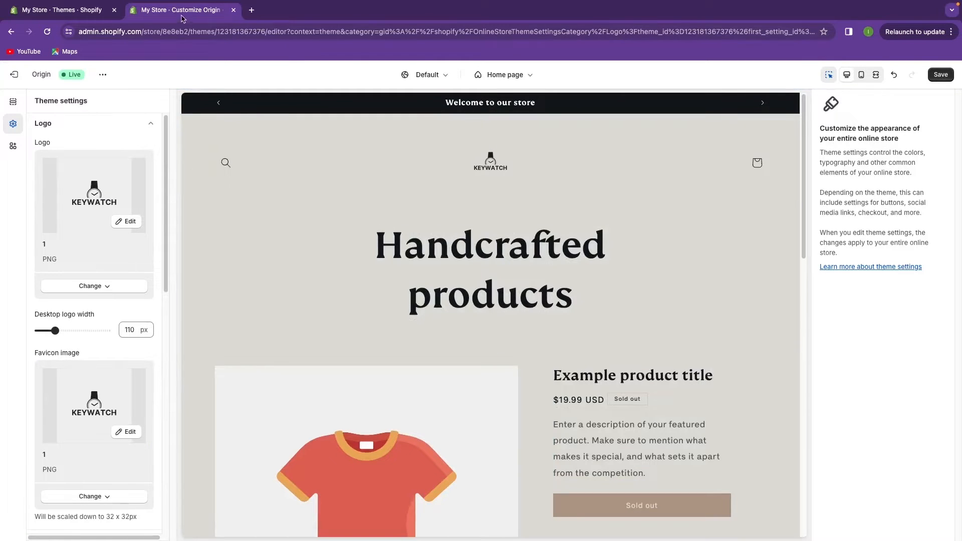
# - Add a new color scheme to the theme's colors, keeping its default colors, and return to the theme settings
pyautogui.scroll(-5, 111, 353)
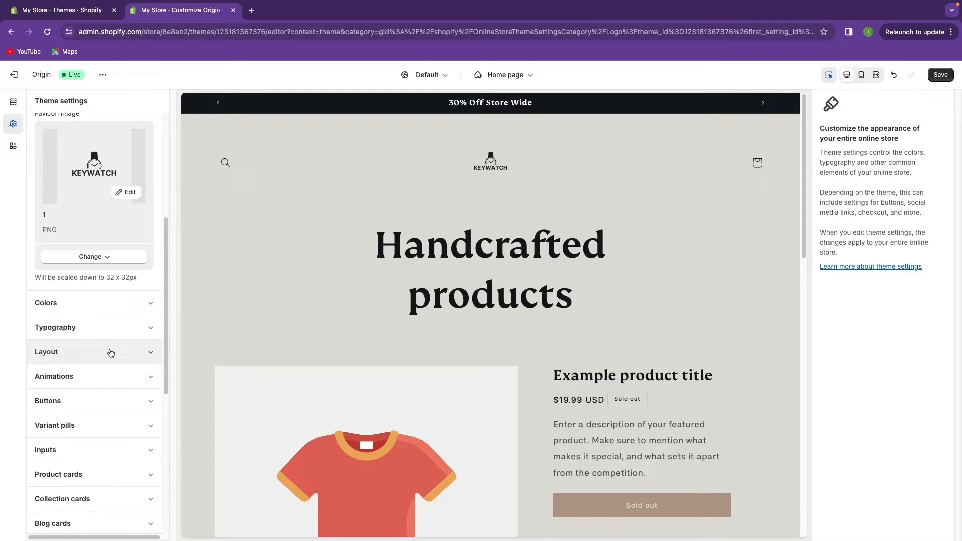
pyautogui.click(132, 304)
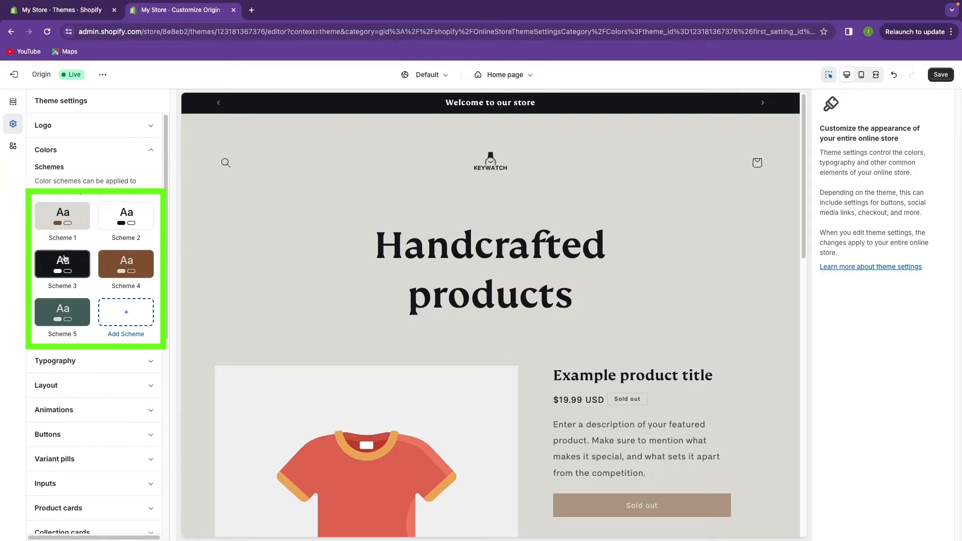
pyautogui.click(126, 312)
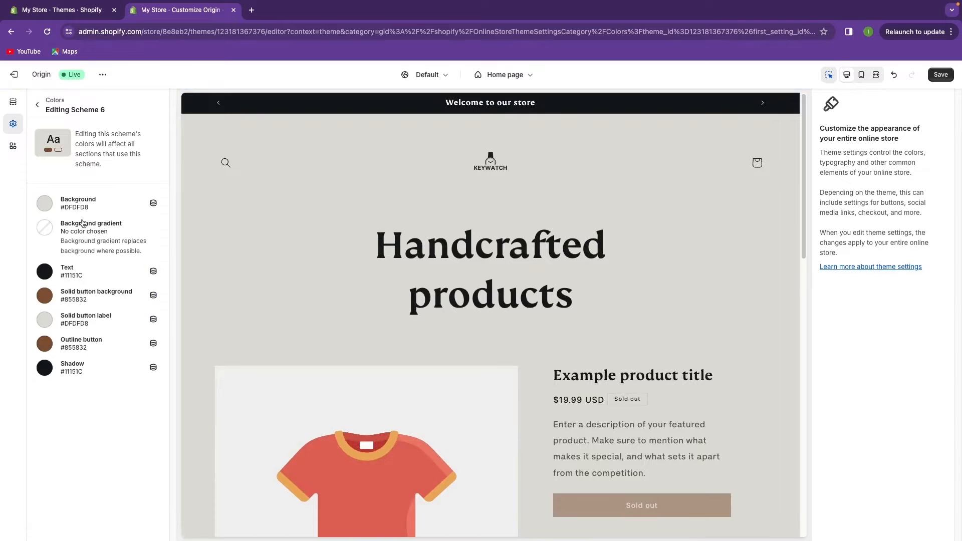
pyautogui.click(38, 104)
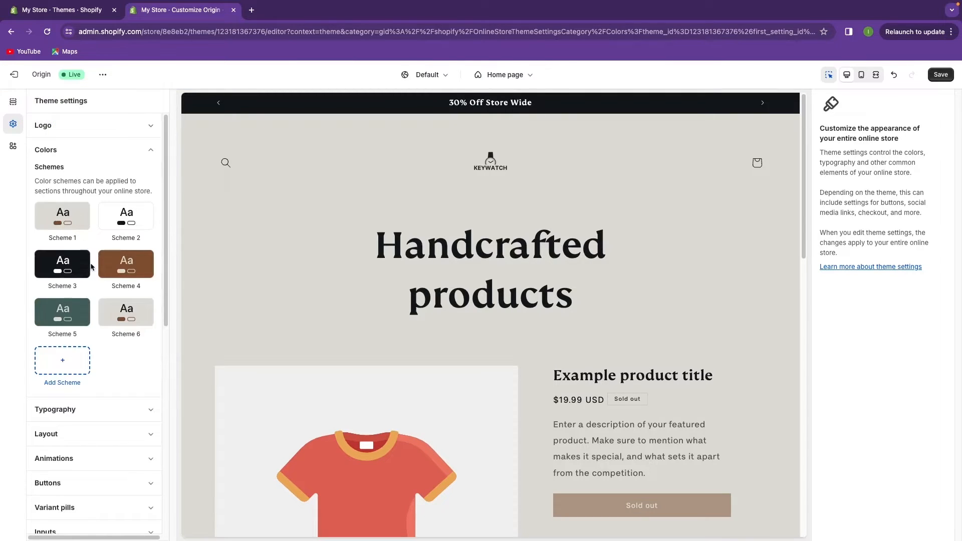
# - Review the typography fonts and size scales and the remaining theme setting categories, and save the theme changes
pyautogui.scroll(-3, 92, 266)
pyautogui.click(150, 340)
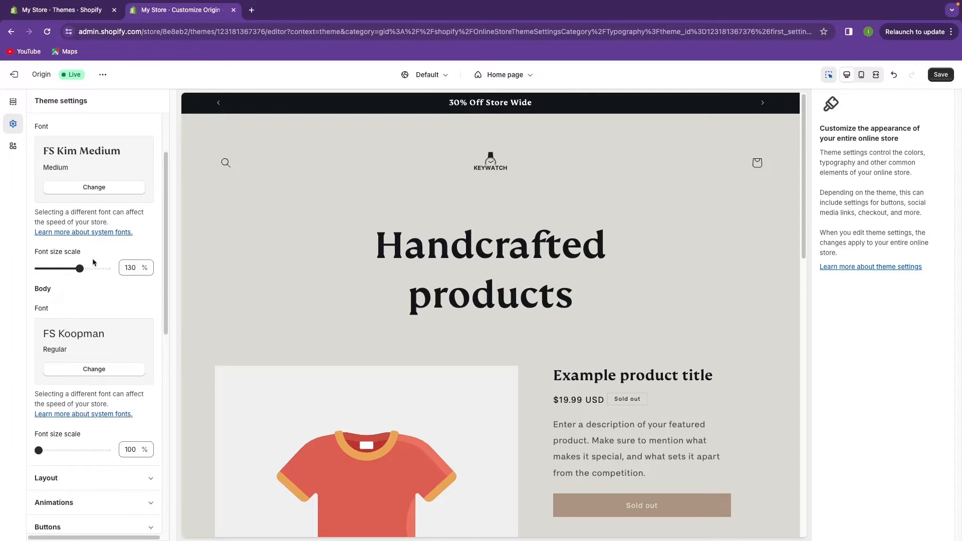
pyautogui.scroll(-3, 93, 262)
pyautogui.scroll(3, 89, 267)
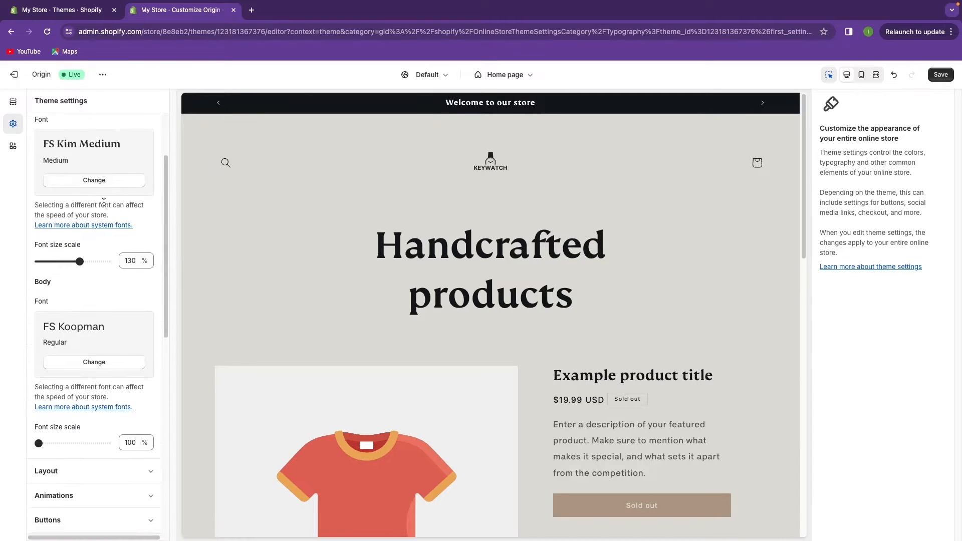
pyautogui.scroll(-3, 104, 202)
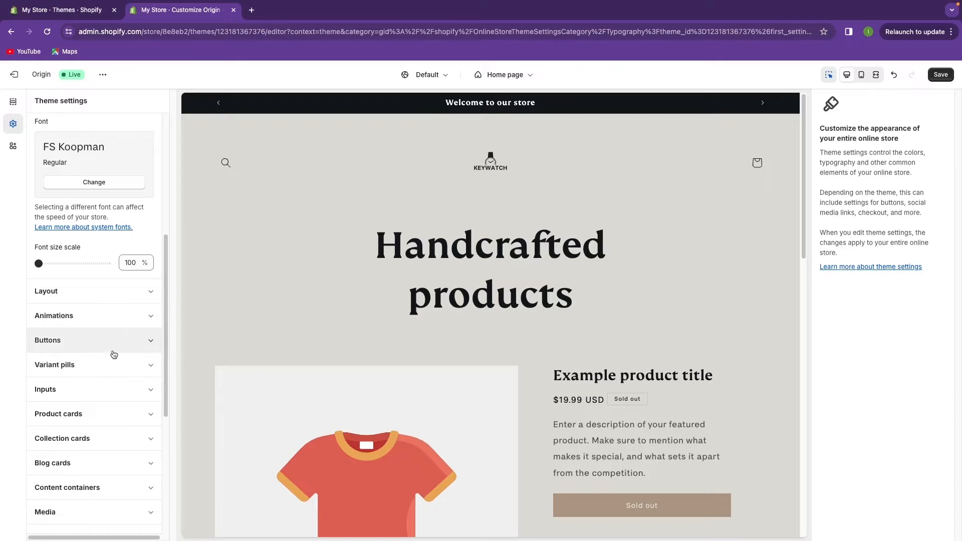
pyautogui.scroll(-3, 90, 401)
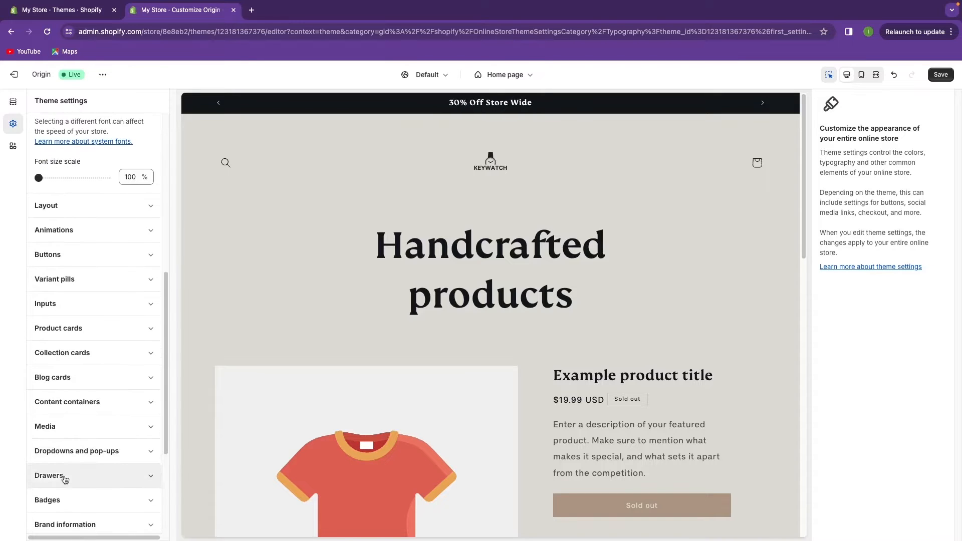
pyautogui.scroll(-4, 65, 479)
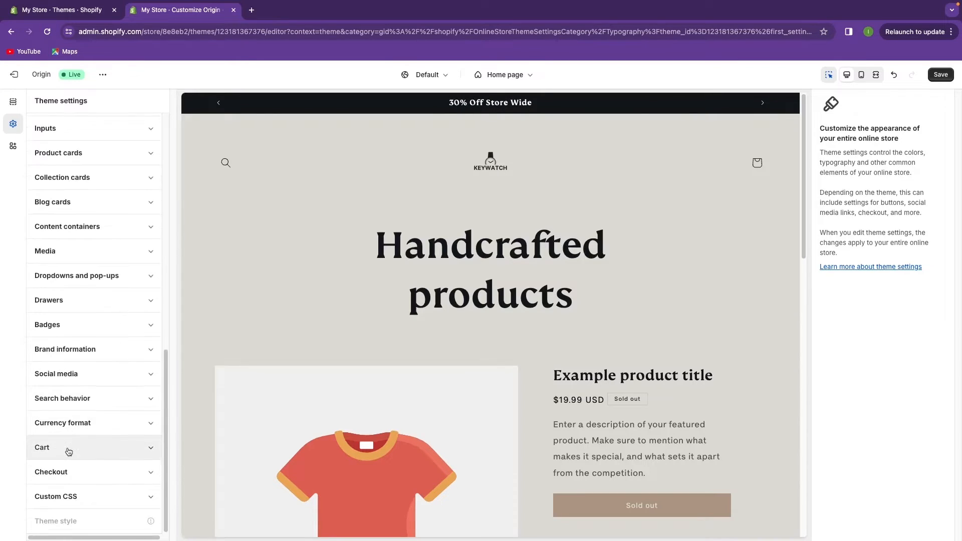
pyautogui.scroll(8, 68, 451)
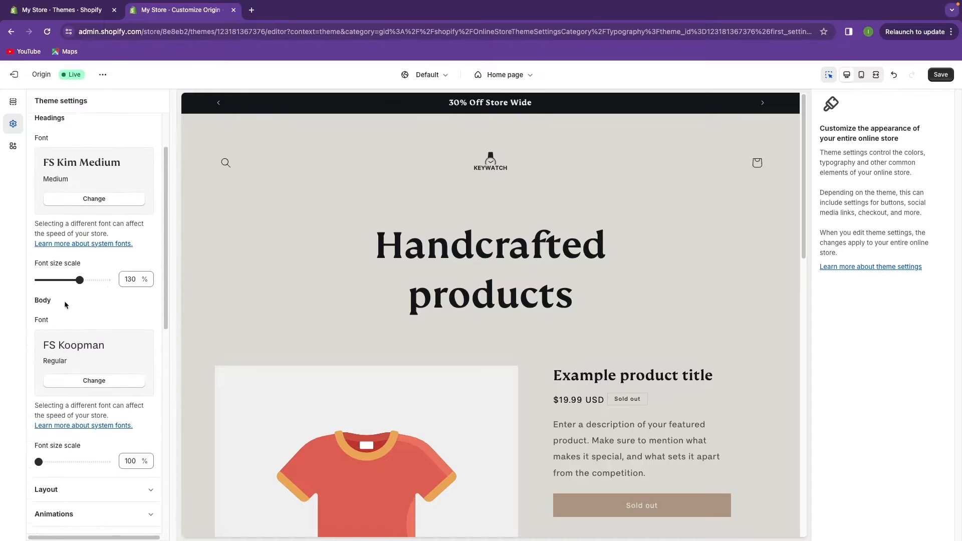
pyautogui.scroll(2, 65, 304)
pyautogui.scroll(-5, 75, 326)
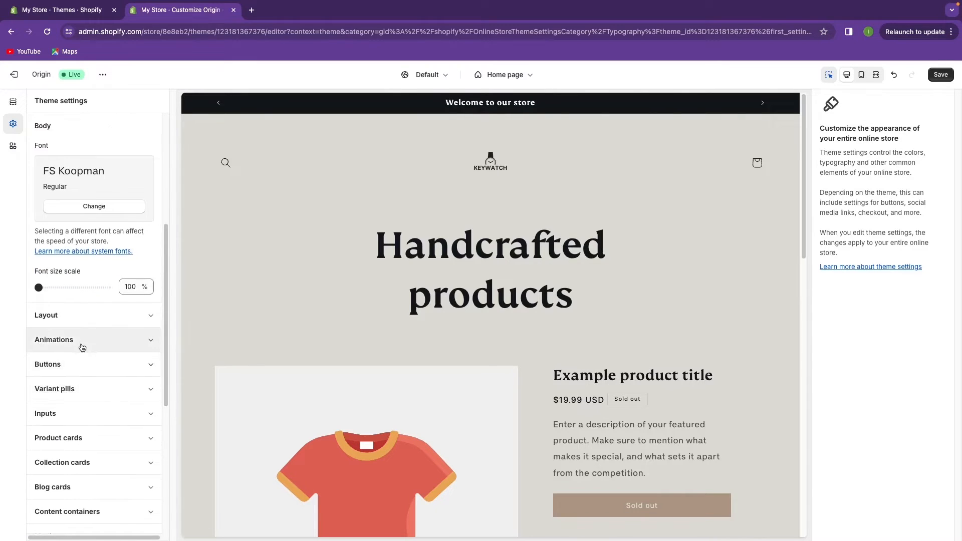
pyautogui.scroll(3, 109, 319)
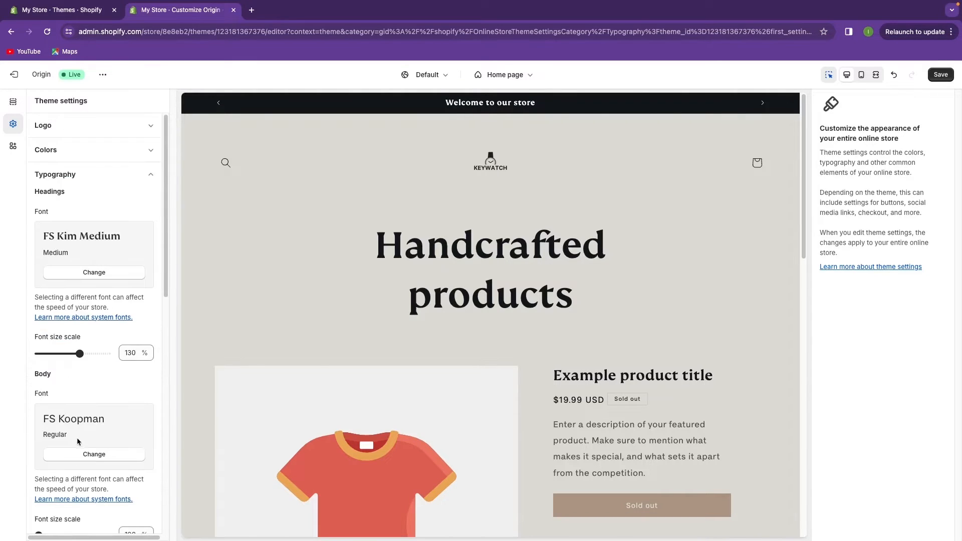
pyautogui.scroll(-3, 86, 401)
pyautogui.scroll(5, 86, 401)
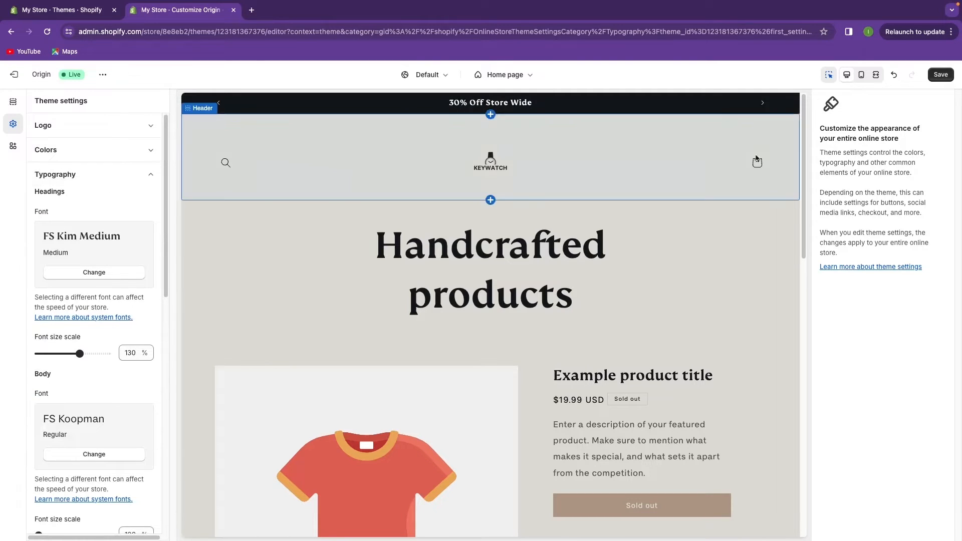
pyautogui.click(938, 78)
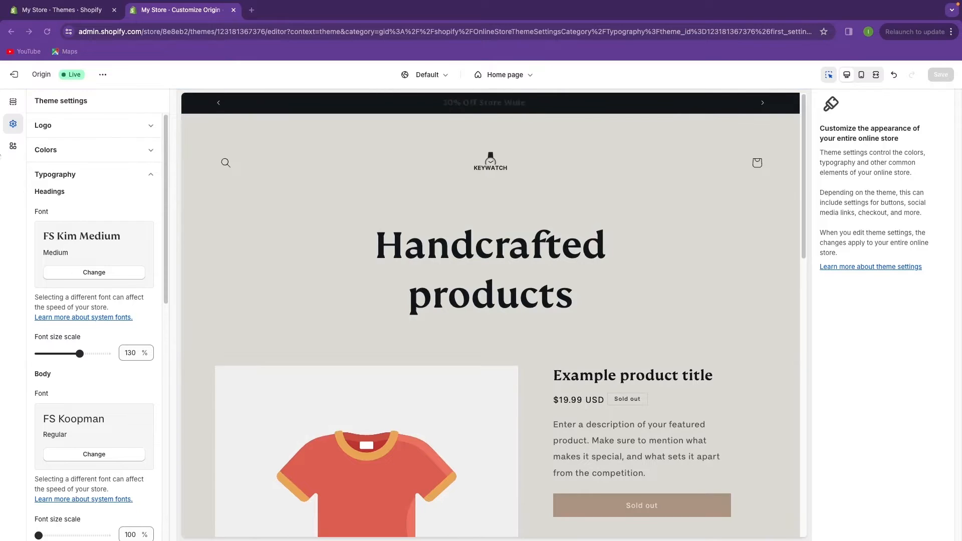
# - Return to the home page's section list and test the header's visibility by hiding and showing it again
pyautogui.click(13, 103)
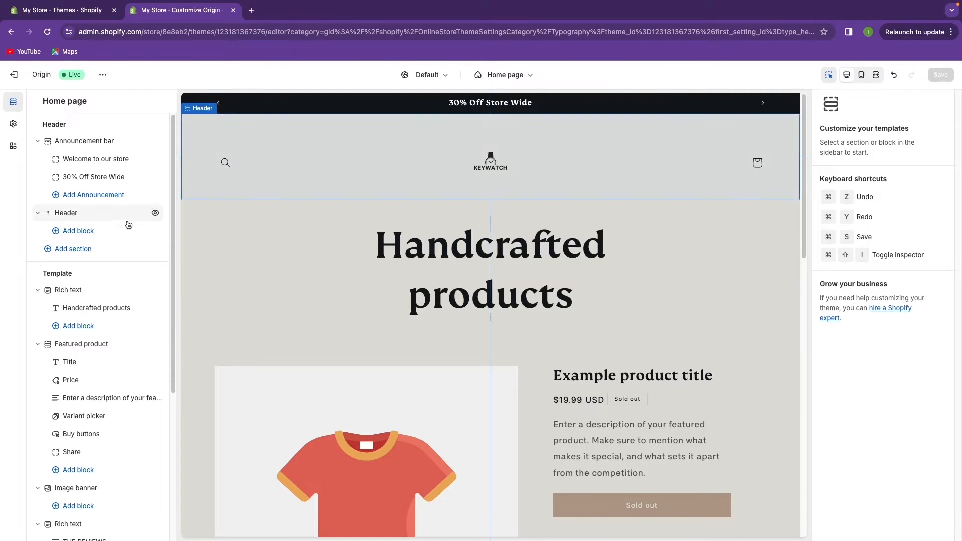
pyautogui.click(156, 216)
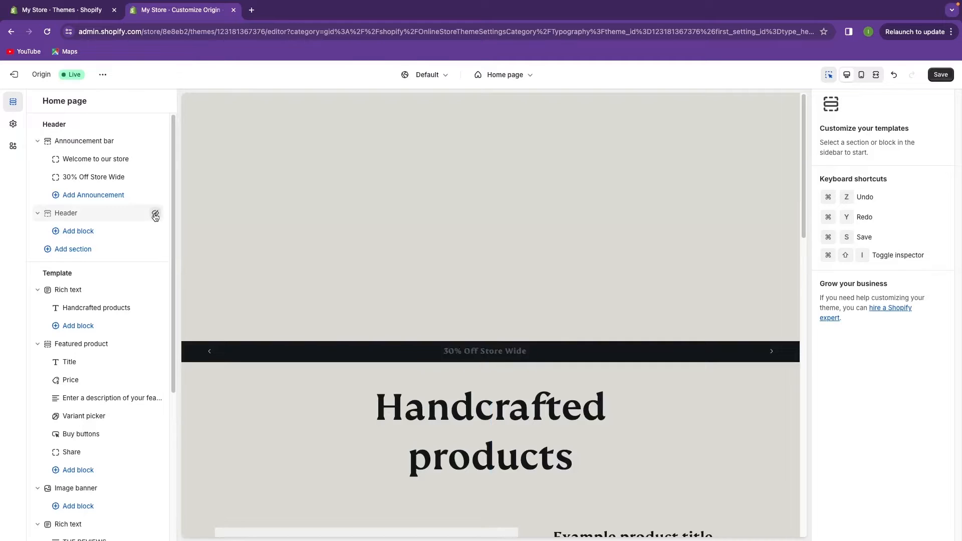
pyautogui.click(156, 216)
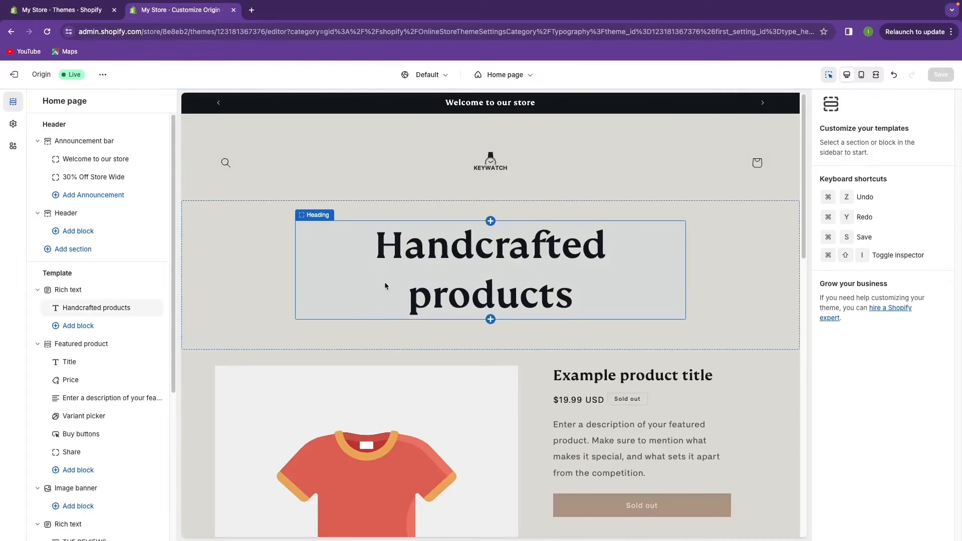
# - Examine the home page template from the header down to the footer, comparing its sections and blocks with the preview
pyautogui.scroll(-2, 385, 285)
pyautogui.scroll(-1, 66, 276)
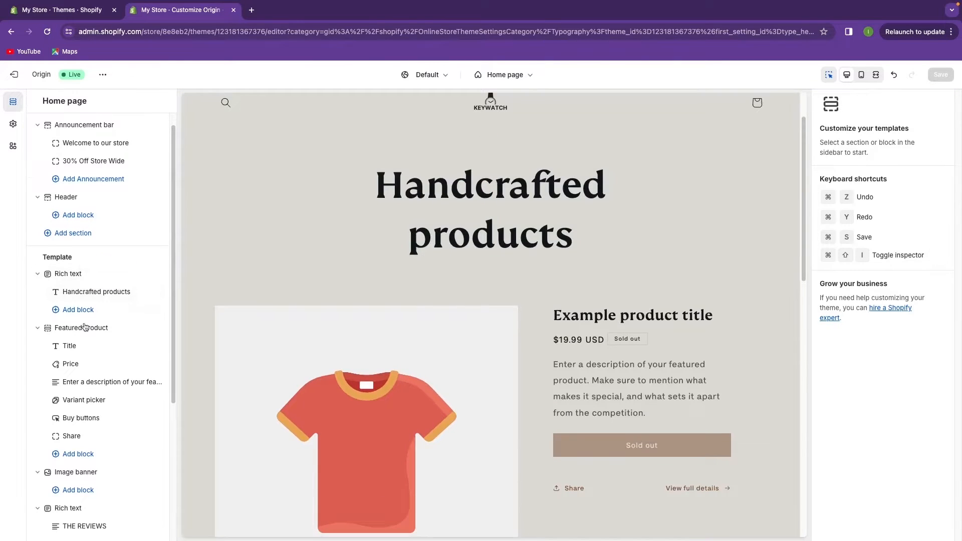
pyautogui.scroll(-4, 83, 323)
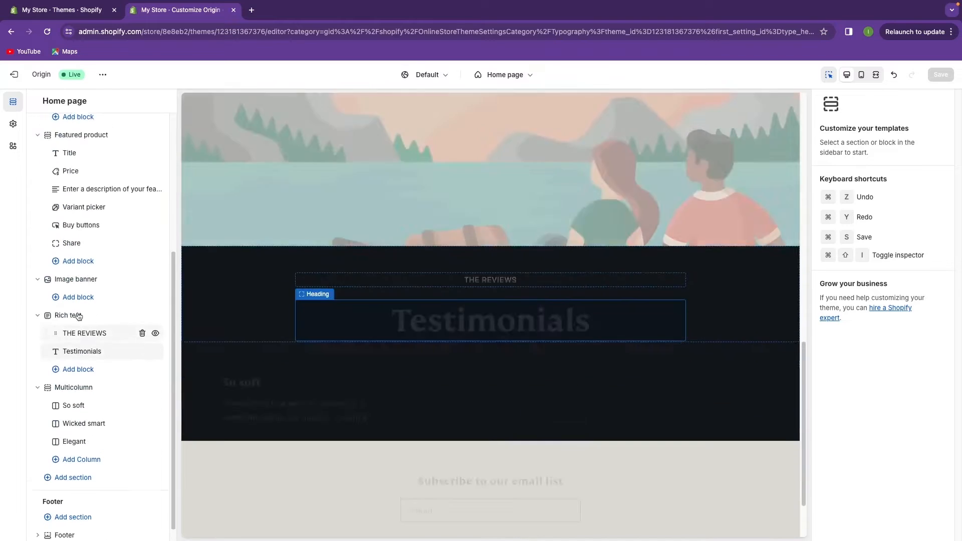
pyautogui.scroll(4, 80, 306)
pyautogui.scroll(9, 329, 292)
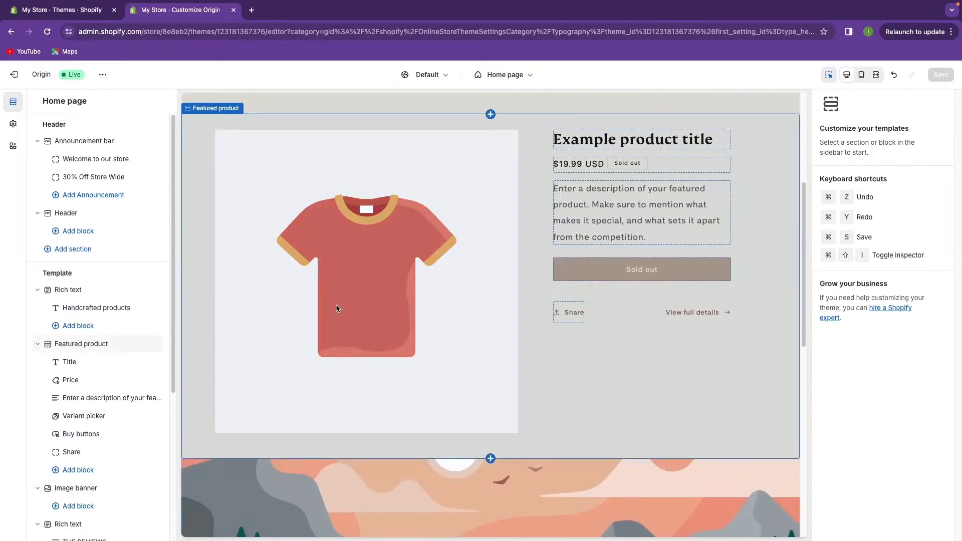
pyautogui.scroll(4, 337, 316)
pyautogui.scroll(-10, 347, 318)
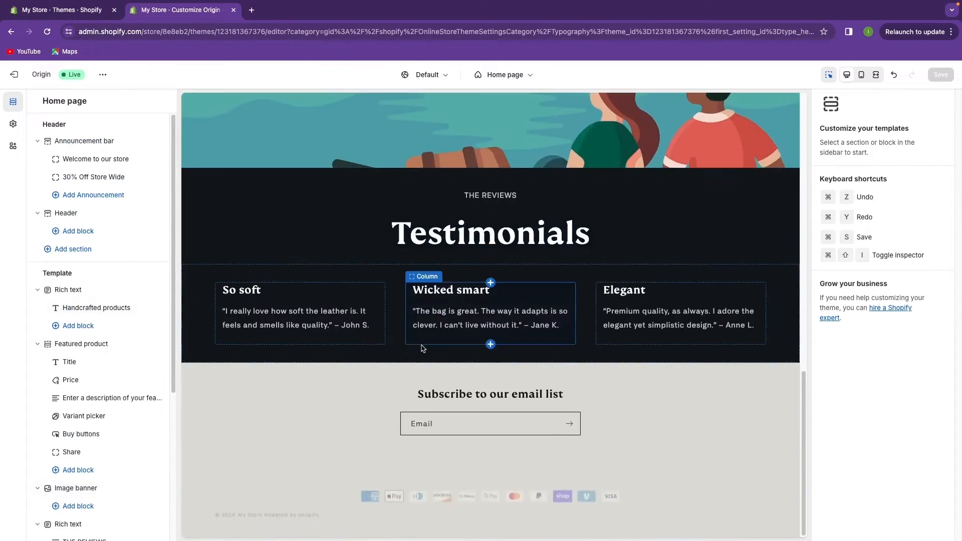
pyautogui.scroll(-1, 108, 372)
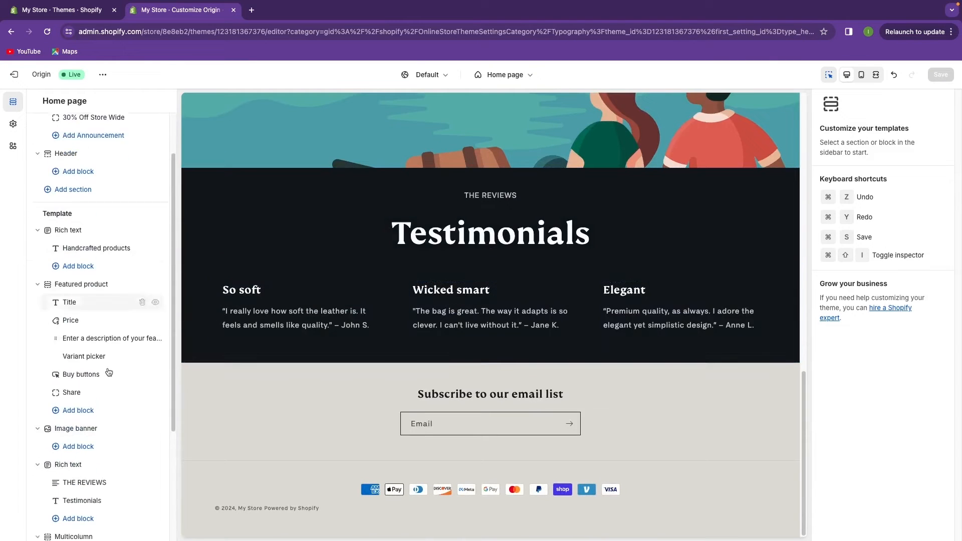
pyautogui.scroll(-3, 106, 373)
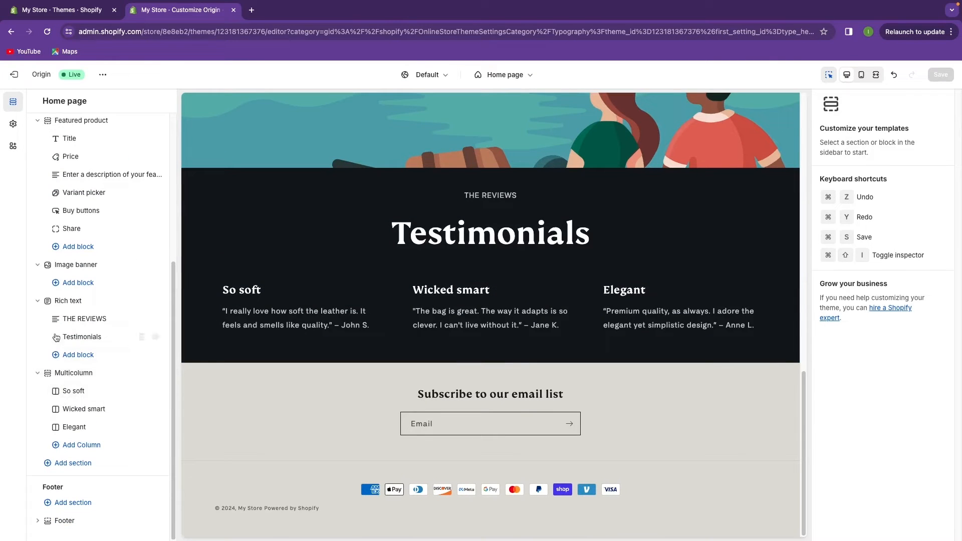
pyautogui.scroll(3, 100, 266)
pyautogui.scroll(-3, 98, 281)
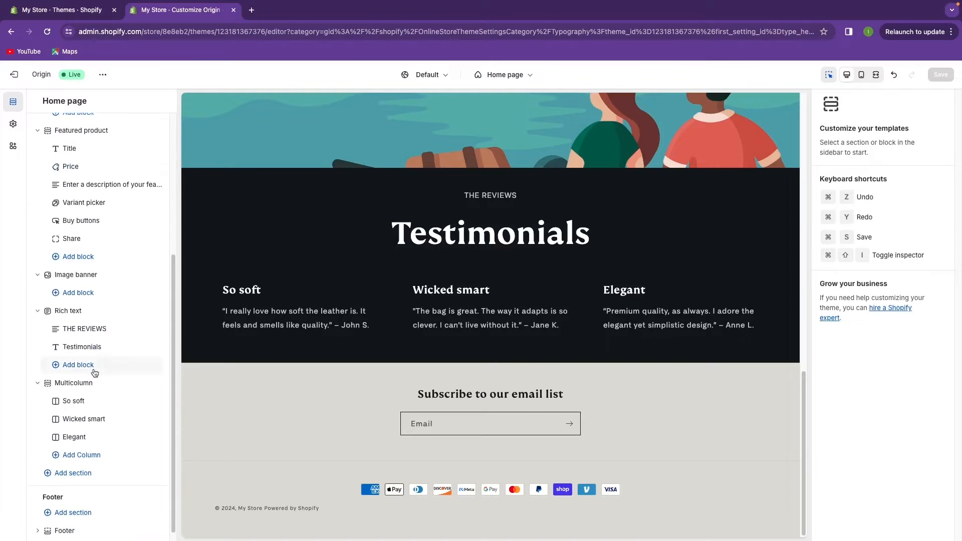
pyautogui.scroll(-1, 94, 374)
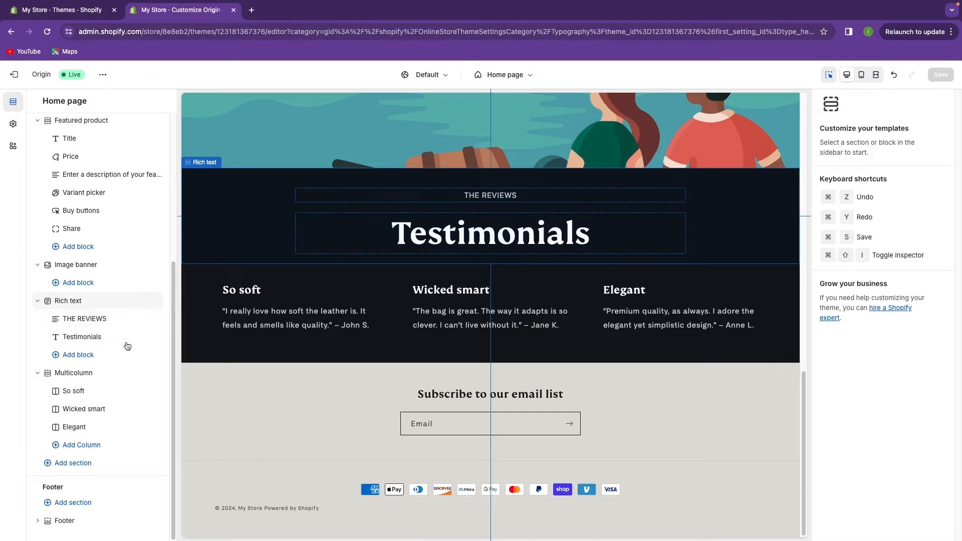
# - Delete the Testimonials heading and THE REVIEWS text from the lower rich text section, and remove the image banner section
pyautogui.click(141, 338)
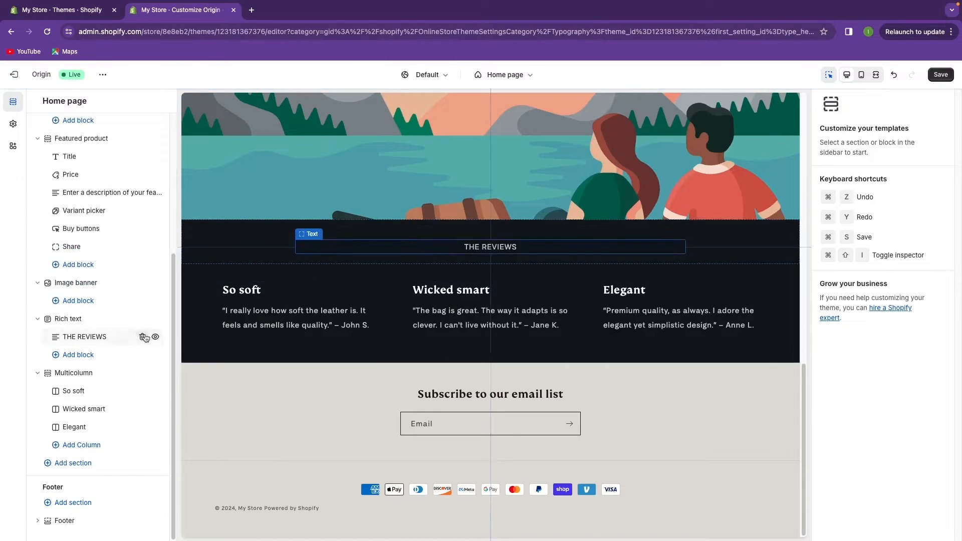
pyautogui.click(141, 337)
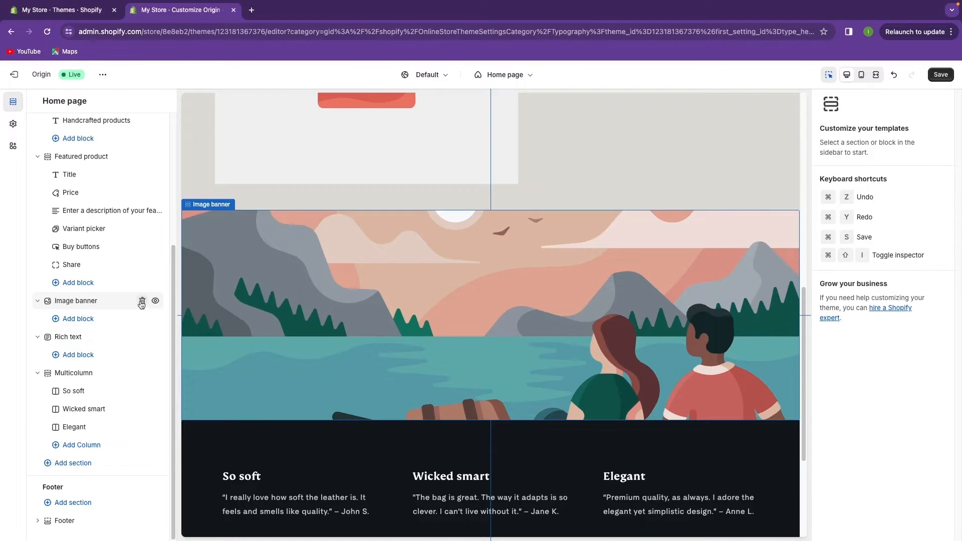
pyautogui.click(142, 303)
# - Remove the emptied rich text section located between the featured product and multicolumn sections
pyautogui.scroll(10, 325, 328)
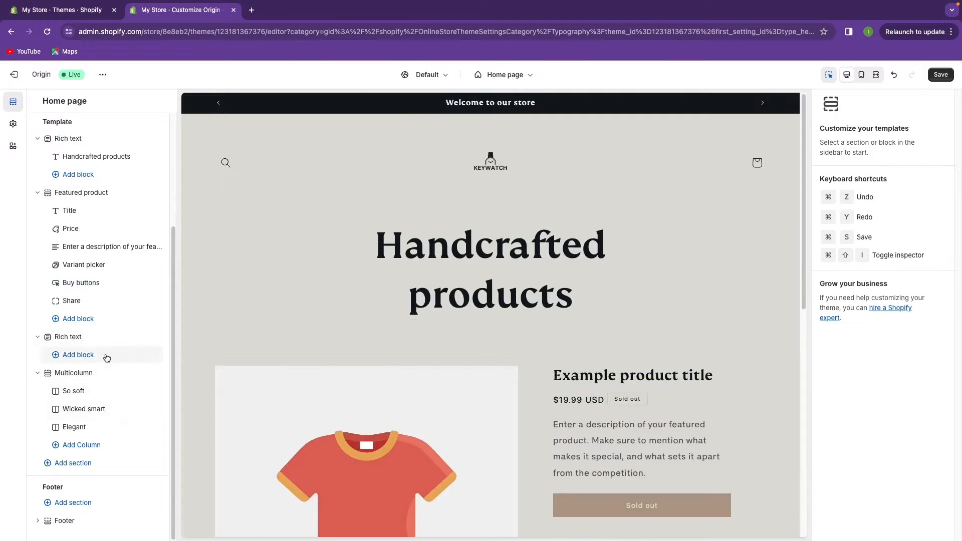
pyautogui.scroll(3, 100, 341)
pyautogui.scroll(-2, 110, 350)
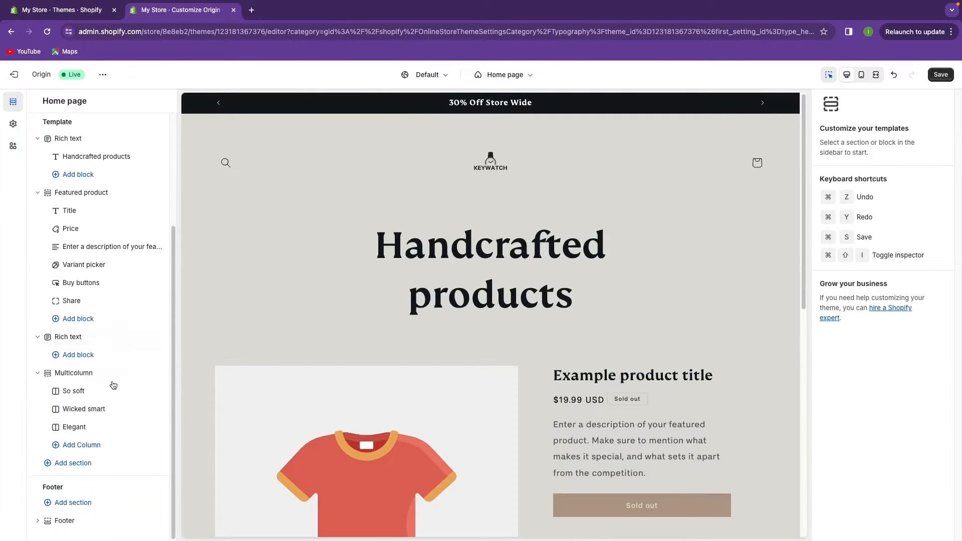
pyautogui.click(155, 336)
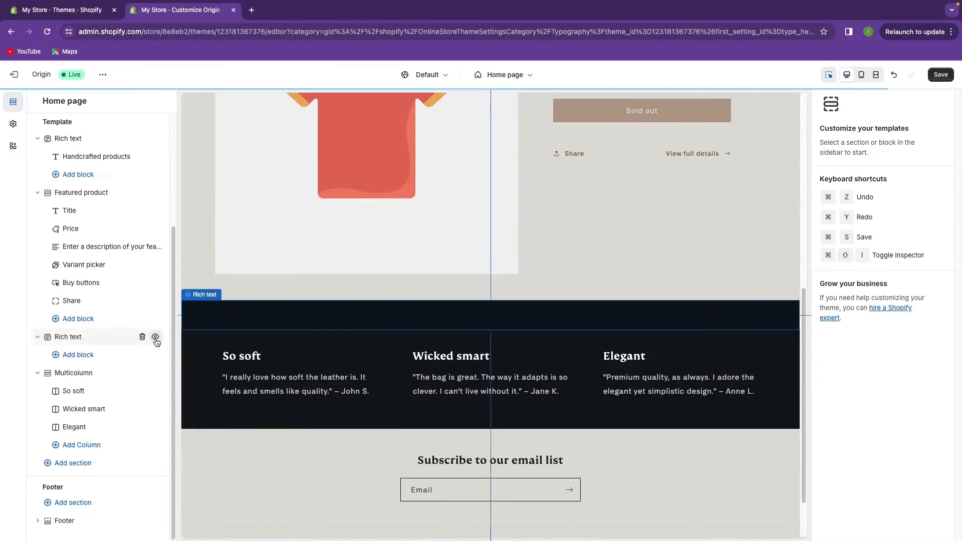
pyautogui.click(142, 336)
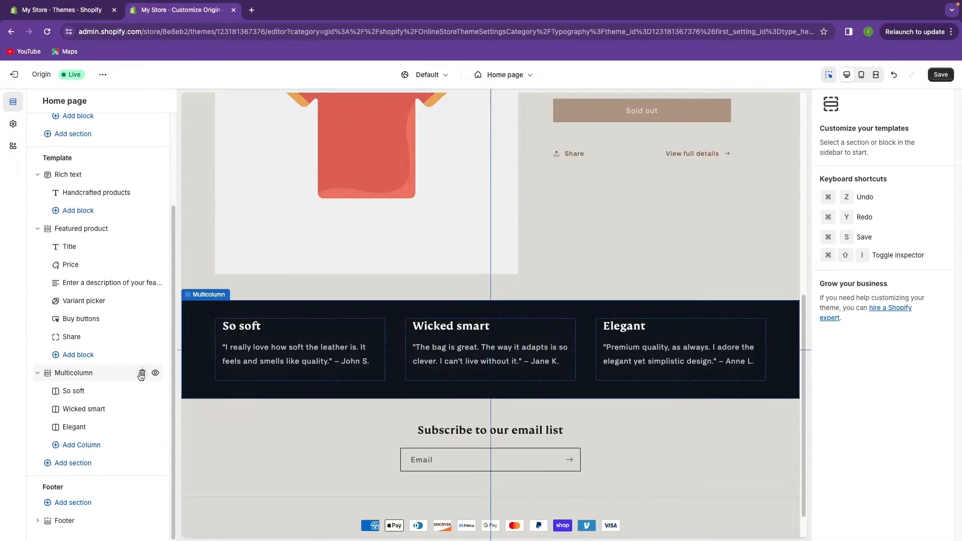
# - Remove the multicolumn section and the Handcrafted products rich text section from the home page template
pyautogui.click(142, 372)
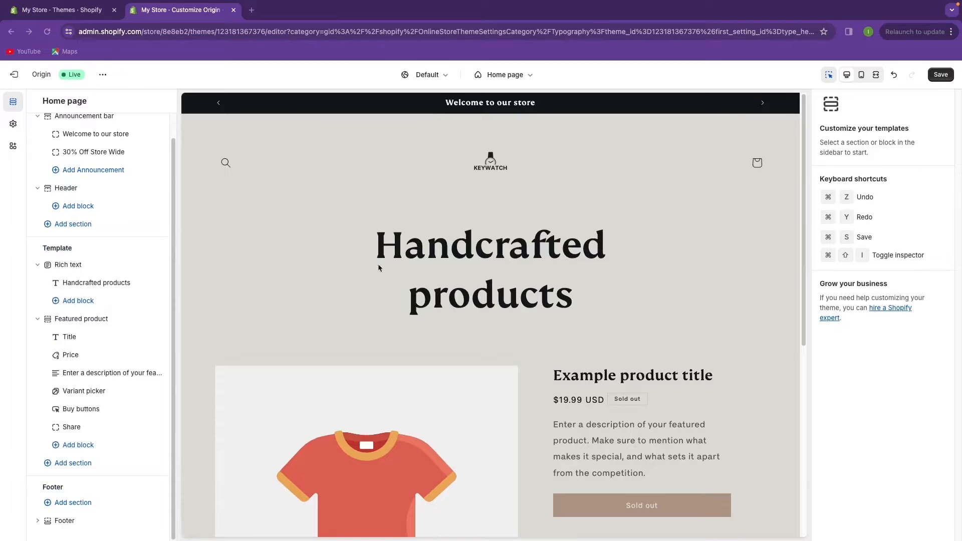
pyautogui.click(142, 264)
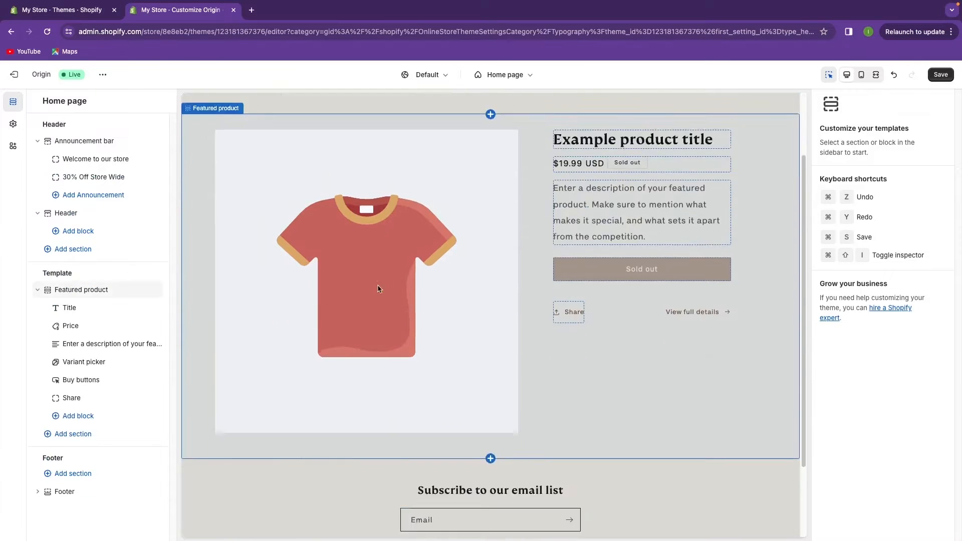
pyautogui.scroll(-2, 376, 289)
pyautogui.scroll(3, 407, 268)
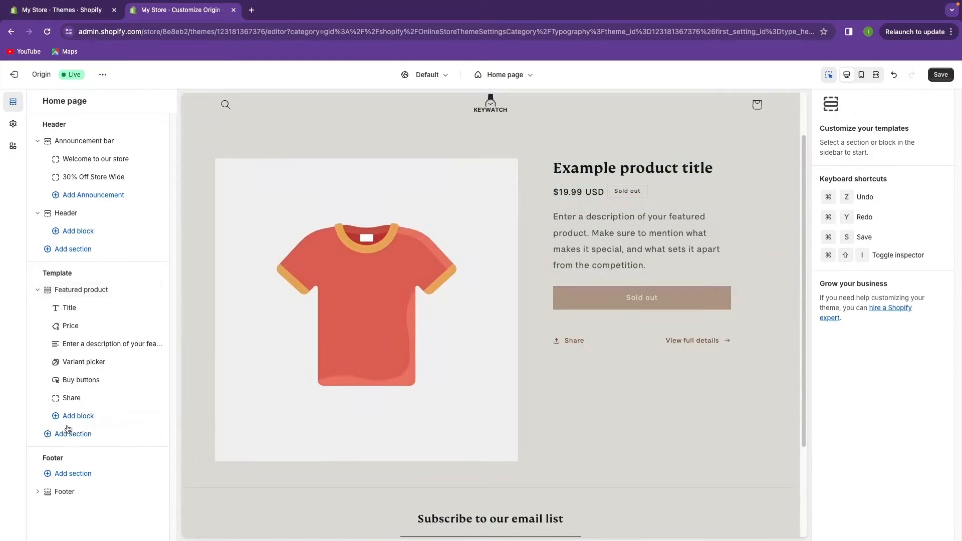
# - Add an Image with text section to the home page template and move it above the featured product section
pyautogui.click(49, 439)
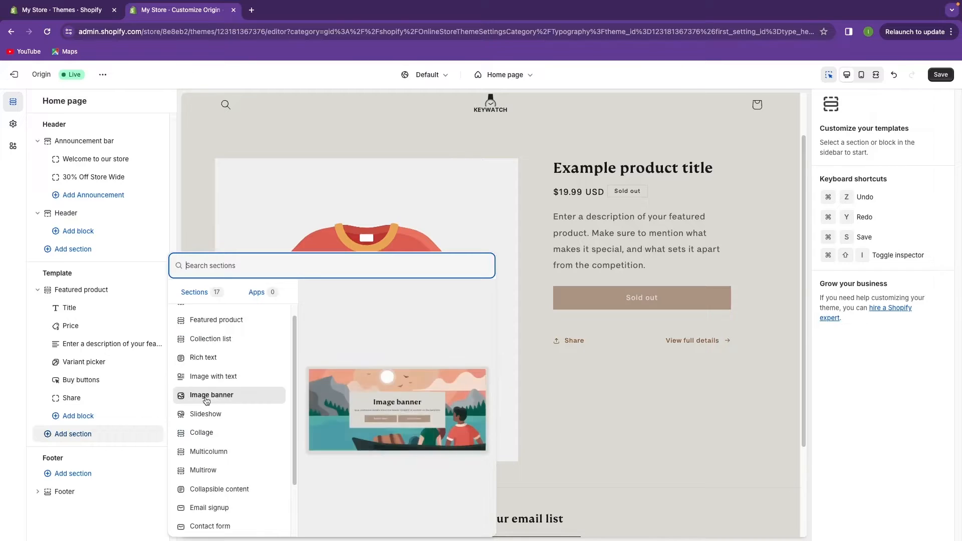
pyautogui.scroll(1, 228, 417)
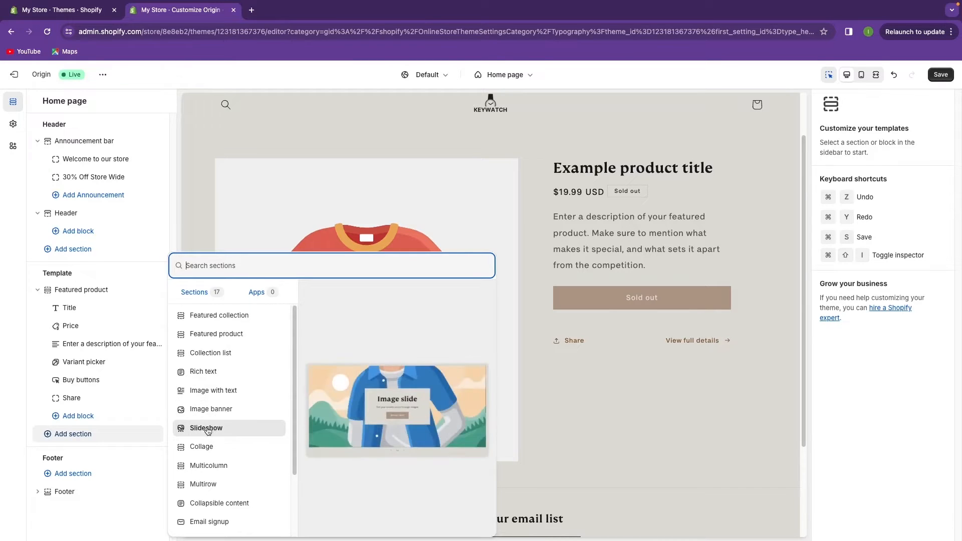
pyautogui.click(208, 390)
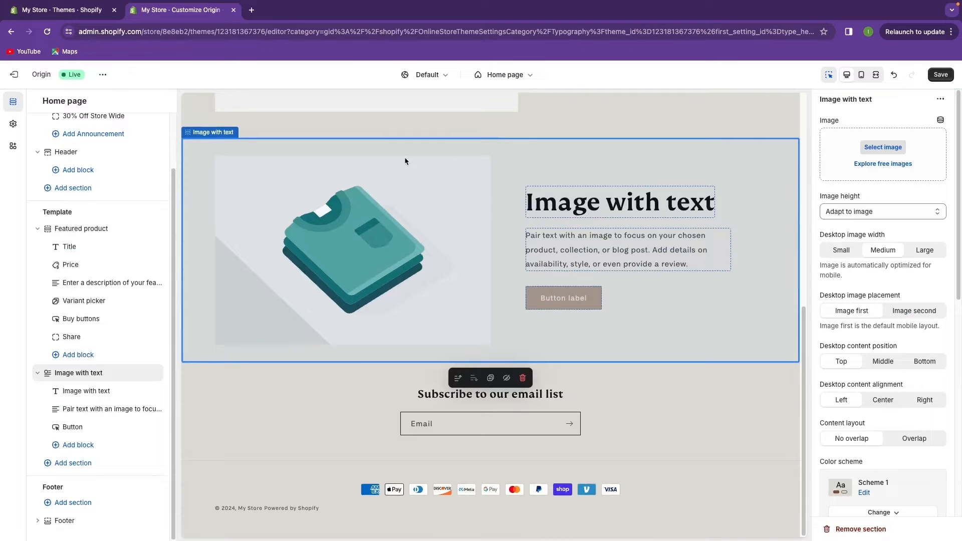
pyautogui.scroll(10, 310, 311)
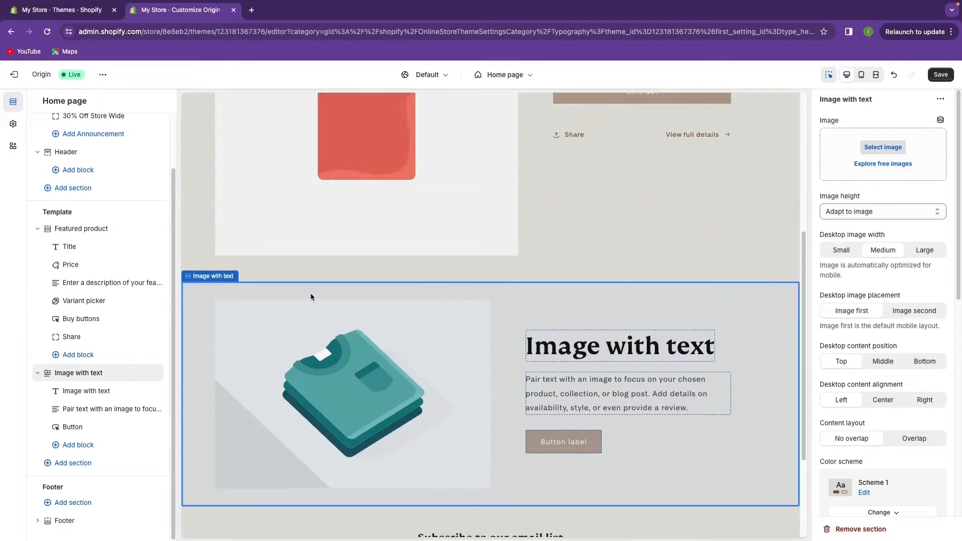
pyautogui.scroll(-3, 383, 324)
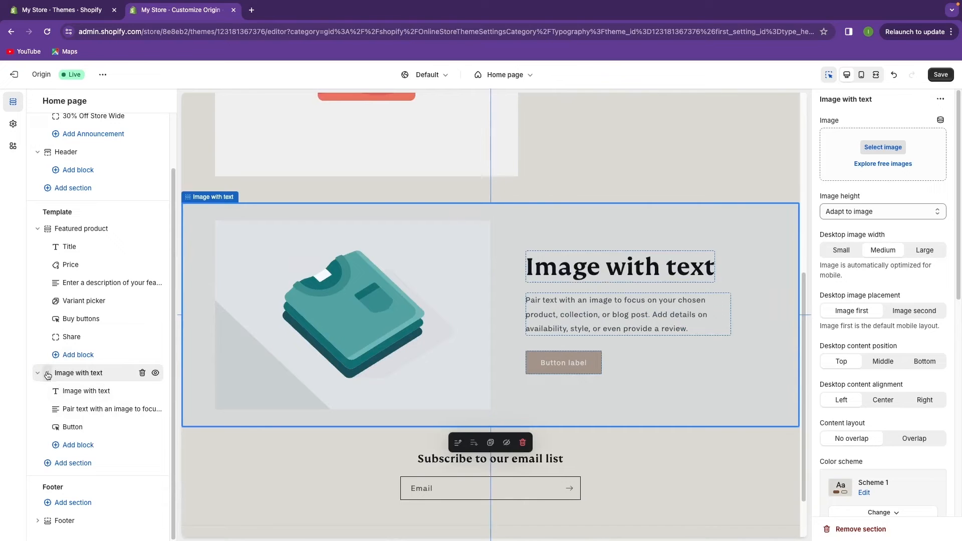
pyautogui.moveTo(48, 373); pyautogui.dragTo(48, 287)
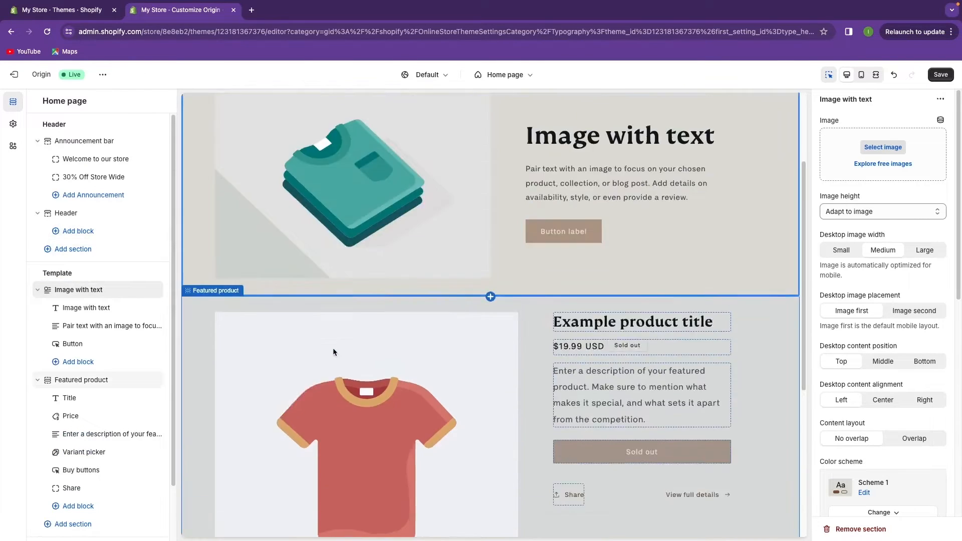
# - Delete the featured product section, keeping the Image with text section in the template
pyautogui.scroll(-4, 395, 350)
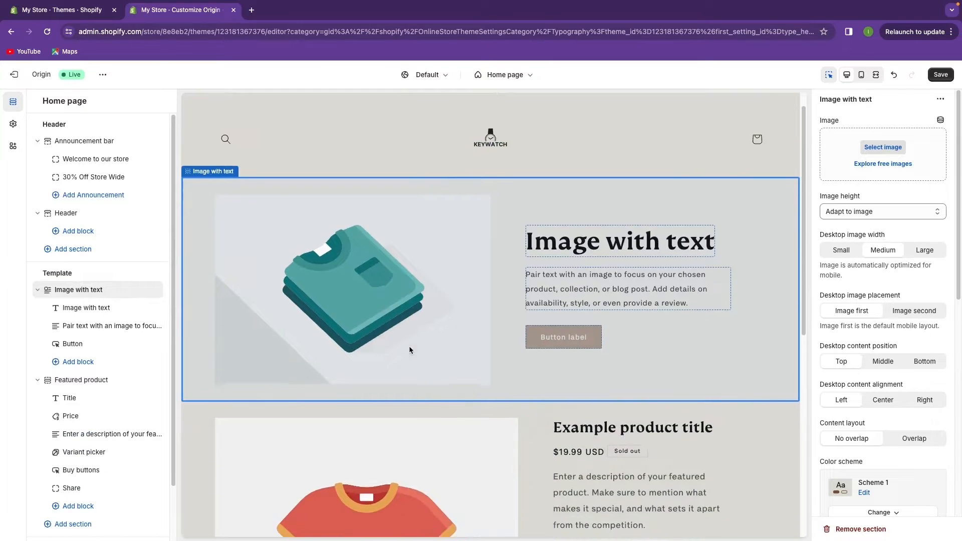
pyautogui.scroll(-1, 94, 371)
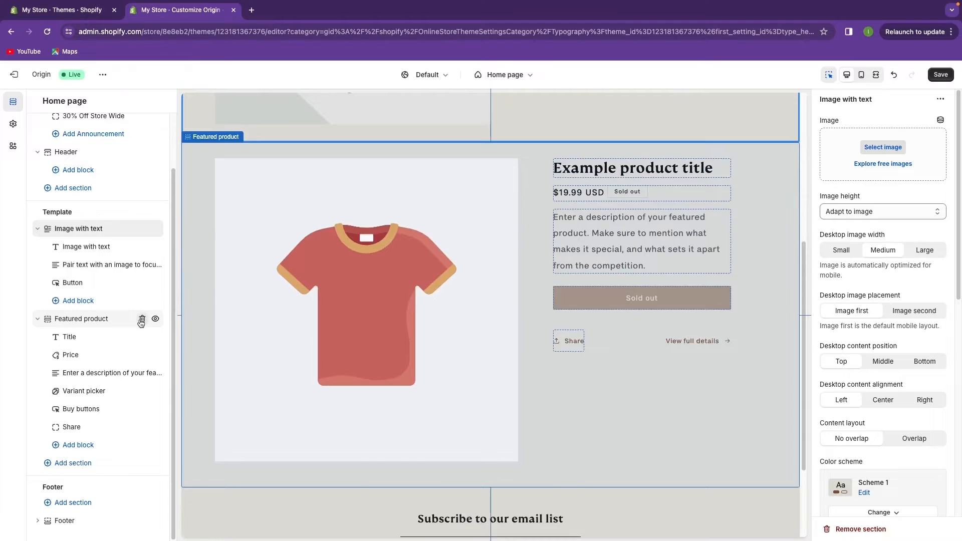
pyautogui.click(142, 320)
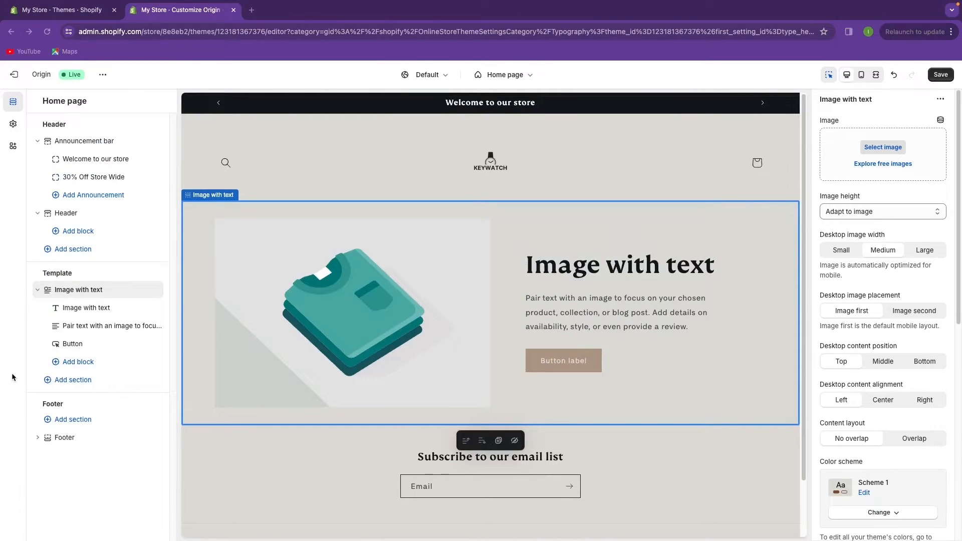
# - Search the free images for "watches" and use the wood-leather-watches photo with tan straps as the section's image
pyautogui.click(303, 266)
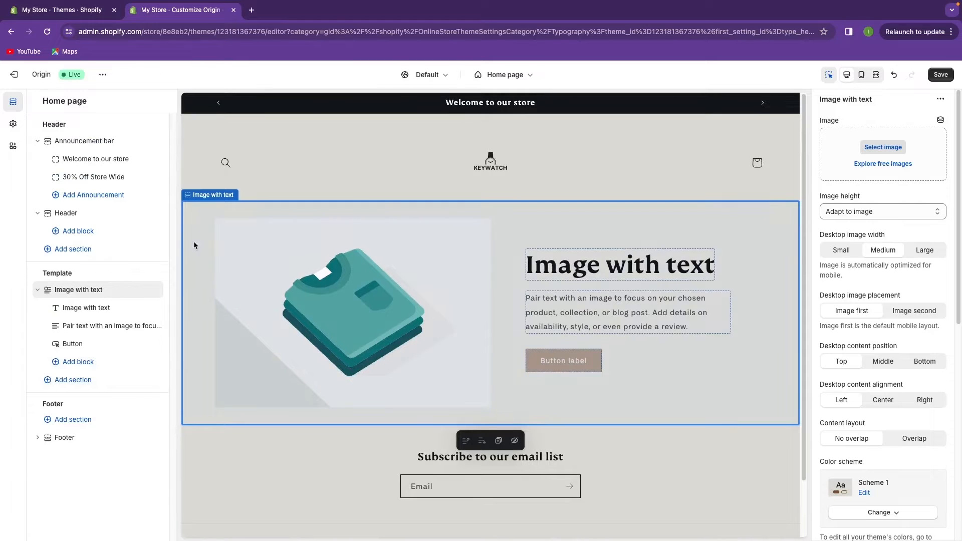
pyautogui.click(871, 169)
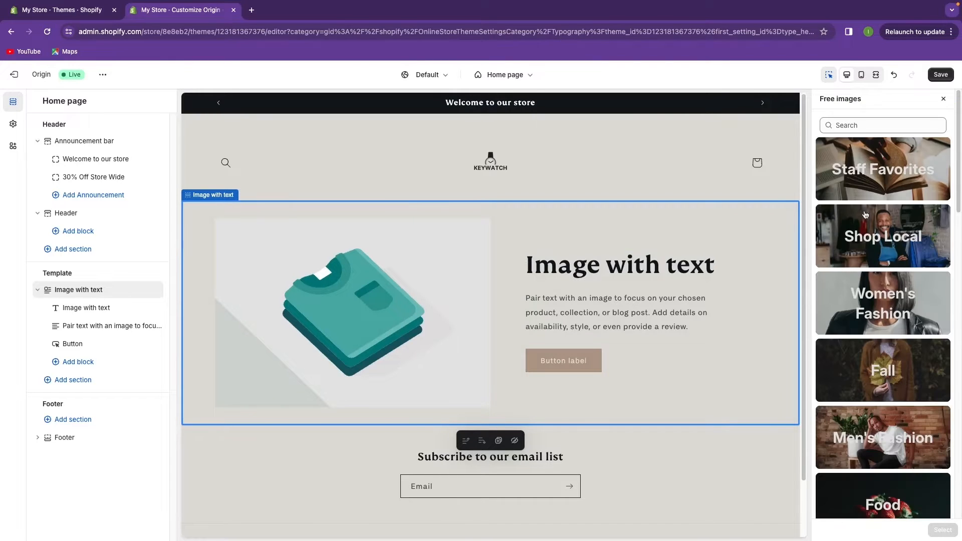
pyautogui.click(846, 127)
pyautogui.write('watches')
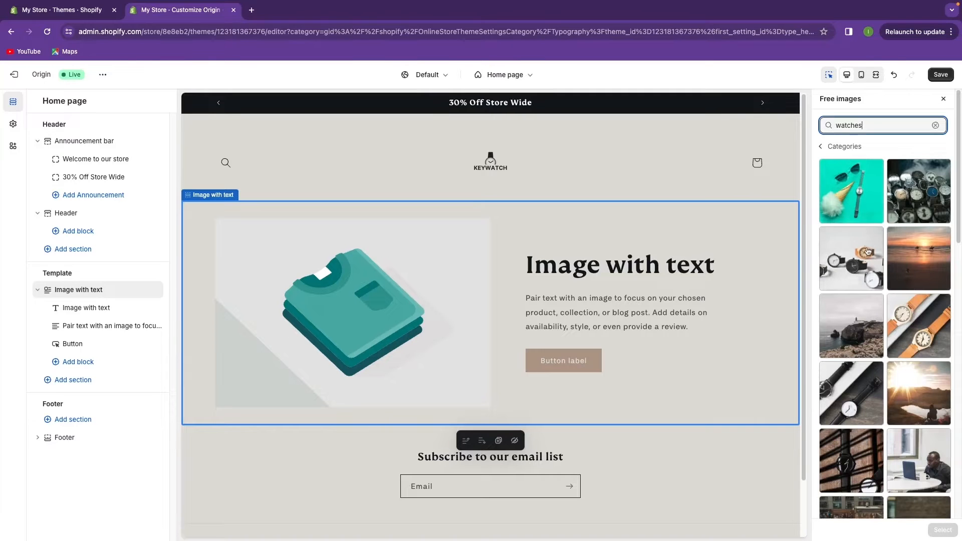
pyautogui.click(917, 328)
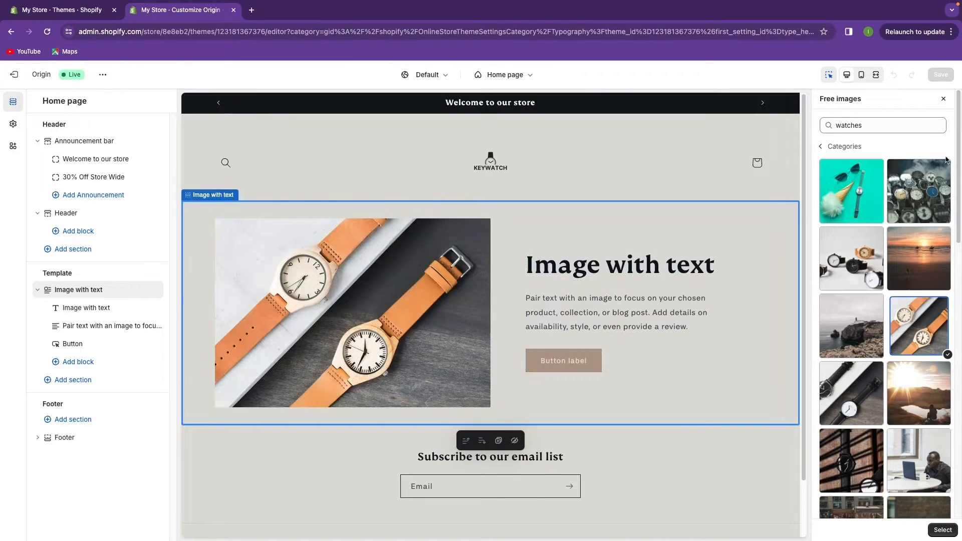
pyautogui.click(943, 529)
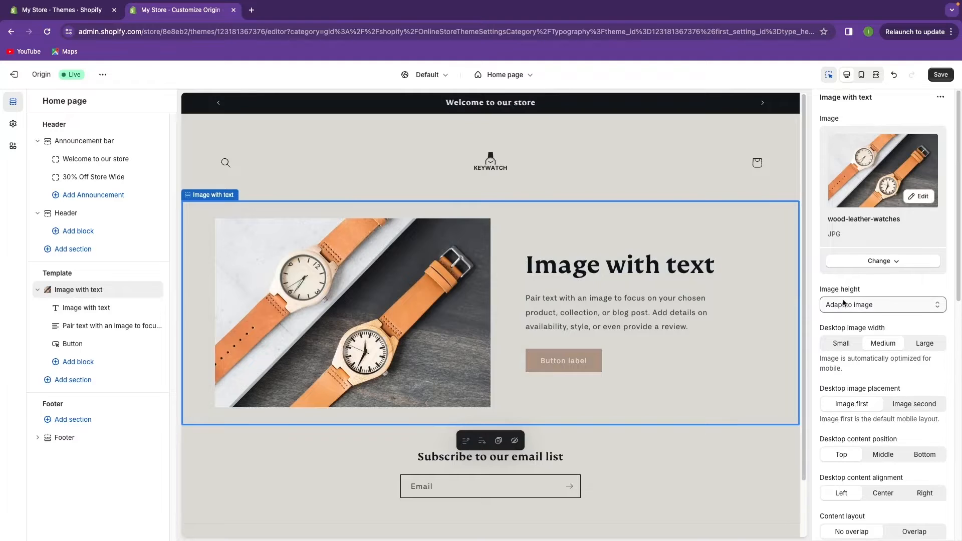
# - Set the image height of the Image with text section to Medium
pyautogui.scroll(-2, 853, 288)
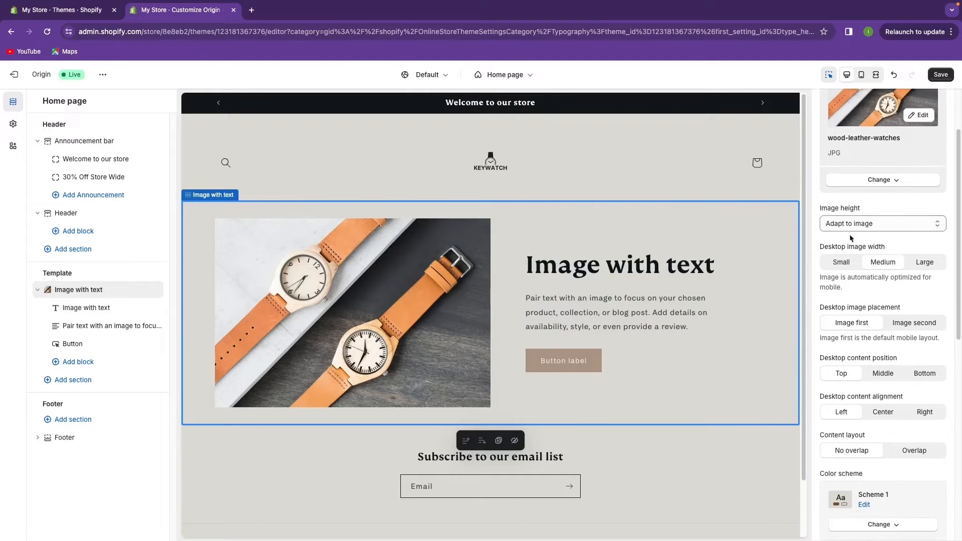
pyautogui.click(913, 225)
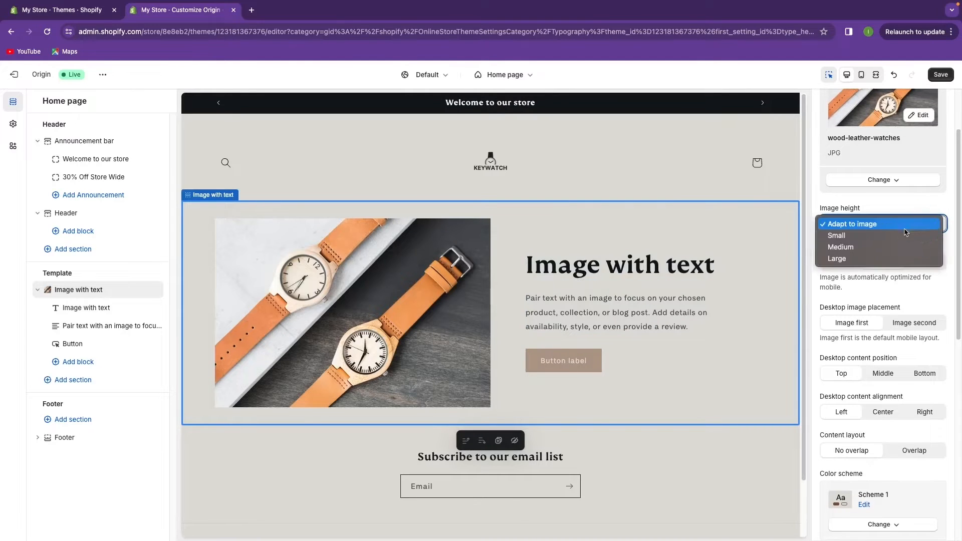
pyautogui.click(849, 246)
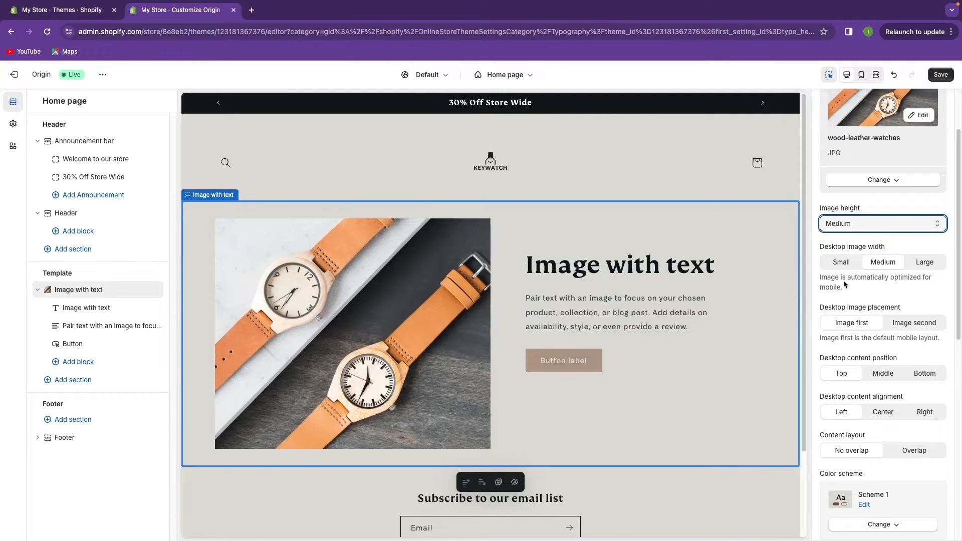
# - Try the Image second desktop placement and restore Image first
pyautogui.scroll(-1, 851, 301)
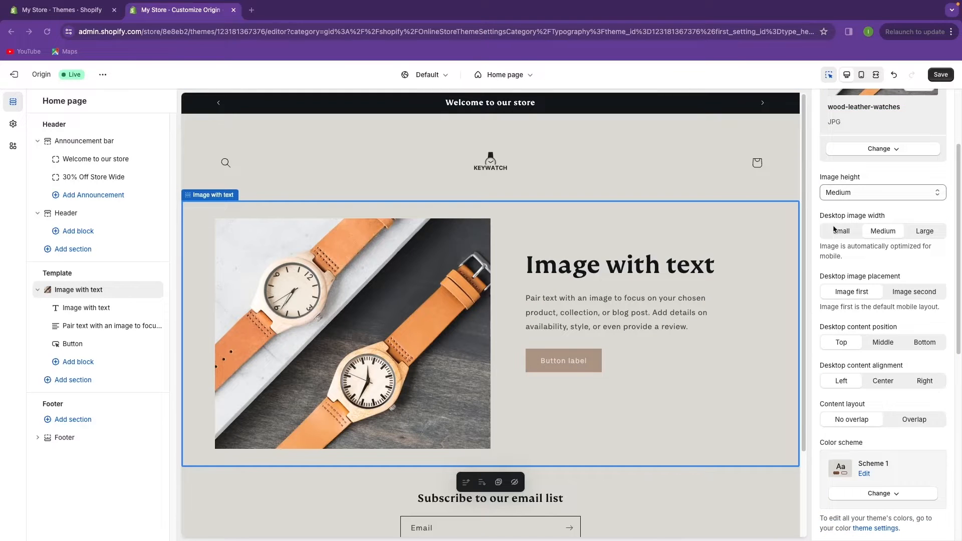
pyautogui.click(914, 295)
pyautogui.click(858, 292)
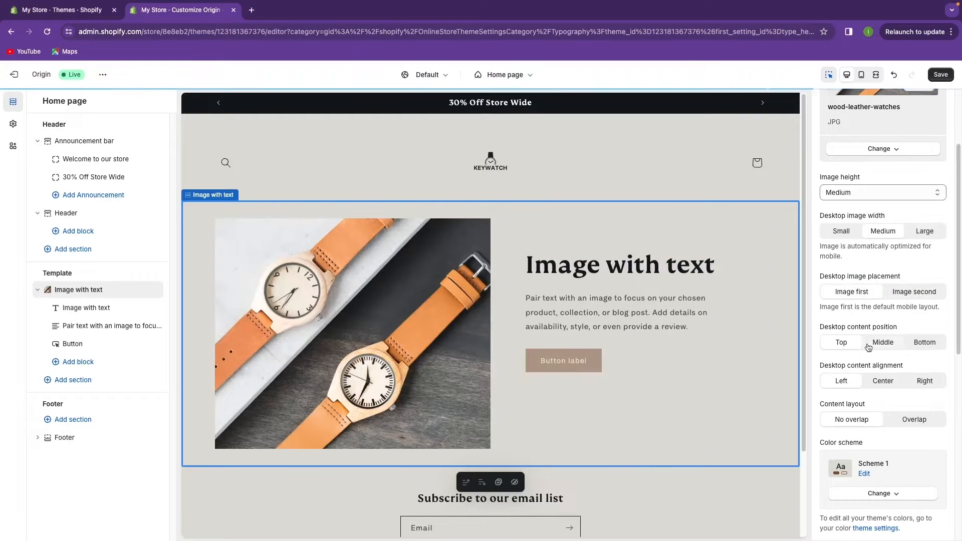
# - Set the section's desktop content position to Middle and its desktop content alignment to Center
pyautogui.scroll(-2, 868, 348)
pyautogui.click(882, 289)
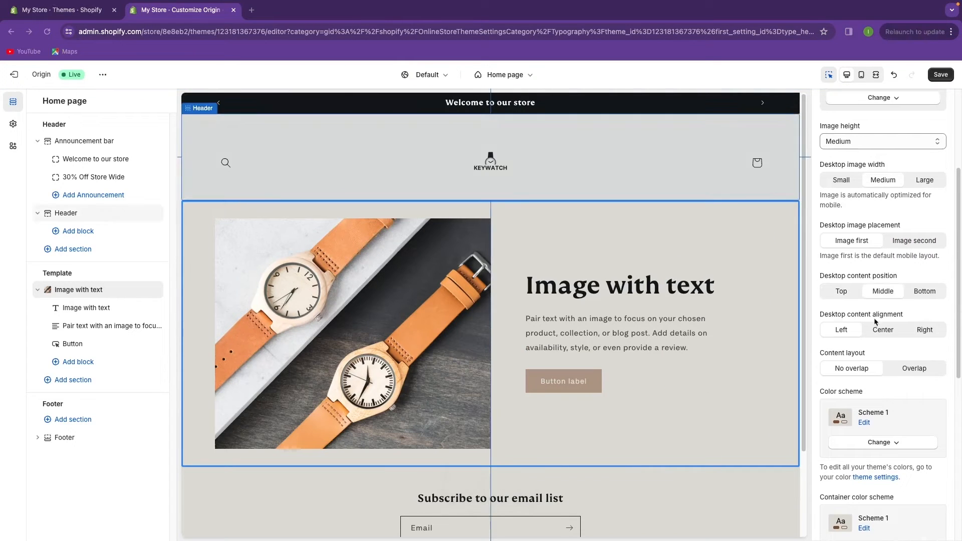
pyautogui.scroll(-1, 872, 290)
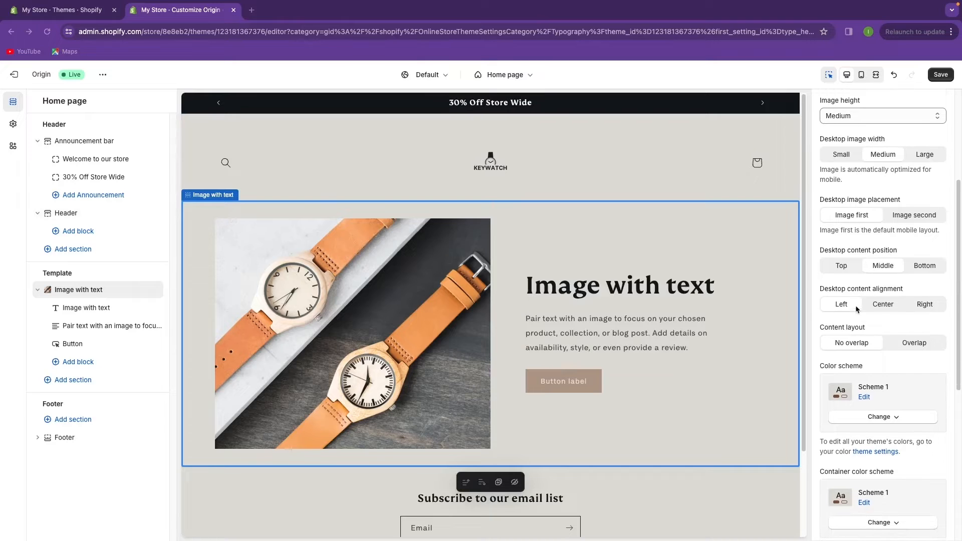
pyautogui.click(881, 306)
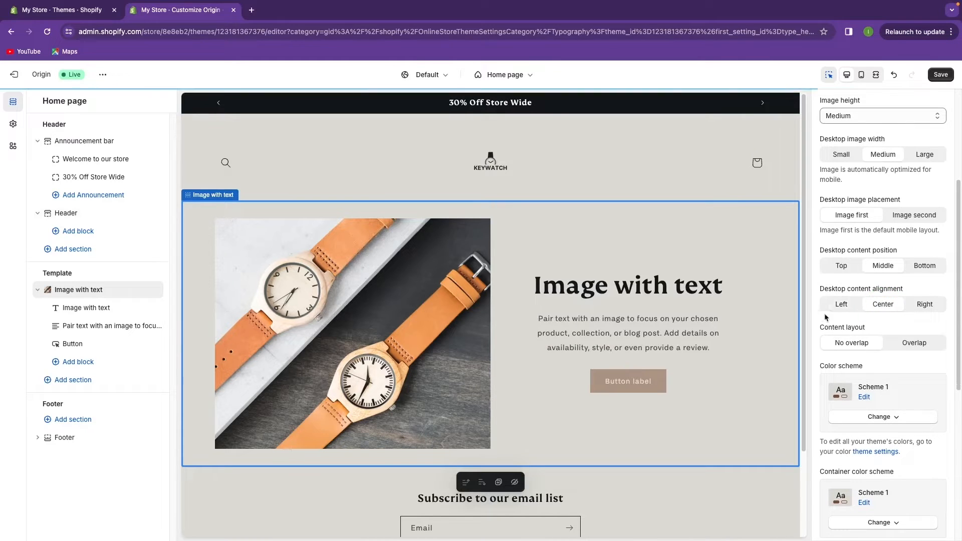
# - Review the section's remaining settings and check its layout in the mobile preview before returning to the desktop preview
pyautogui.scroll(-1, 869, 315)
pyautogui.scroll(-1, 874, 307)
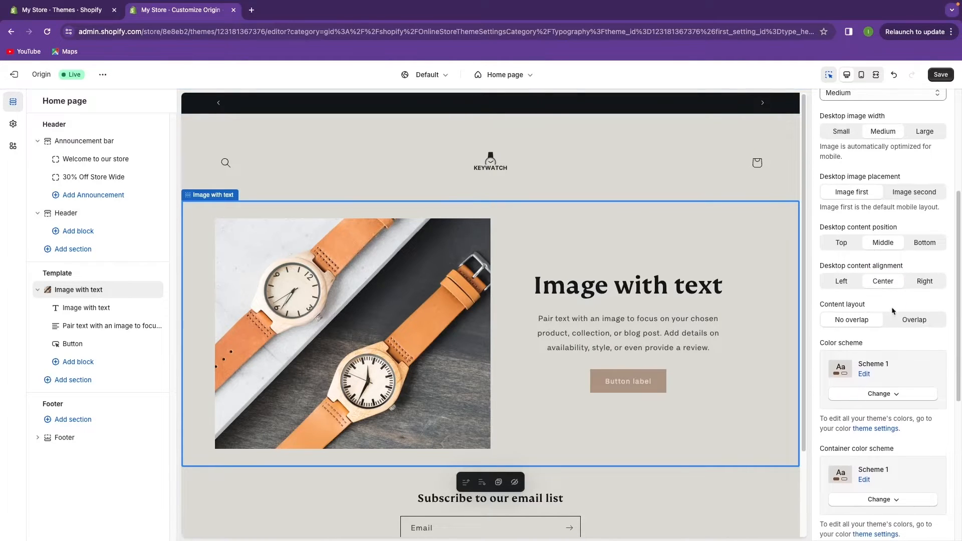
pyautogui.scroll(-3, 889, 322)
pyautogui.scroll(-3, 889, 319)
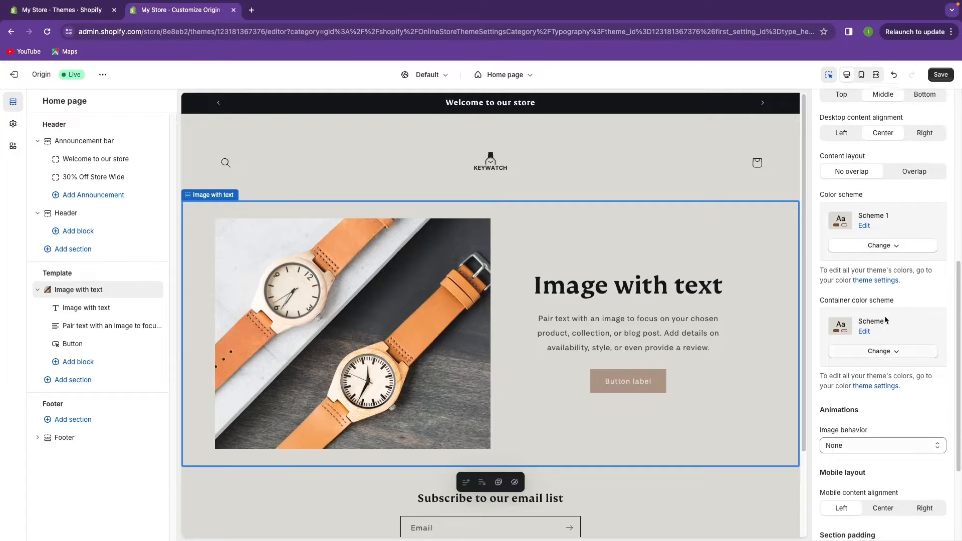
pyautogui.scroll(2, 884, 321)
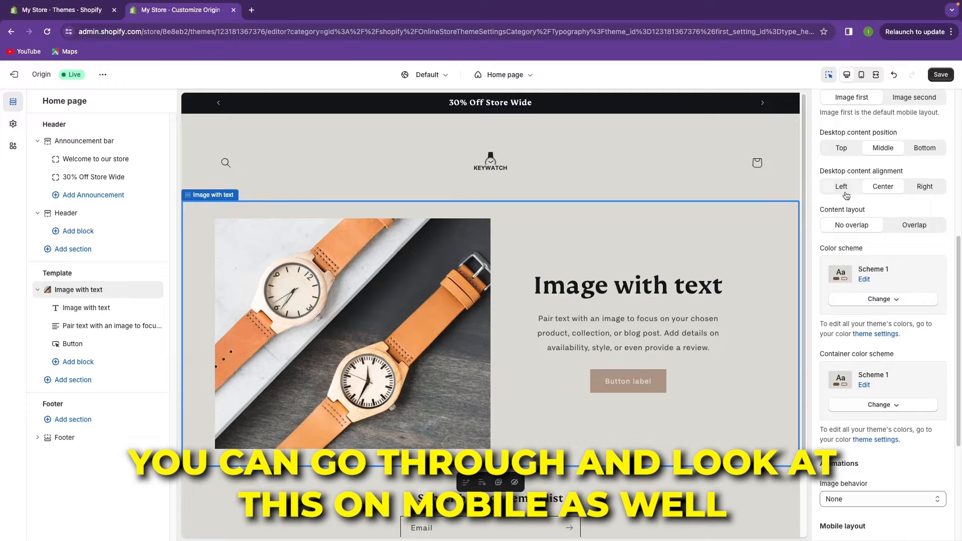
pyautogui.click(861, 75)
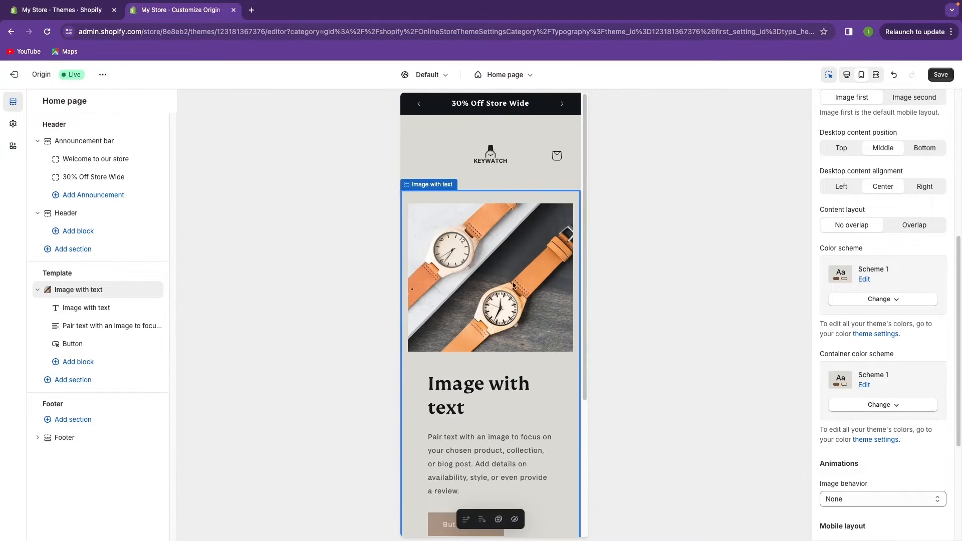
pyautogui.scroll(-3, 501, 291)
pyautogui.scroll(3, 469, 351)
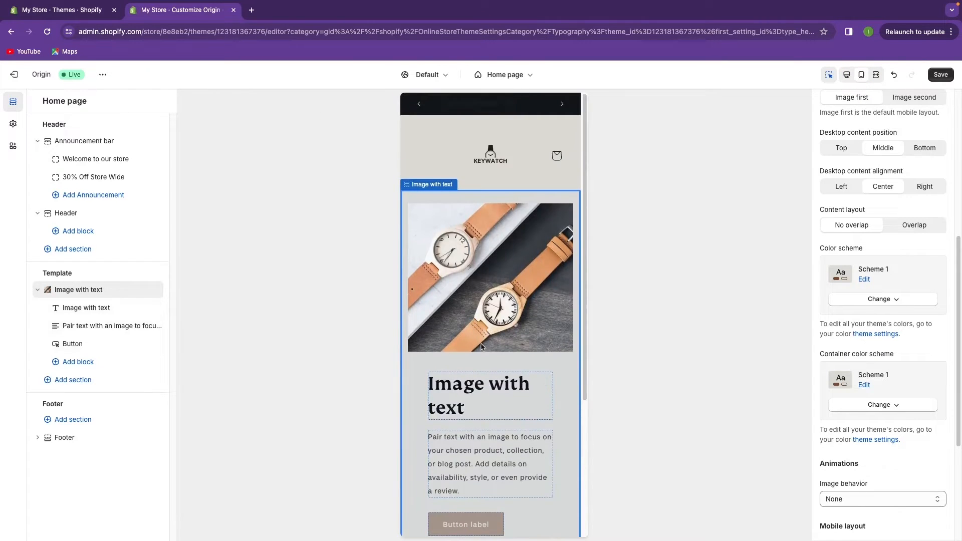
pyautogui.click(846, 75)
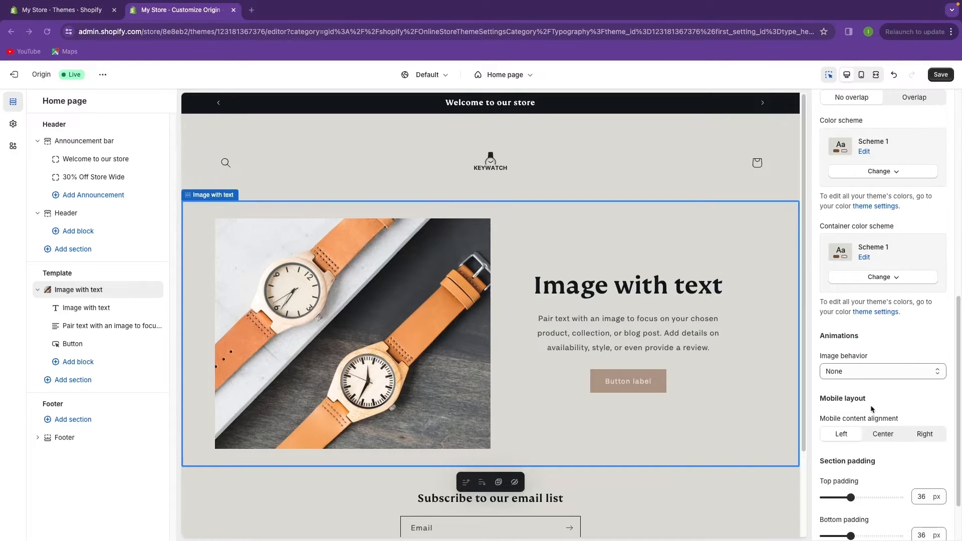
# - Try the Ambient movement image behavior, and set the image animation to Zoom in on scroll instead
pyautogui.scroll(-1, 887, 386)
pyautogui.click(902, 357)
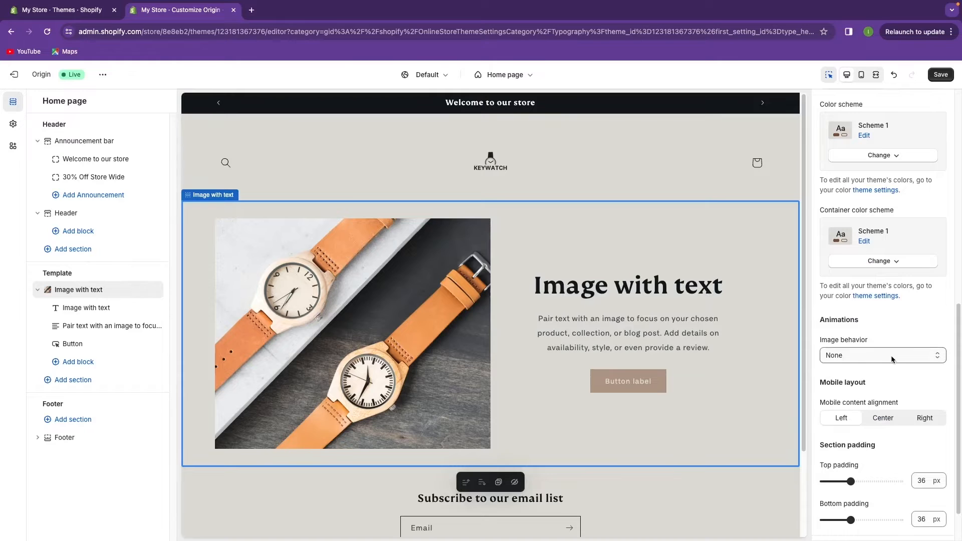
pyautogui.click(884, 368)
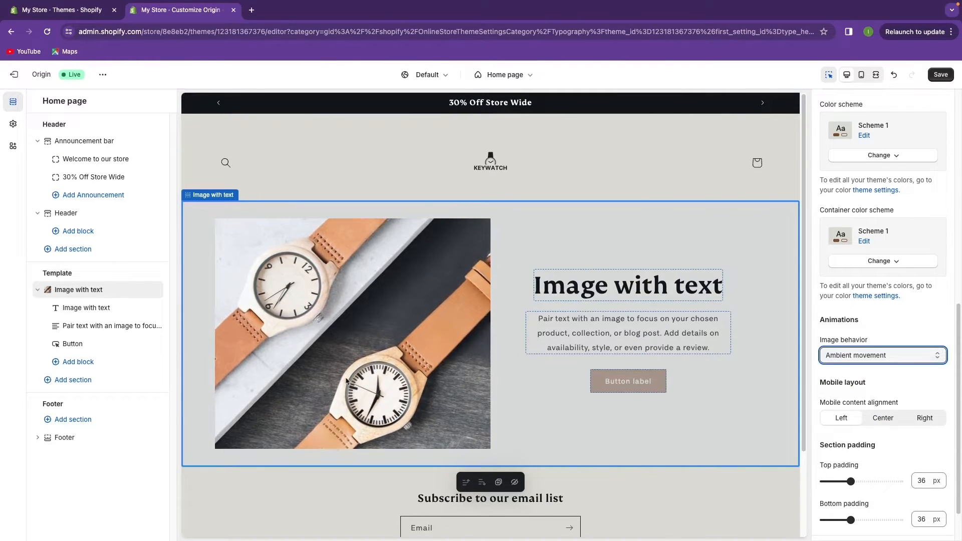
pyautogui.click(903, 356)
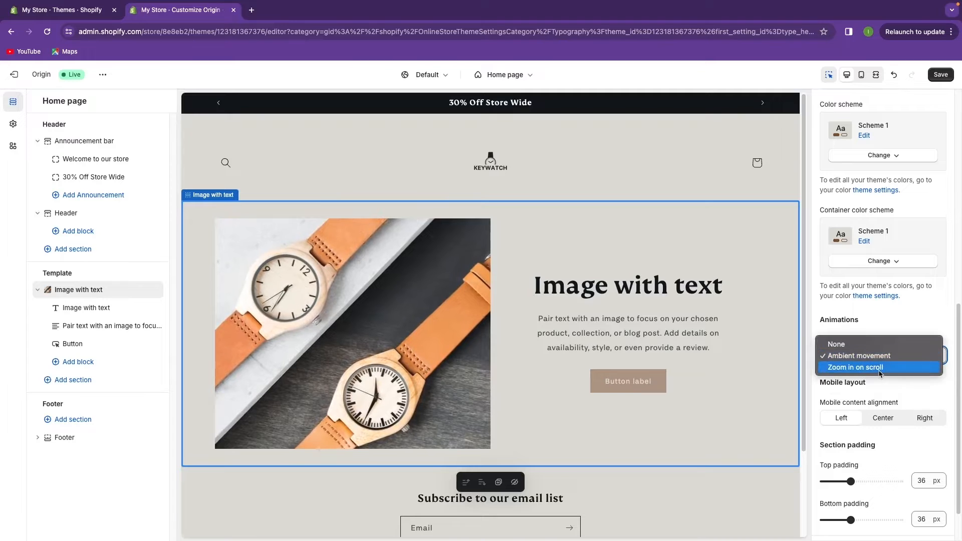
pyautogui.click(897, 367)
pyautogui.scroll(2, 335, 351)
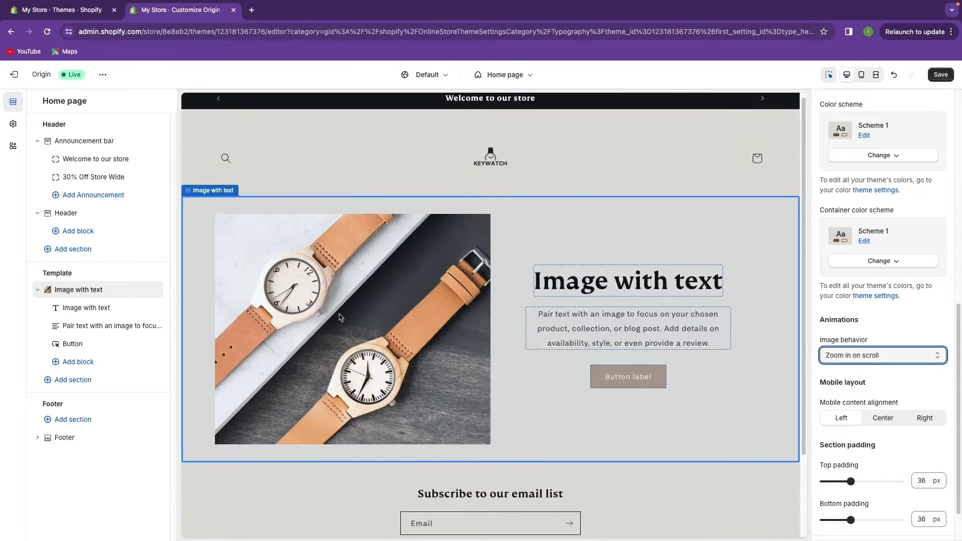
# - Check the image's zoom effect while scrolling the preview, and set the image behavior back to Ambient movement
pyautogui.scroll(-2, 351, 341)
pyautogui.scroll(2, 442, 346)
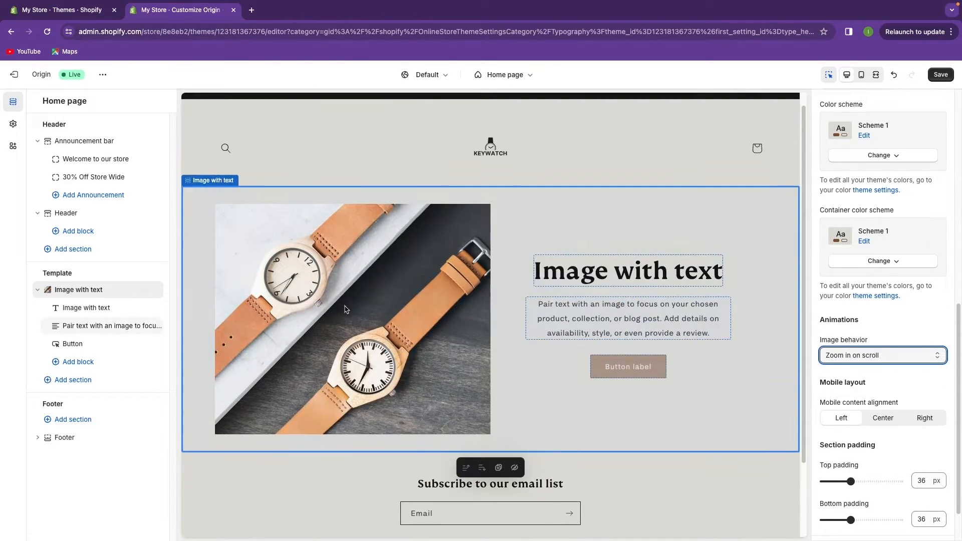
pyautogui.scroll(1, 346, 308)
# - Try the Right and Center mobile content alignments and restore Left
pyautogui.click(917, 369)
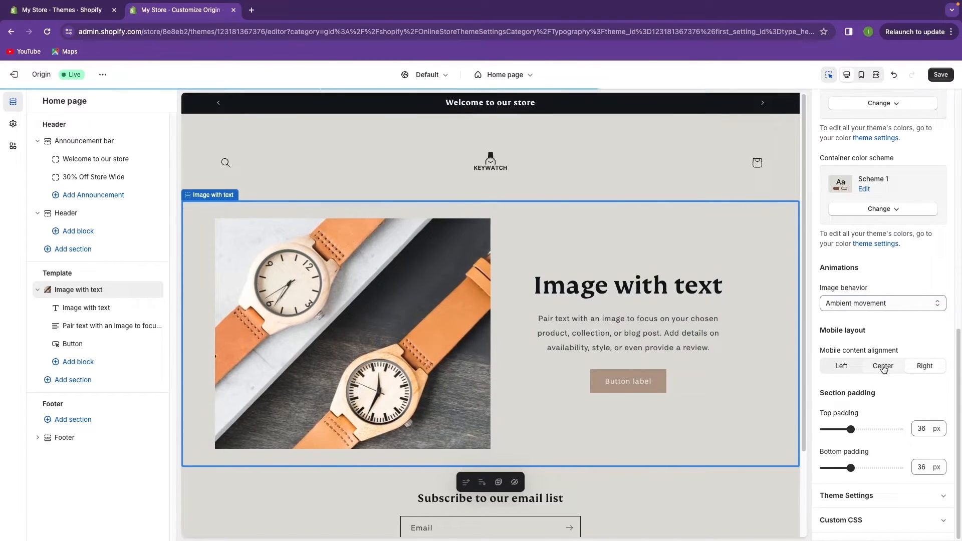
pyautogui.click(883, 370)
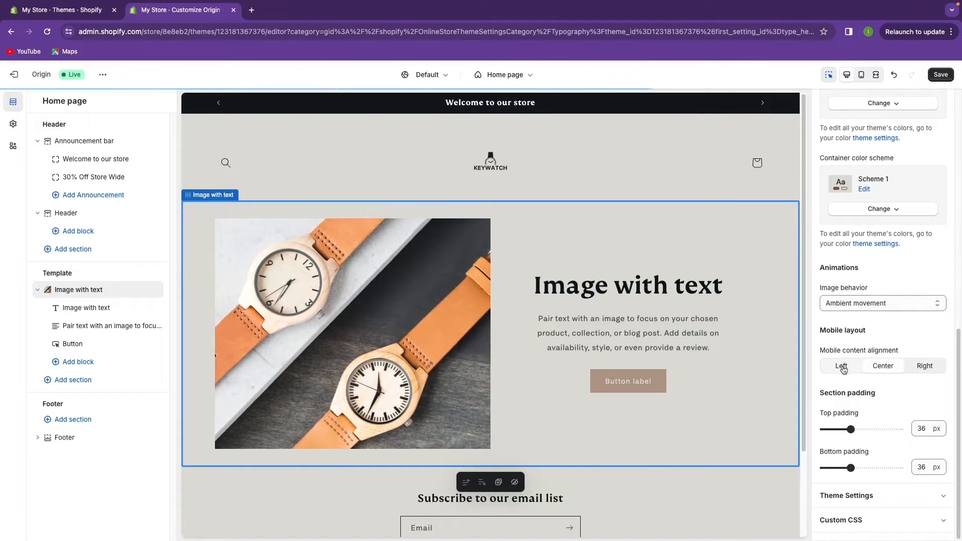
pyautogui.click(841, 366)
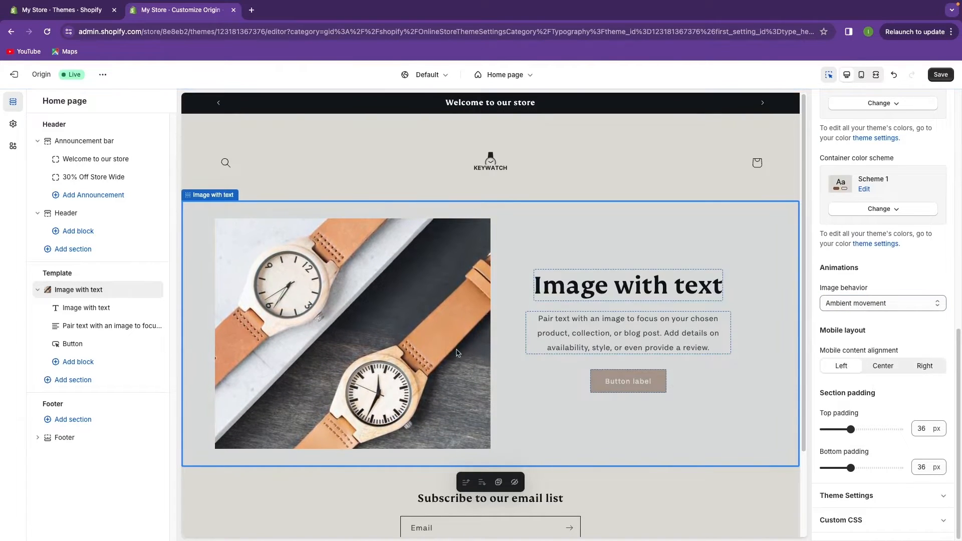
# - Change the Image with text section's heading to "Unveil Timeless Elegance"
pyautogui.click(573, 291)
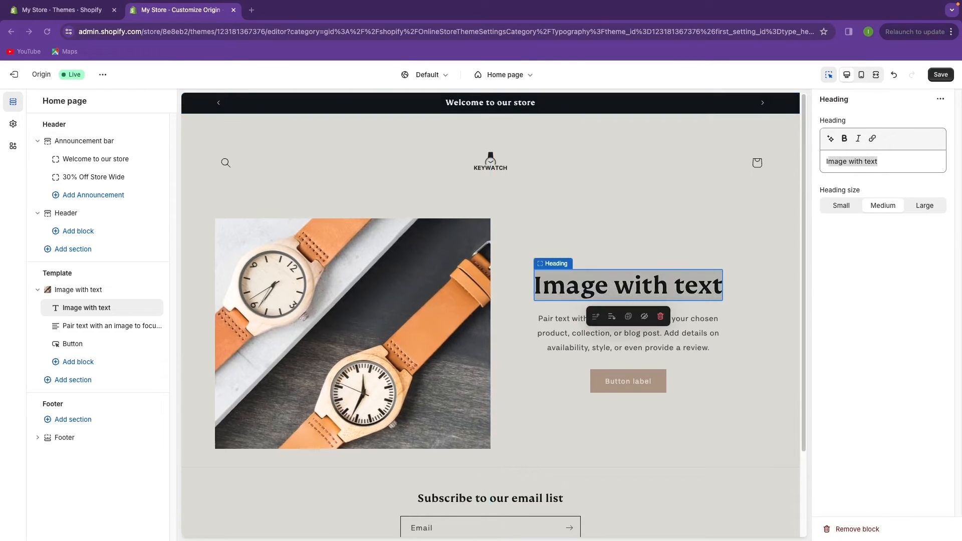
pyautogui.click(880, 161)
pyautogui.hotkey('ctrl', 'a')
pyautogui.write('Unveil Timeless Elegance')
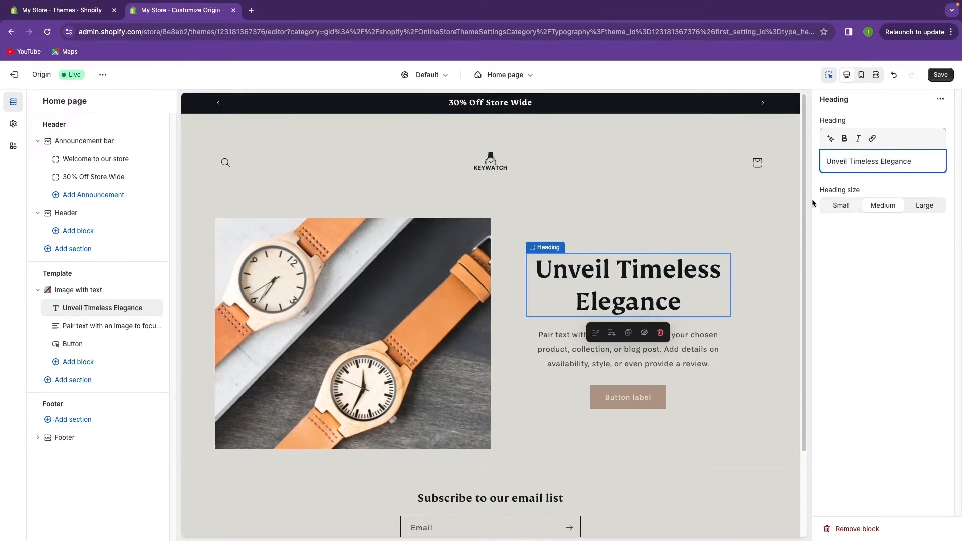
# - Replace the section's body text with a paragraph introducing the Horizon Luxe Chronograph as the latest masterpiece in precision timekeeping
pyautogui.click(626, 364)
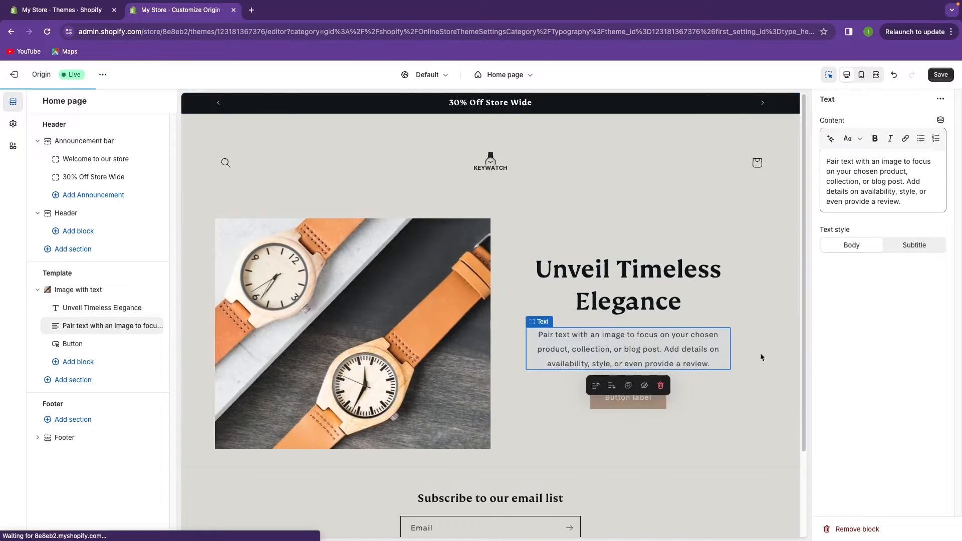
pyautogui.moveTo(903, 203); pyautogui.dragTo(823, 159)
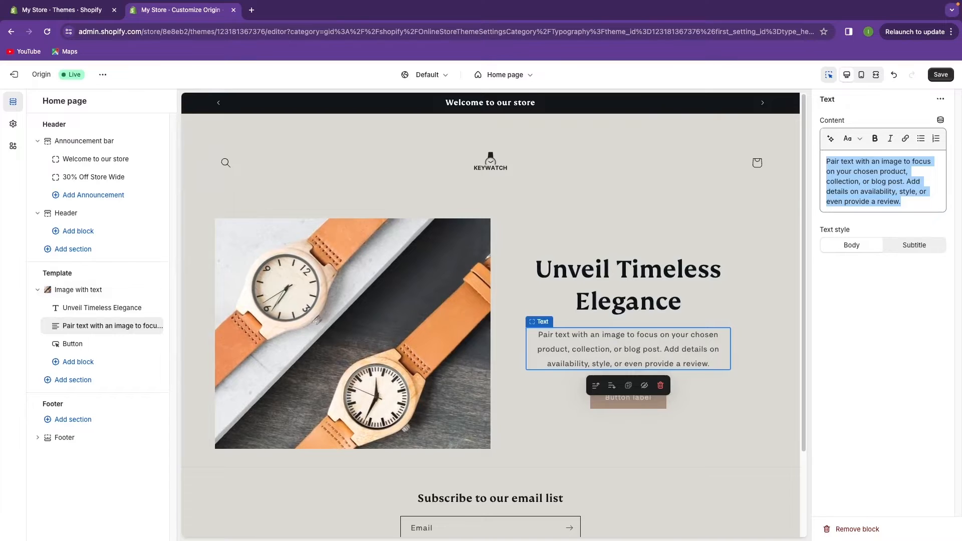
pyautogui.write('Introducing the latest masterpiece in precision timekeeping, the Horizon Luxe Chronograph. This exquisite watch combines timeless elegance with advanced functionality to create an unparalleled accessory for the discerning individual.')
# - Set the "Unveil Timeless Elegance" heading size to Small and check the section's layout in the preview
pyautogui.click(574, 259)
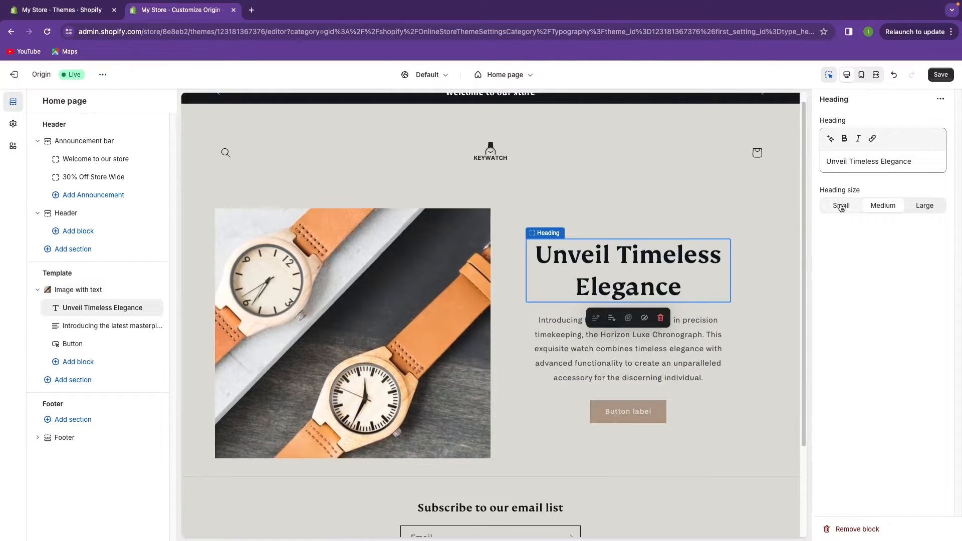
pyautogui.click(841, 206)
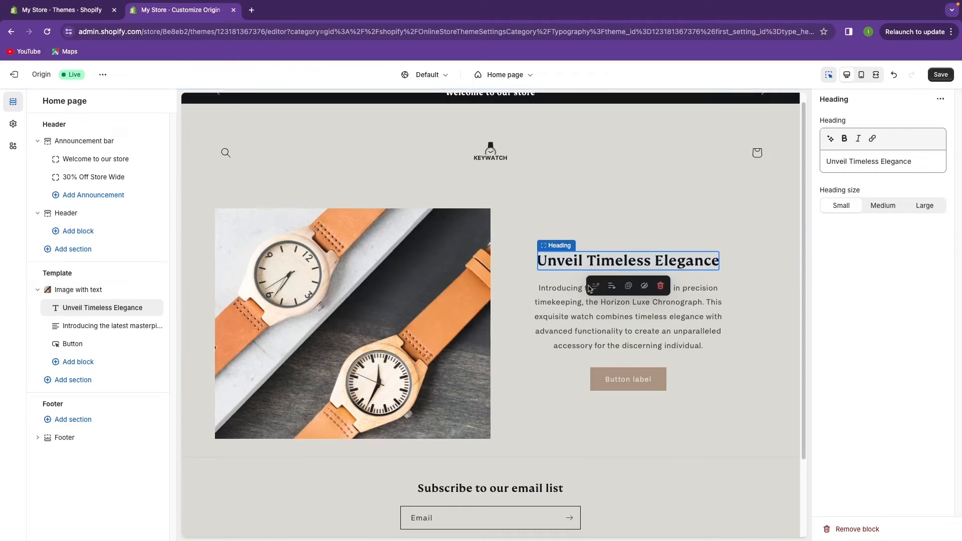
pyautogui.scroll(-2, 604, 338)
pyautogui.scroll(1, 614, 322)
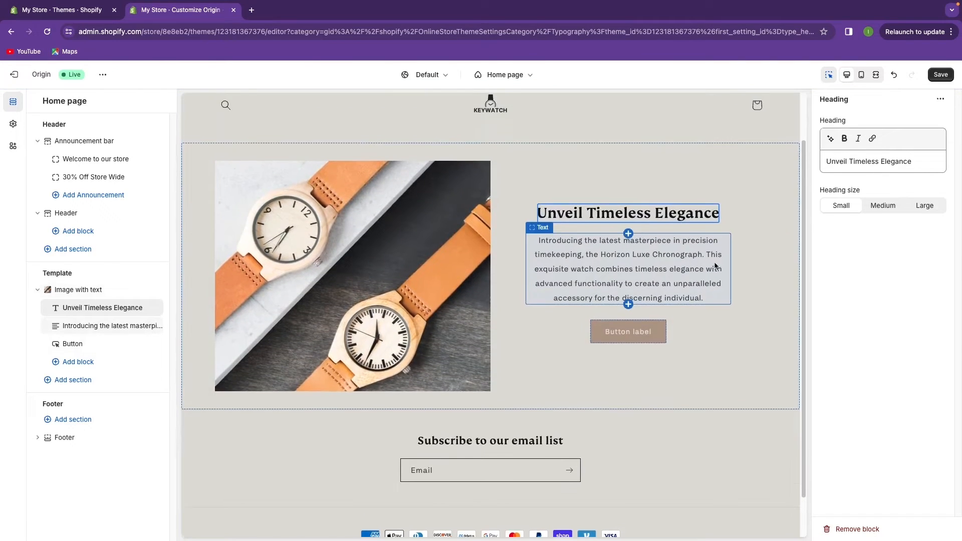
pyautogui.click(715, 266)
pyautogui.scroll(2, 294, 328)
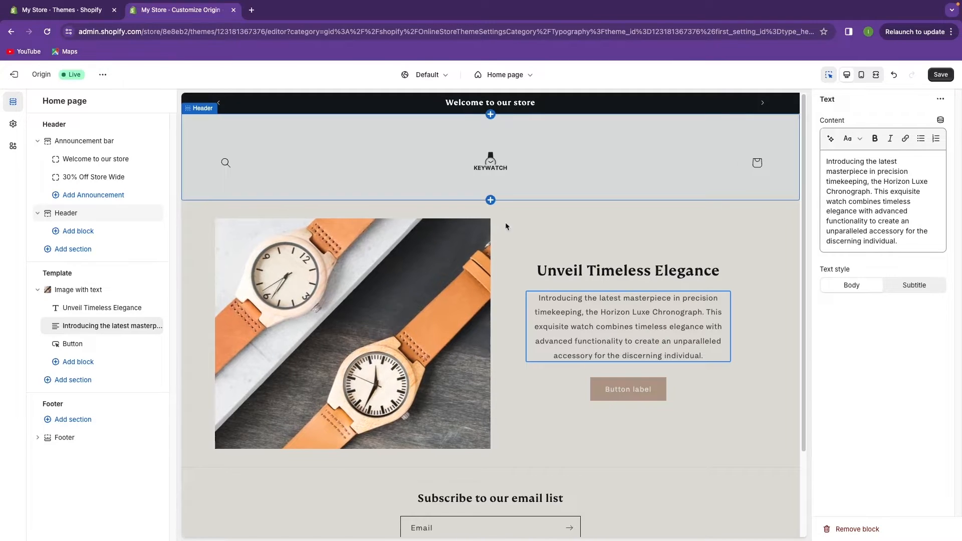
# - Set the Image with text section's color scheme to Scheme 5 and check it in the page preview
pyautogui.click(586, 241)
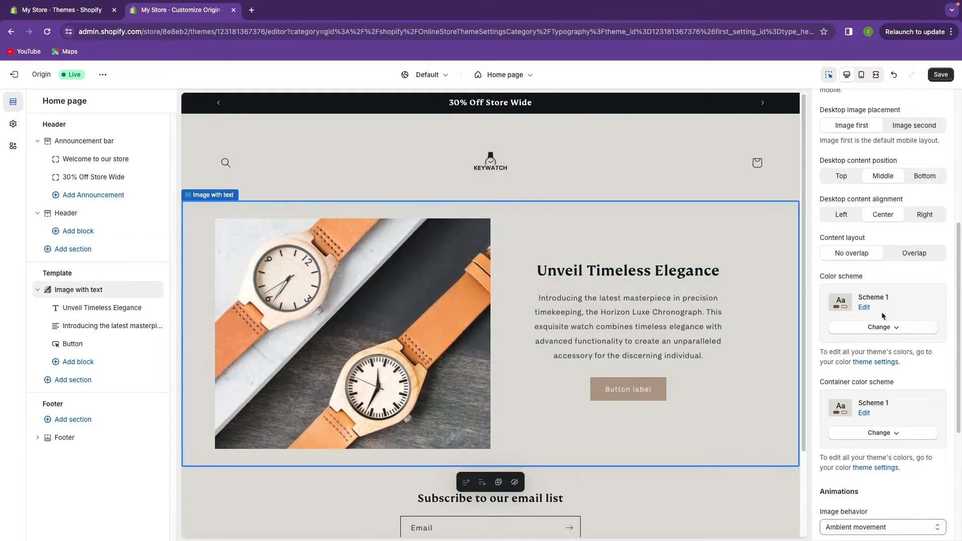
pyautogui.click(881, 327)
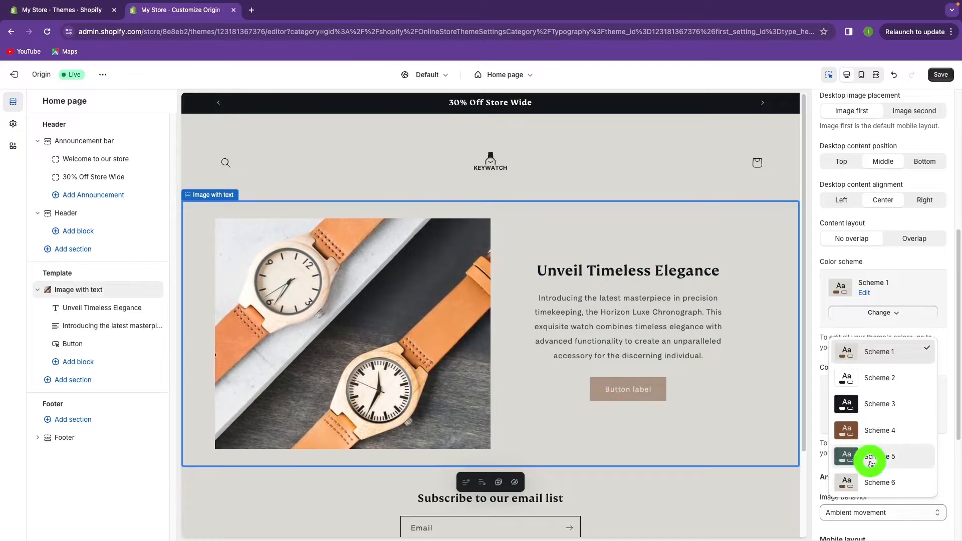
pyautogui.click(871, 463)
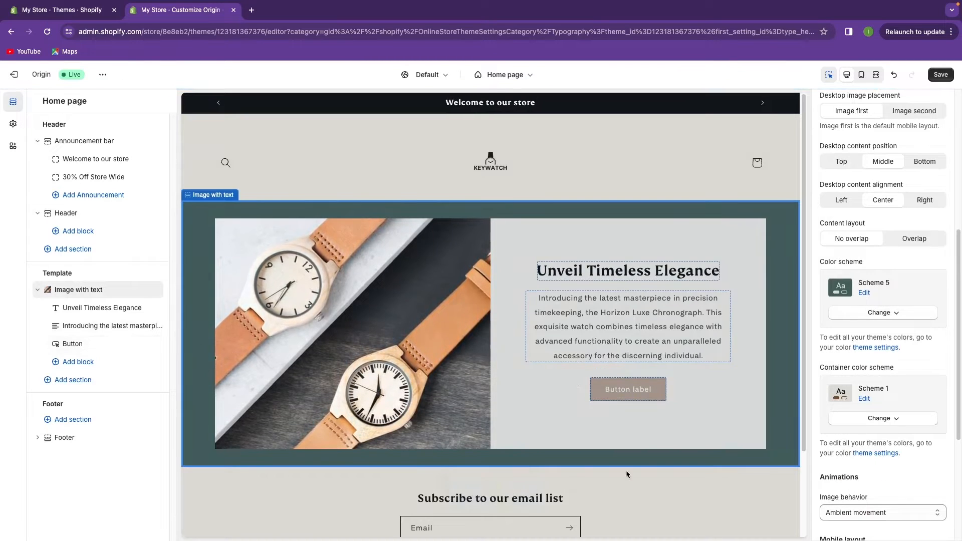
pyautogui.scroll(-4, 627, 474)
pyautogui.scroll(4, 626, 451)
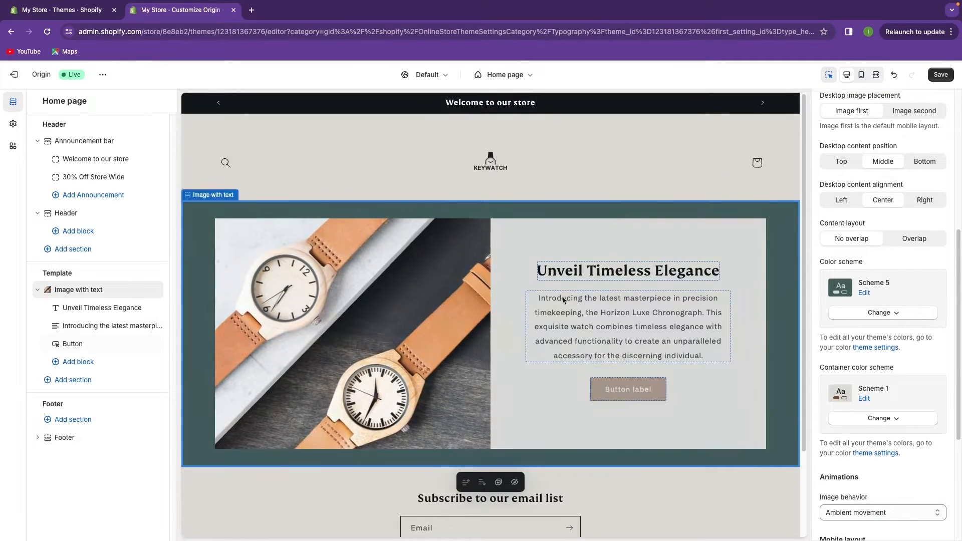
pyautogui.click(410, 179)
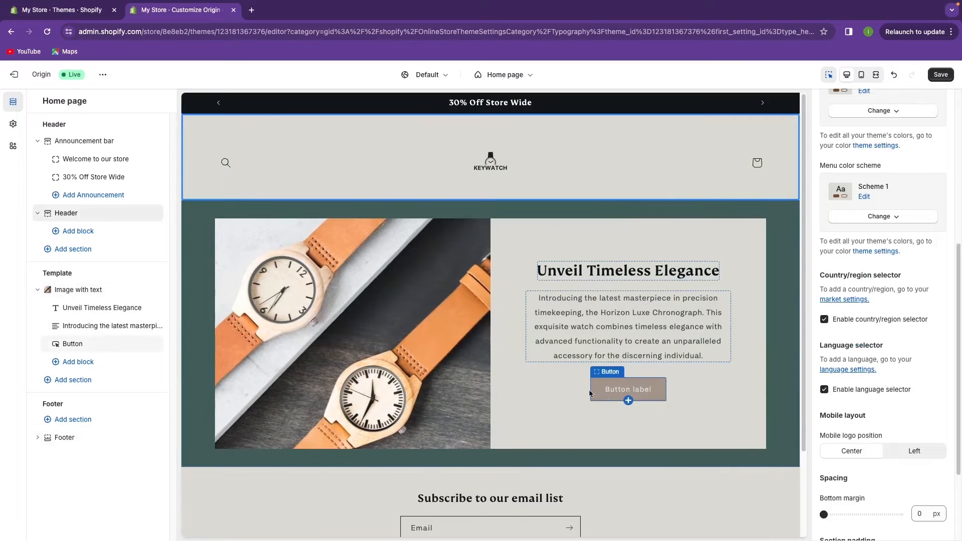
# - Change the section's button label to "Shop Now"
pyautogui.click(628, 390)
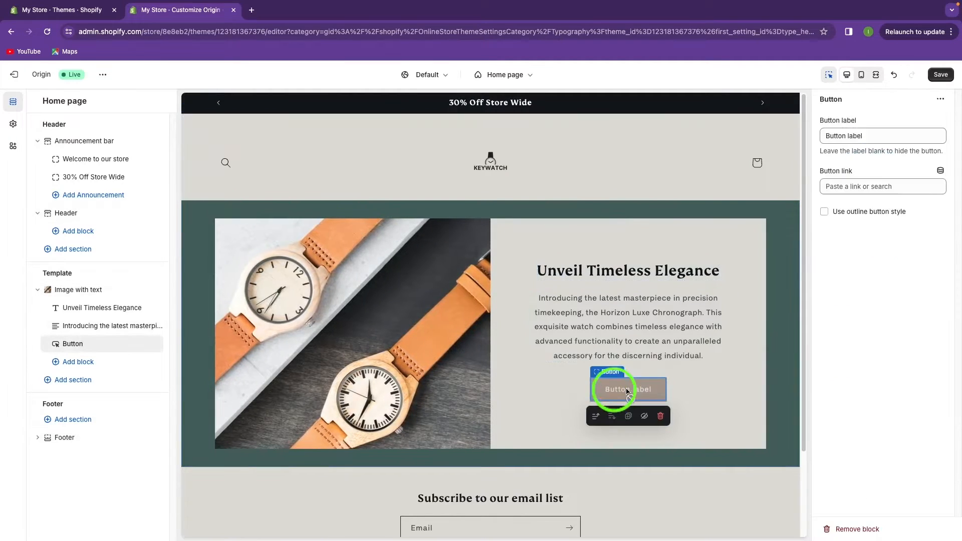
pyautogui.moveTo(865, 136); pyautogui.dragTo(822, 135)
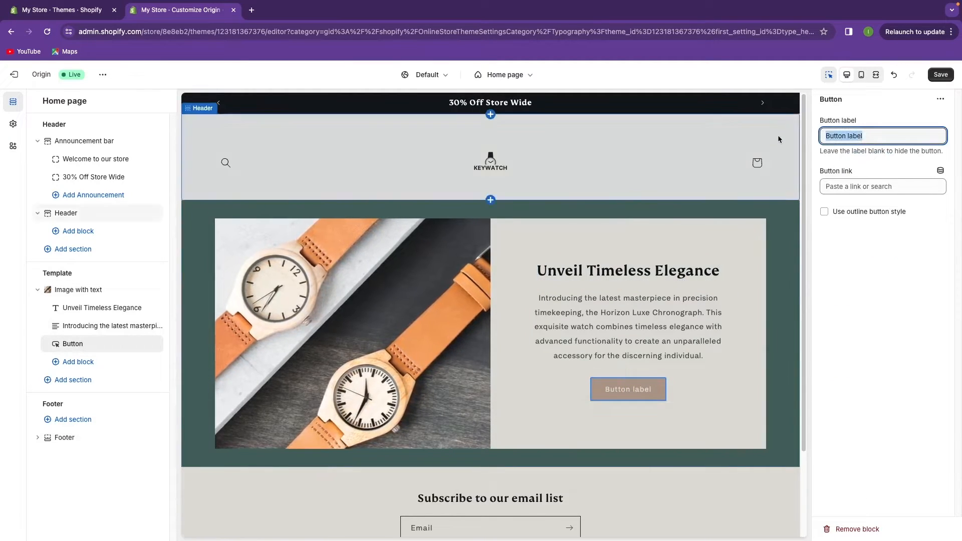
pyautogui.press('BackSpace')
pyautogui.write('Shop Now')
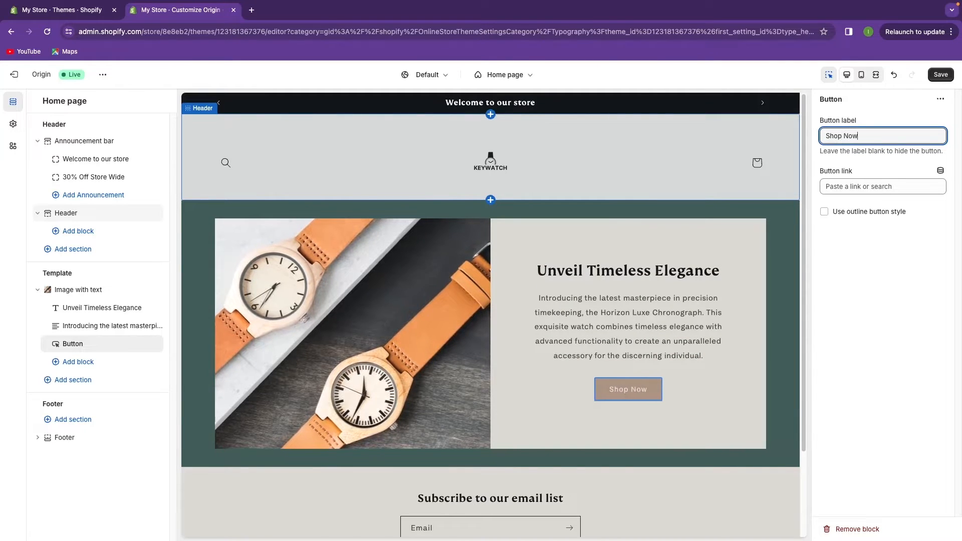
# - Link the Shop Now button to All collections
pyautogui.click(865, 187)
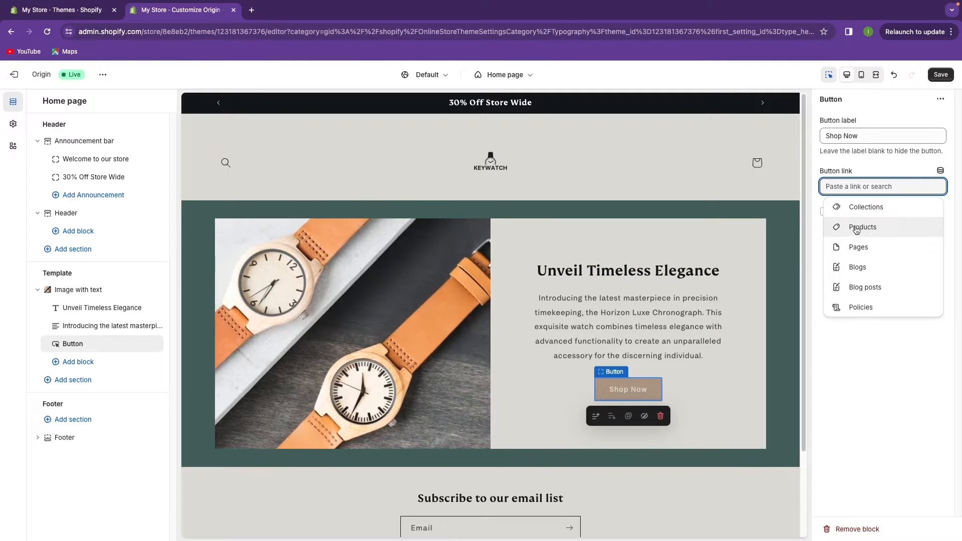
pyautogui.click(862, 213)
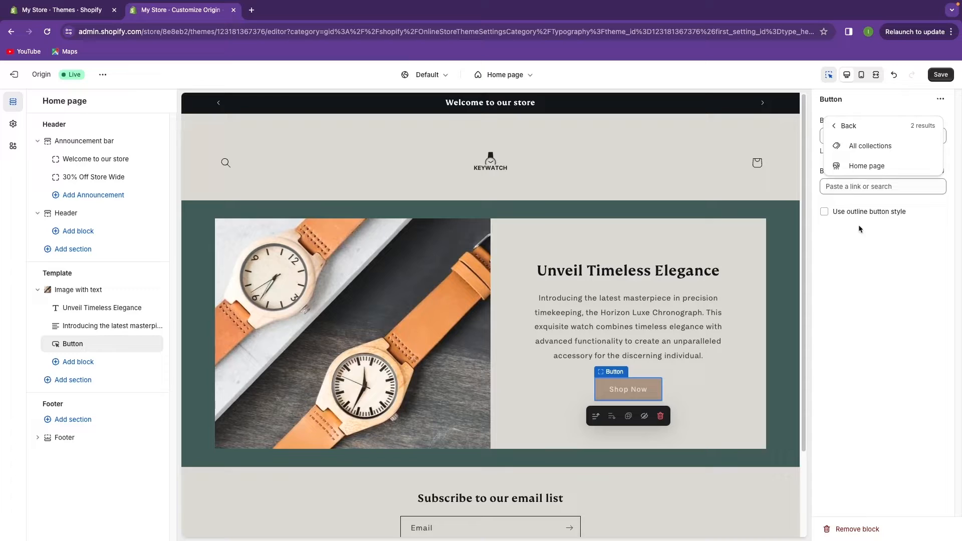
pyautogui.click(866, 147)
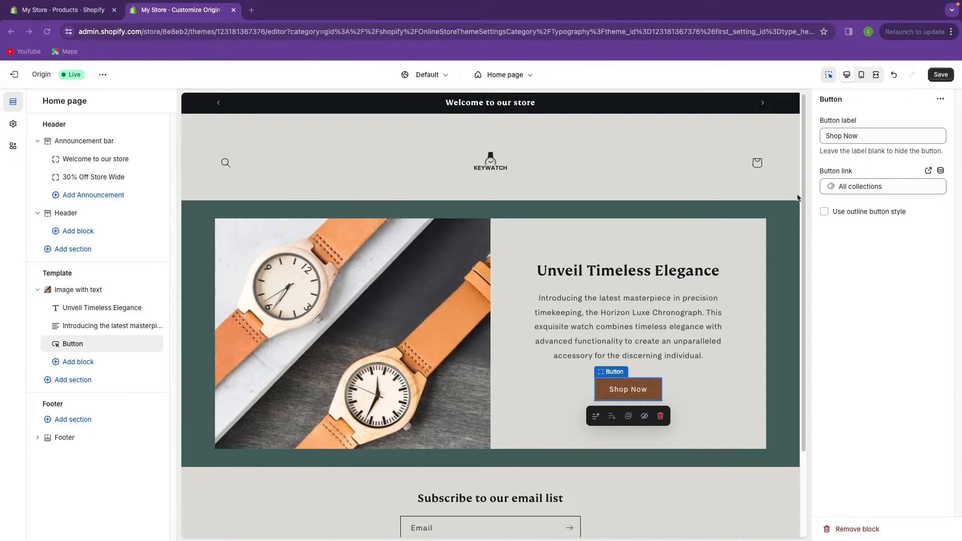
# - Switch to the store admin and open the product Collections list
pyautogui.click(15, 76)
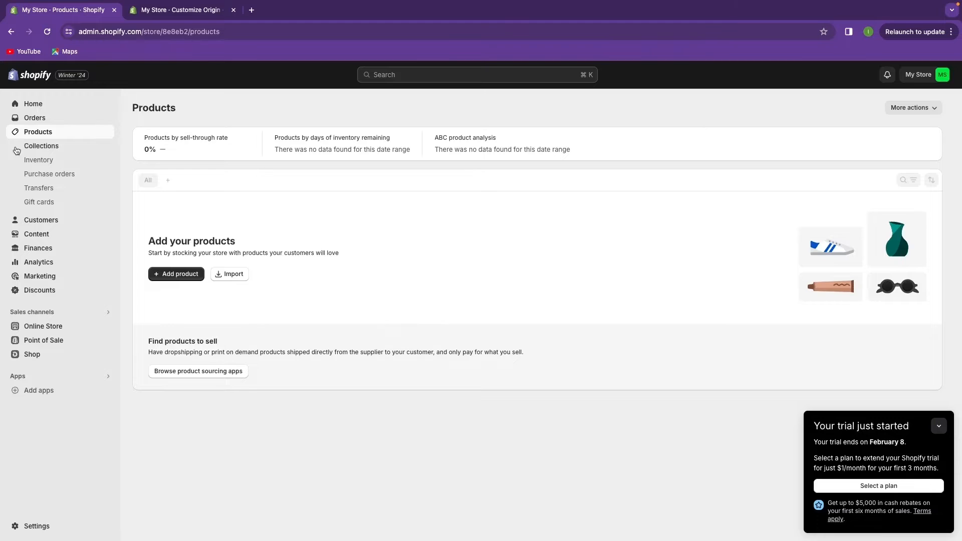
pyautogui.click(33, 103)
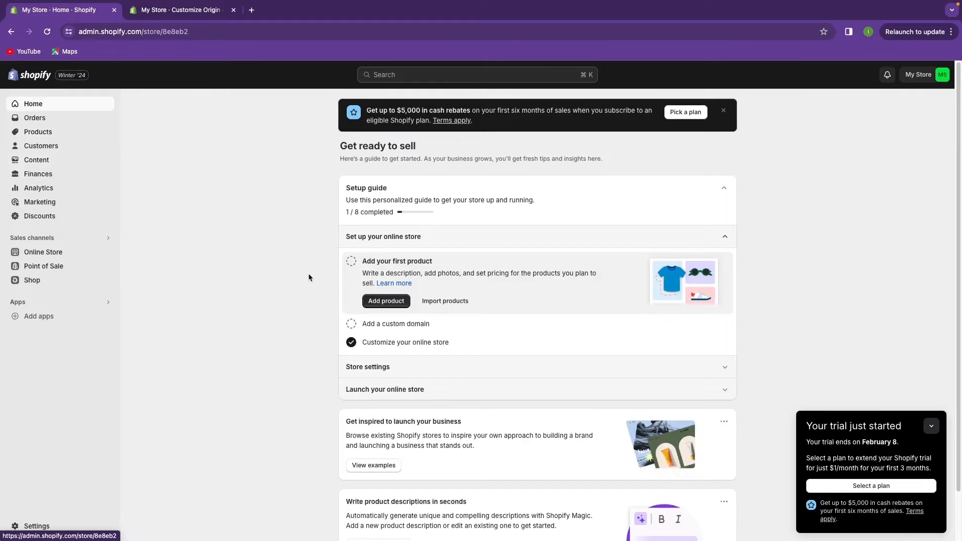
pyautogui.click(42, 133)
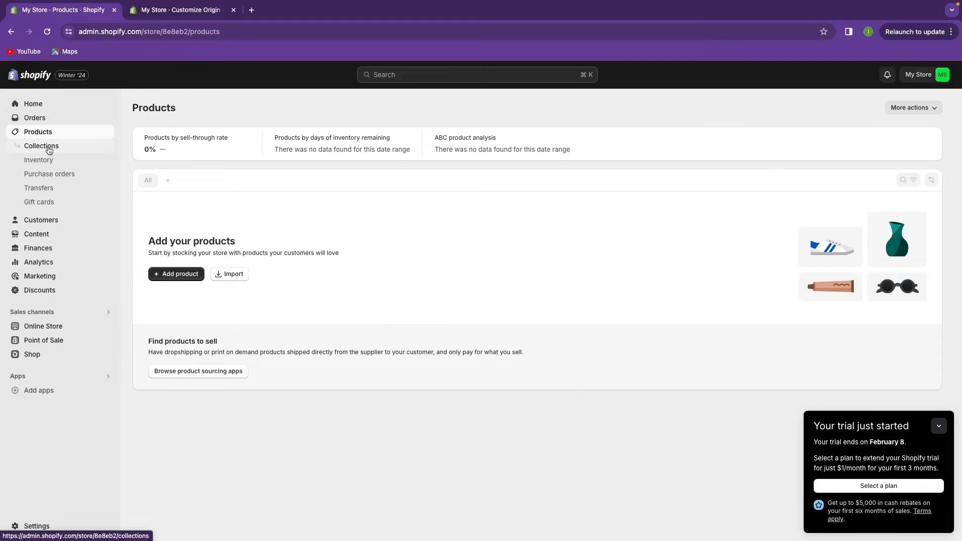
pyautogui.click(48, 149)
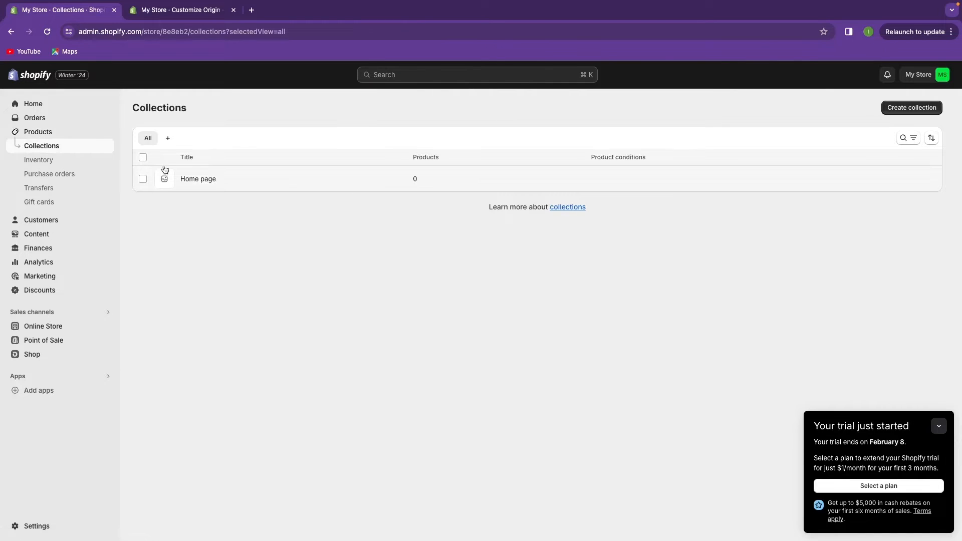
pyautogui.click(143, 179)
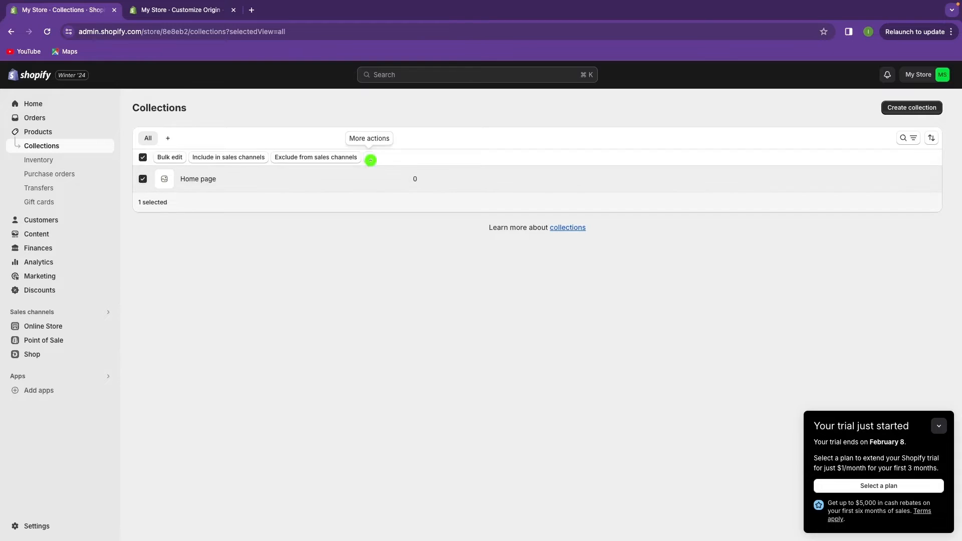
pyautogui.click(369, 158)
pyautogui.click(248, 211)
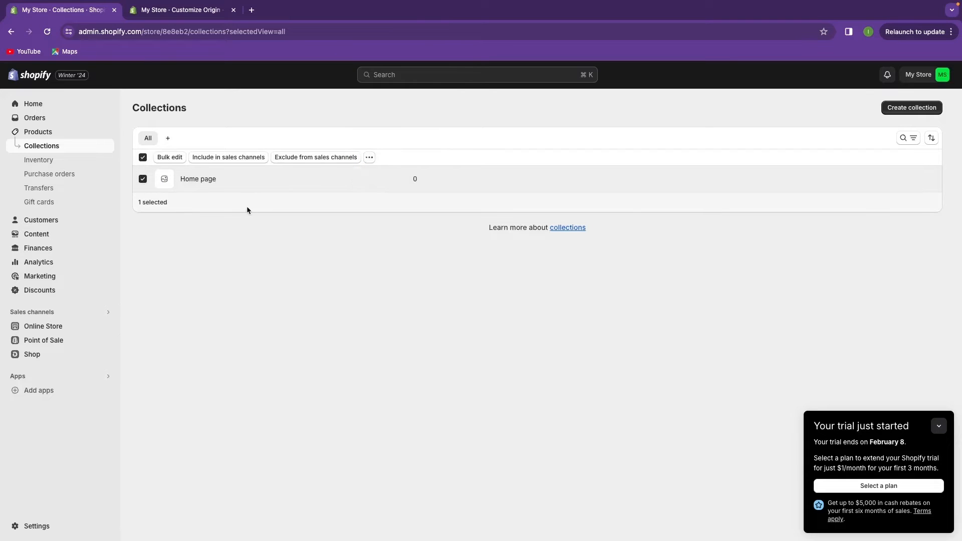
pyautogui.click(142, 158)
# - Start a new collection and title it "Luxury Watches"
pyautogui.click(903, 112)
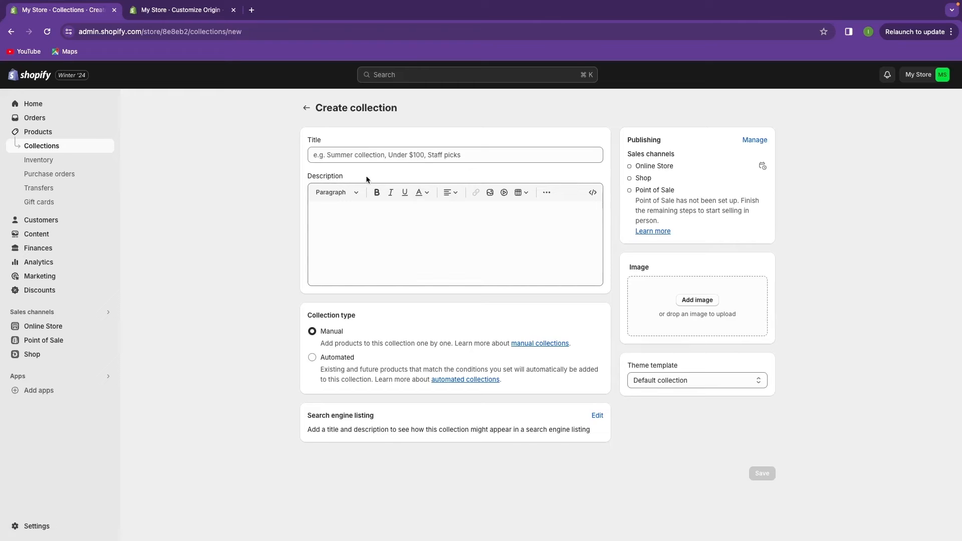
pyautogui.click(339, 155)
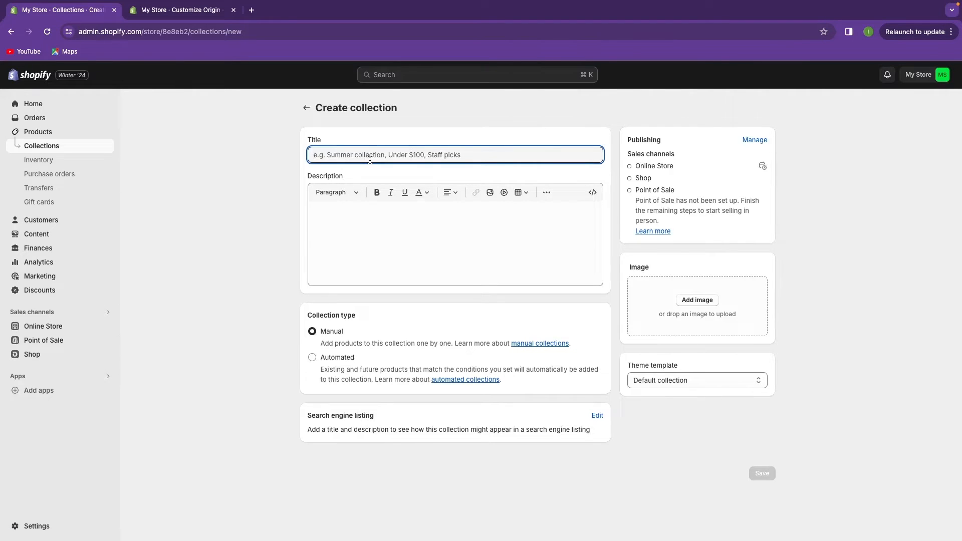
pyautogui.write('Luxury Watches')
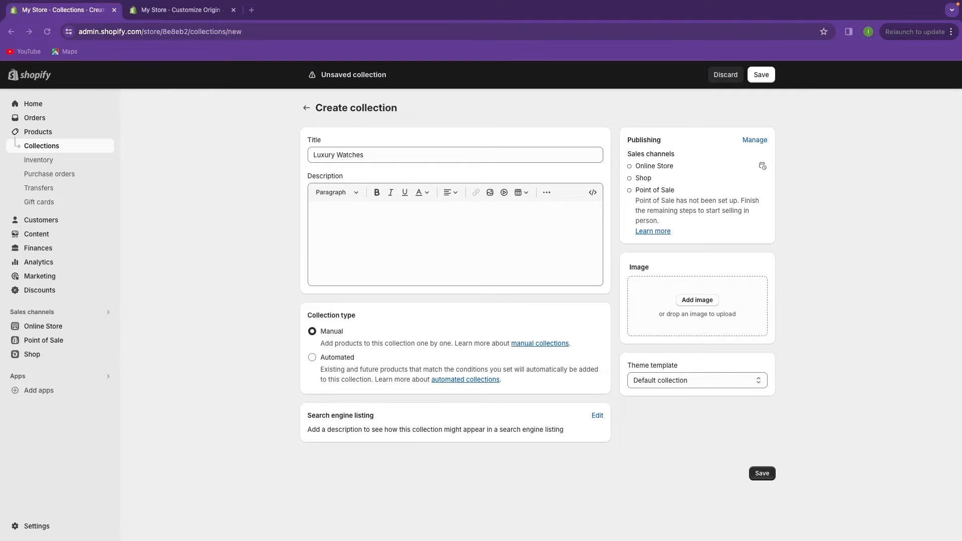
# - Switch to ChatGPT and ask "can you write me a description that is a paragraph about luxury watches"
pyautogui.hotkey('ctrl', 'Right')
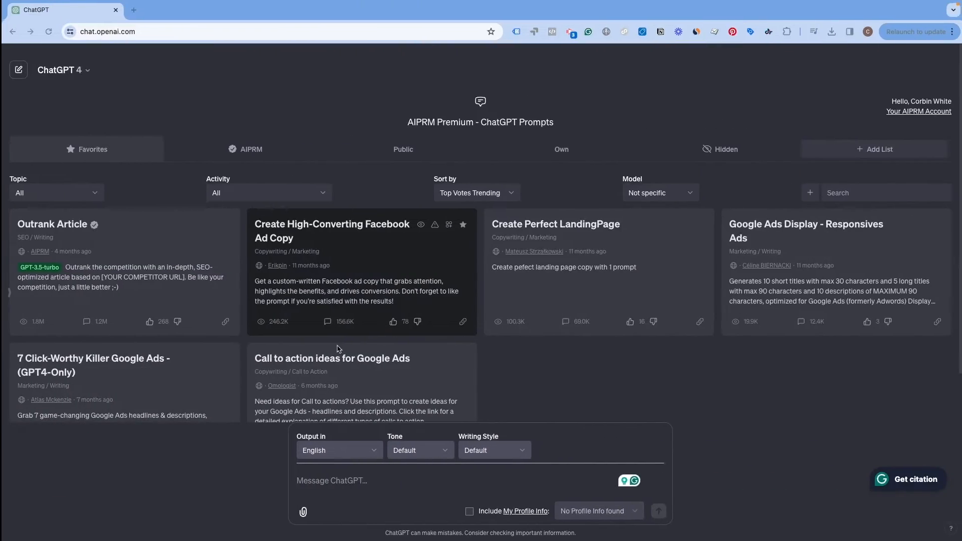
pyautogui.click(337, 477)
pyautogui.write('ca')
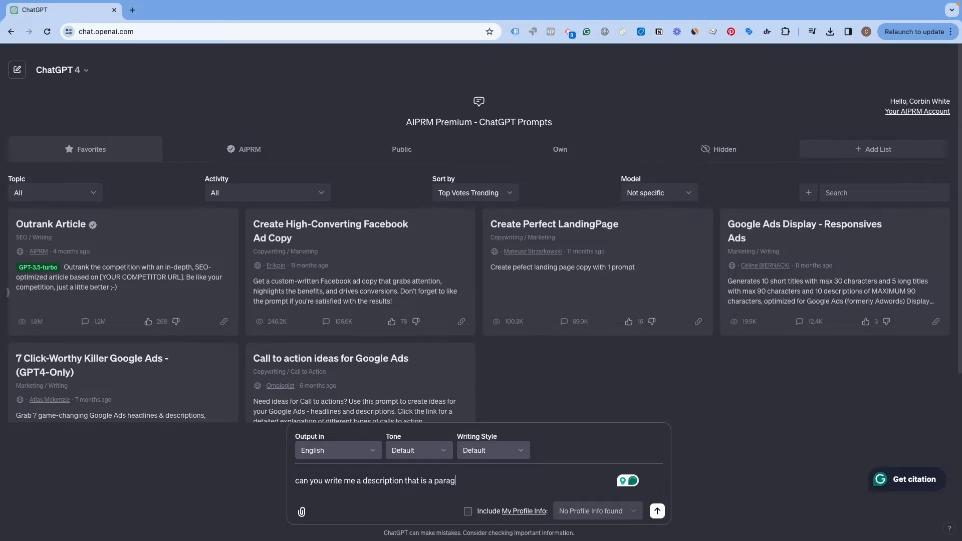
pyautogui.write('ph about luxury watches')
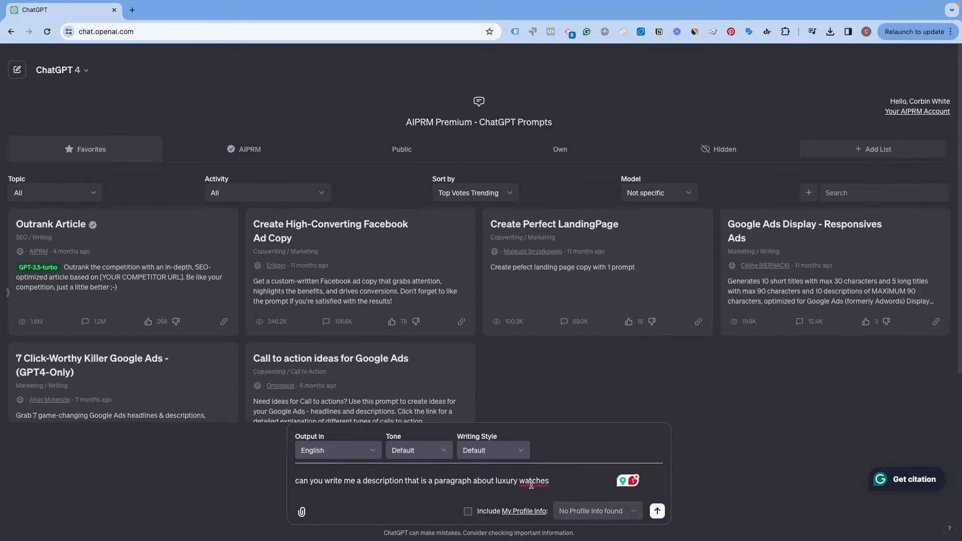
pyautogui.write('?')
pyautogui.press('Return')
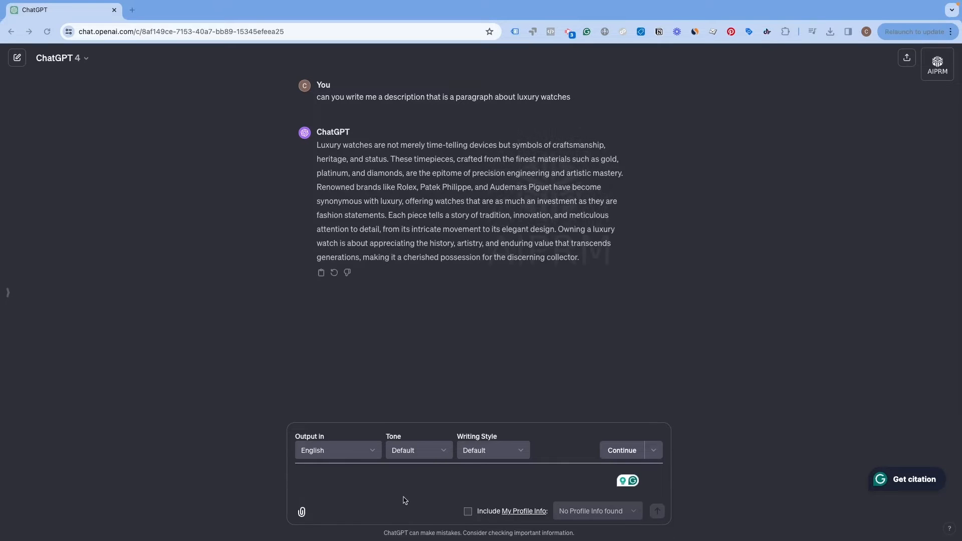
# - Ask ChatGPT for a 3-4 sentence e-commerce description about watches
pyautogui.write('eco')
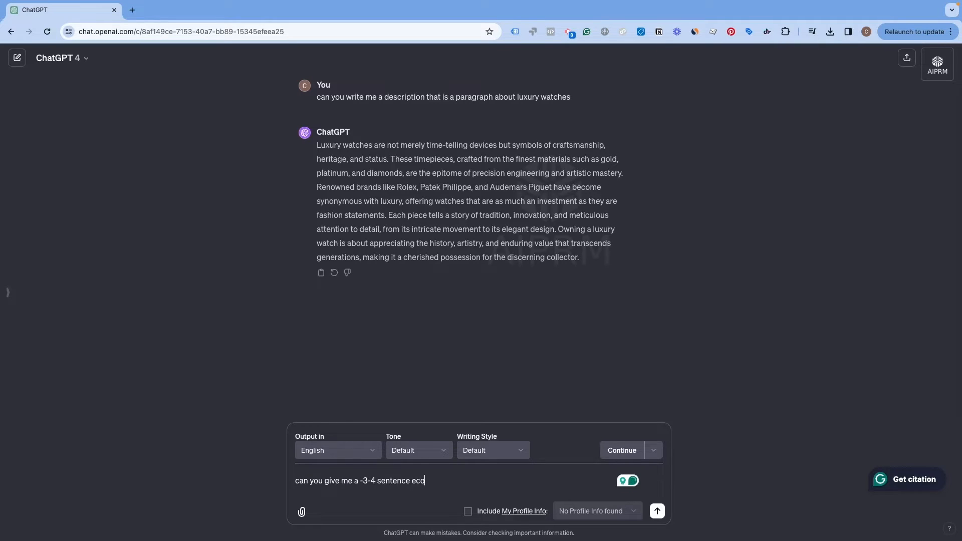
pyautogui.press('BackSpace')
pyautogui.press('BackSpace')
pyautogui.write('-commerce description about watches')
pyautogui.press('Return')
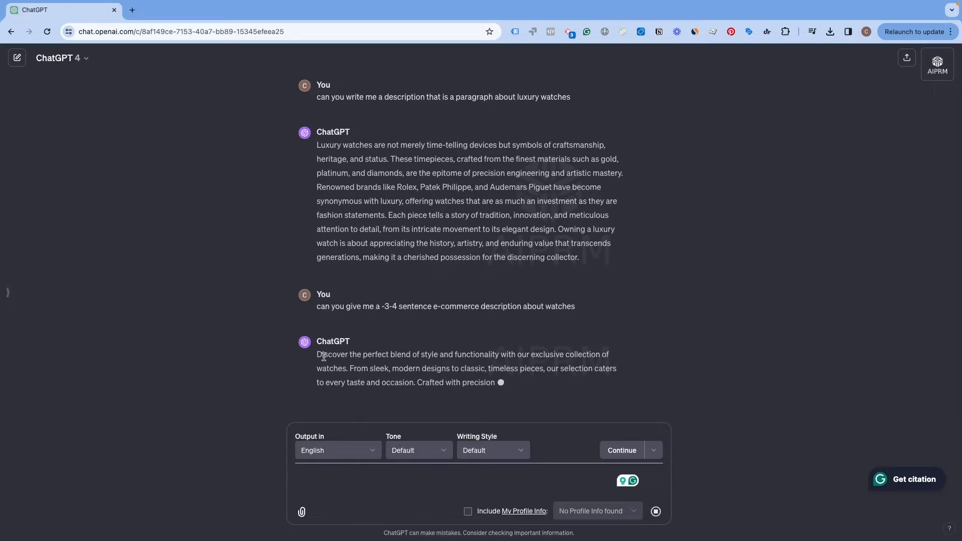
# - Copy ChatGPT's short e-commerce watch description into the Luxury Watches collection's description in Shopify
pyautogui.moveTo(316, 355); pyautogui.dragTo(512, 401)
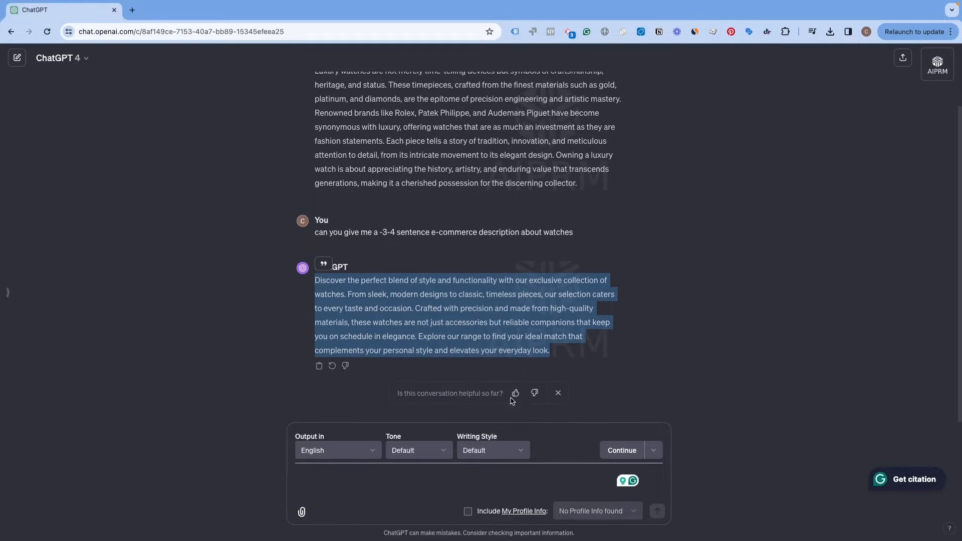
pyautogui.click(503, 345)
pyautogui.moveTo(547, 351); pyautogui.dragTo(315, 282)
pyautogui.moveTo(549, 351); pyautogui.dragTo(320, 277)
pyautogui.hotkey('ctrl', 'c')
pyautogui.hotkey('ctrl', 'Left')
pyautogui.click(365, 215)
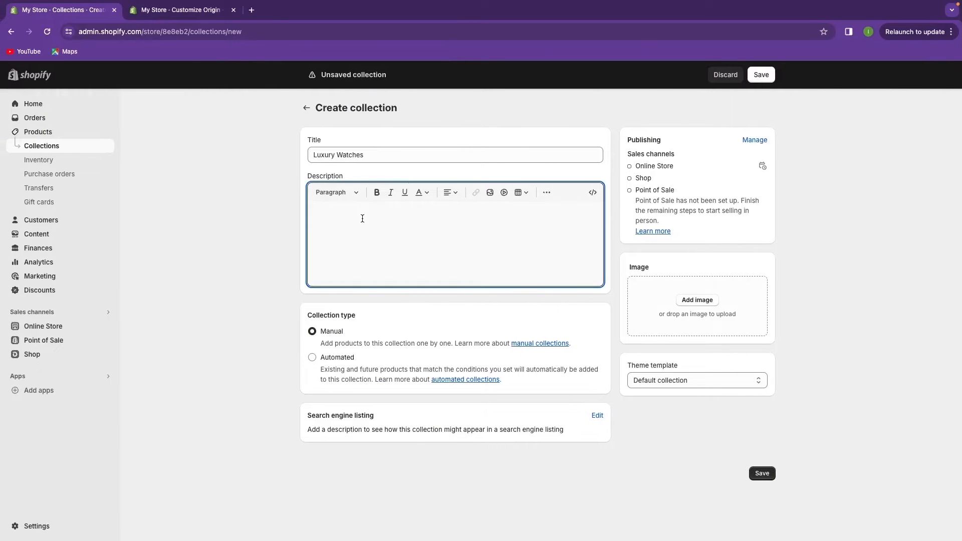
pyautogui.hotkey('ctrl', 'v')
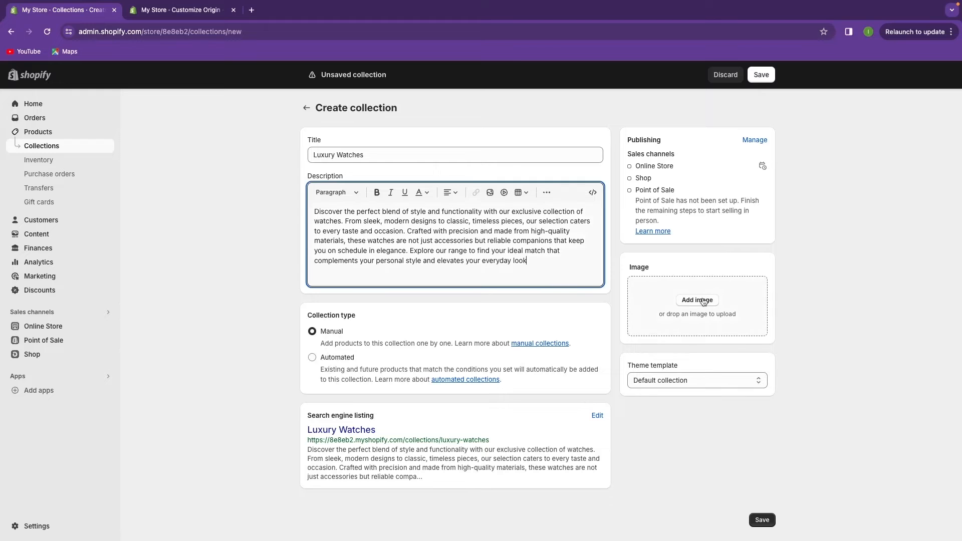
# - Add 1.png from the Luxury Watches folder in Downloads as the collection image
pyautogui.click(718, 300)
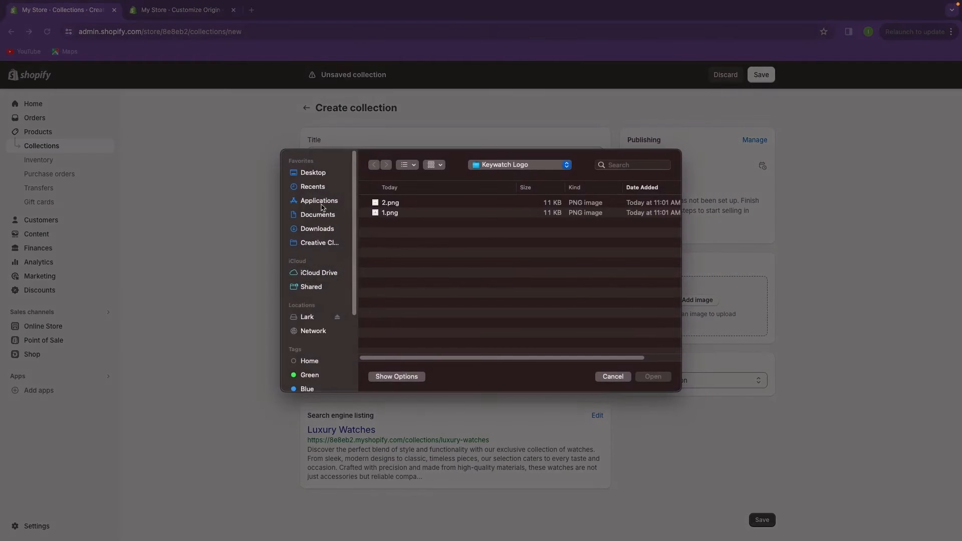
pyautogui.click(318, 229)
pyautogui.doubleClick(410, 216)
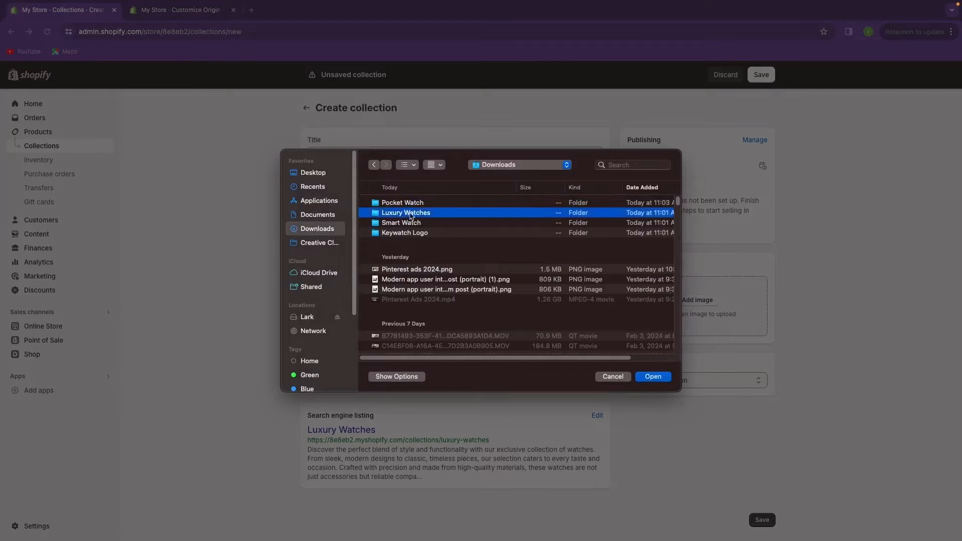
pyautogui.click(392, 205)
pyautogui.click(389, 244)
pyautogui.press('Return')
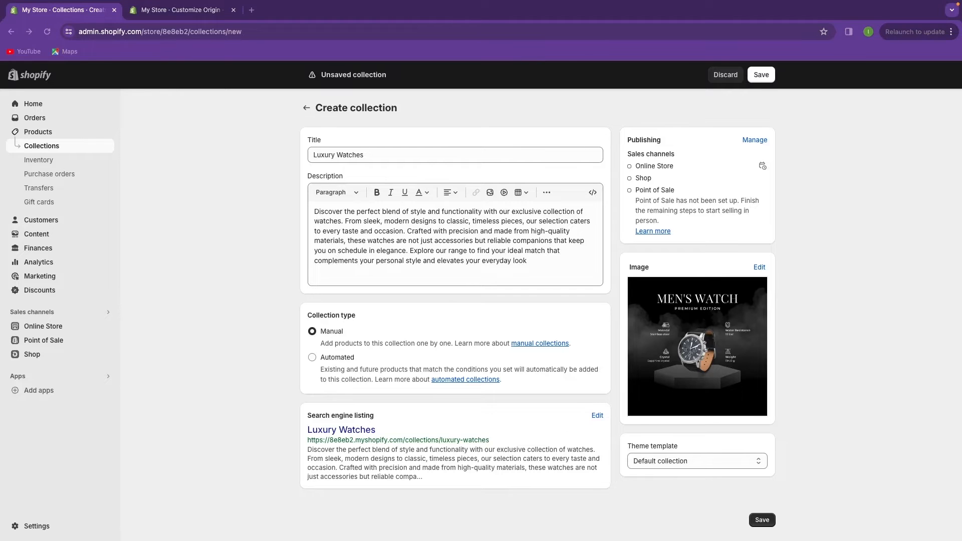
# - Save the Luxury Watches collection and start creating another collection
pyautogui.click(771, 94)
pyautogui.click(760, 78)
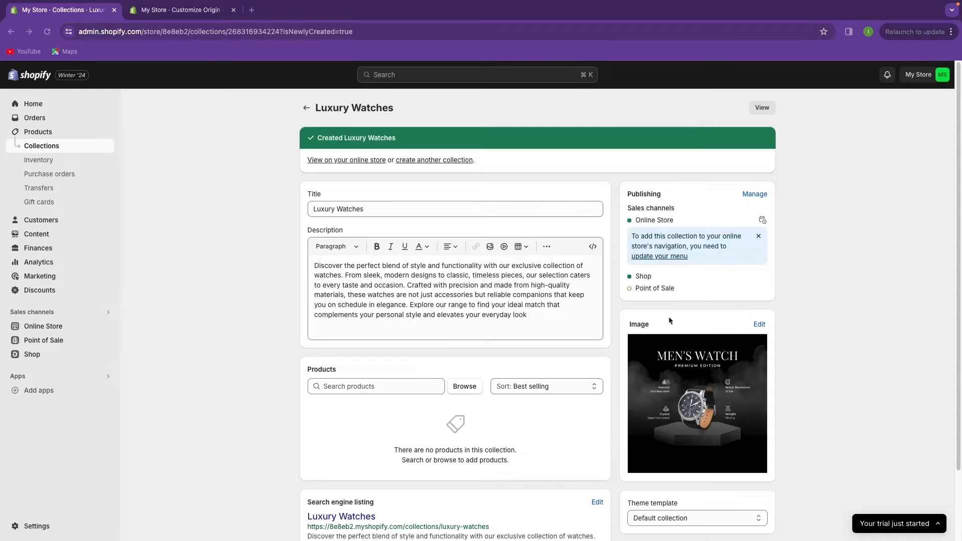
pyautogui.scroll(-3, 428, 251)
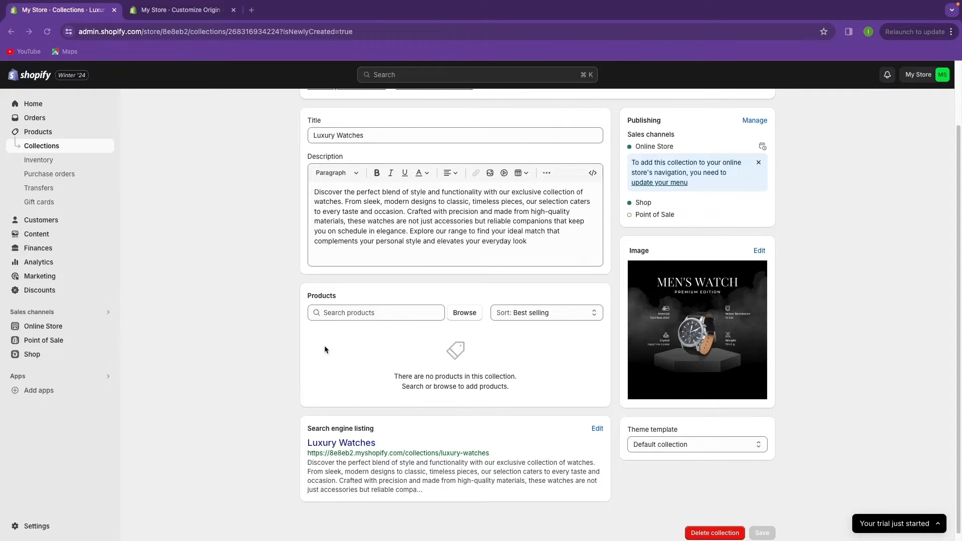
pyautogui.scroll(3, 340, 339)
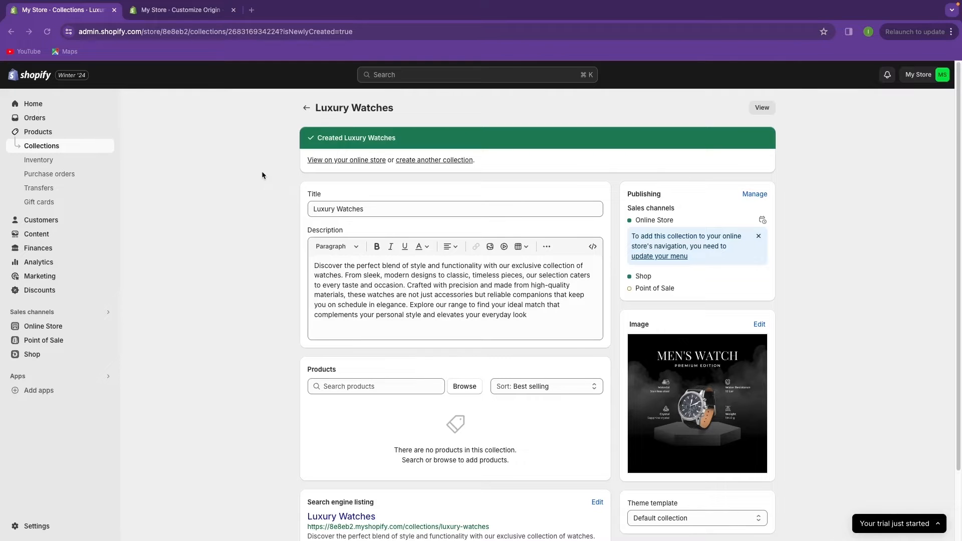
pyautogui.click(419, 166)
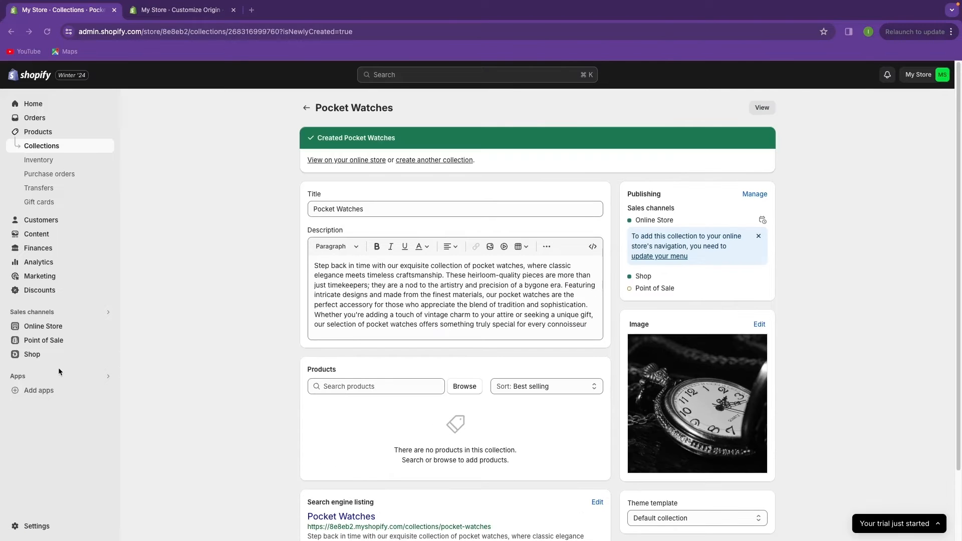
# - Review the collections list, and start adding a new product from the Products page
pyautogui.click(40, 145)
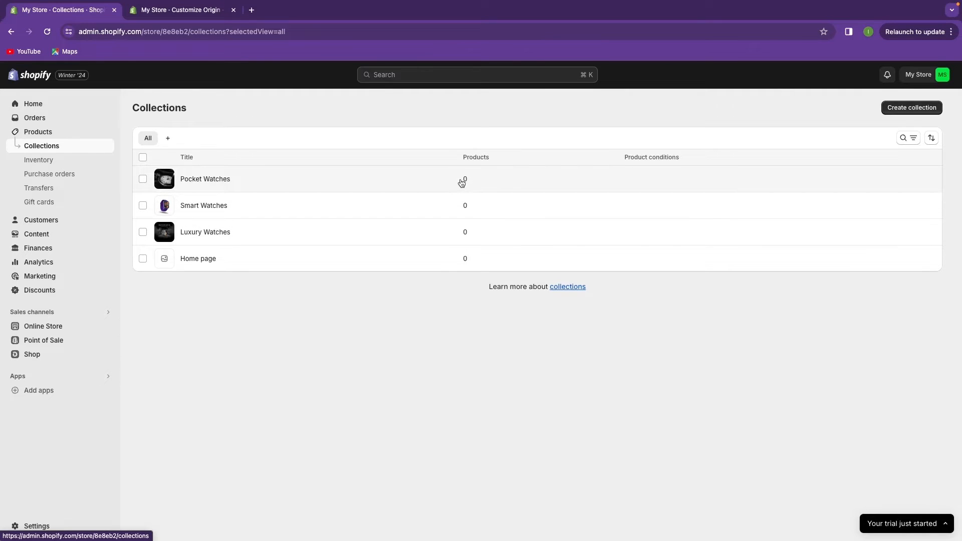
pyautogui.click(40, 133)
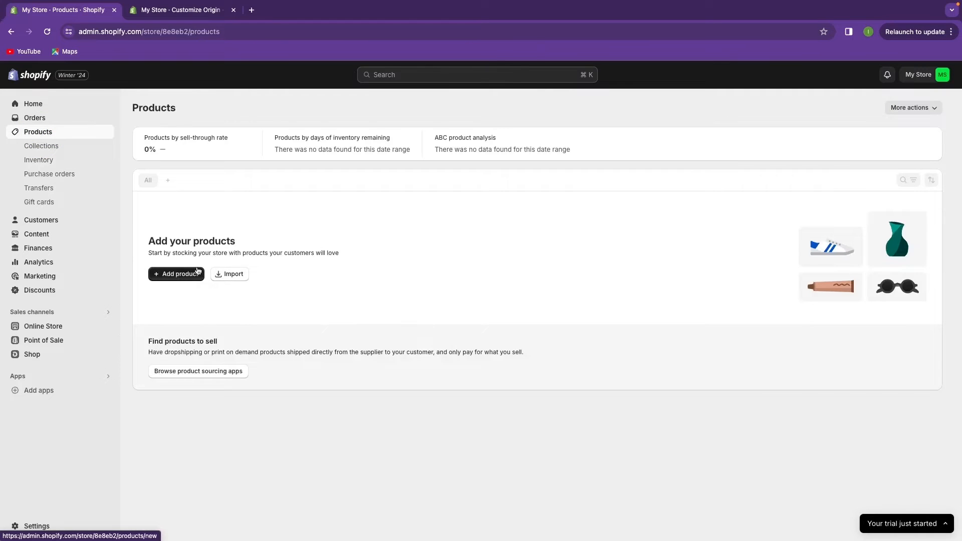
pyautogui.click(182, 278)
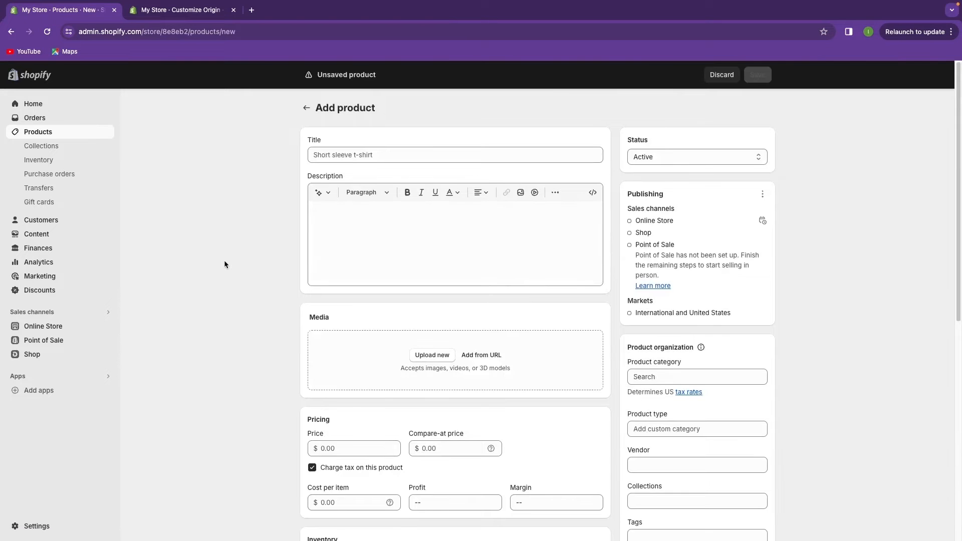
pyautogui.scroll(-3, 416, 255)
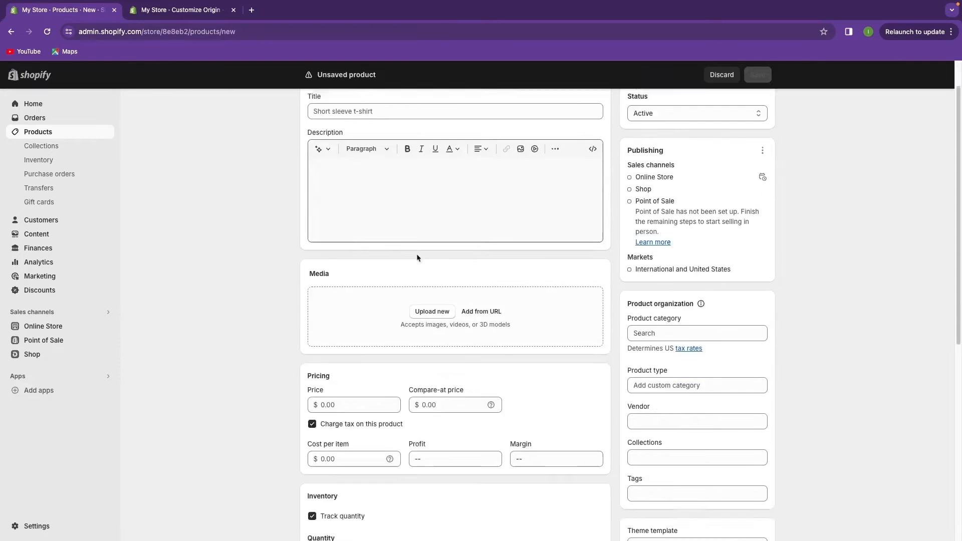
pyautogui.scroll(3, 389, 253)
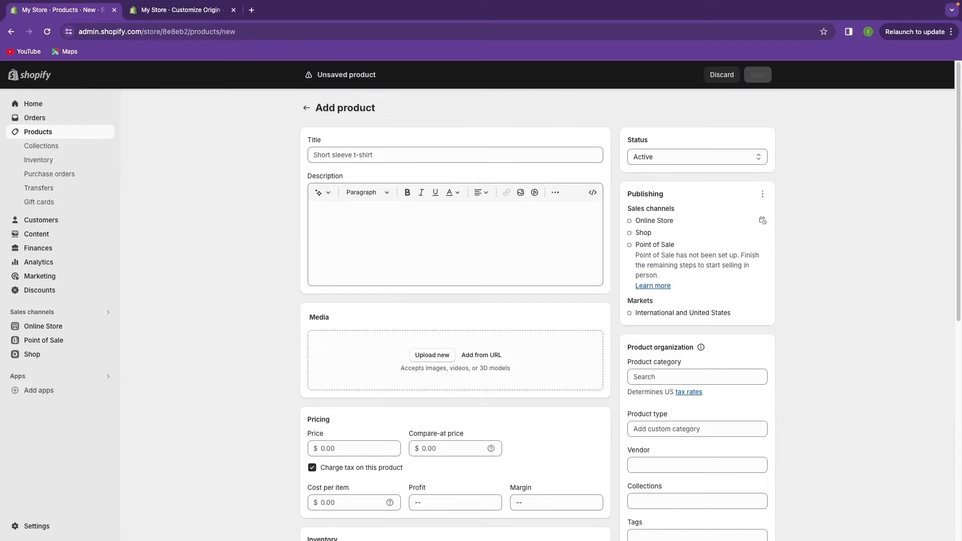
# - Title the product "Lux a8 Watch" and enter a description beginning "Introducing the Lux A8 Watch – where modern technology meets unparalleled elegance."
pyautogui.click(334, 158)
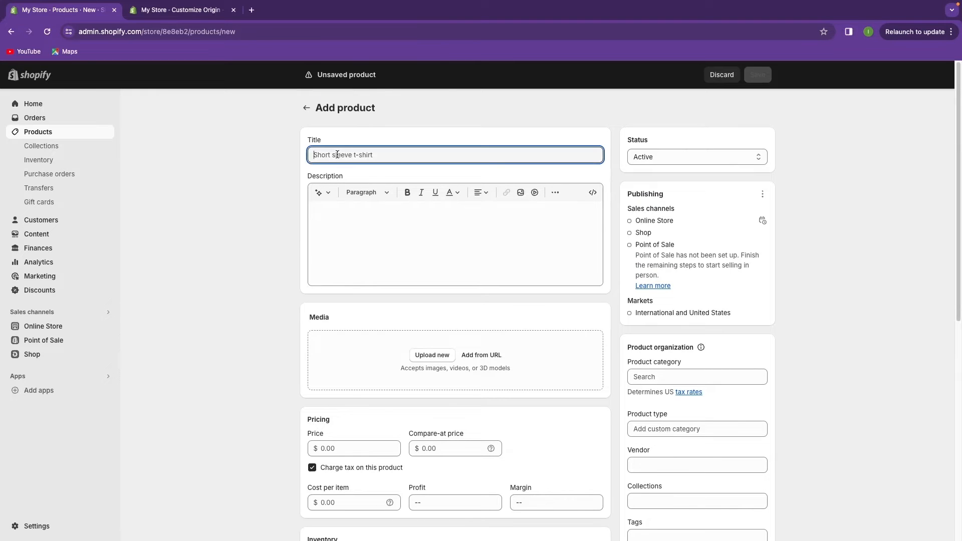
pyautogui.write('LKix')
pyautogui.press('BackSpace')
pyautogui.press('BackSpace')
pyautogui.write('x ')
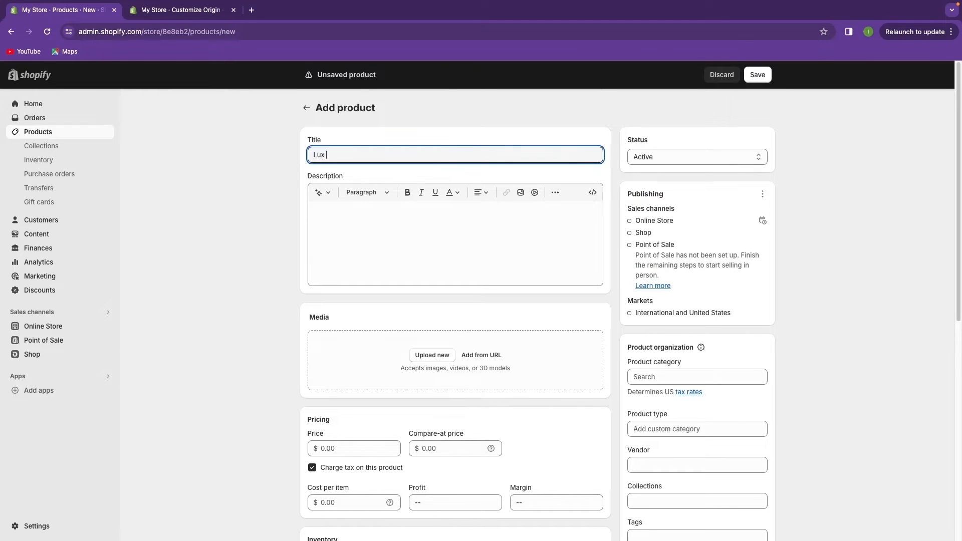
pyautogui.write('a8 Watch')
pyautogui.click(277, 183)
pyautogui.click(333, 215)
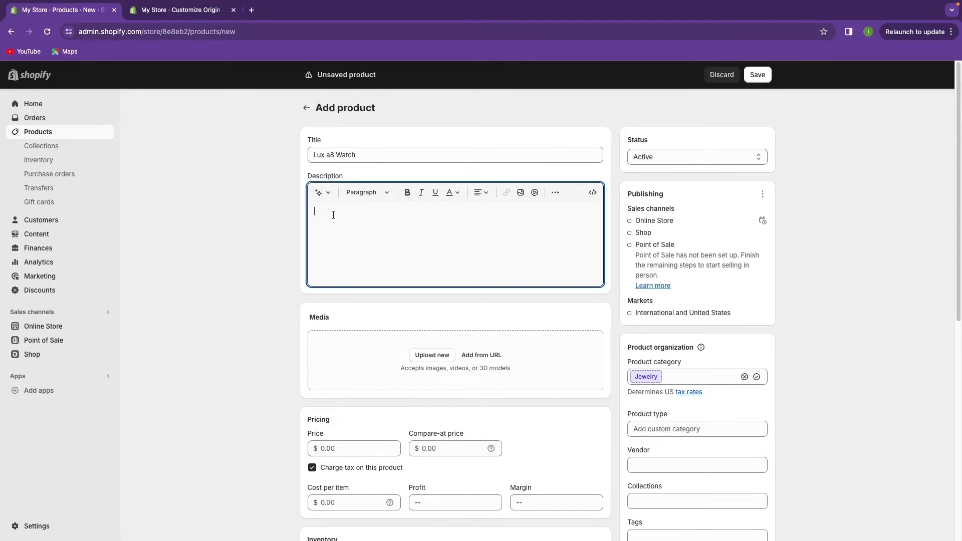
pyautogui.write('Introducing the Lux A8 Watch – where modern technology meets unparalleled elegance. Crafted for those who demand excellence in every aspect of their lives, the Lux A8 embodies sophistication and functionality. This watch features a sleek, durable design with a high-resolution display that brings your notifications, health metrics, and timekeeping to life in vivid clarity. Its advanced sensors offer precise health monitoring, from heart rate tracking to sleep analysis, while its customizable watch faces ensure it perfectly matches your style.')
# - Upload all five images, 1.png to 5.png, from the Luxury Watches folder in Downloads as the product's media
pyautogui.scroll(-2, 334, 257)
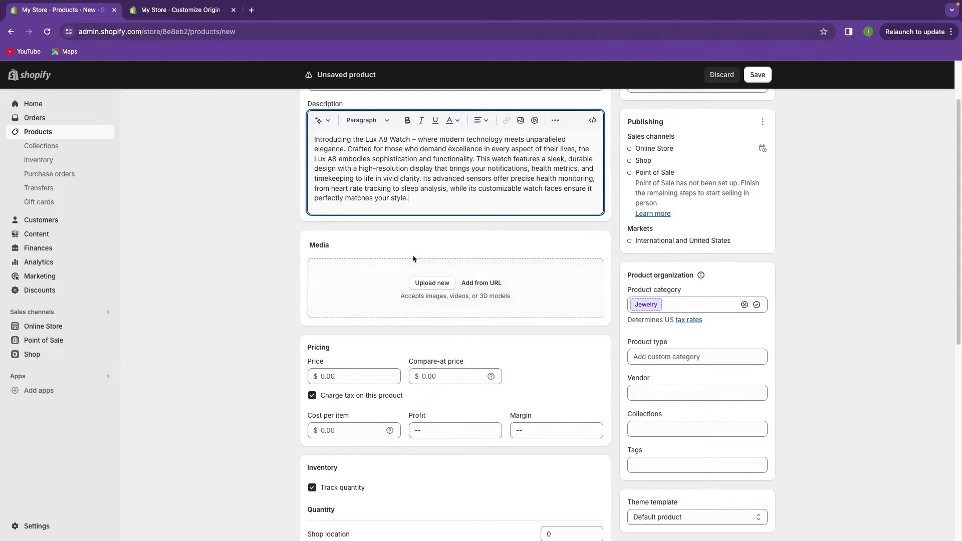
pyautogui.click(434, 284)
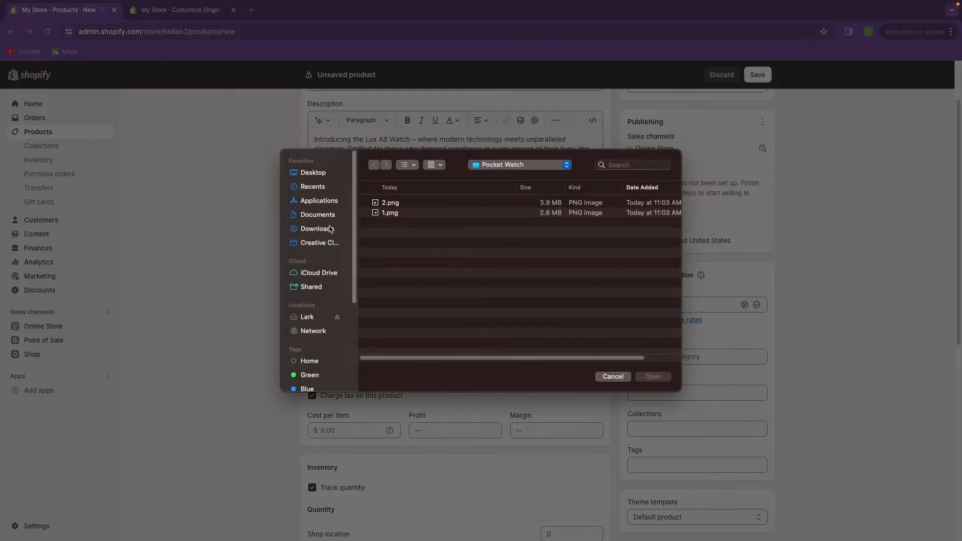
pyautogui.click(325, 231)
pyautogui.doubleClick(403, 215)
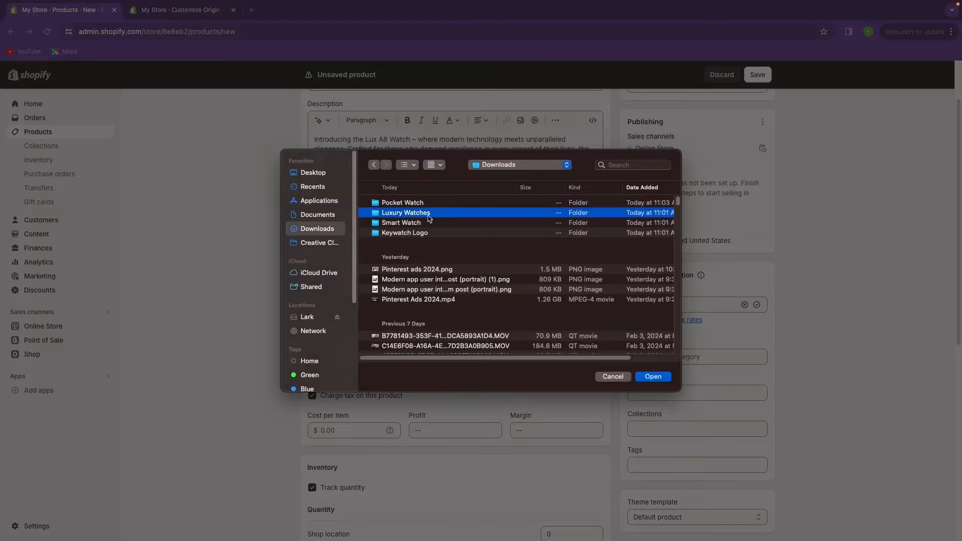
pyautogui.click(391, 205)
pyautogui.keyDown('shift'); pyautogui.click(392, 244); pyautogui.keyUp('shift')
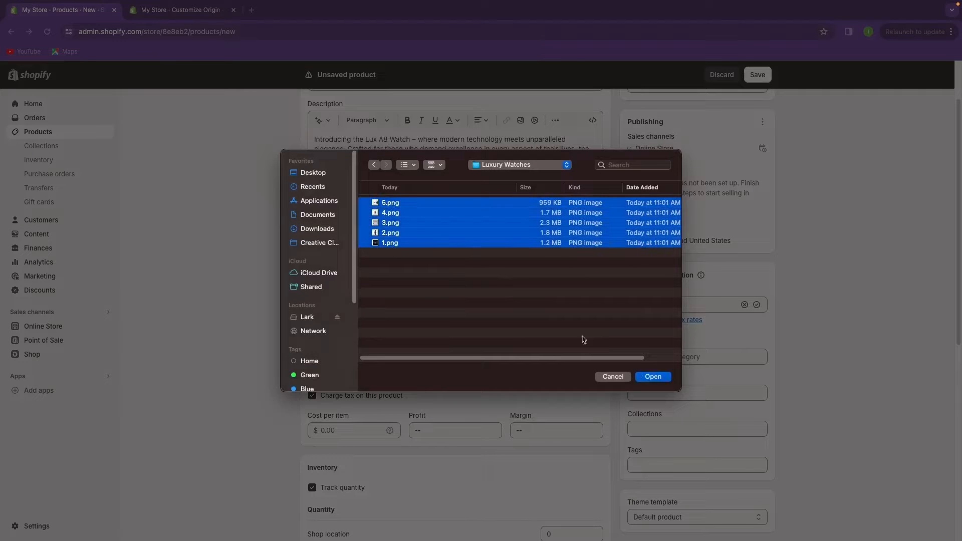
pyautogui.click(653, 377)
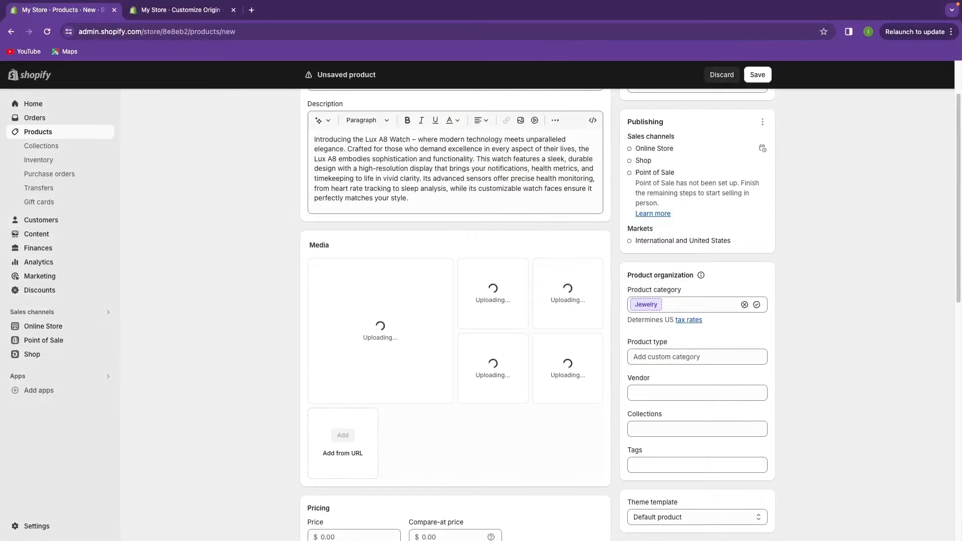
# - Set the product's price to $129 and its compare-at price to $159
pyautogui.scroll(-2, 163, 385)
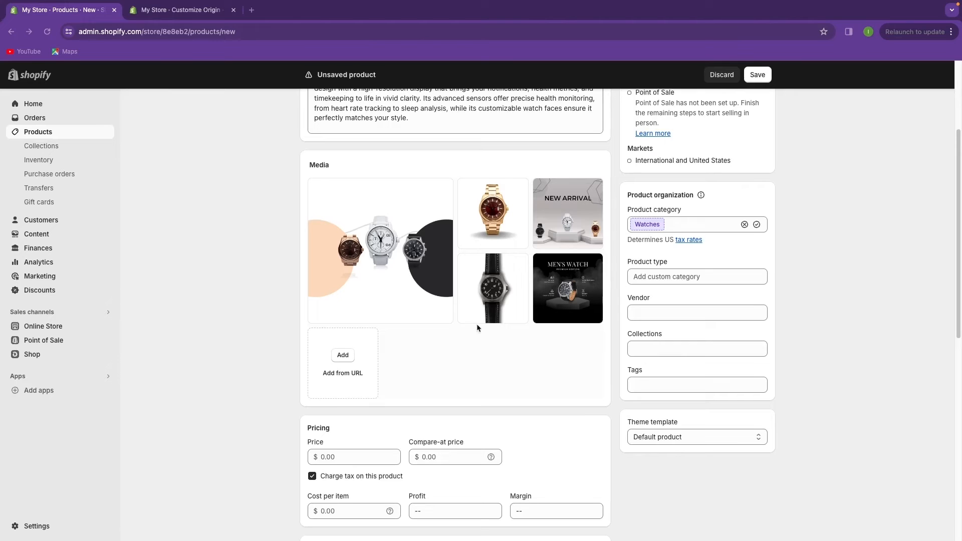
pyautogui.scroll(-2, 476, 323)
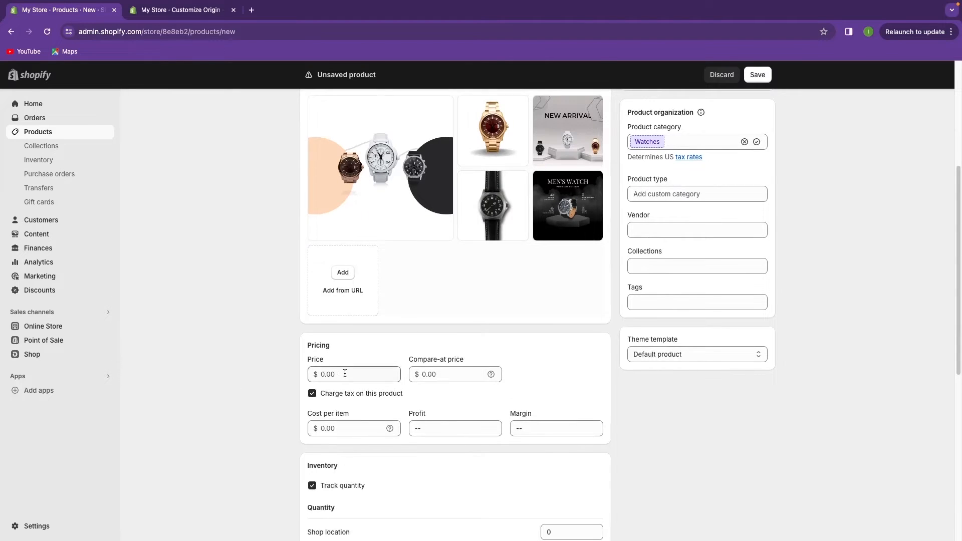
pyautogui.click(346, 375)
pyautogui.write('129')
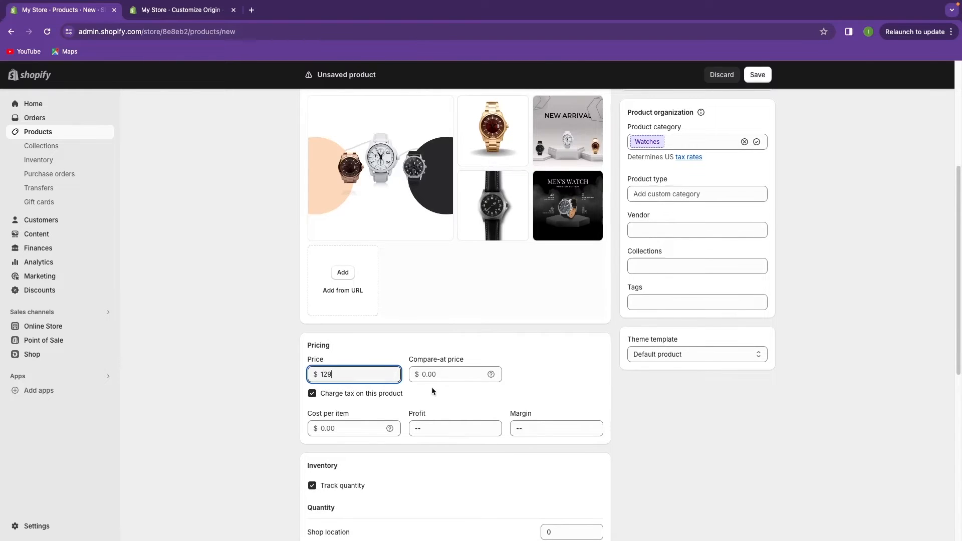
pyautogui.click(443, 398)
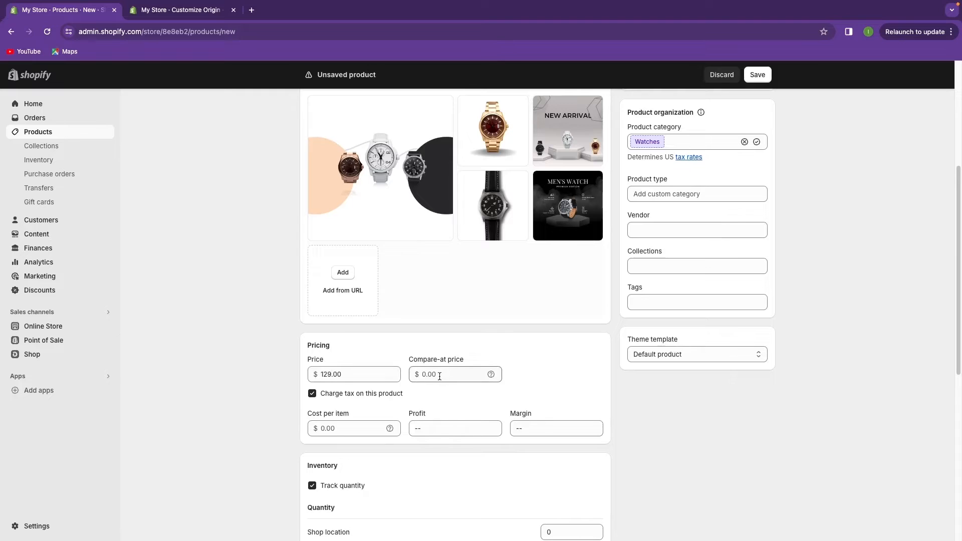
pyautogui.click(440, 376)
pyautogui.write('159')
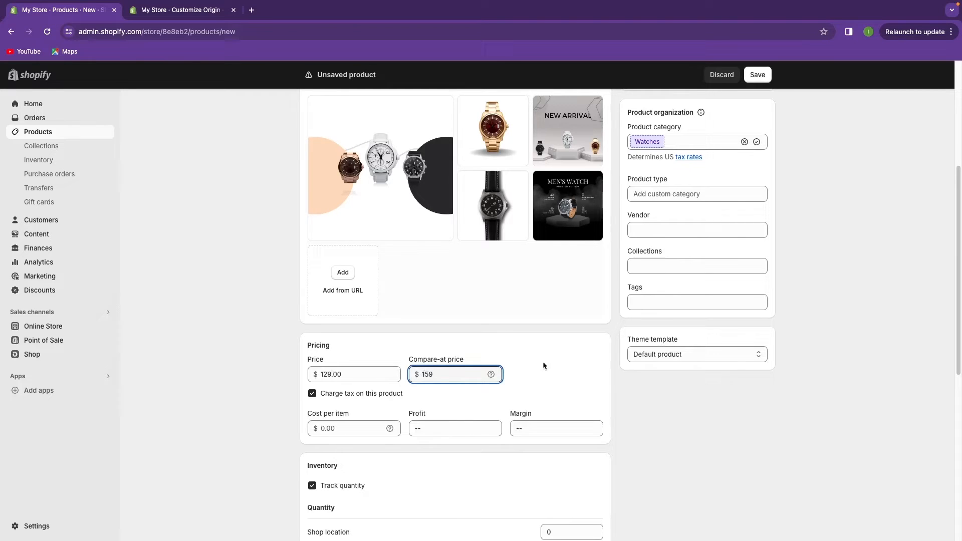
pyautogui.click(470, 401)
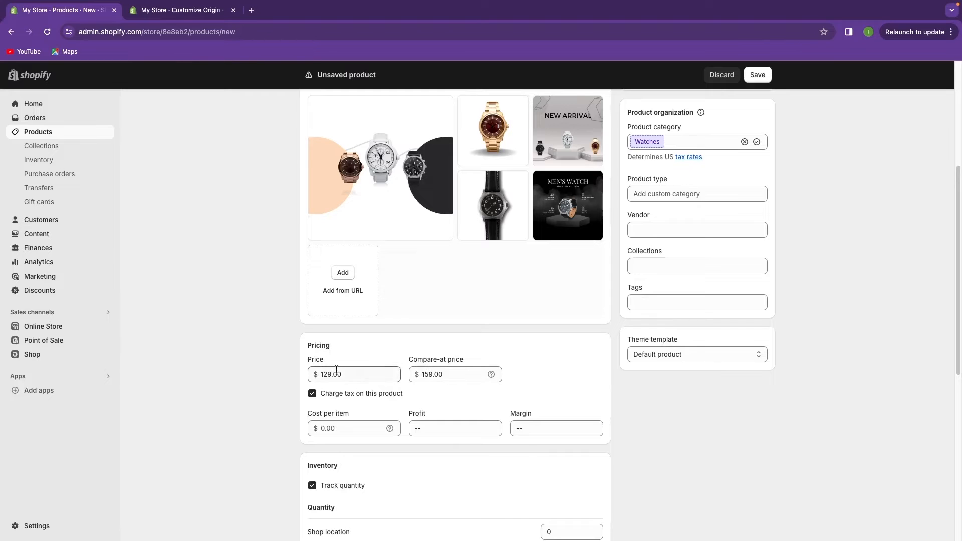
# - Set the product's cost per item to $35
pyautogui.scroll(-2, 336, 359)
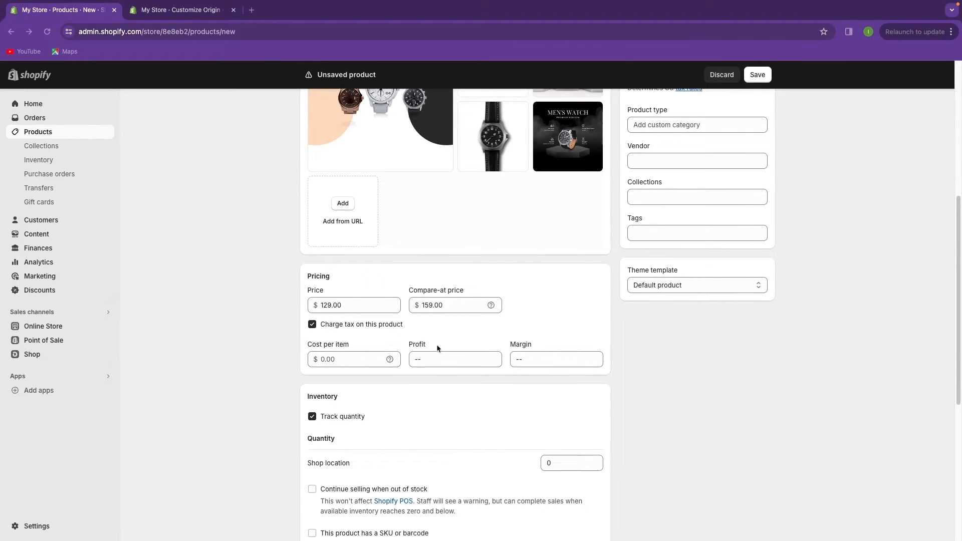
pyautogui.click(369, 360)
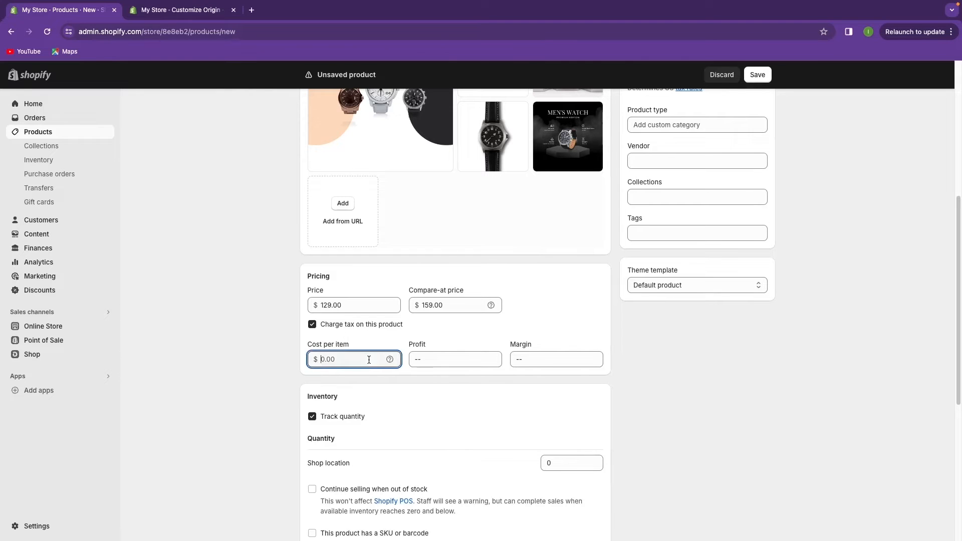
pyautogui.write('35')
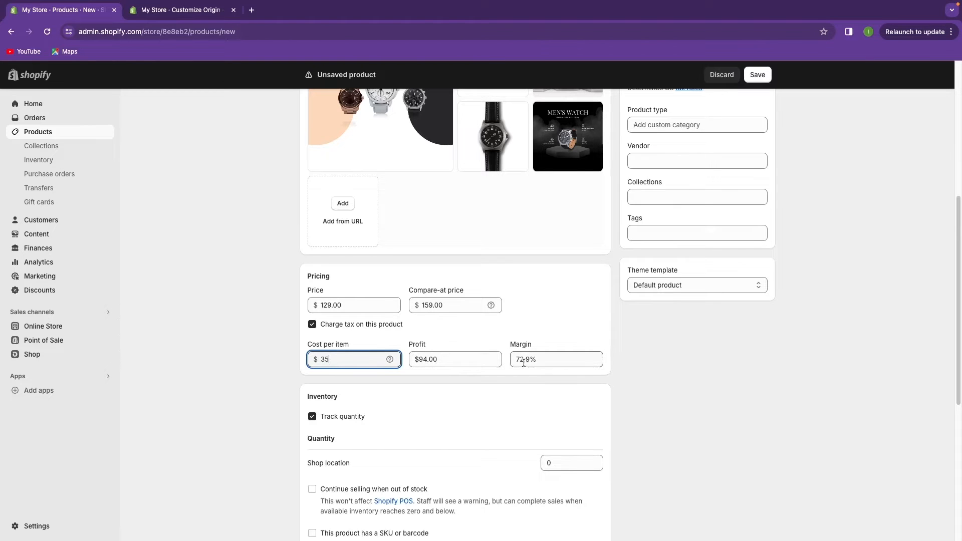
# - Set the inventory quantity at the shop location to 35
pyautogui.scroll(-2, 438, 393)
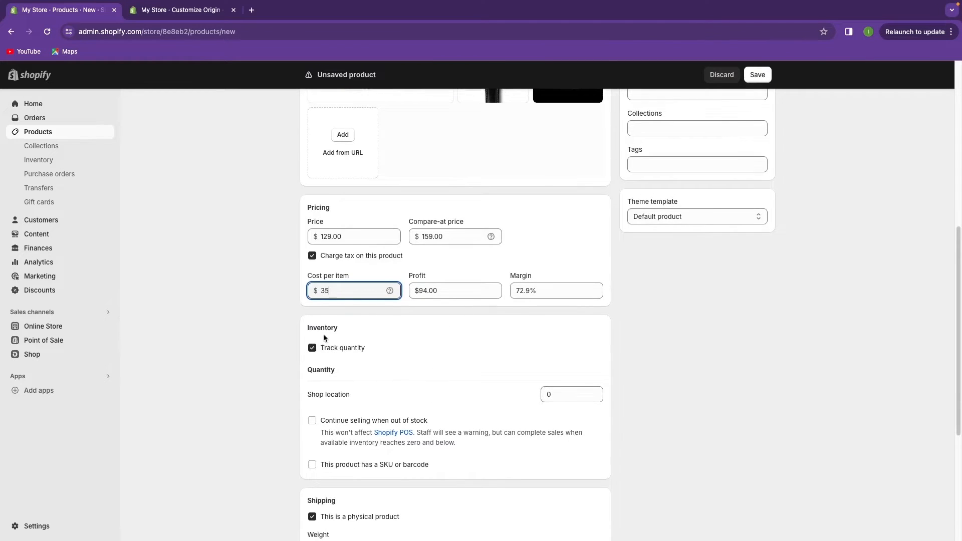
pyautogui.scroll(-1, 350, 353)
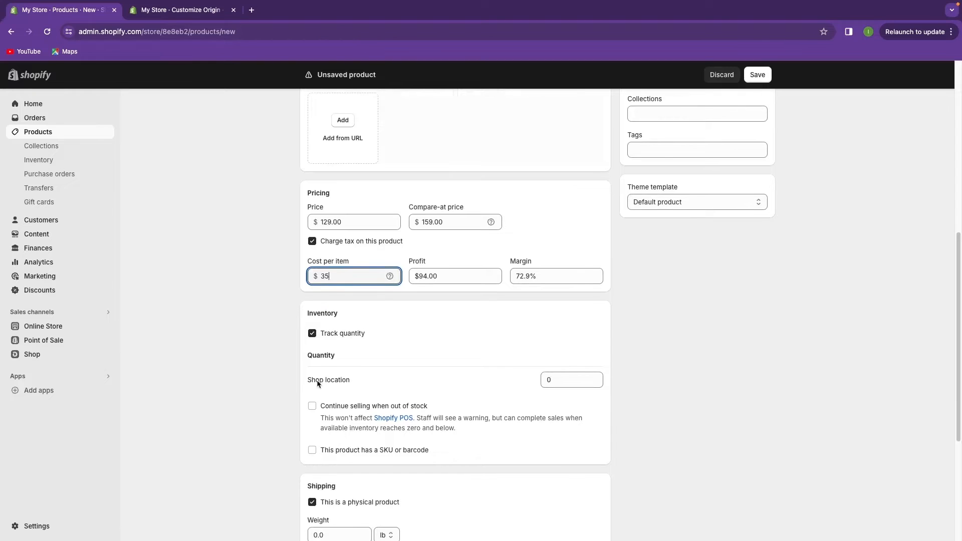
pyautogui.doubleClick(563, 382)
pyautogui.write('35')
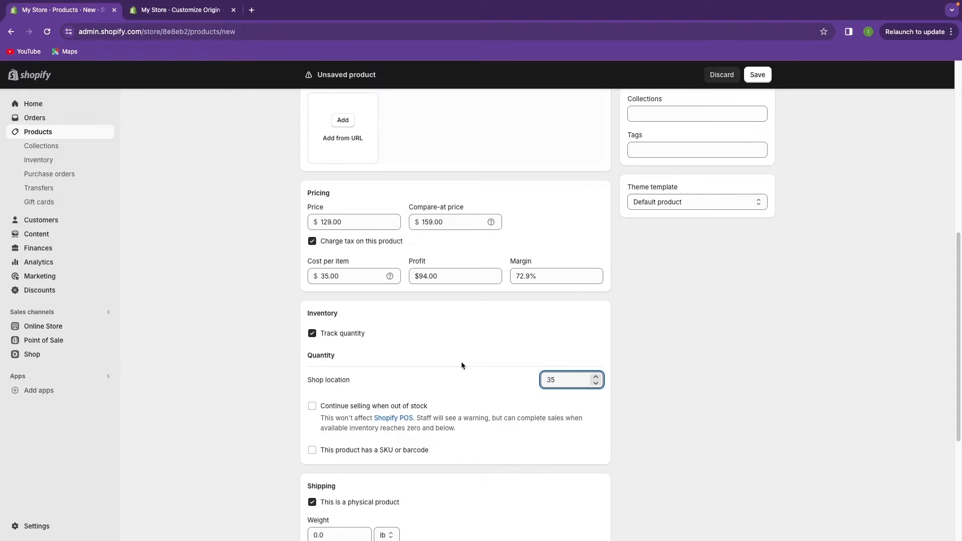
pyautogui.click(461, 365)
# - Keep the item marked as a physical product and set its shipping weight to 1.0 lb
pyautogui.scroll(-3, 439, 352)
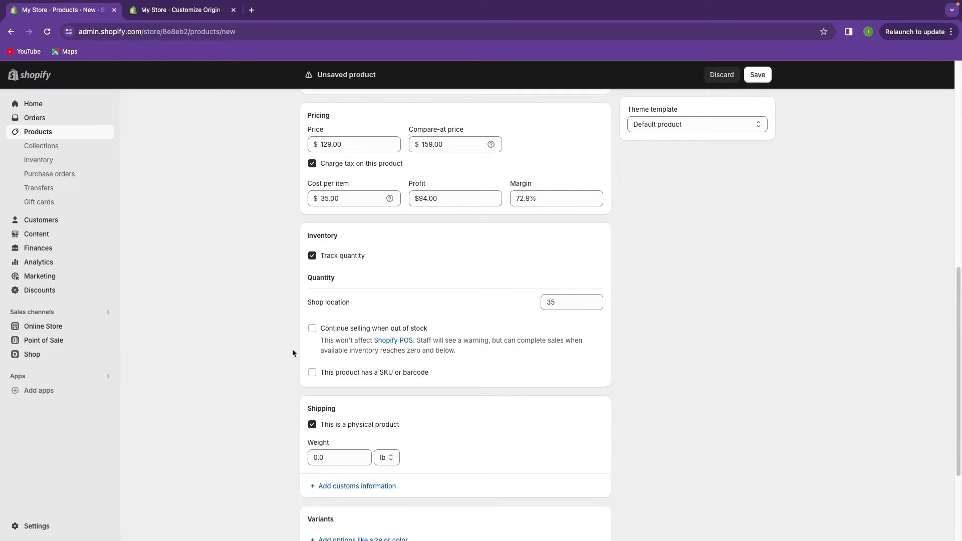
pyautogui.scroll(-3, 389, 377)
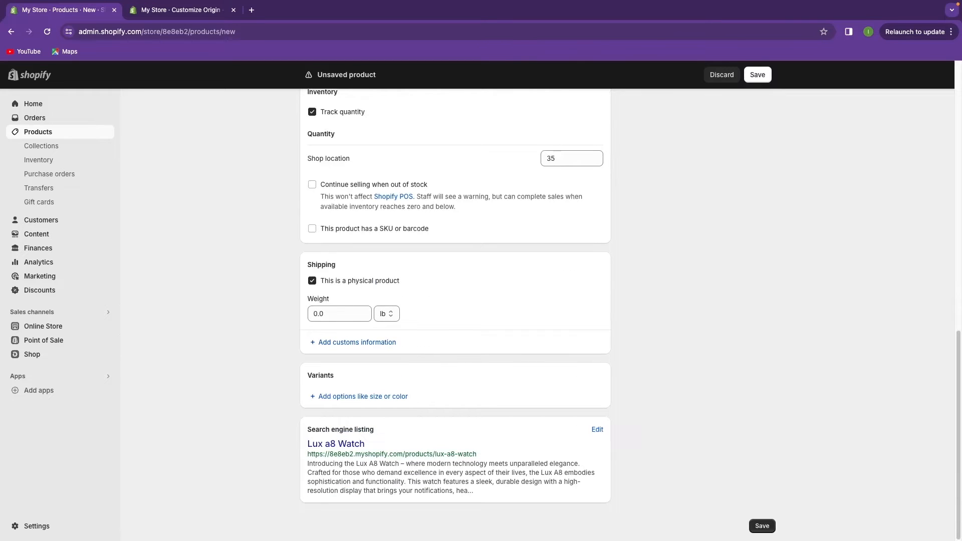
pyautogui.click(314, 313)
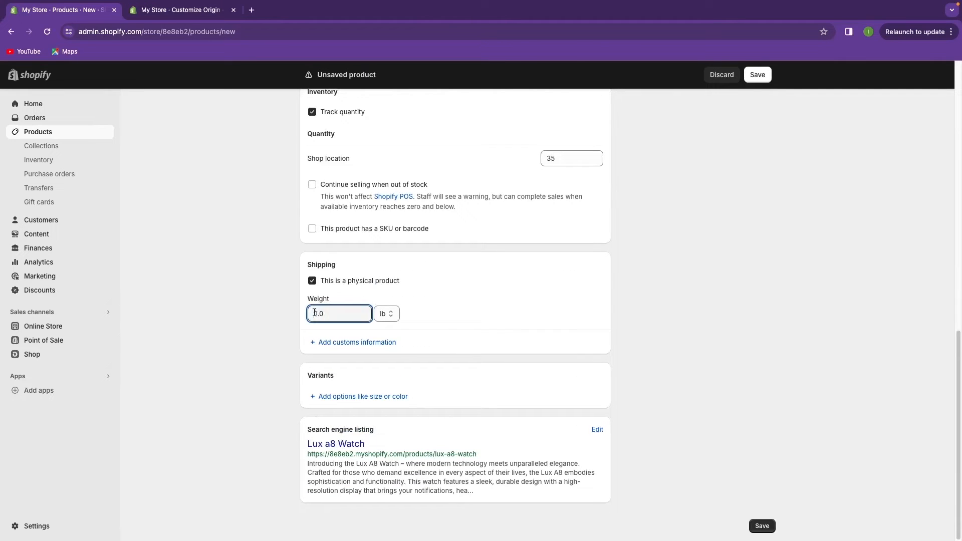
pyautogui.moveTo(331, 319); pyautogui.dragTo(311, 314)
pyautogui.write('1')
pyautogui.click(494, 328)
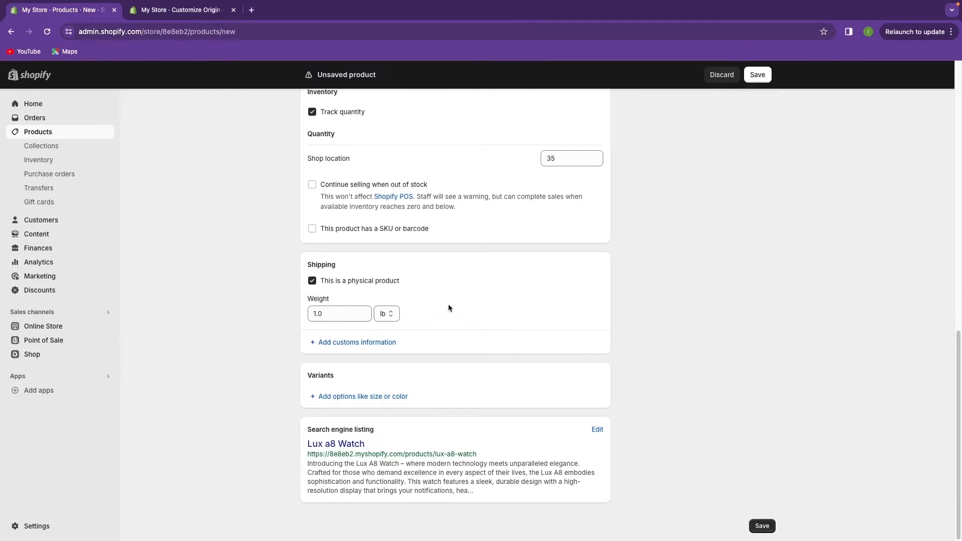
pyautogui.click(311, 282)
pyautogui.click(312, 306)
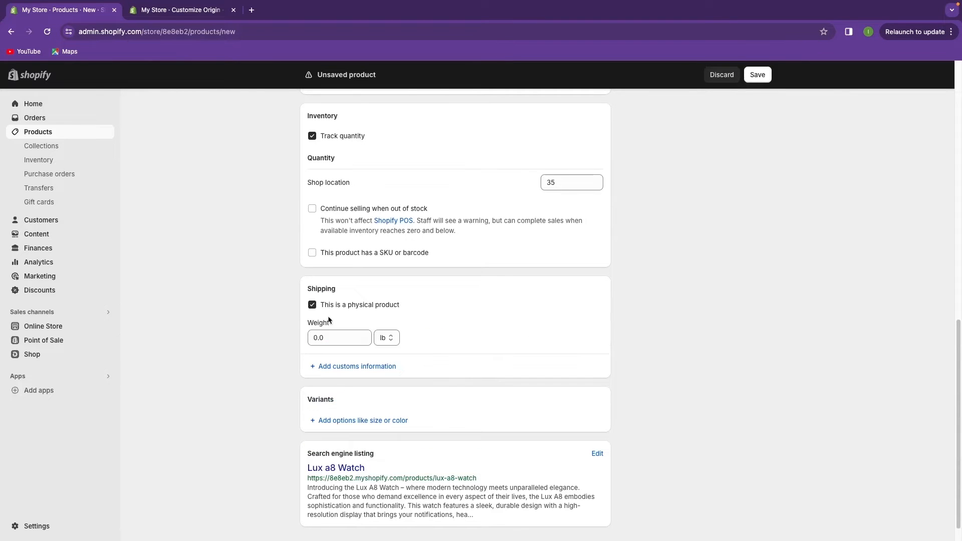
pyautogui.click(334, 337)
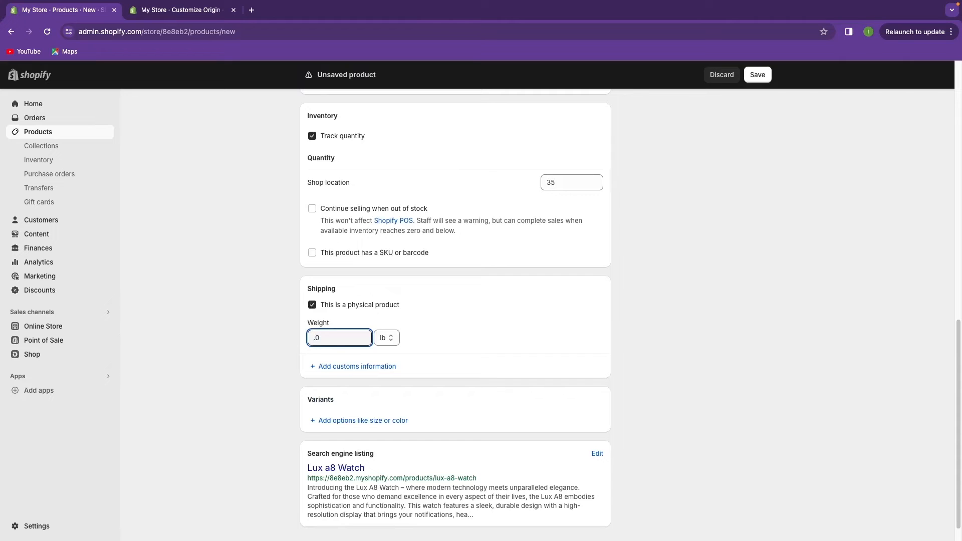
pyautogui.click(492, 347)
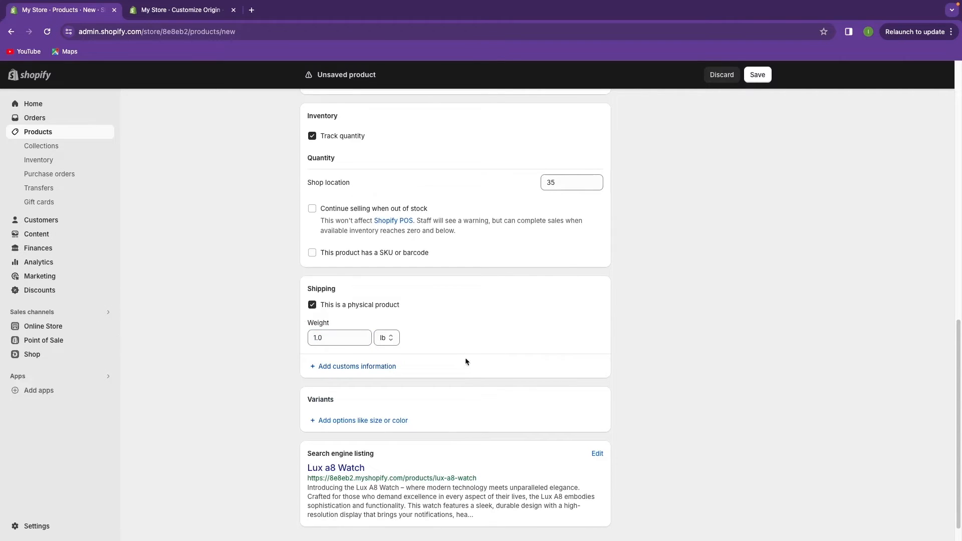
# - Reveal the product's customs information fields and look over the country of origin and HS code settings
pyautogui.click(372, 367)
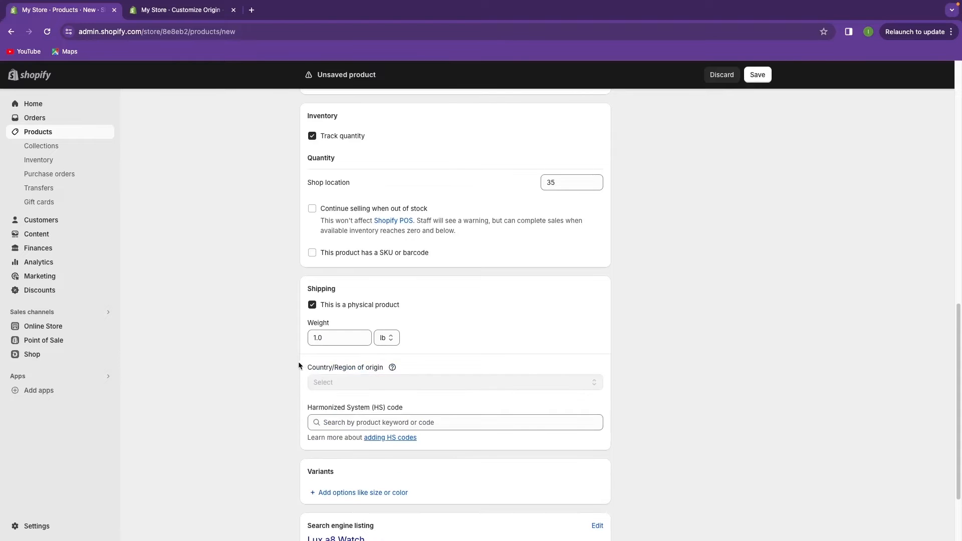
pyautogui.scroll(-2, 299, 365)
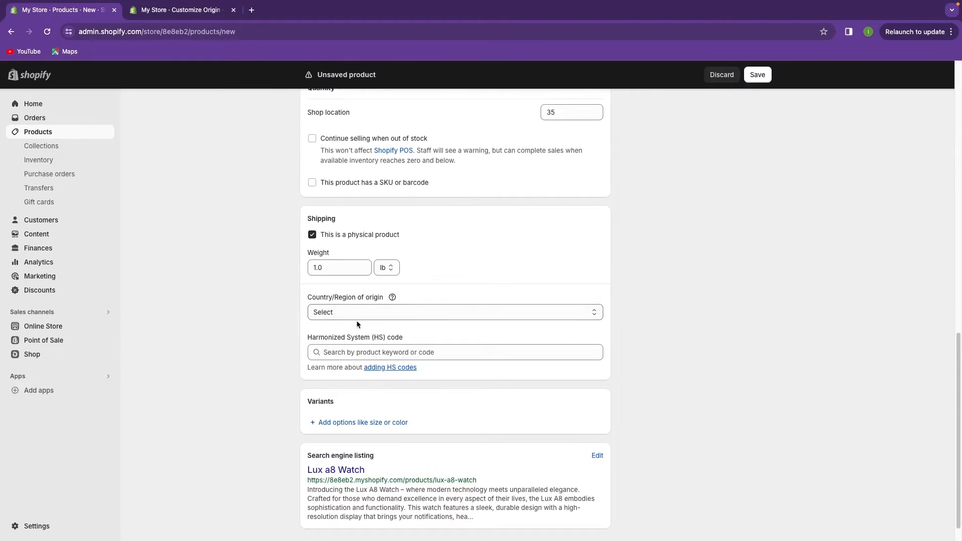
pyautogui.scroll(-1, 314, 269)
pyautogui.scroll(-1, 313, 407)
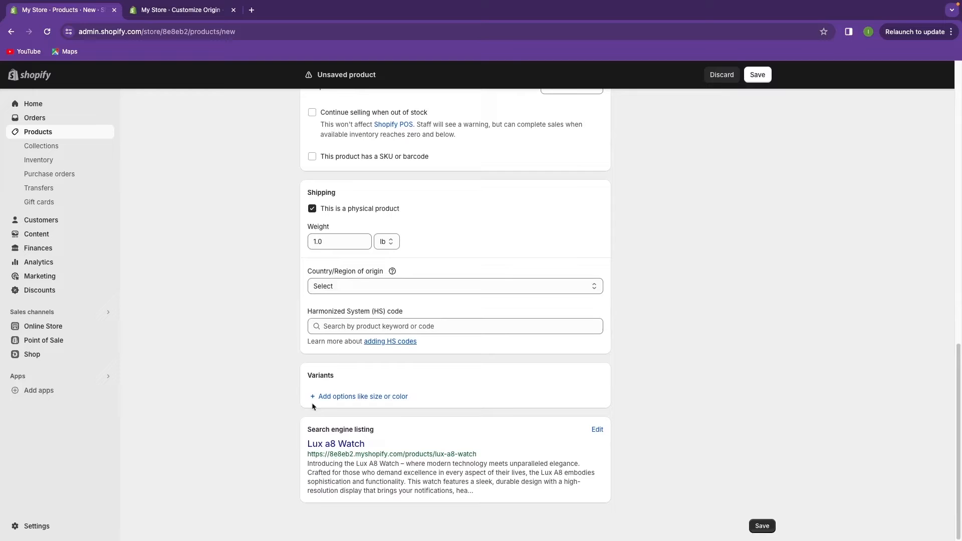
# - Add a Color variant option with the values Black, Gold and White
pyautogui.click(368, 399)
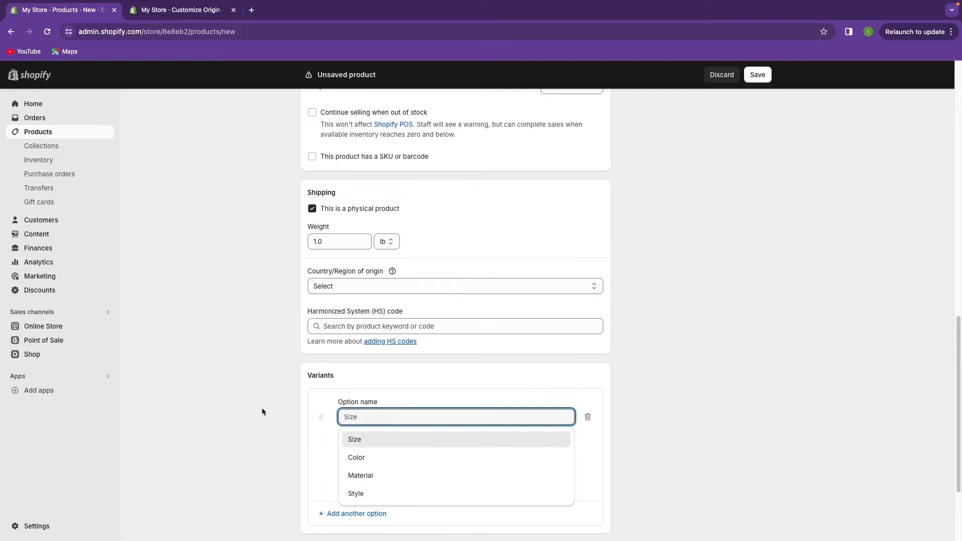
pyautogui.scroll(-2, 261, 404)
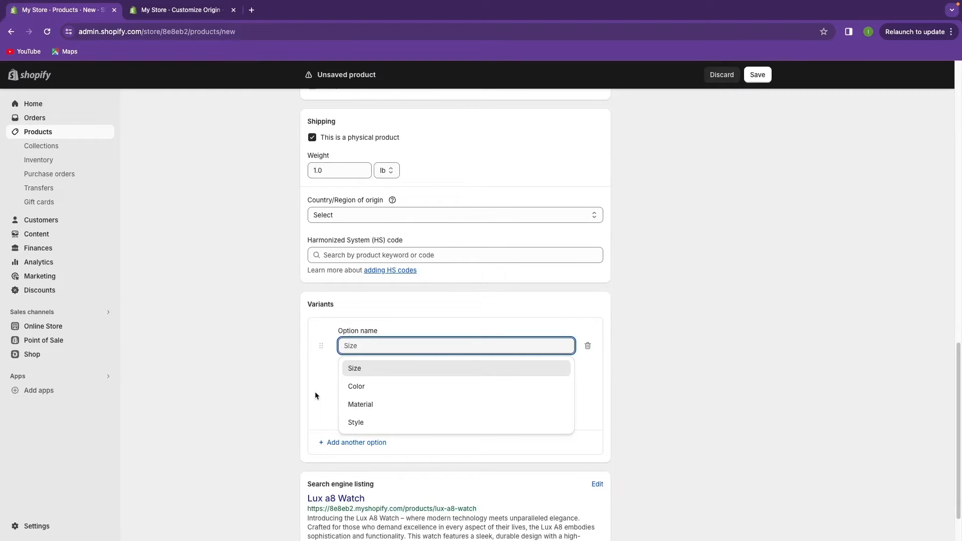
pyautogui.click(356, 387)
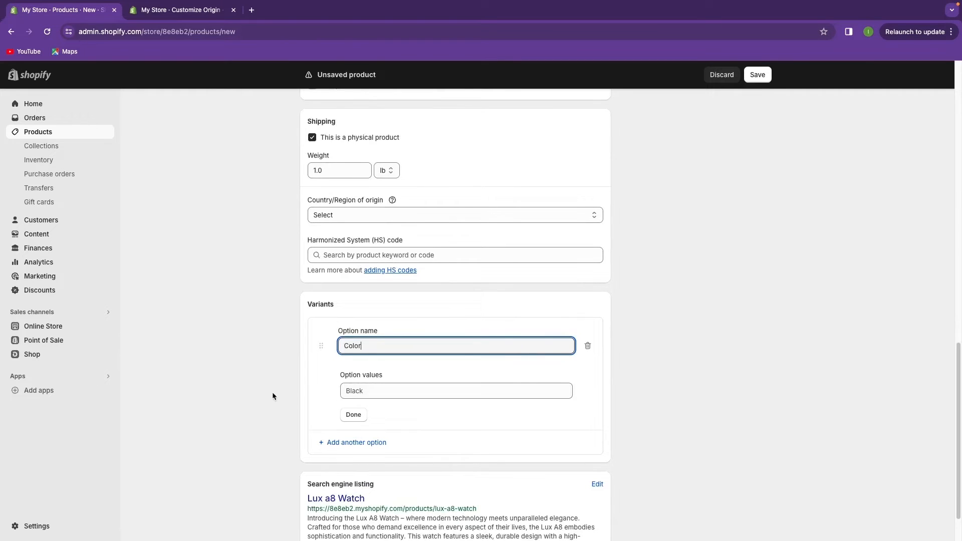
pyautogui.click(372, 392)
pyautogui.write('Black')
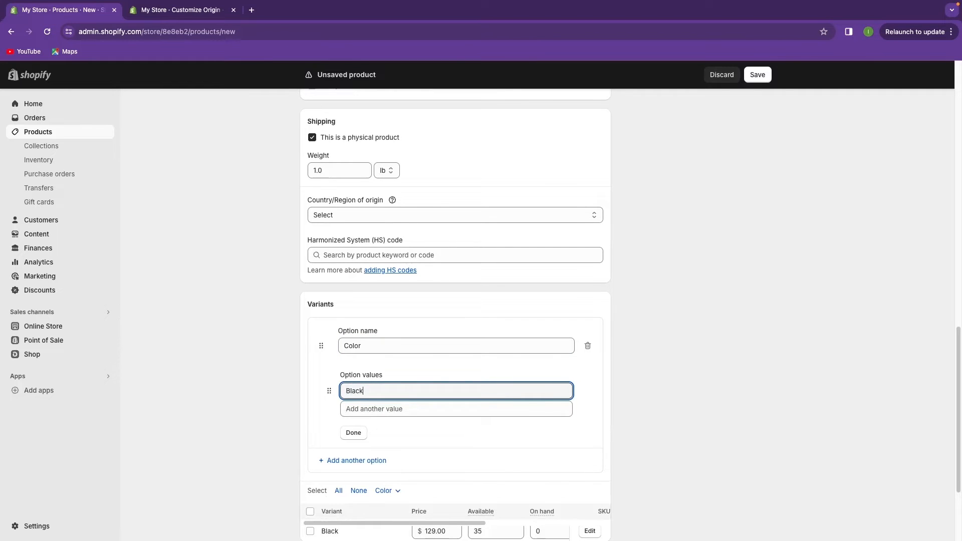
pyautogui.click(392, 406)
pyautogui.write('Gold')
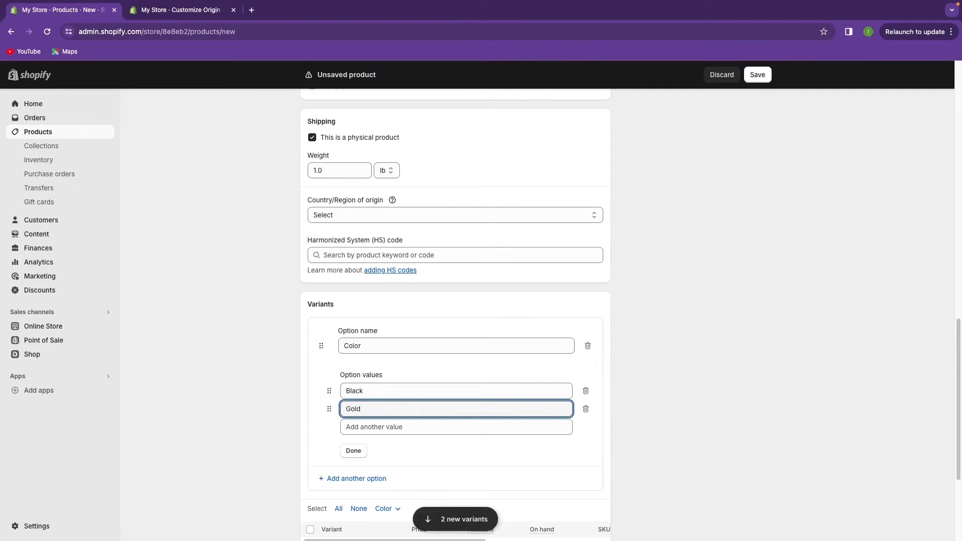
pyautogui.click(416, 426)
pyautogui.write('White')
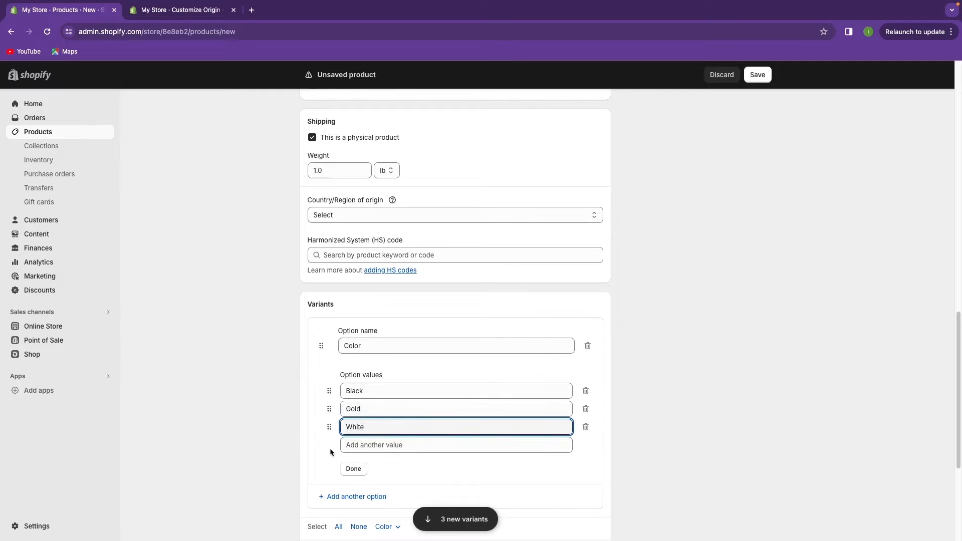
pyautogui.click(317, 426)
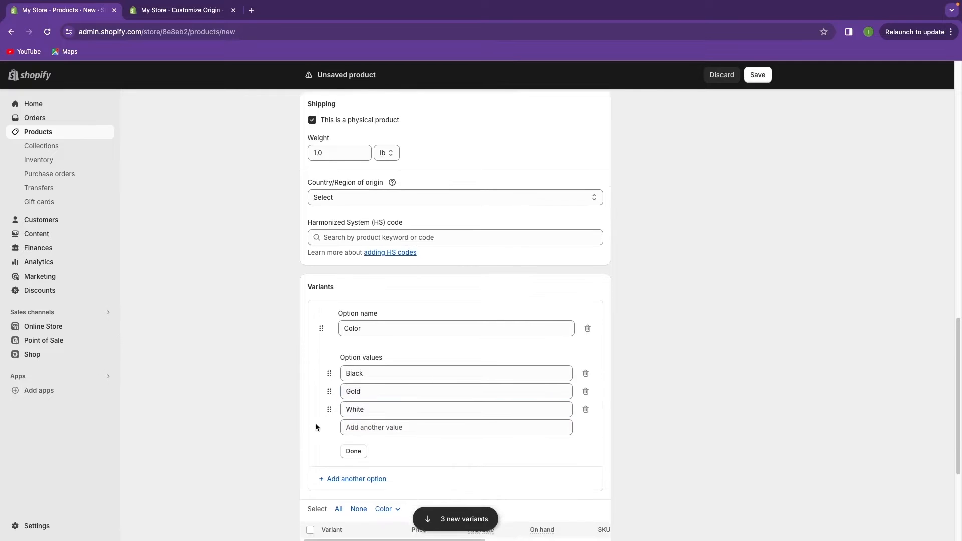
pyautogui.scroll(-1, 320, 429)
pyautogui.click(351, 434)
pyautogui.scroll(-2, 613, 487)
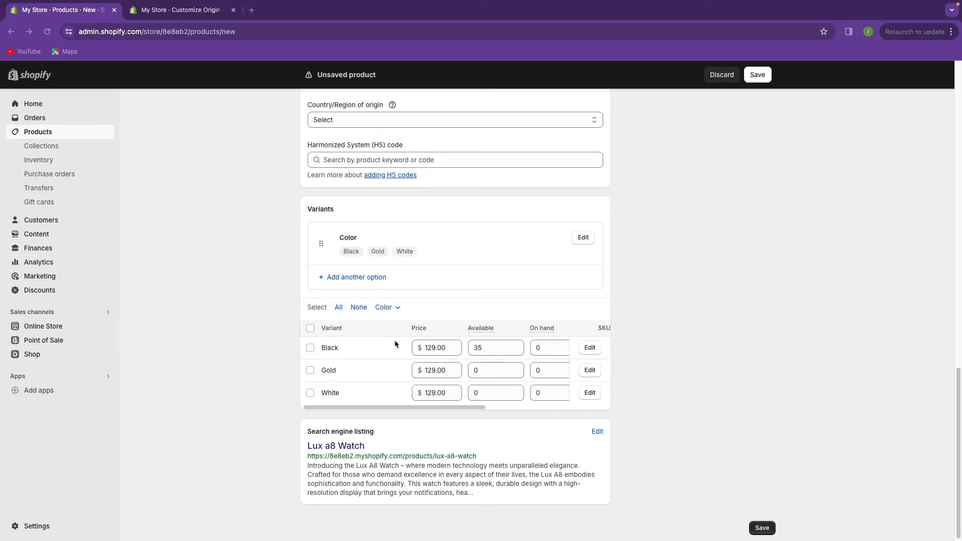
# - Set the available quantity to 10 for the Gold variant and 13 for the White variant
pyautogui.click(494, 370)
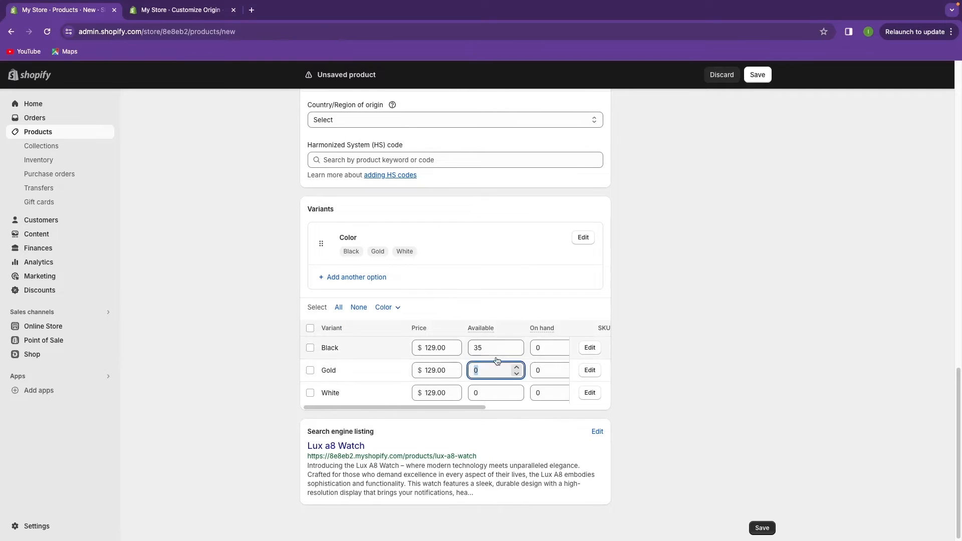
pyautogui.press('BackSpace')
pyautogui.write('10')
pyautogui.click(488, 395)
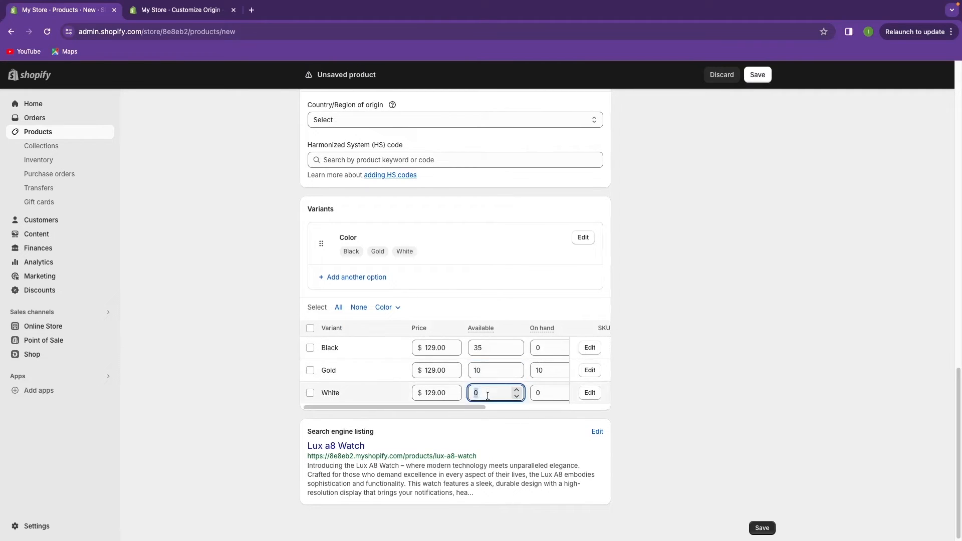
pyautogui.write('13')
# - Assign the product to the Home page and Luxury Watches collections
pyautogui.scroll(20, 683, 415)
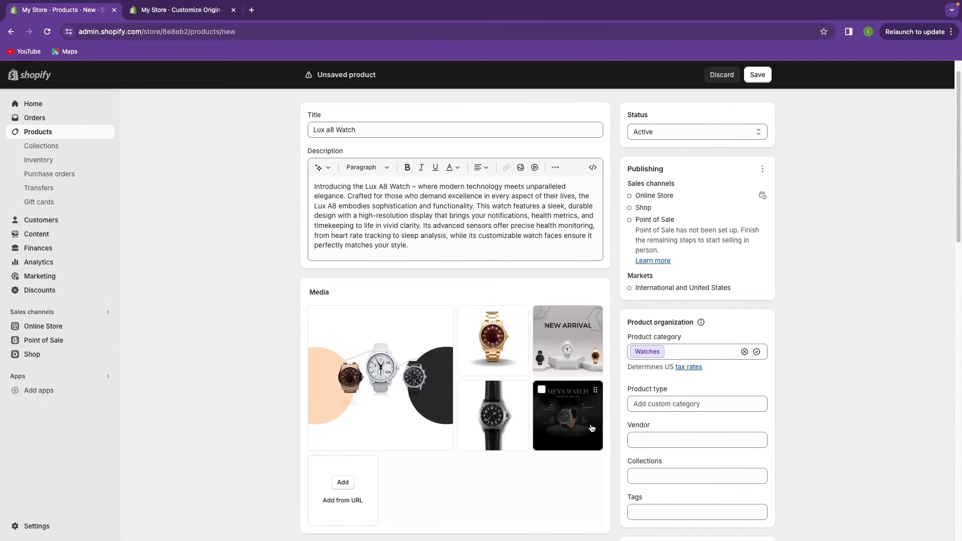
pyautogui.scroll(-2, 451, 265)
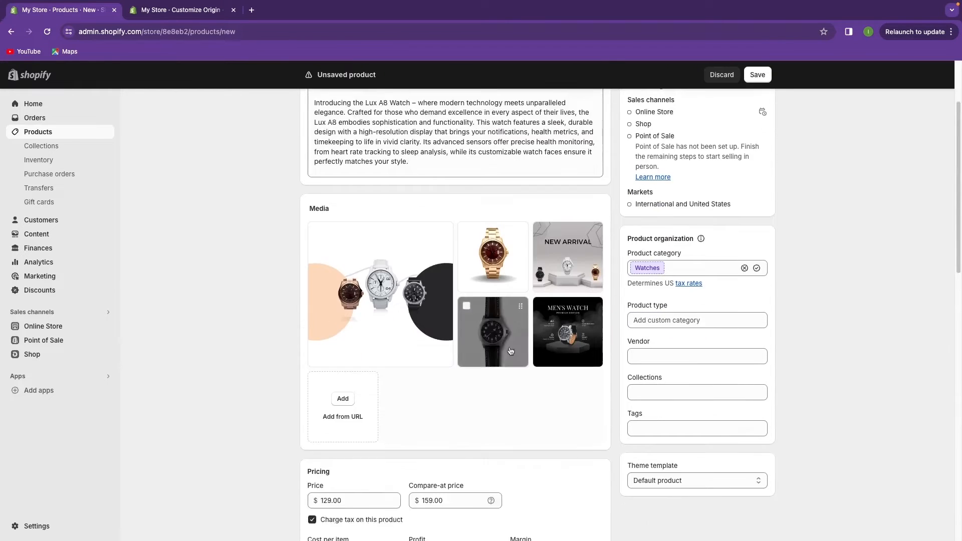
pyautogui.click(662, 384)
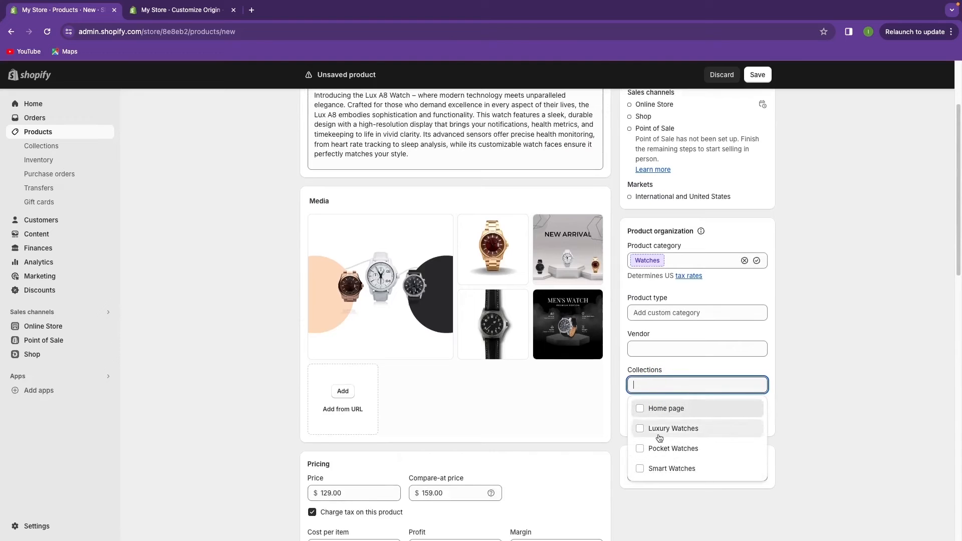
pyautogui.click(639, 429)
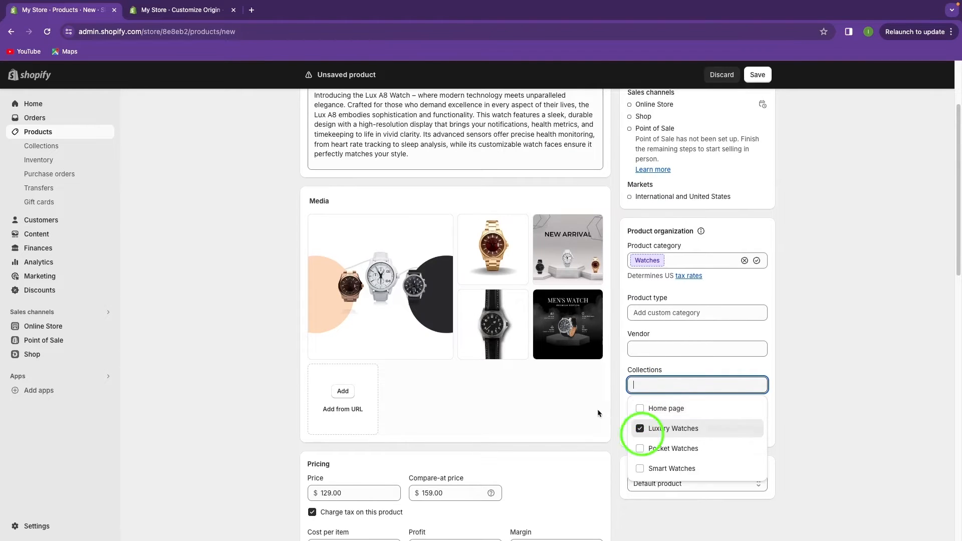
pyautogui.click(777, 401)
# - Open the search engine listing for editing to check its title, meta description and URL handle, and save the product
pyautogui.scroll(-15, 600, 322)
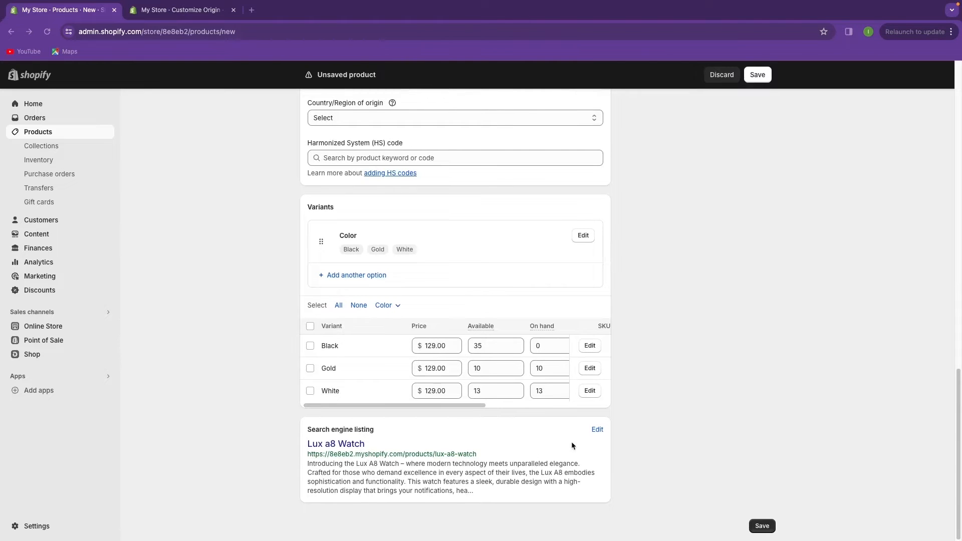
pyautogui.click(595, 430)
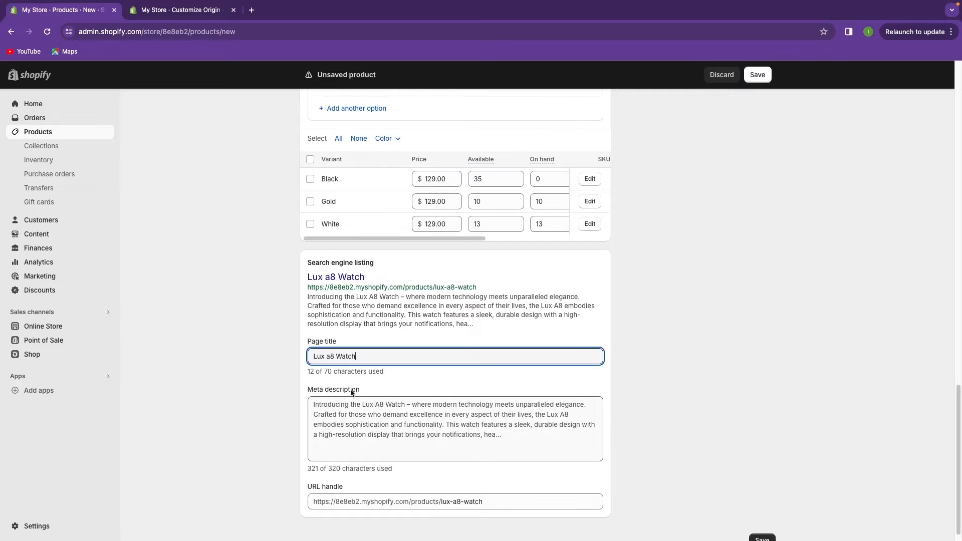
pyautogui.scroll(-1, 602, 451)
pyautogui.click(773, 524)
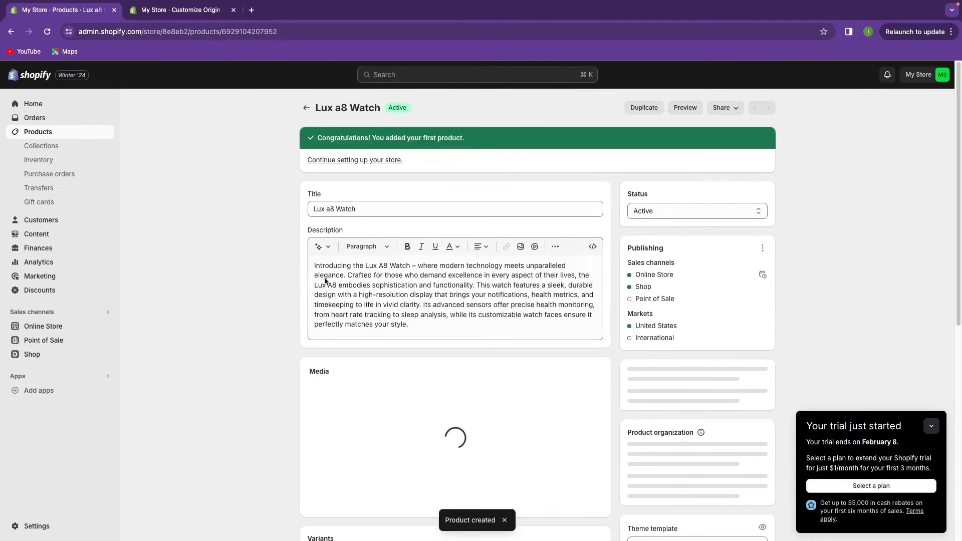
# - Assign the black-strap watch image to the Black variant and the gold watch image to the Gold variant
pyautogui.scroll(-2, 292, 268)
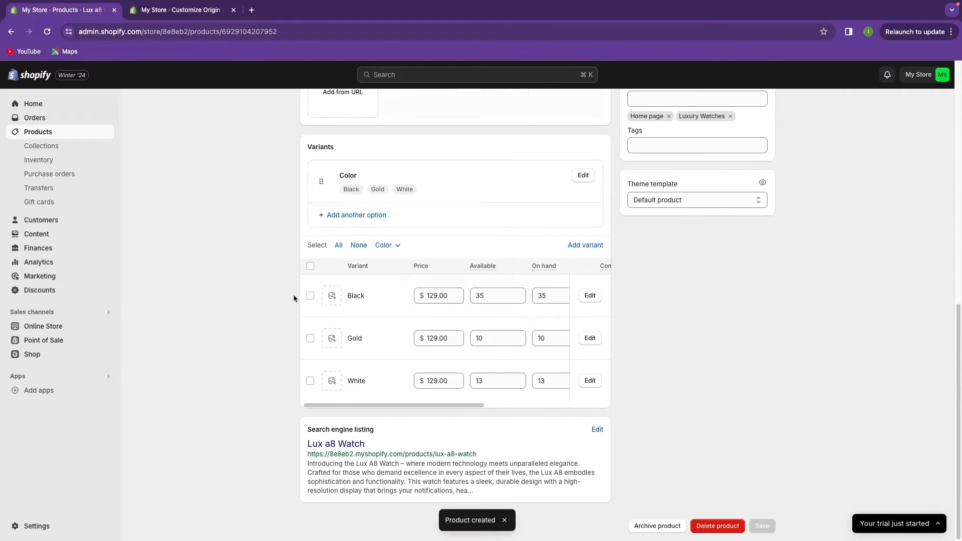
pyautogui.click(331, 297)
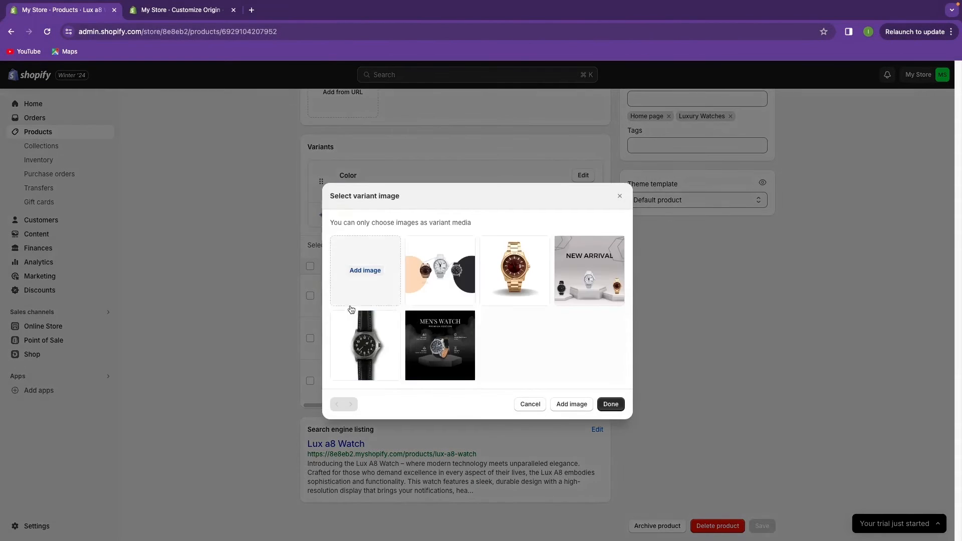
pyautogui.click(368, 345)
pyautogui.click(610, 405)
pyautogui.click(331, 338)
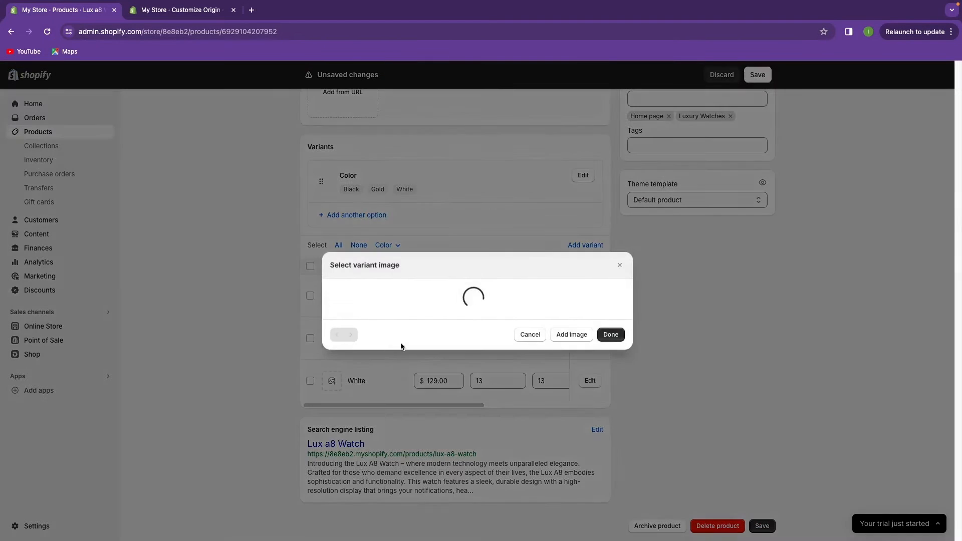
pyautogui.click(529, 297)
pyautogui.click(610, 405)
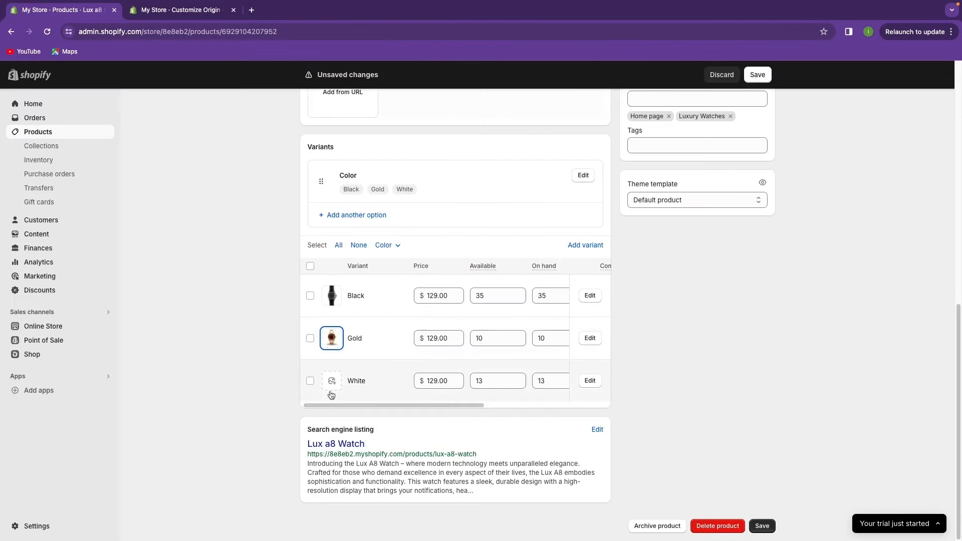
# - Check the images offered for the White variant without assigning one, and save the product
pyautogui.click(325, 381)
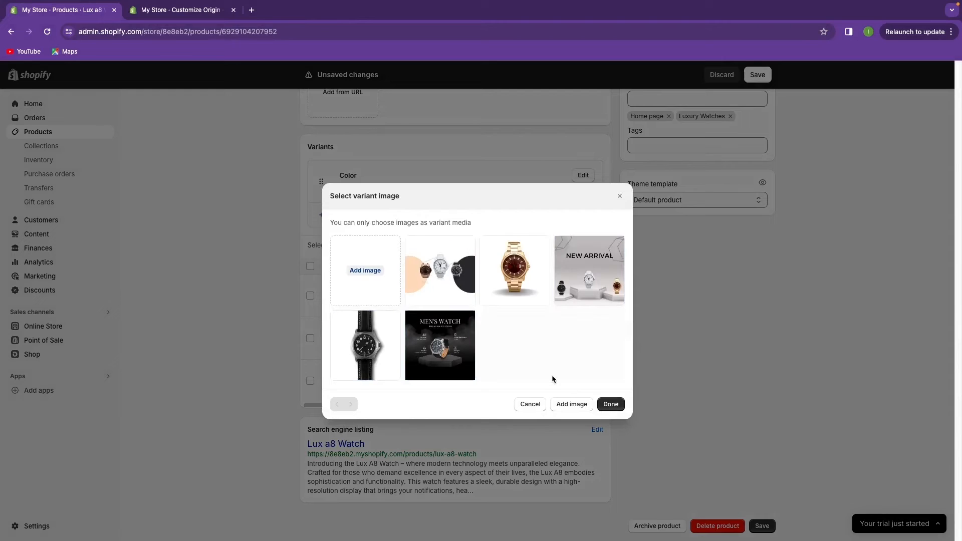
pyautogui.click(530, 404)
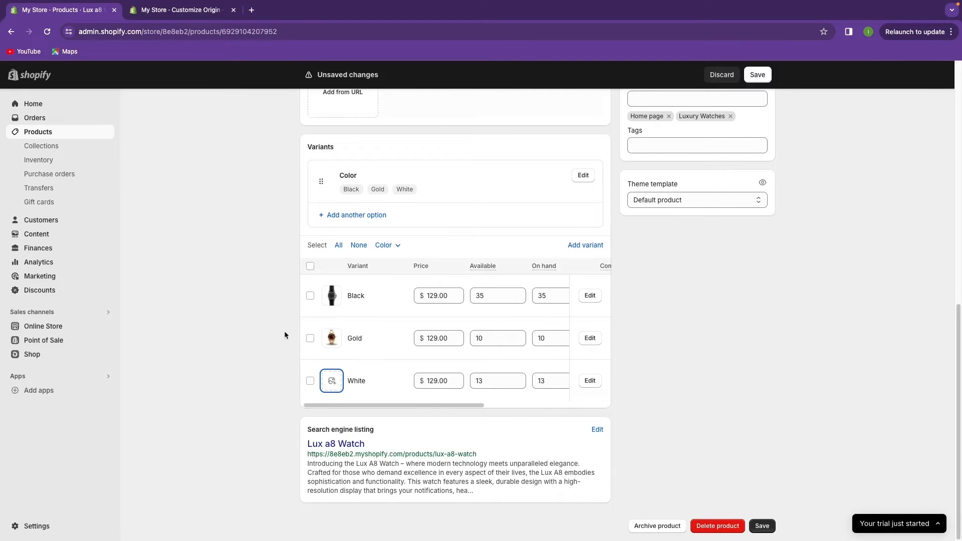
pyautogui.scroll(5, 691, 370)
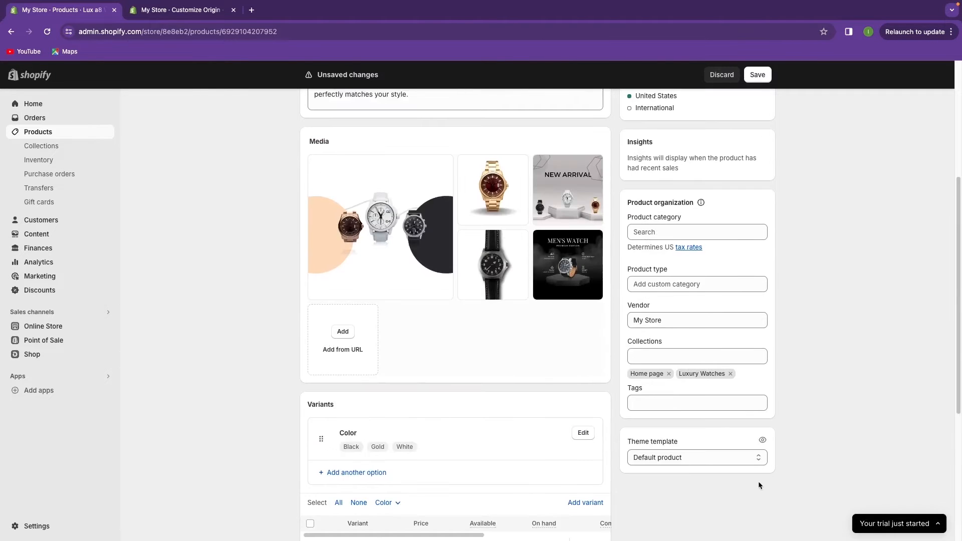
pyautogui.scroll(-5, 756, 480)
pyautogui.click(762, 532)
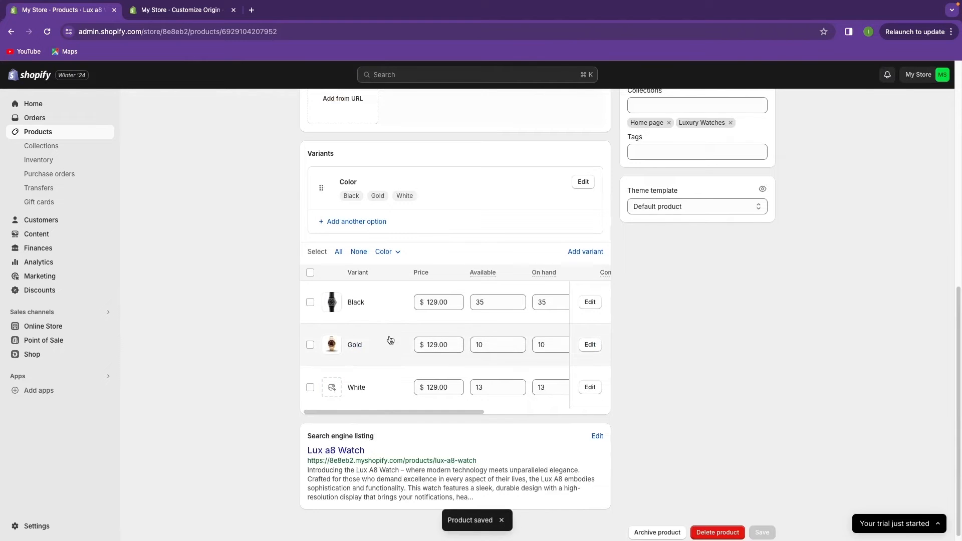
# - Return to the product list and reopen the Lux a8 Watch entry
pyautogui.scroll(8, 396, 321)
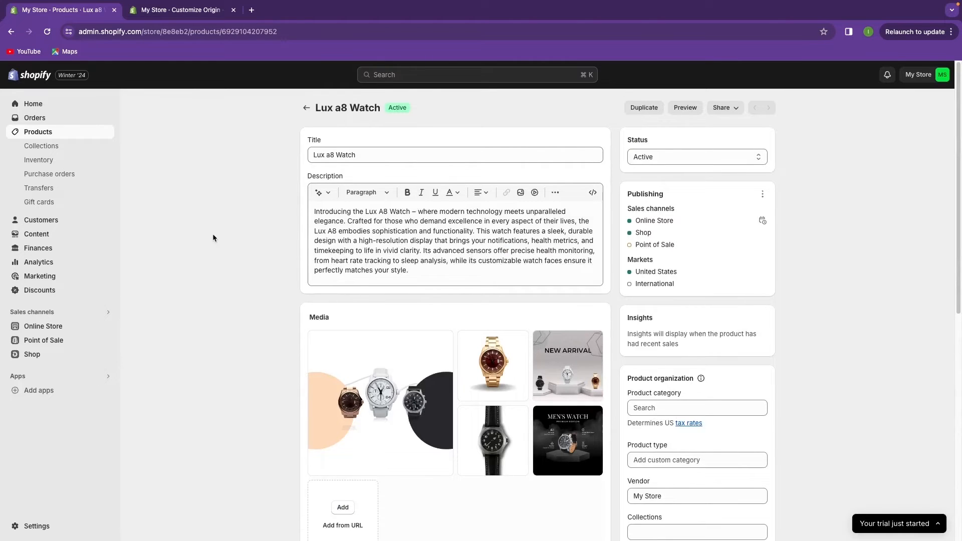
pyautogui.click(64, 130)
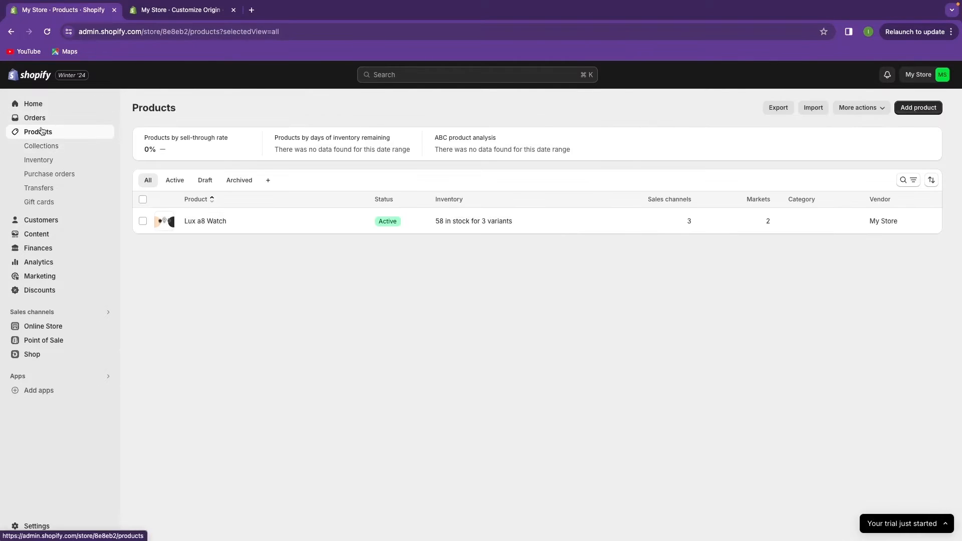
pyautogui.click(208, 221)
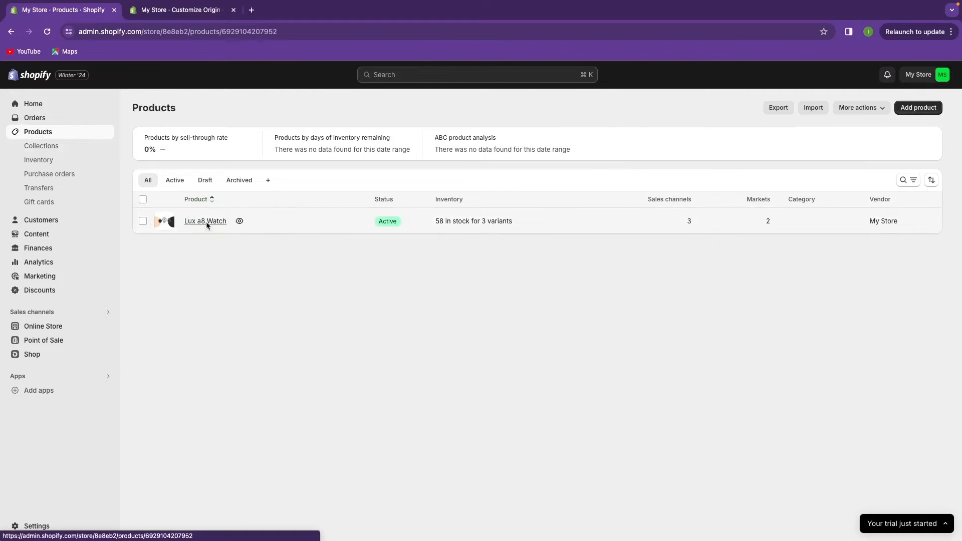
# - Open a blank new-product form from the product list and look over its pricing, inventory and shipping fields
pyautogui.click(38, 132)
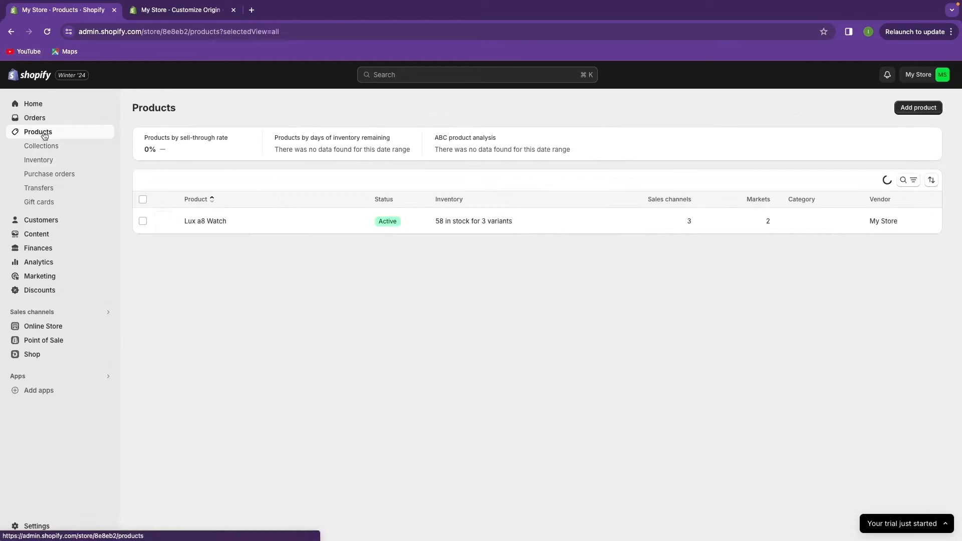
pyautogui.click(919, 108)
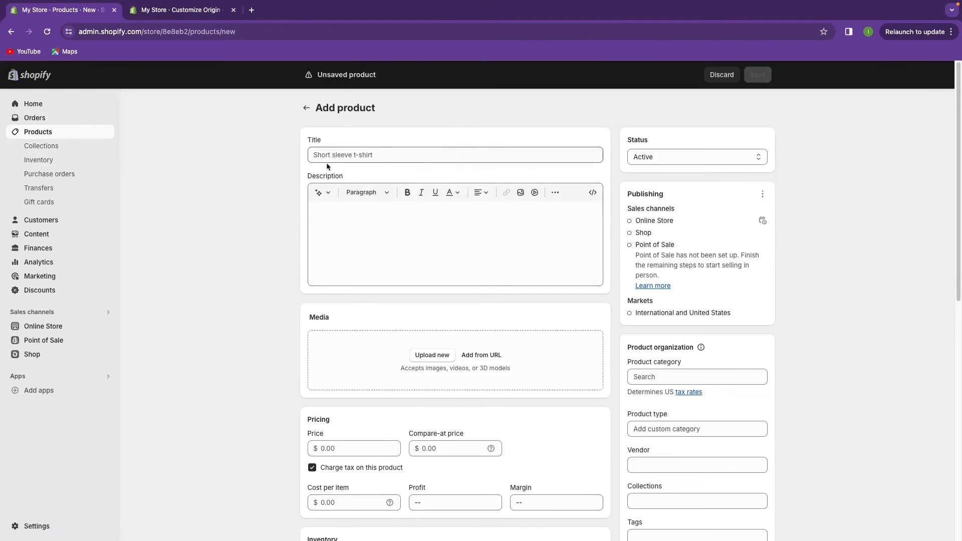
pyautogui.scroll(-5, 298, 341)
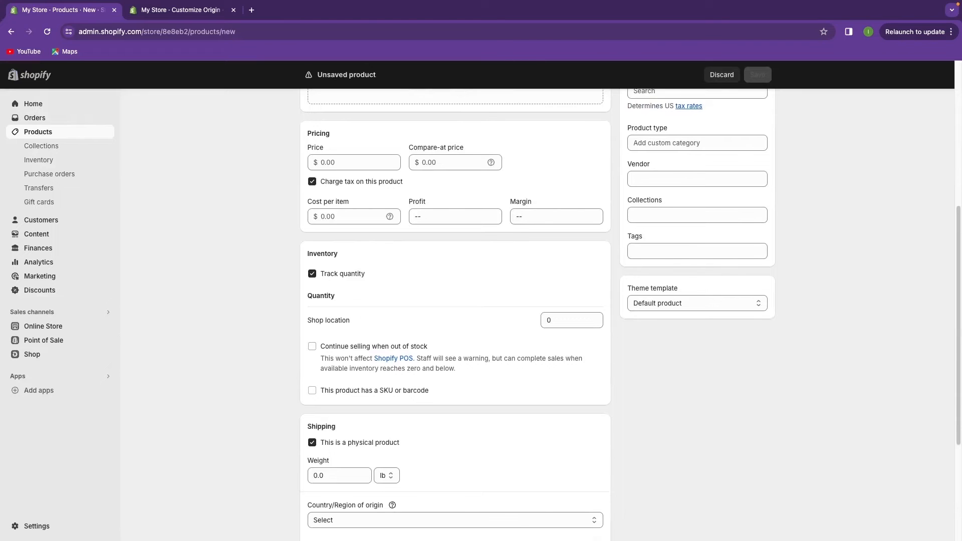
# - View the store's product list and its list of collections
pyautogui.click(38, 132)
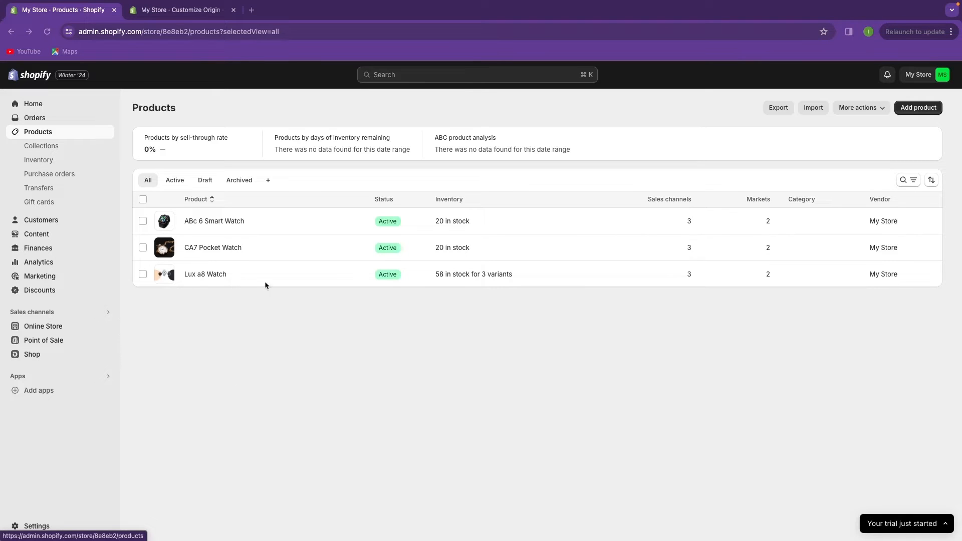
pyautogui.click(42, 146)
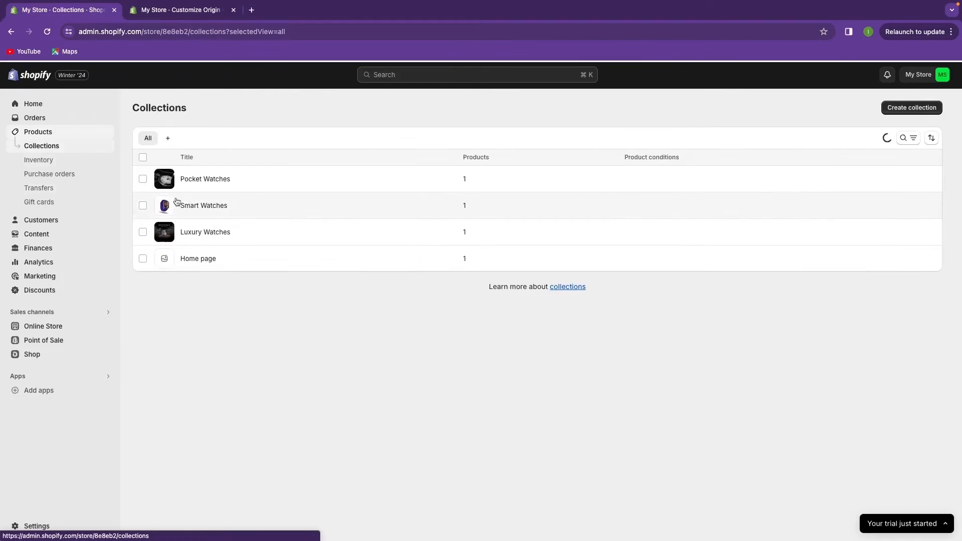
# - Switch to the Origin theme editor and review the home page and the Shop Now button in the image with text section
pyautogui.click(168, 10)
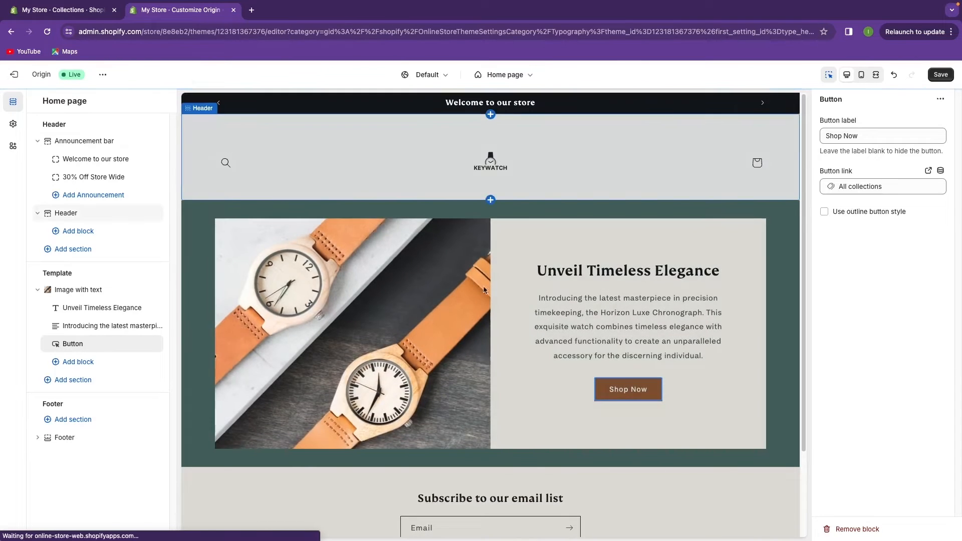
pyautogui.click(617, 393)
pyautogui.click(623, 398)
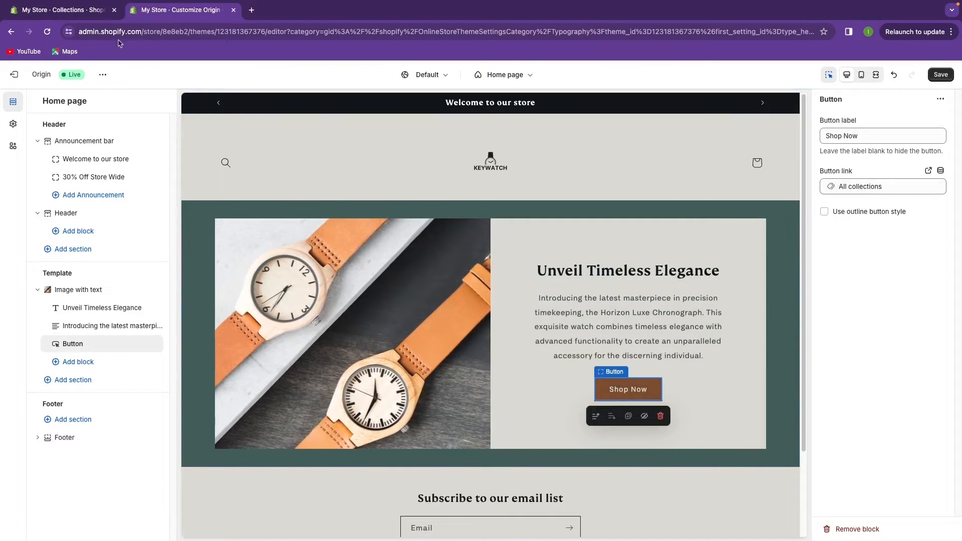
pyautogui.scroll(-2, 316, 277)
pyautogui.scroll(2, 317, 276)
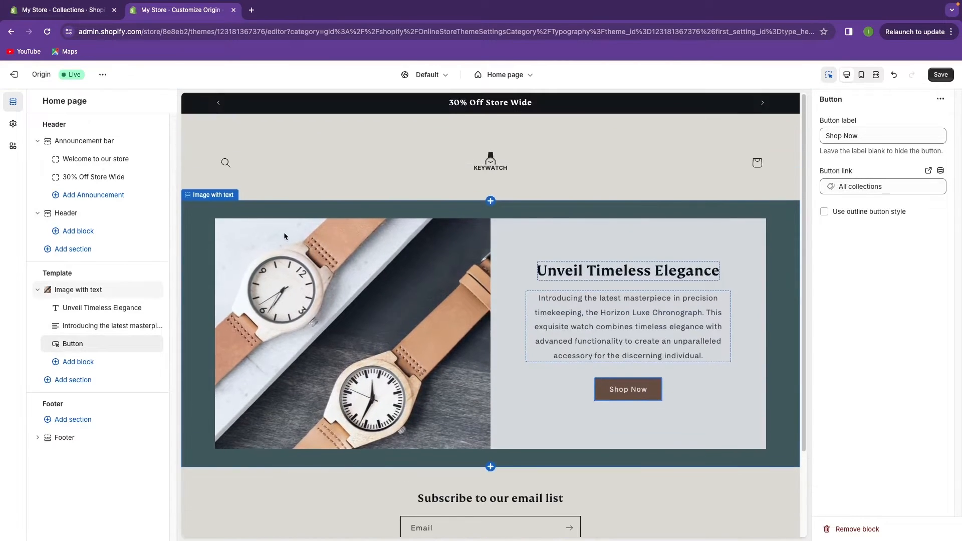
pyautogui.scroll(-2, 287, 239)
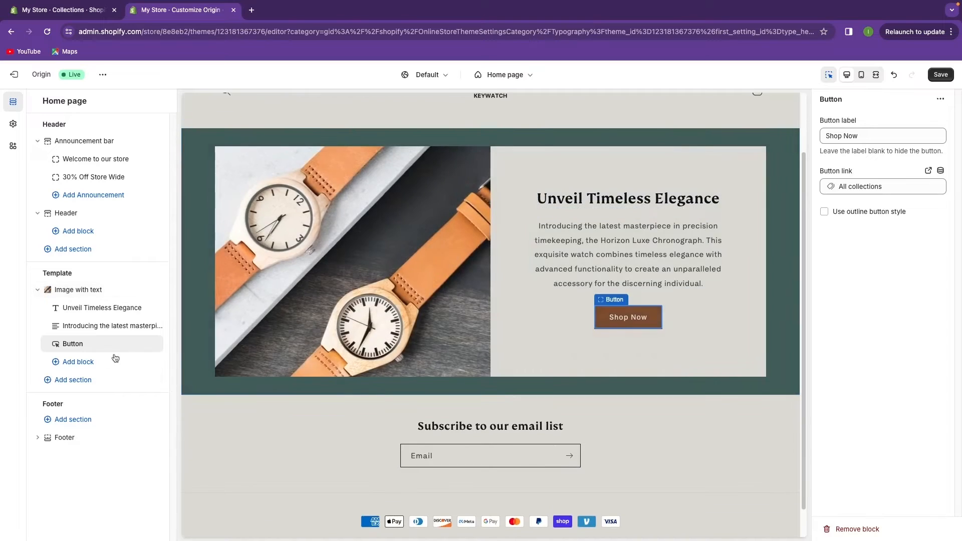
# - Add a Featured collection section to the home page template below the Image with text section
pyautogui.click(53, 379)
pyautogui.scroll(-3, 207, 441)
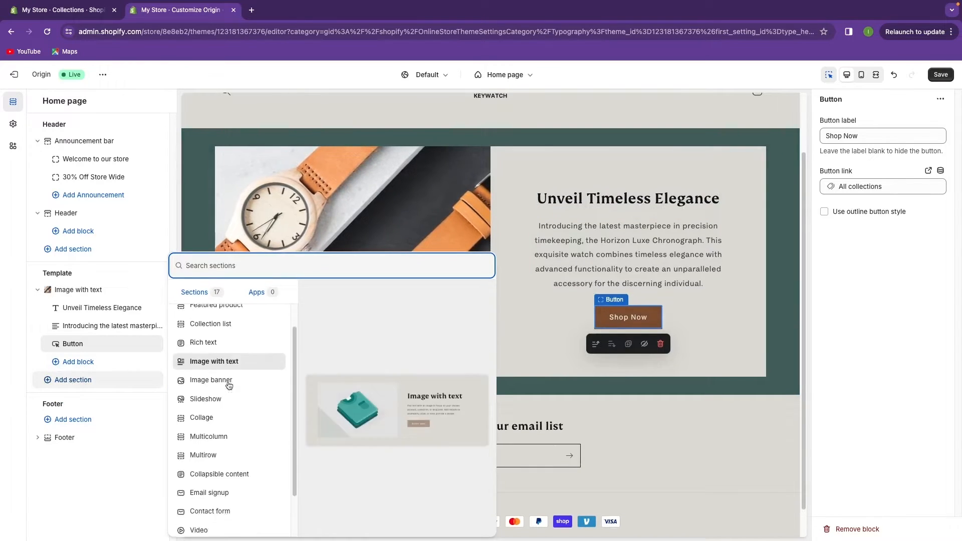
pyautogui.scroll(5, 207, 441)
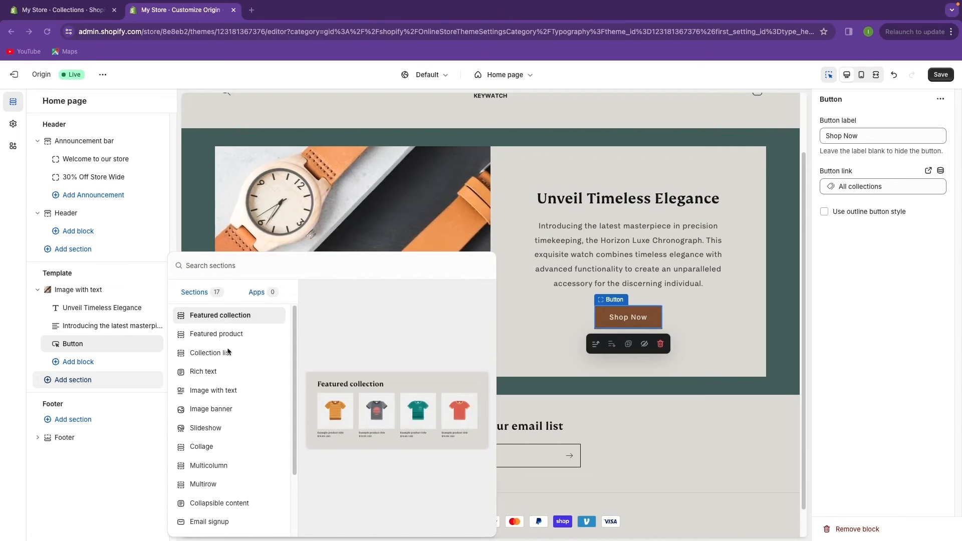
pyautogui.click(216, 319)
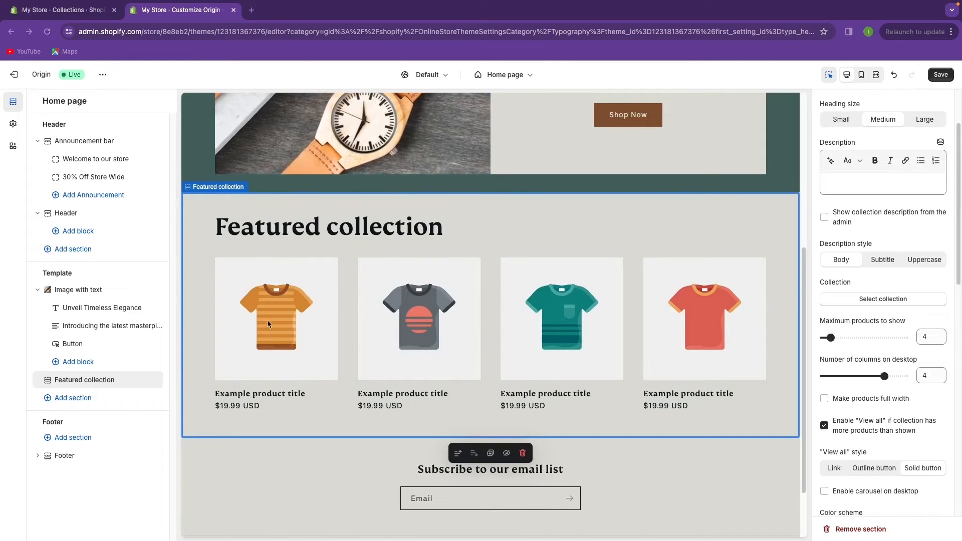
# - Change the featured collection's heading to "Best Sellers" and set the heading size to Small
pyautogui.scroll(1, 550, 338)
pyautogui.scroll(2, 872, 215)
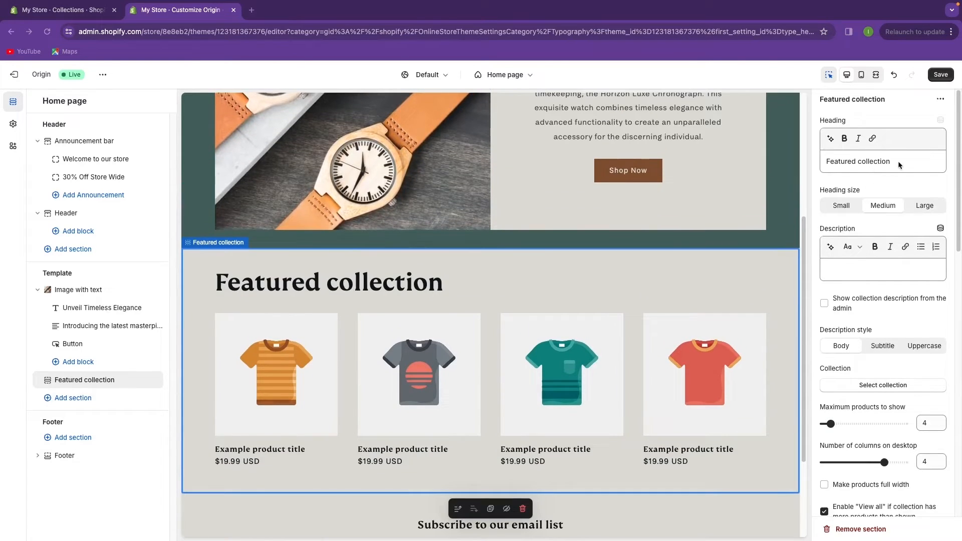
pyautogui.moveTo(895, 160); pyautogui.dragTo(823, 161)
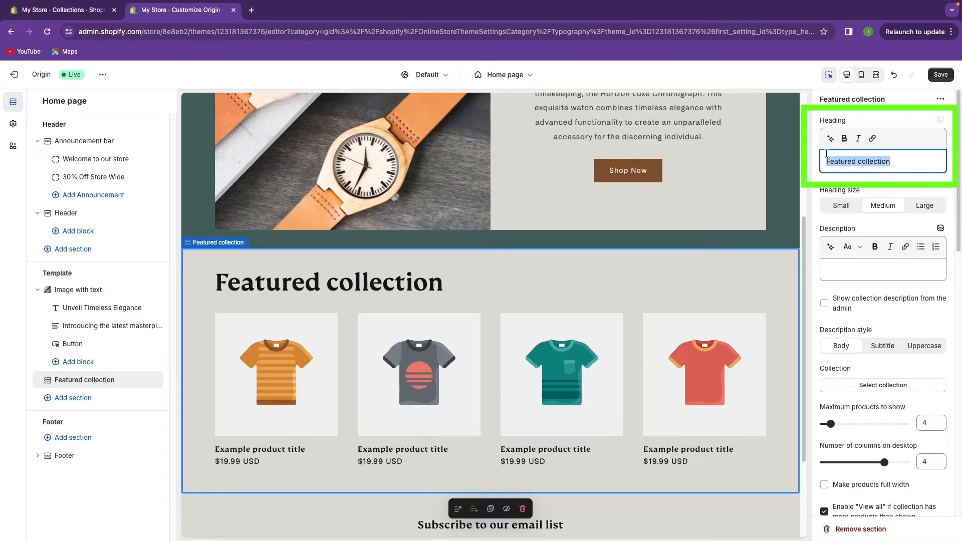
pyautogui.press('BackSpace')
pyautogui.write('Best Sellers')
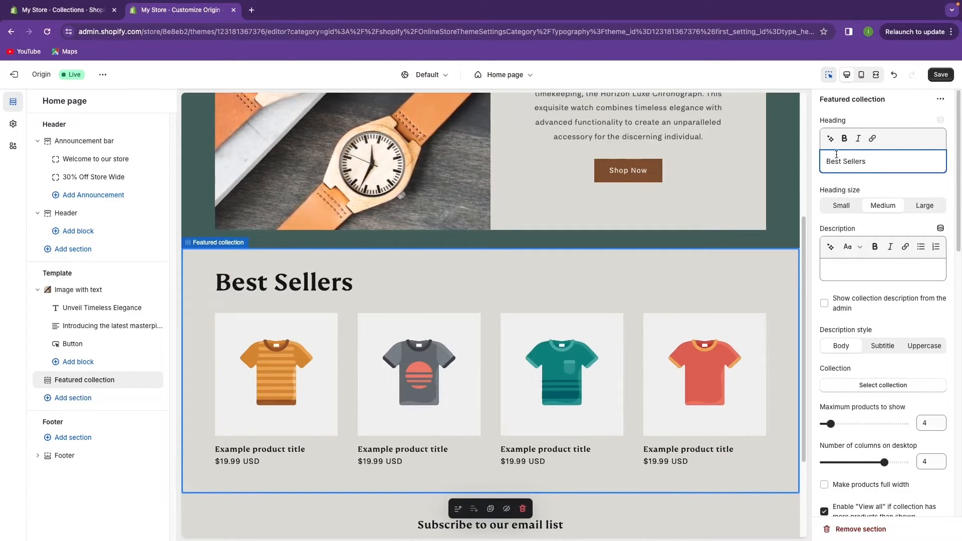
pyautogui.click(840, 210)
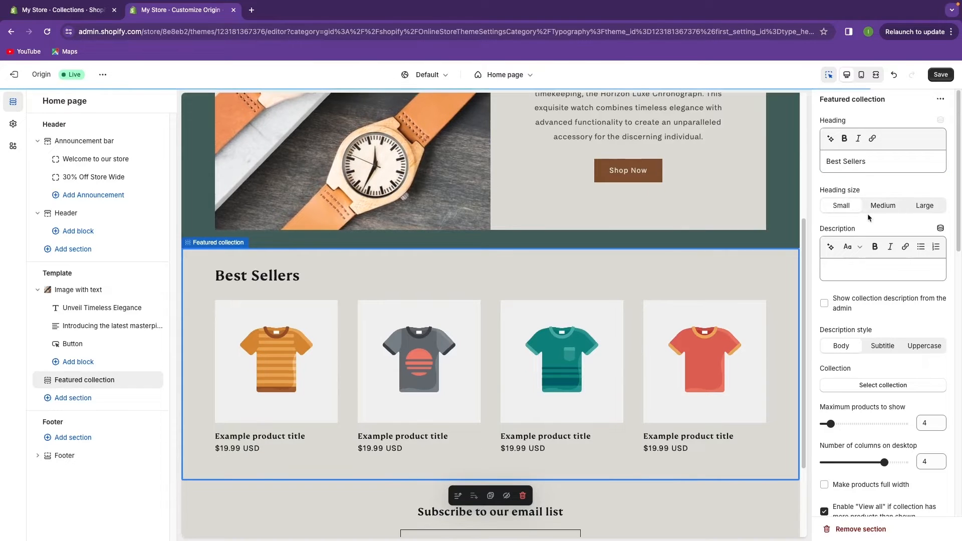
# - Try placeholder text in the section description and preview the Subtitle and Uppercase description styles
pyautogui.scroll(-3, 843, 258)
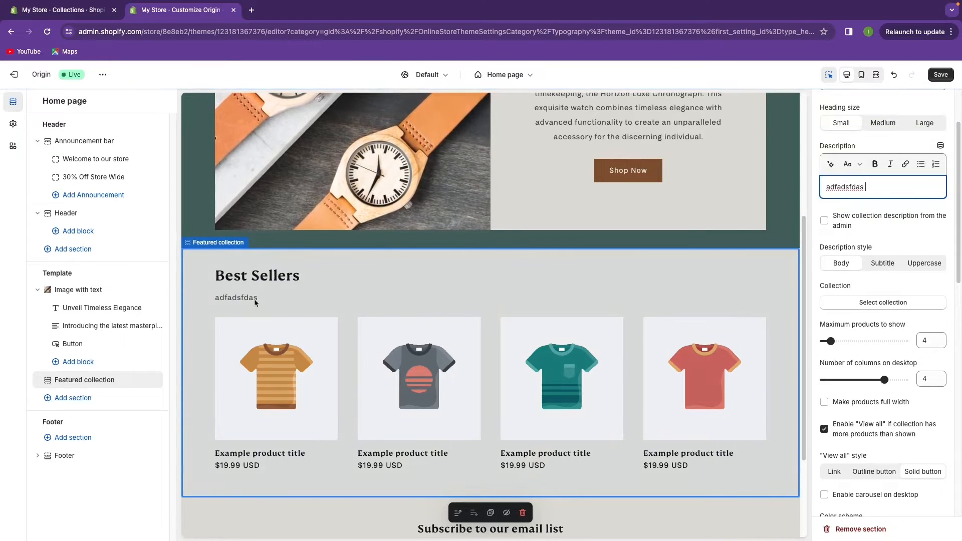
pyautogui.moveTo(865, 187); pyautogui.dragTo(826, 188)
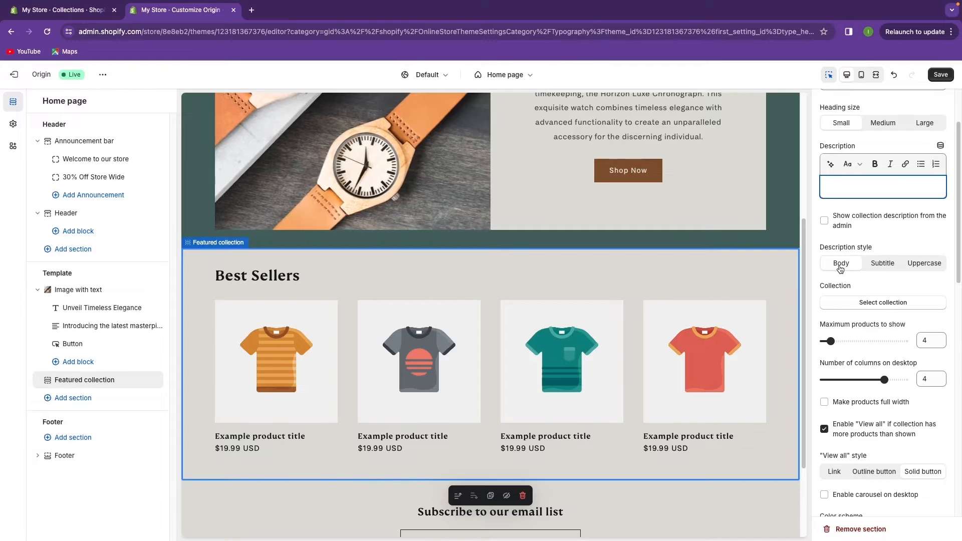
pyautogui.click(882, 264)
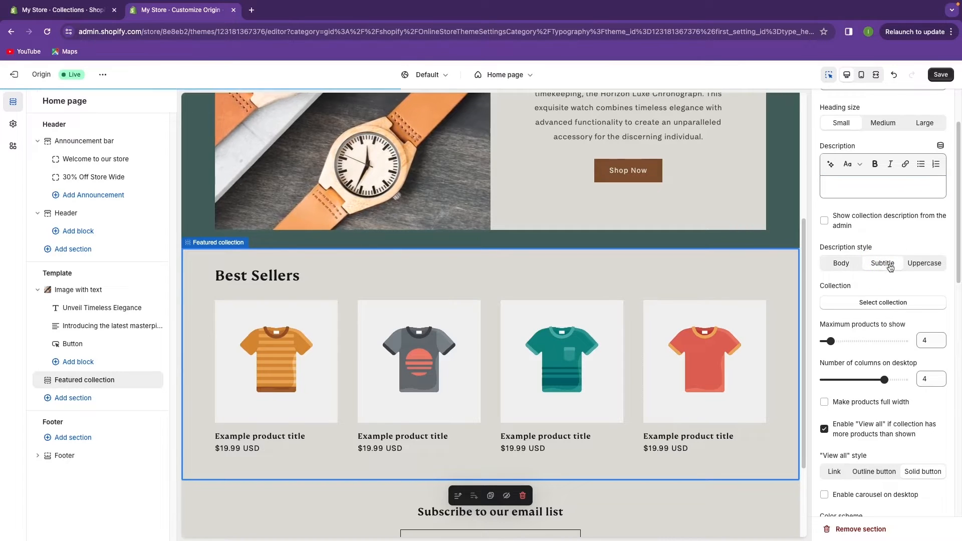
pyautogui.click(925, 268)
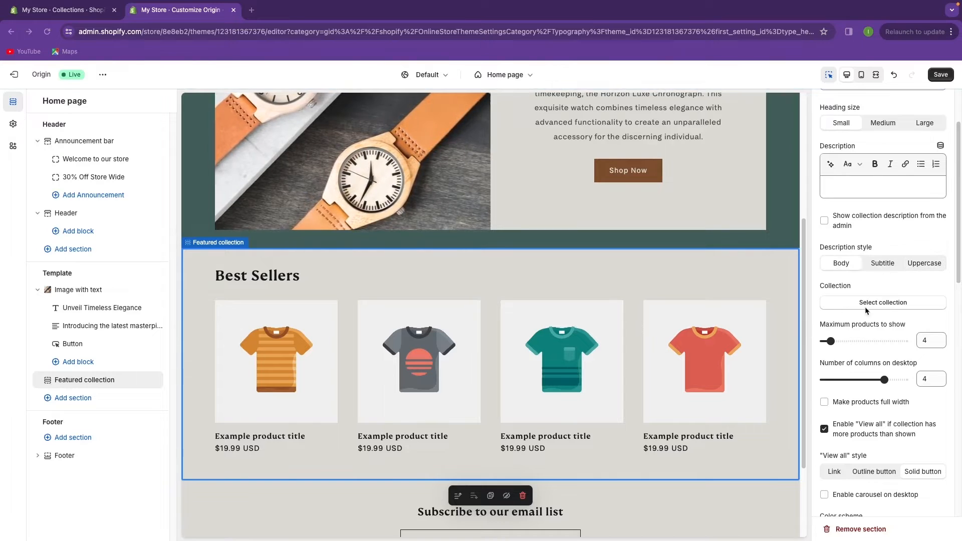
# - Assign the Luxury Watches collection to the Best Sellers section
pyautogui.click(867, 308)
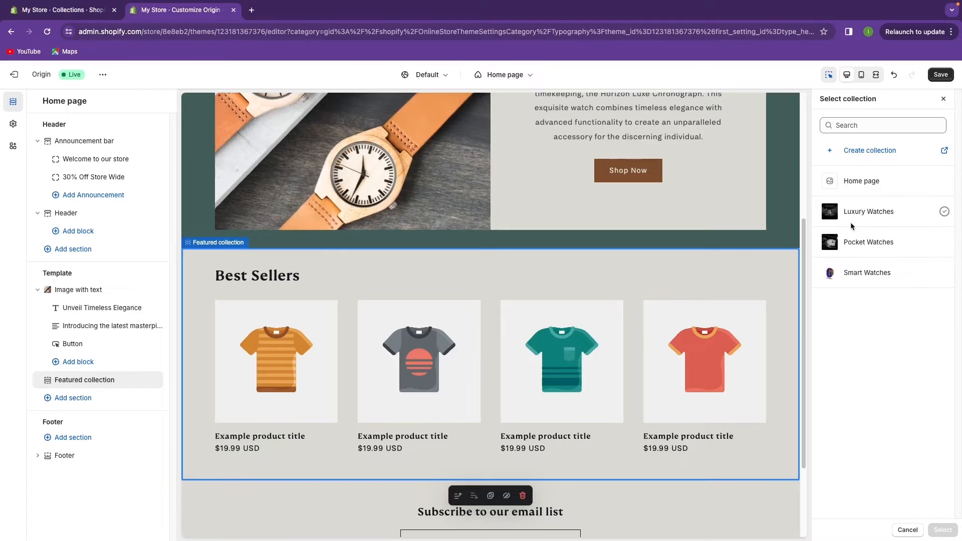
pyautogui.click(863, 217)
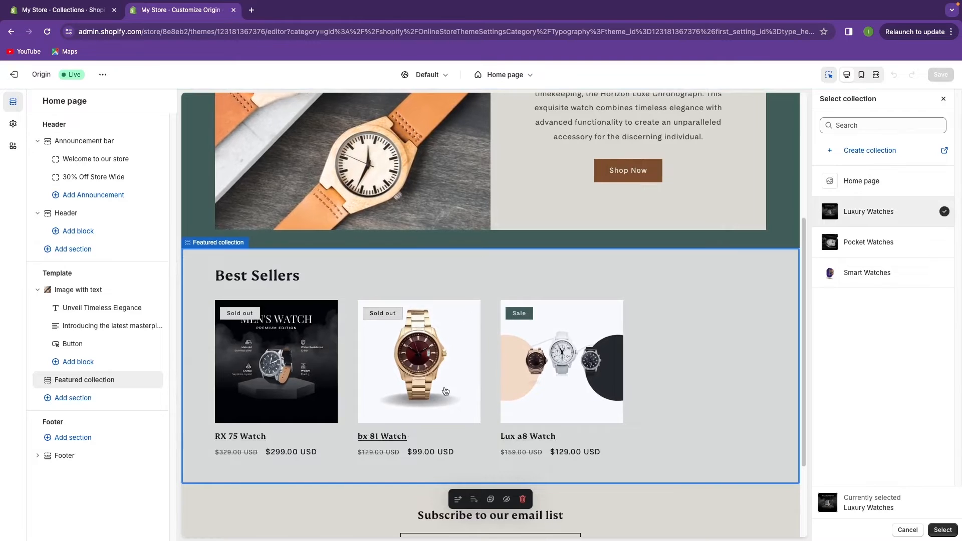
pyautogui.click(942, 530)
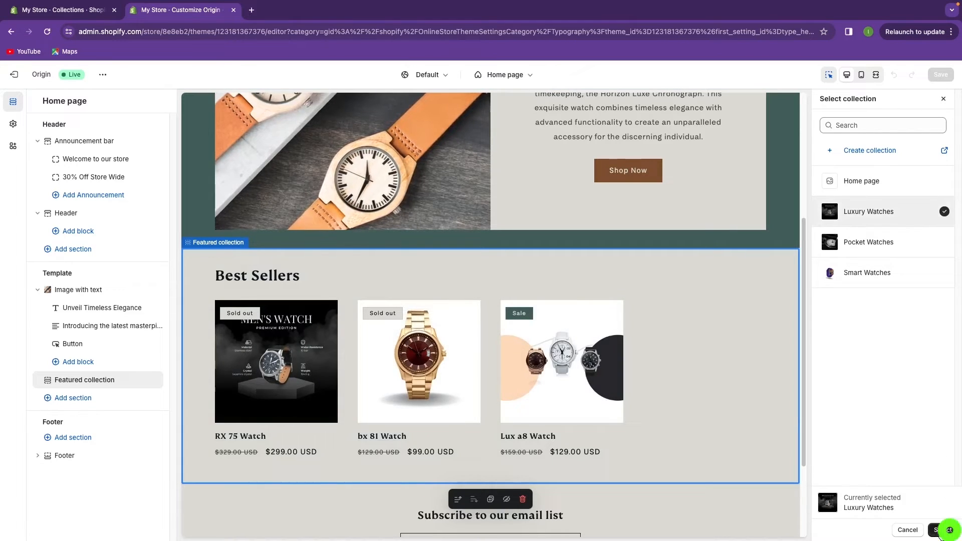
# - Set both the maximum products and the desktop columns to 3, and make the products full width
pyautogui.scroll(-1, 884, 361)
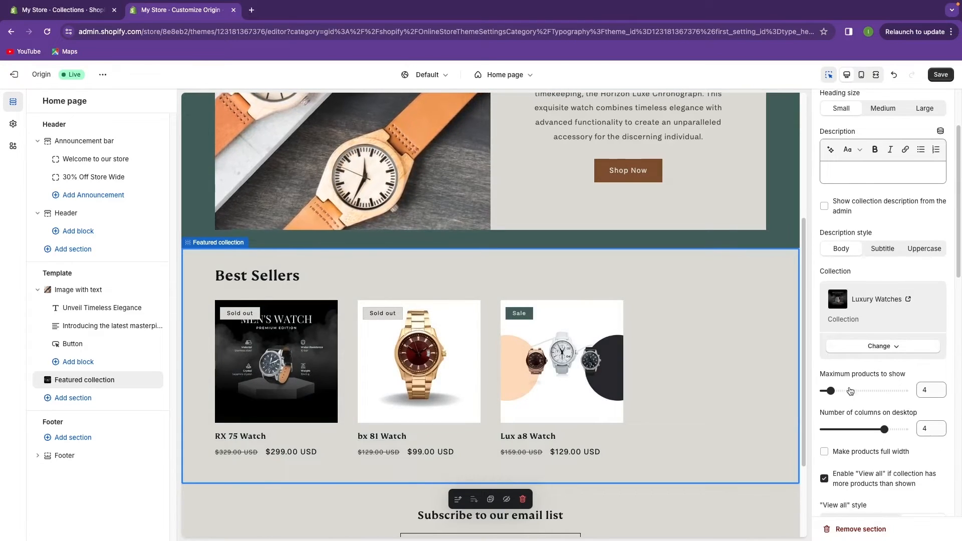
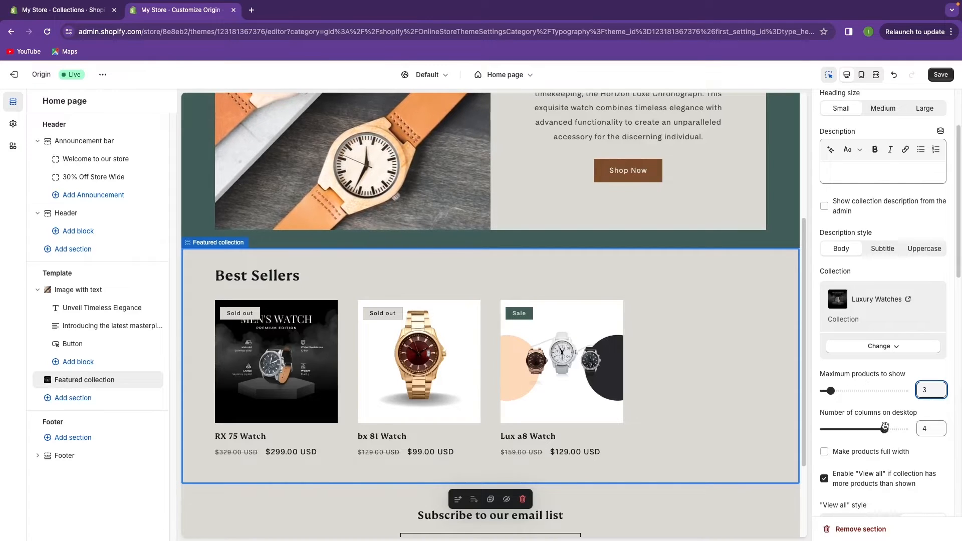
pyautogui.write('3')
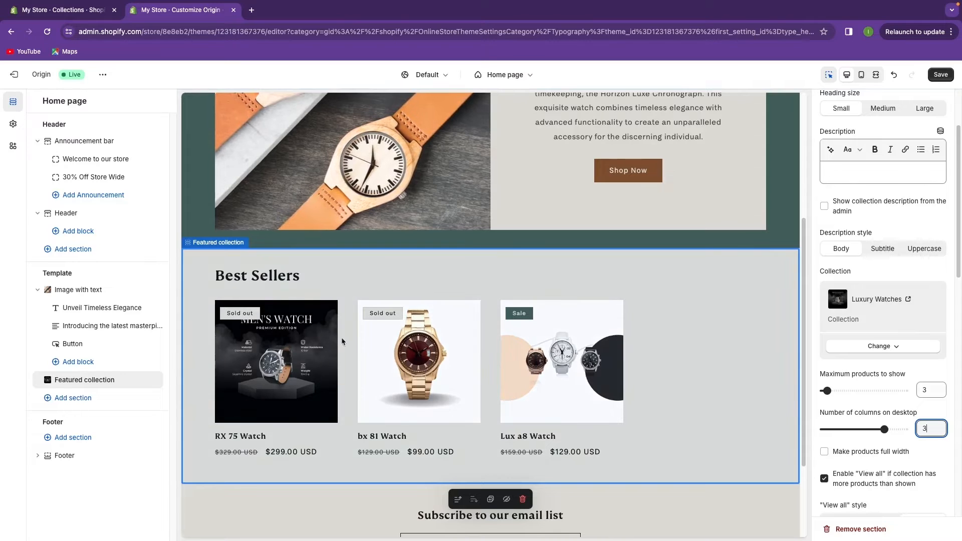
pyautogui.scroll(-1, 904, 440)
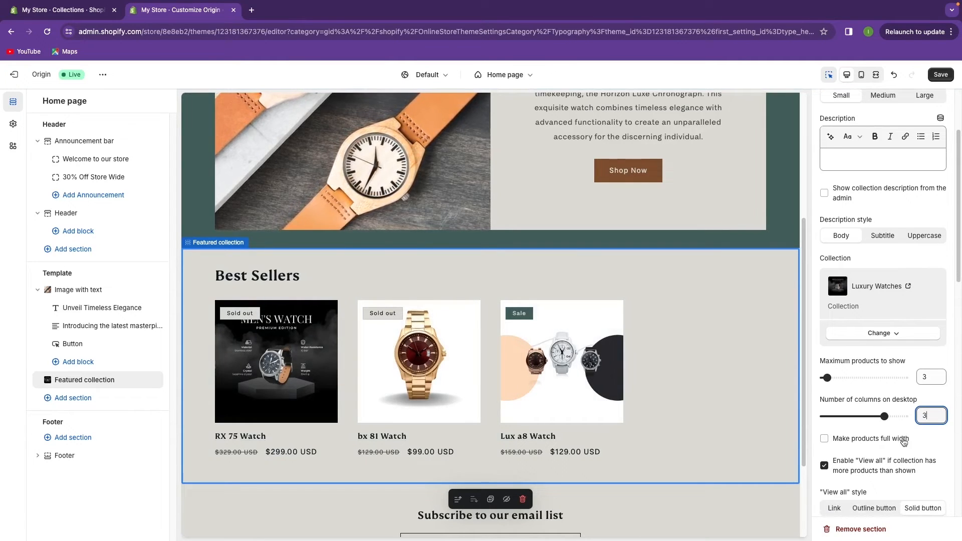
pyautogui.click(825, 439)
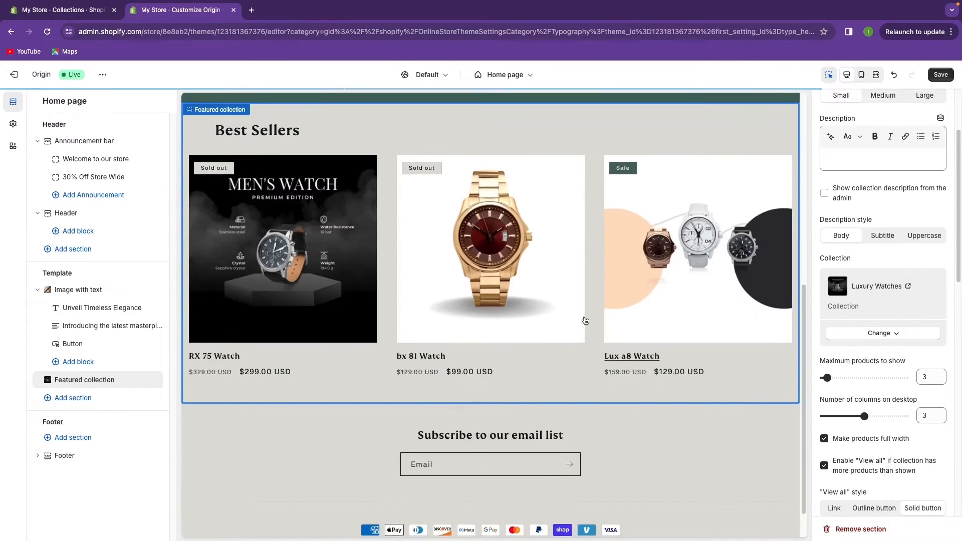
# - Turn off the "View all" option for the Best Sellers section
pyautogui.scroll(5, 426, 286)
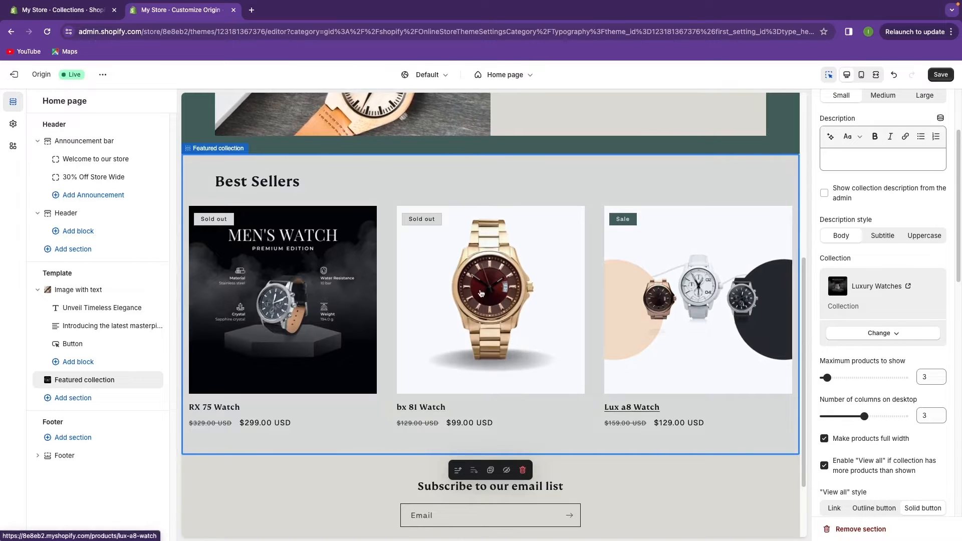
pyautogui.click(120, 377)
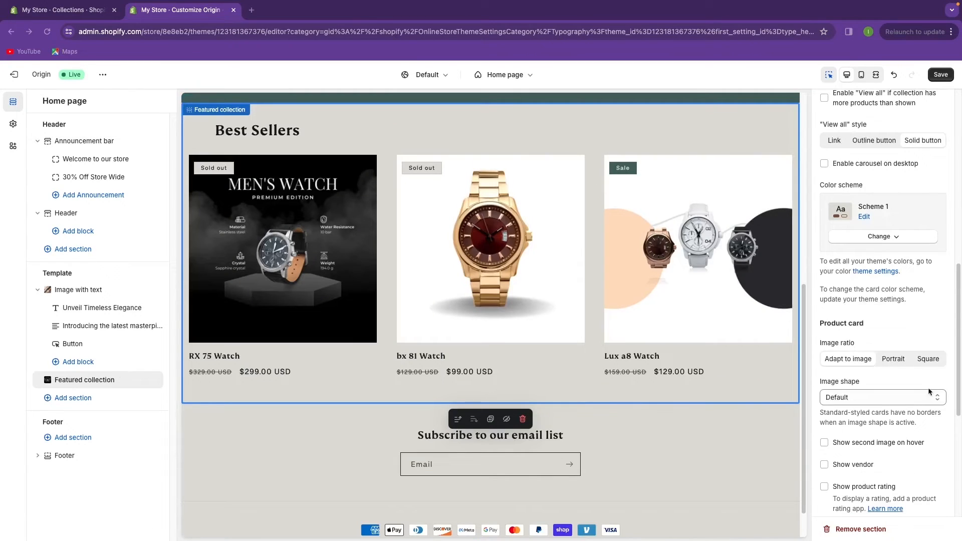
pyautogui.scroll(1, 889, 313)
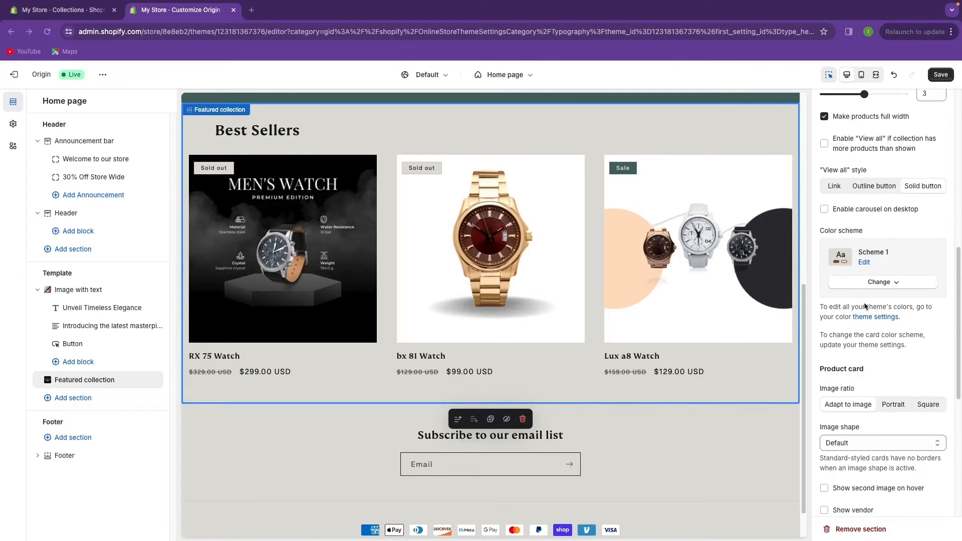
# - Try the Portrait and Square image ratios on the product cards and return to Adapt to image
pyautogui.scroll(-2, 867, 316)
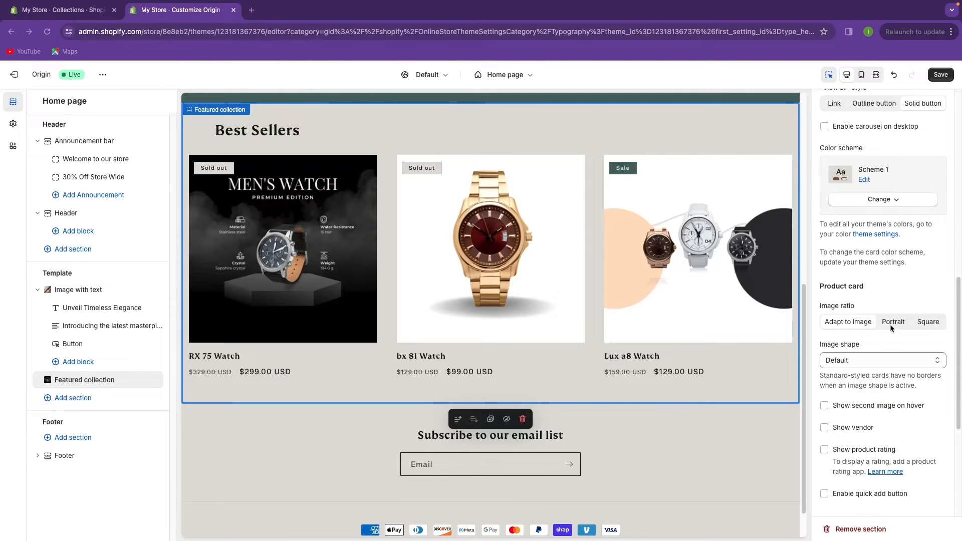
pyautogui.click(849, 332)
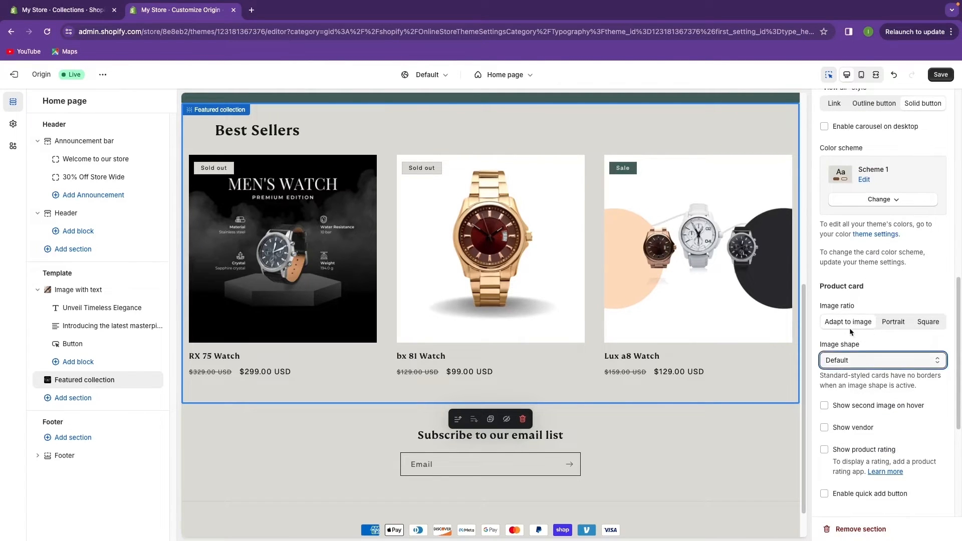
pyautogui.click(897, 323)
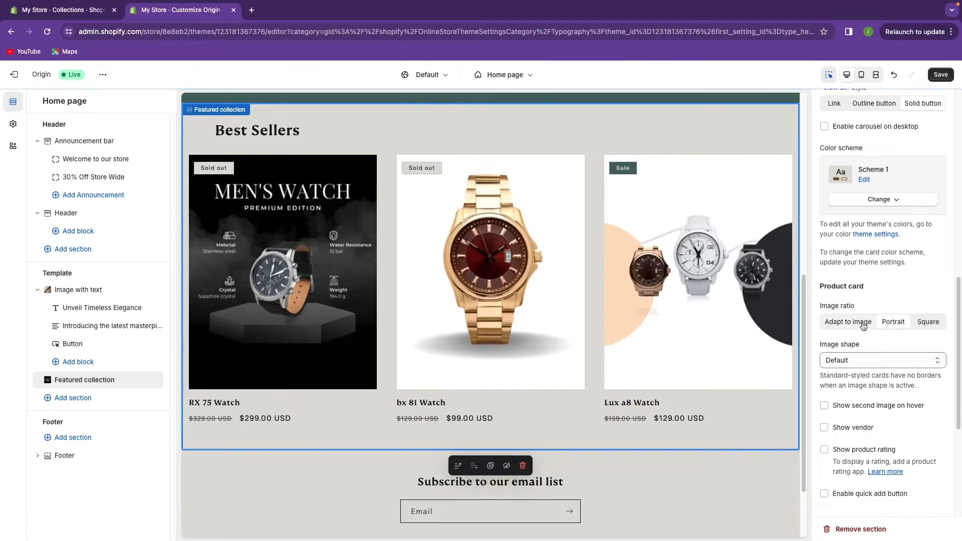
pyautogui.click(927, 324)
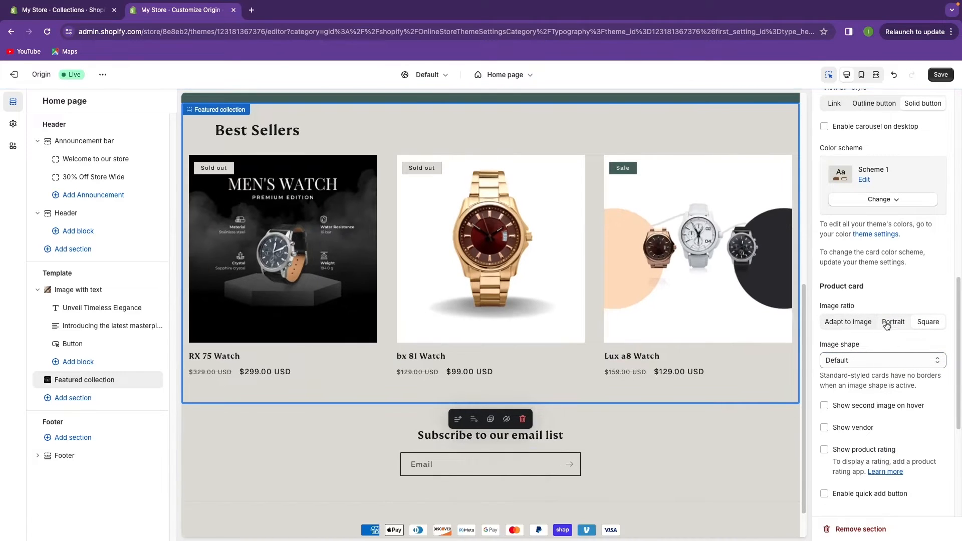
pyautogui.click(858, 323)
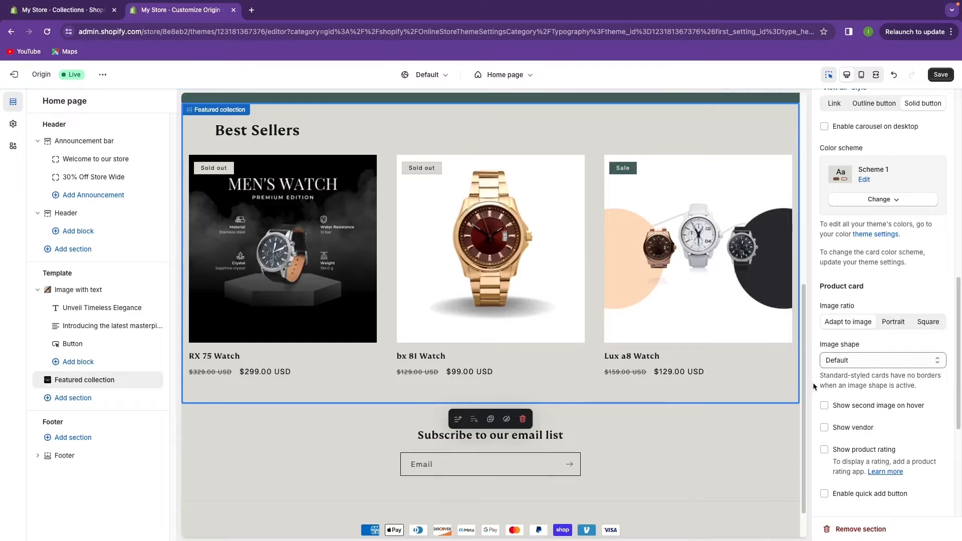
# - Try the Arch, Chevron left and Diamond image shapes on the product cards and return to Default
pyautogui.click(872, 362)
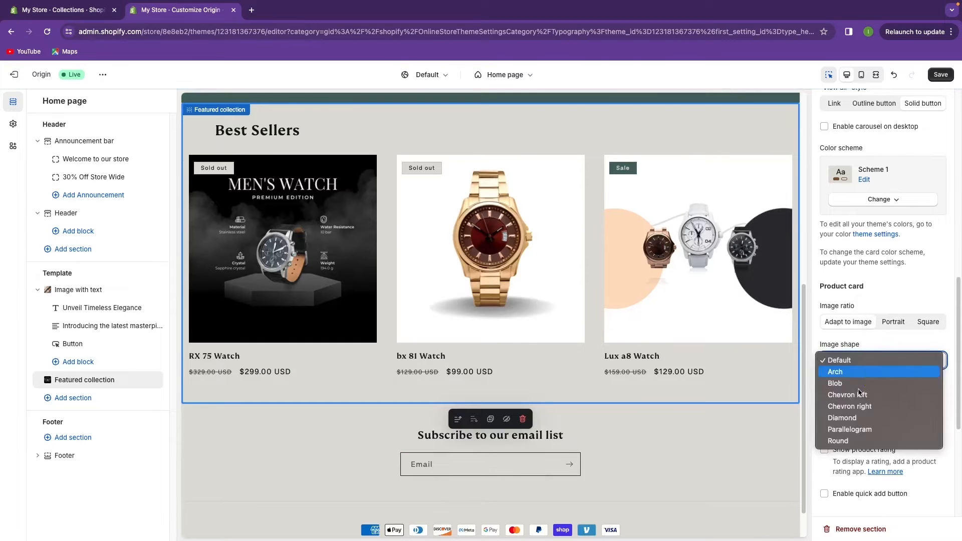
pyautogui.click(863, 372)
pyautogui.click(863, 367)
pyautogui.click(860, 383)
pyautogui.click(862, 361)
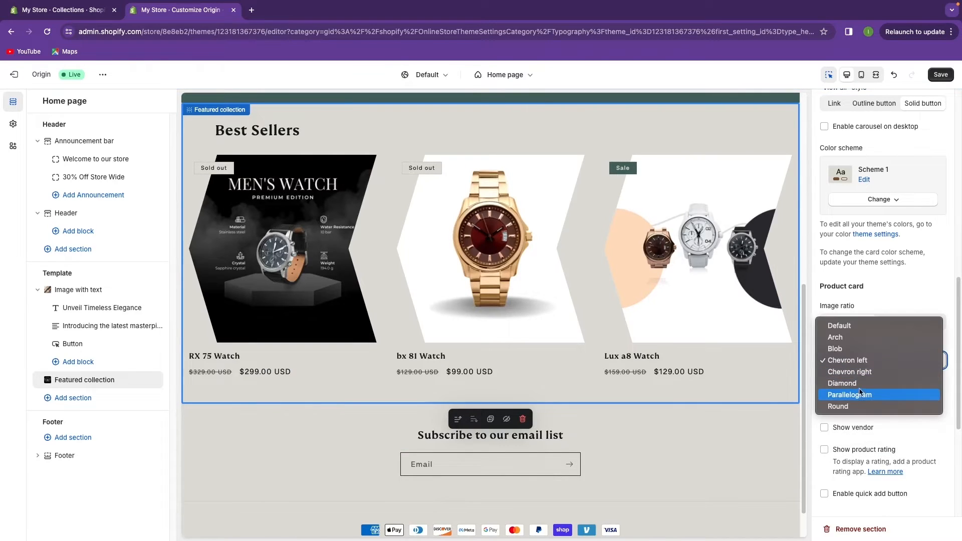
pyautogui.click(860, 383)
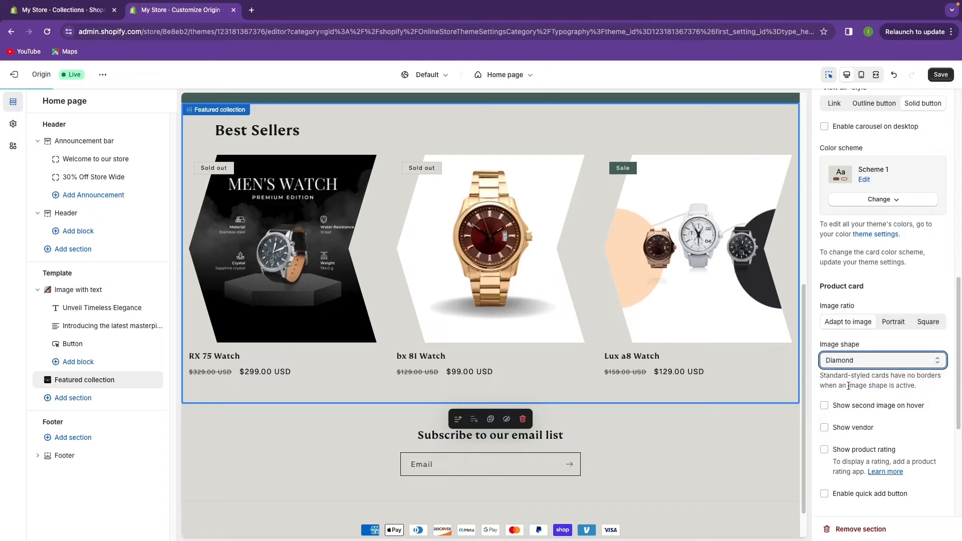
pyautogui.click(860, 361)
pyautogui.click(852, 303)
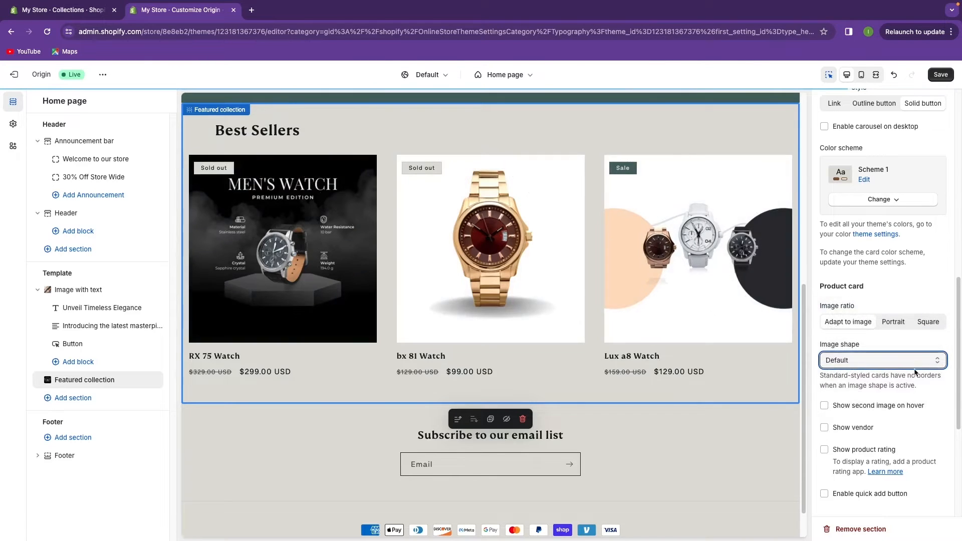
# - Set the product card image shape to Round and review the section in the page preview
pyautogui.click(857, 361)
pyautogui.click(848, 441)
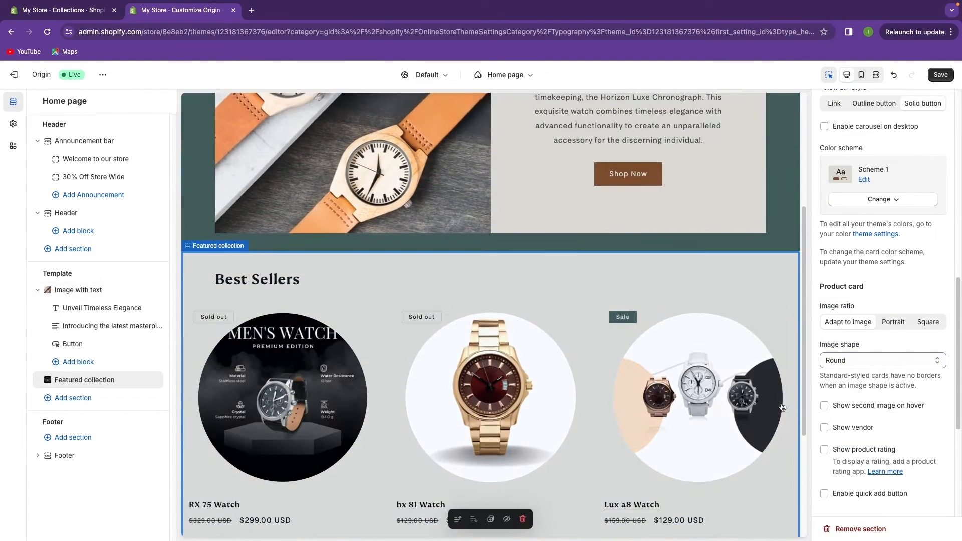
pyautogui.scroll(-3, 647, 361)
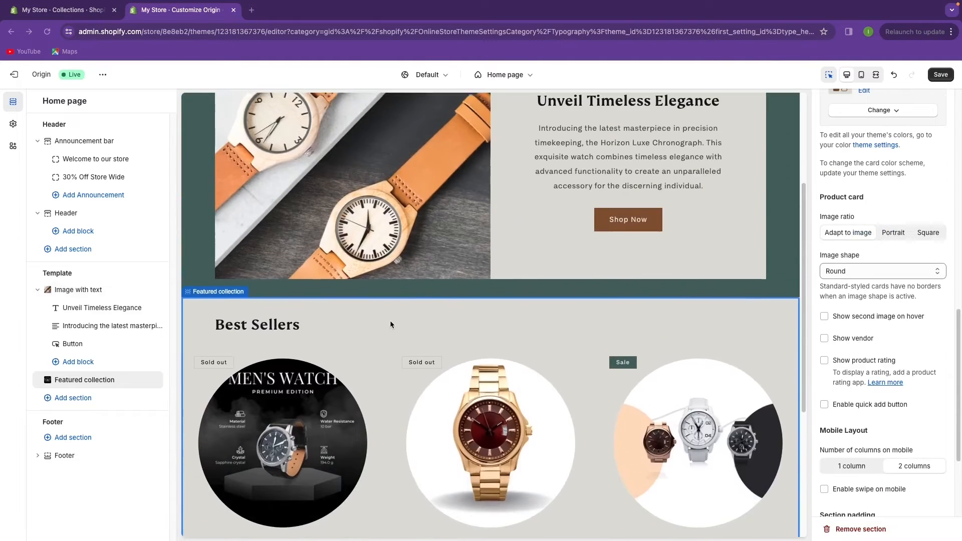
pyautogui.scroll(1, 390, 320)
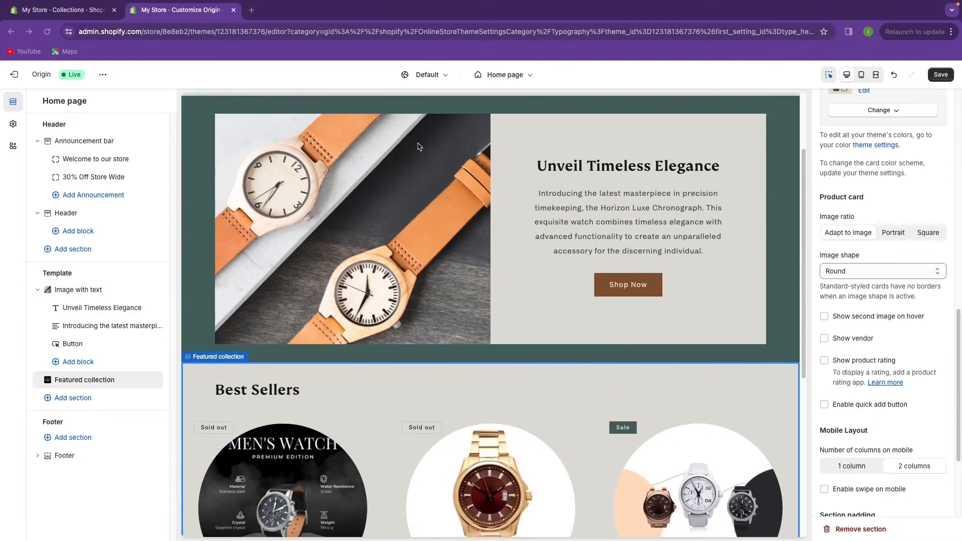
pyautogui.scroll(-3, 386, 222)
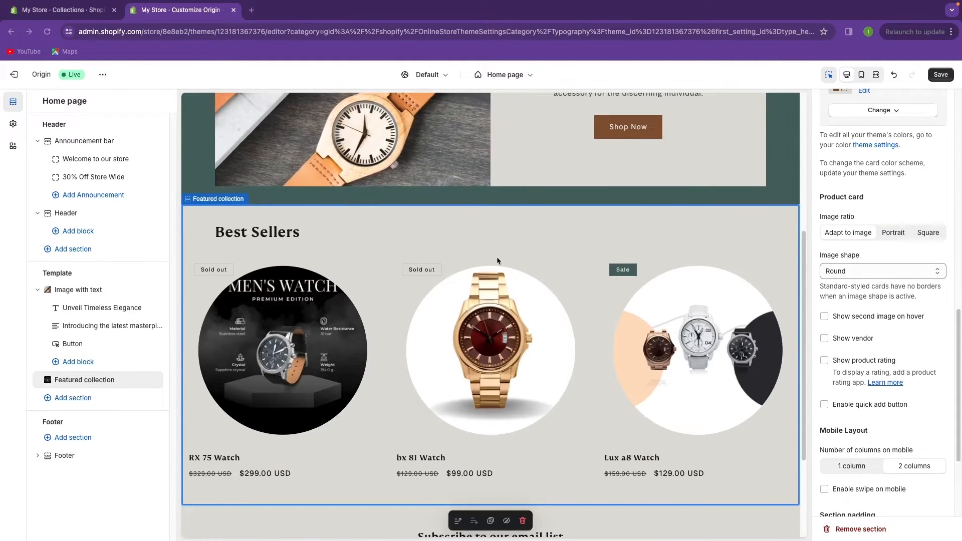
# - Add a Multirow section below the Best Sellers featured collection on the home page
pyautogui.scroll(-1, 553, 285)
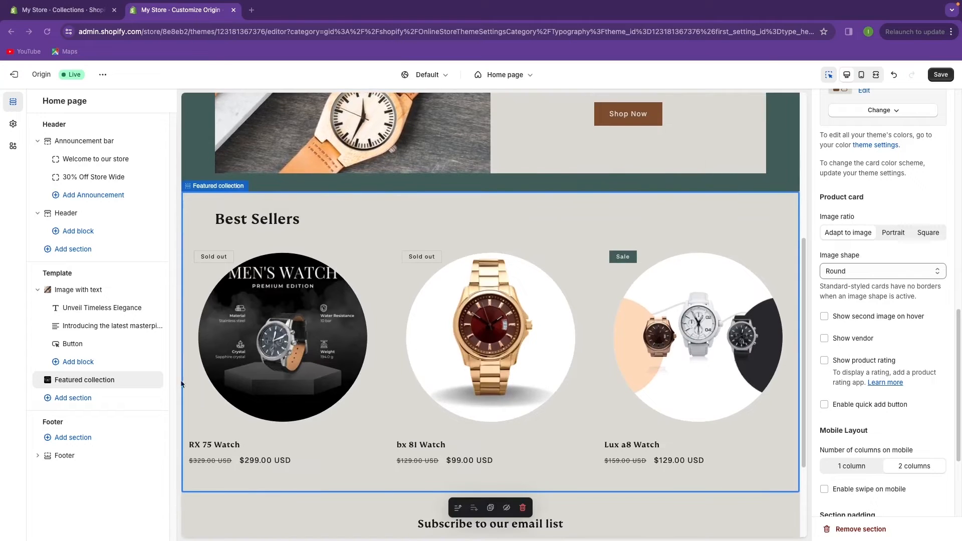
pyautogui.click(74, 398)
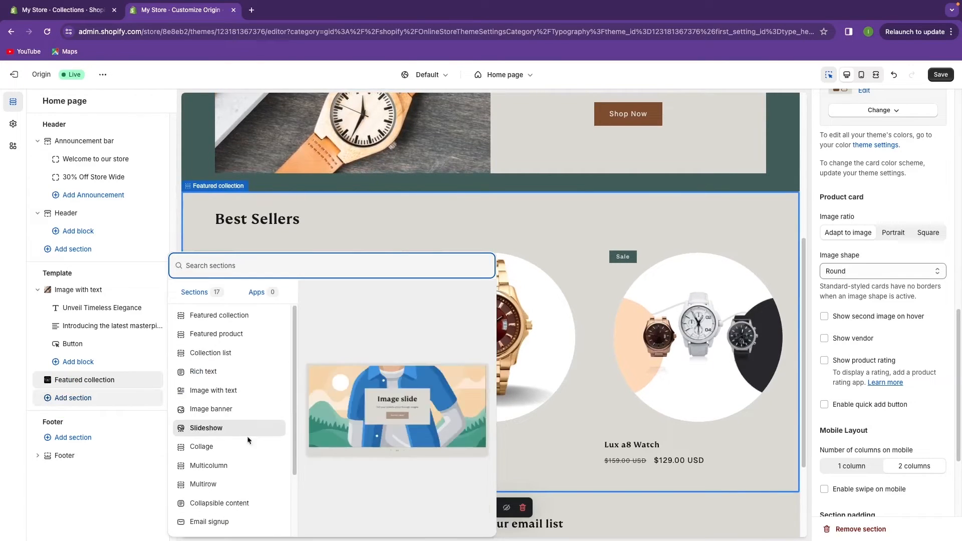
pyautogui.click(210, 484)
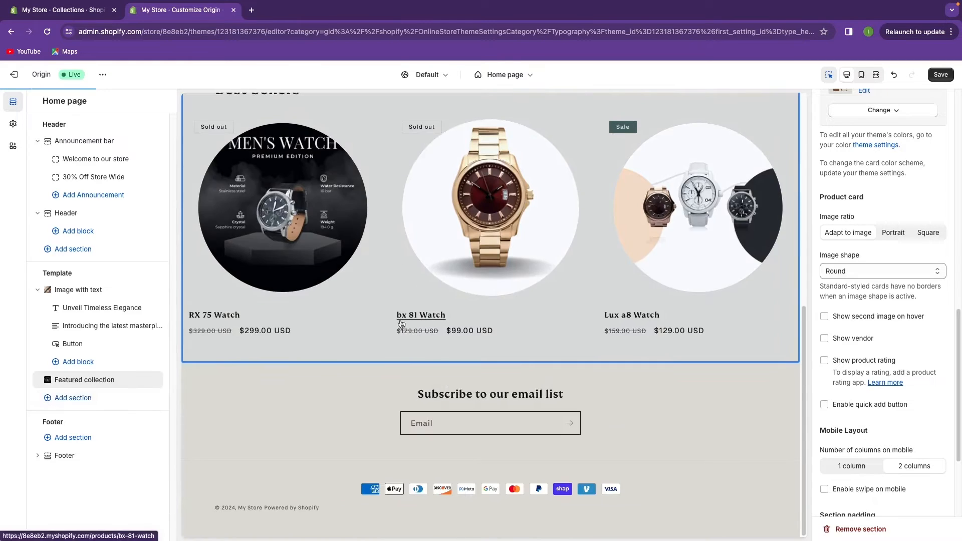
# - Examine the placeholder rows of the new Multirow section in the page preview
pyautogui.scroll(13, 516, 255)
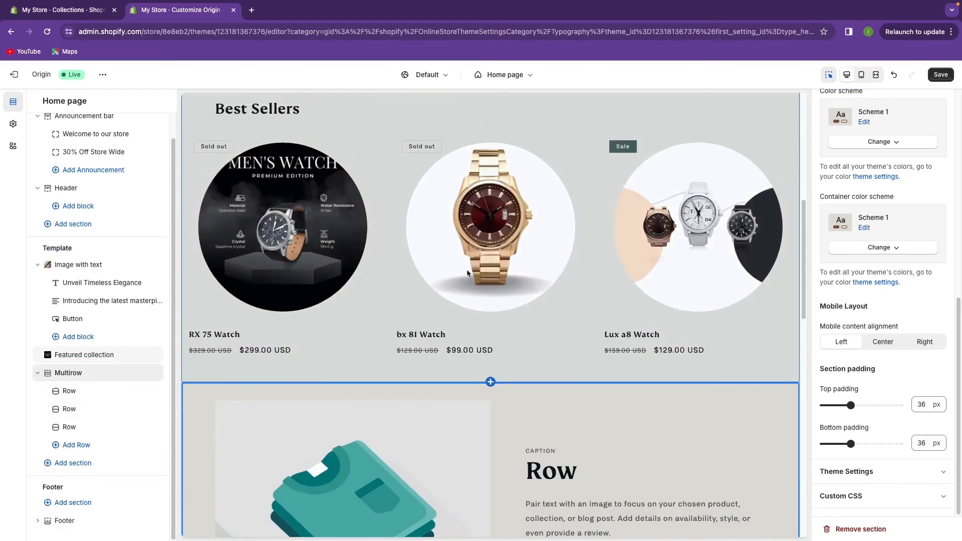
pyautogui.scroll(-18, 396, 261)
pyautogui.scroll(9, 406, 264)
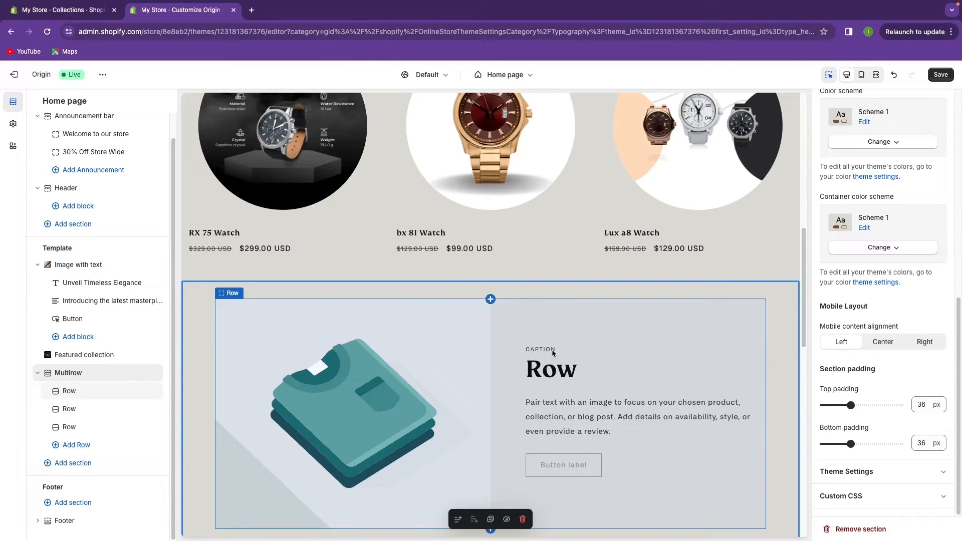
pyautogui.scroll(-2, 316, 362)
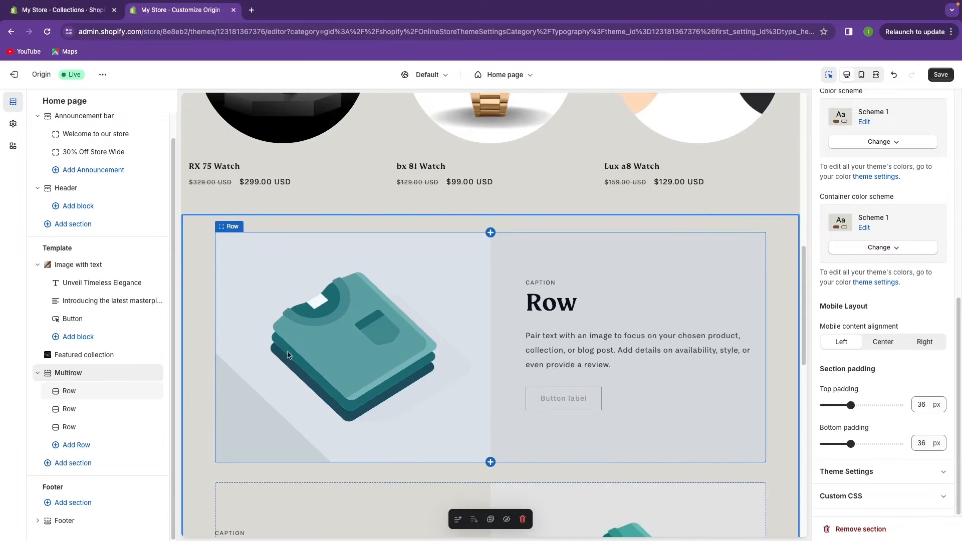
pyautogui.scroll(-3, 371, 328)
pyautogui.scroll(1, 386, 253)
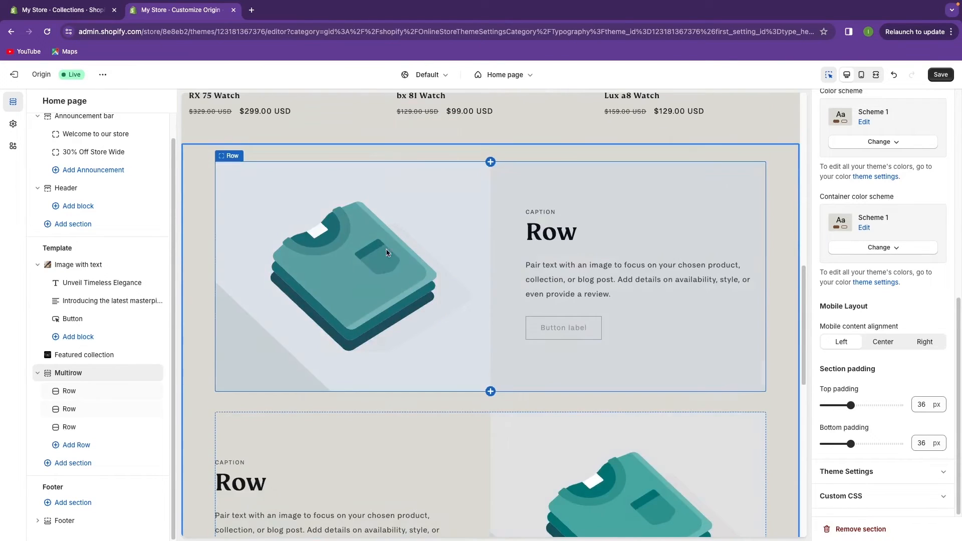
pyautogui.scroll(-10, 618, 268)
pyautogui.scroll(5, 618, 268)
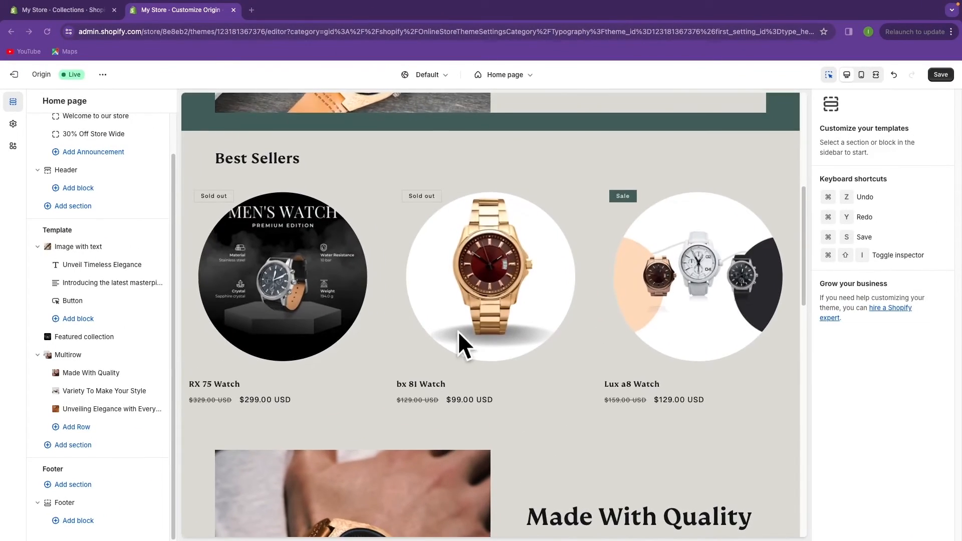
# - Review the images, headings and Shop Now buttons of the customized Multirow rows in the page preview
pyautogui.scroll(-12, 464, 339)
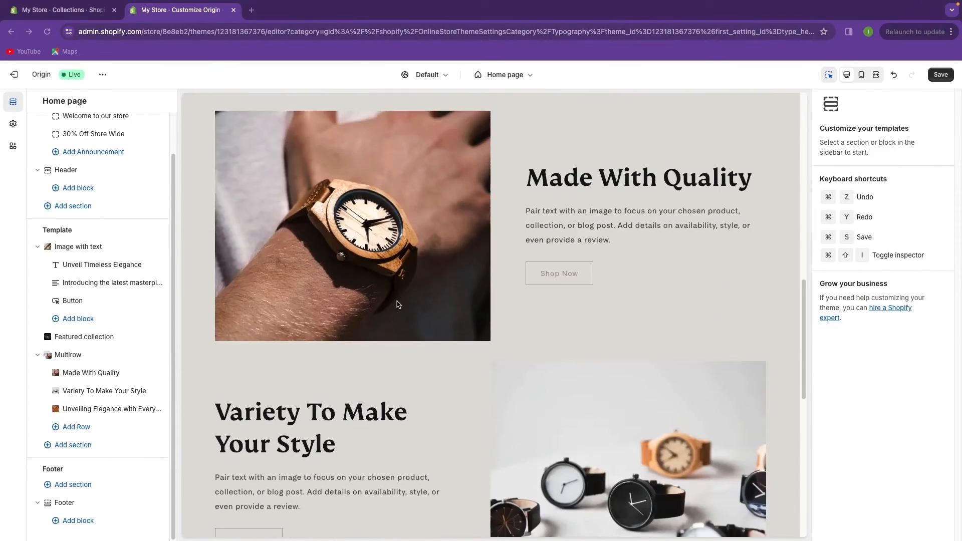
pyautogui.scroll(-5, 413, 291)
pyautogui.scroll(1, 546, 441)
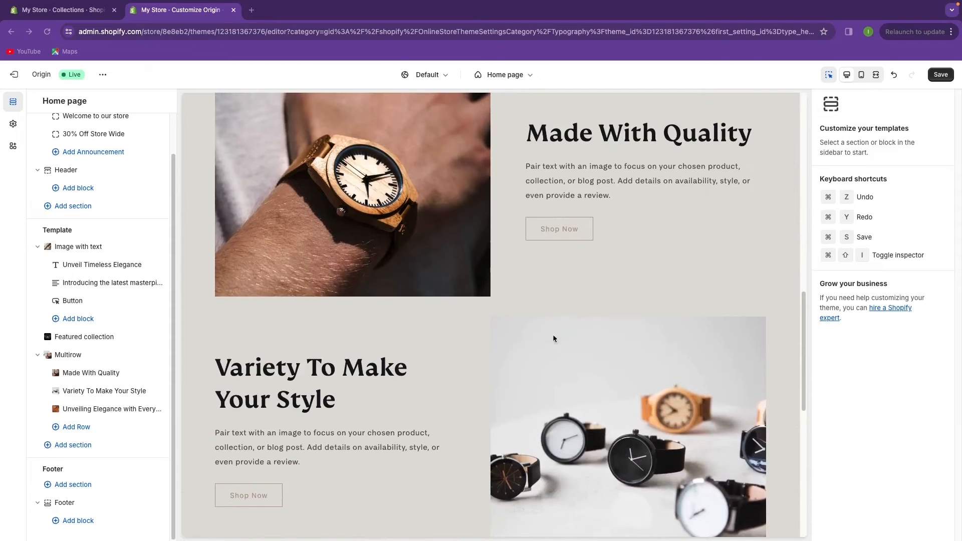
pyautogui.scroll(-3, 552, 301)
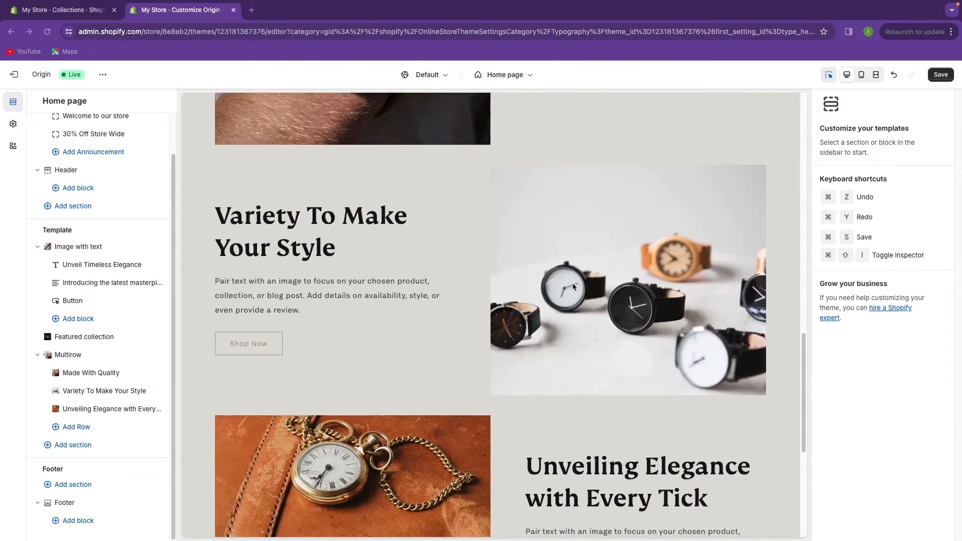
pyautogui.scroll(5, 573, 286)
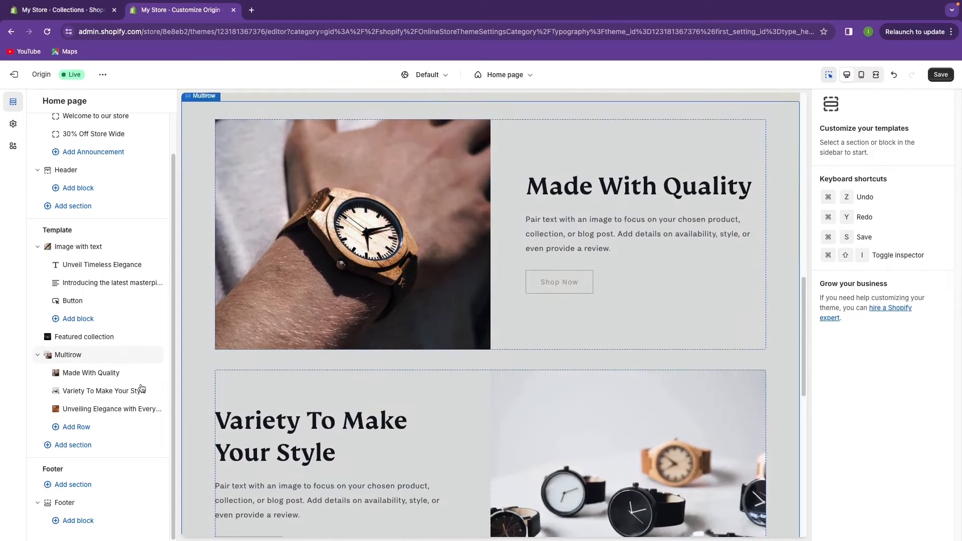
# - Try hiding the Made With Quality row of the Multirow section and show it again after browsing the available sections
pyautogui.click(155, 372)
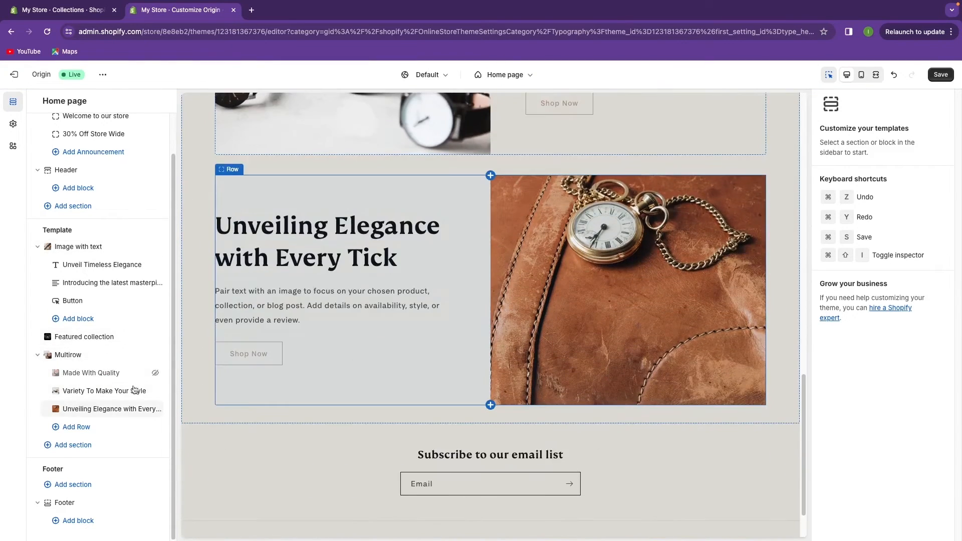
pyautogui.click(74, 446)
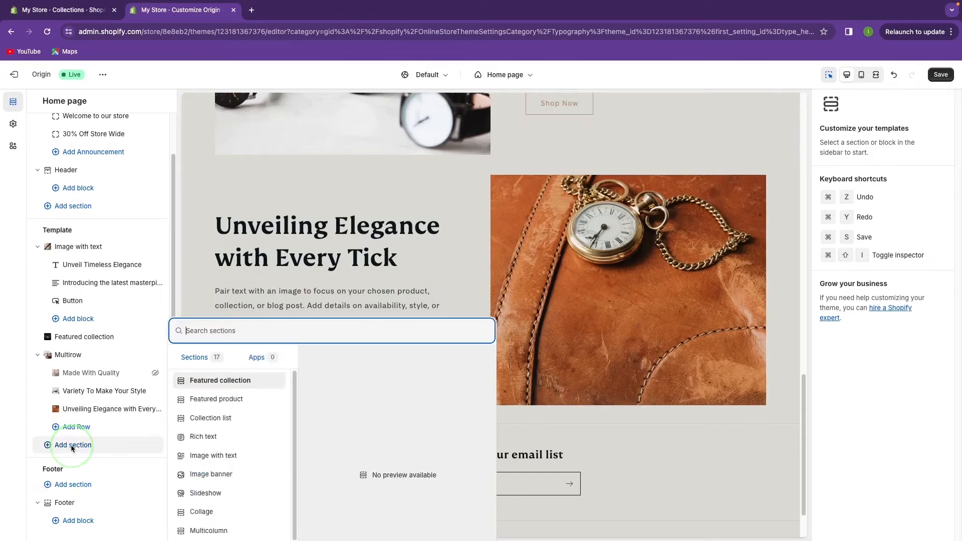
pyautogui.scroll(-2, 233, 425)
pyautogui.scroll(2, 221, 451)
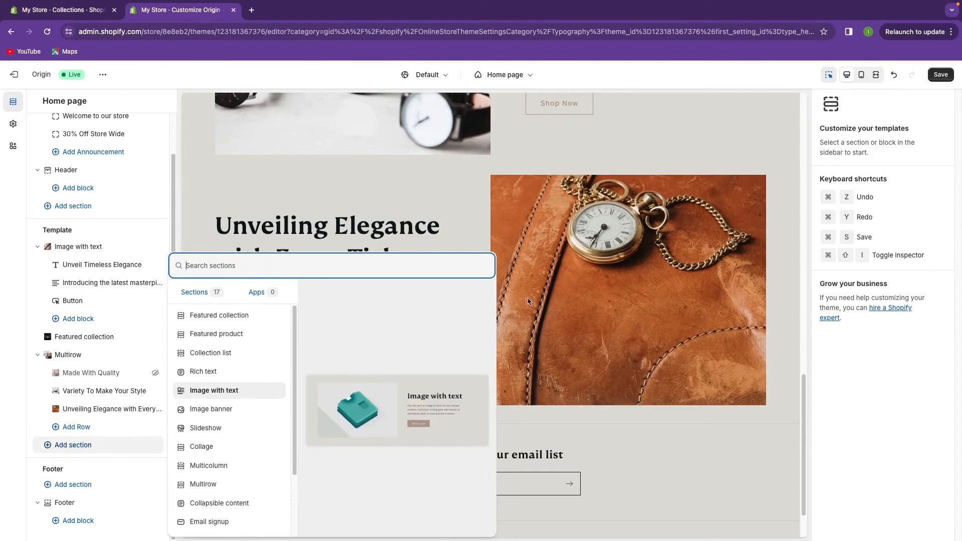
pyautogui.click(207, 230)
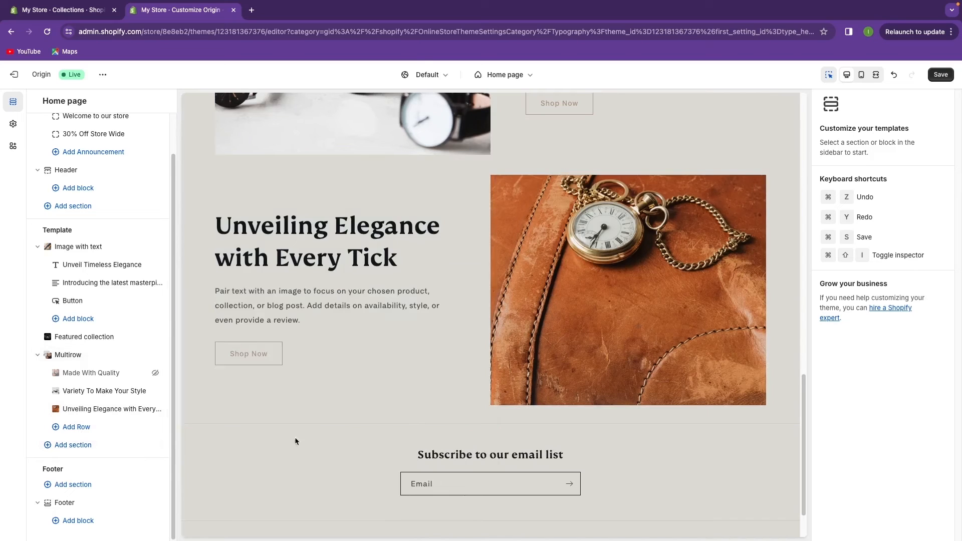
pyautogui.click(156, 373)
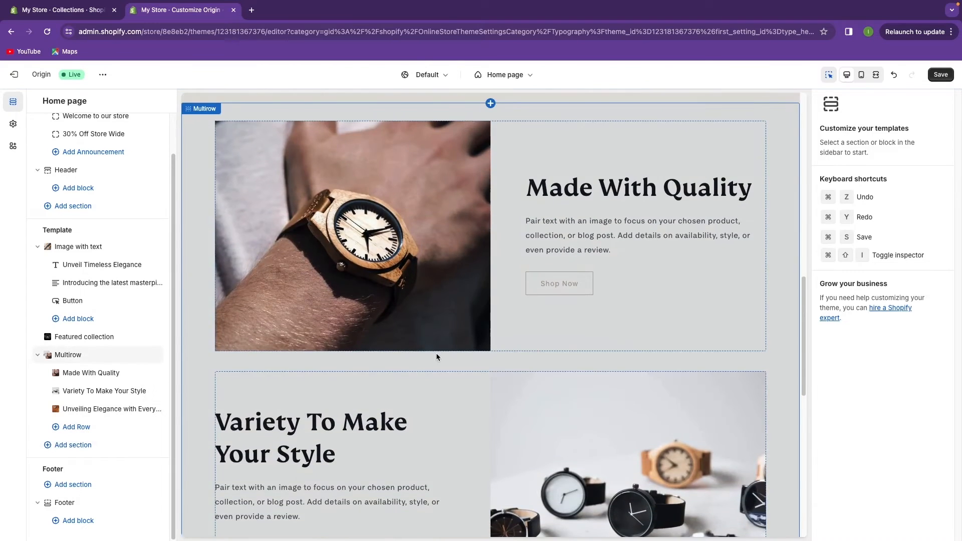
# - Turn on policy links in the footer settings and save the theme changes
pyautogui.scroll(-10, 438, 354)
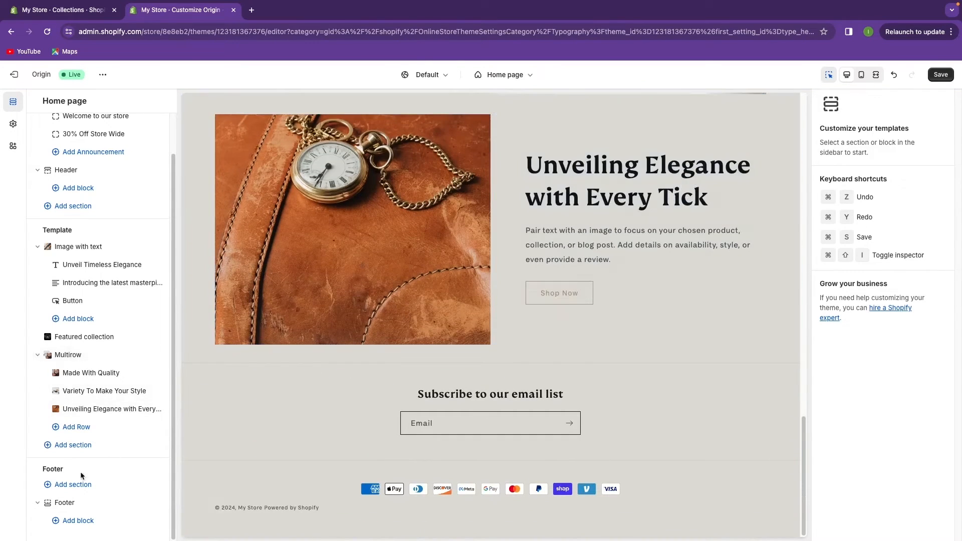
pyautogui.click(121, 504)
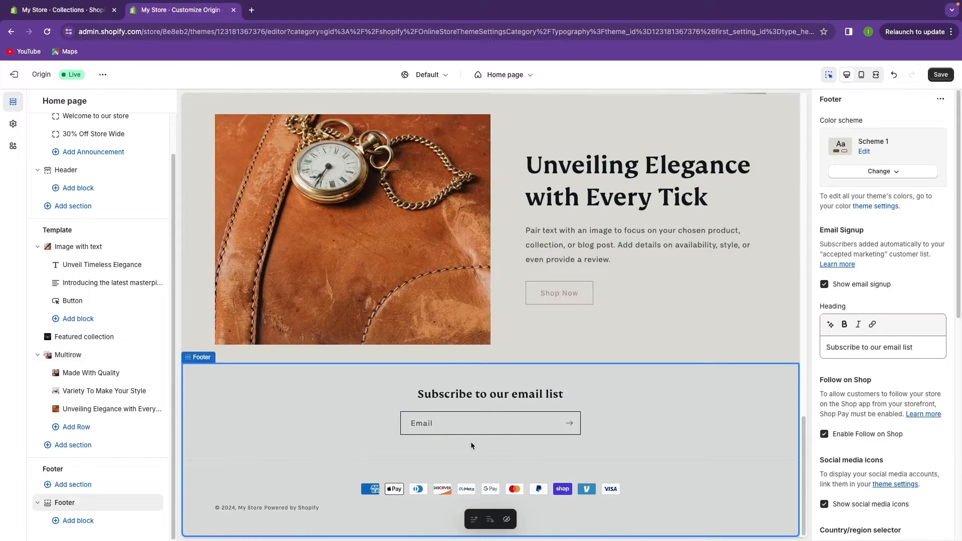
pyautogui.scroll(-6, 880, 393)
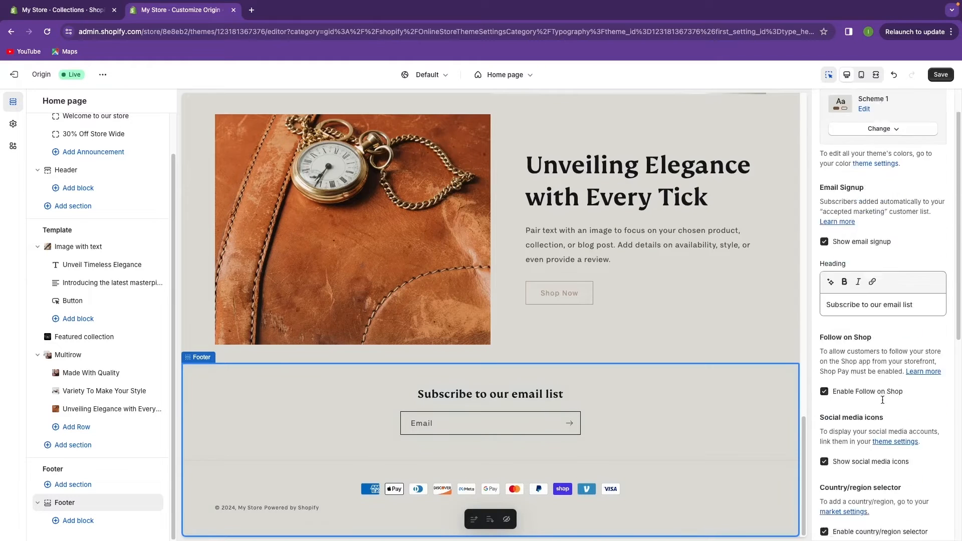
pyautogui.scroll(4, 877, 403)
pyautogui.scroll(2, 876, 404)
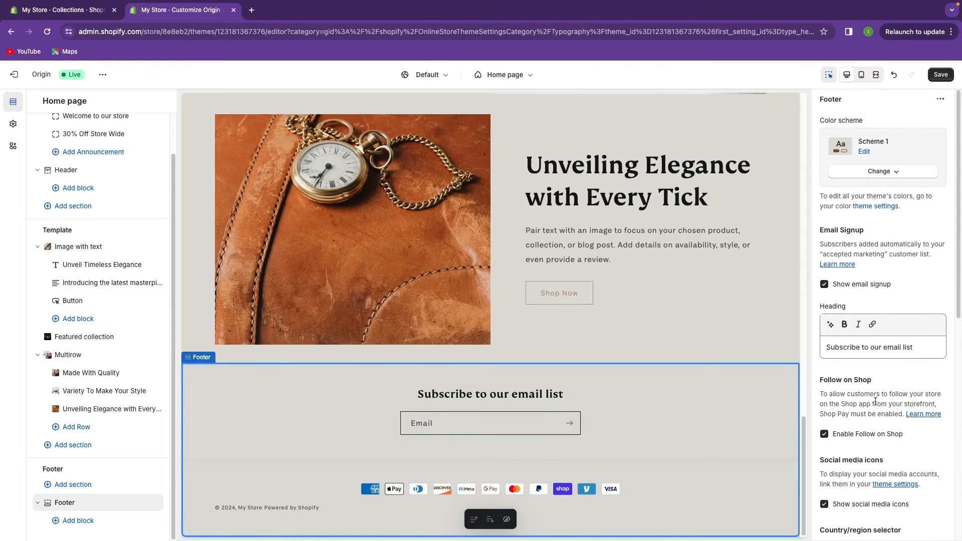
pyautogui.scroll(-8, 874, 396)
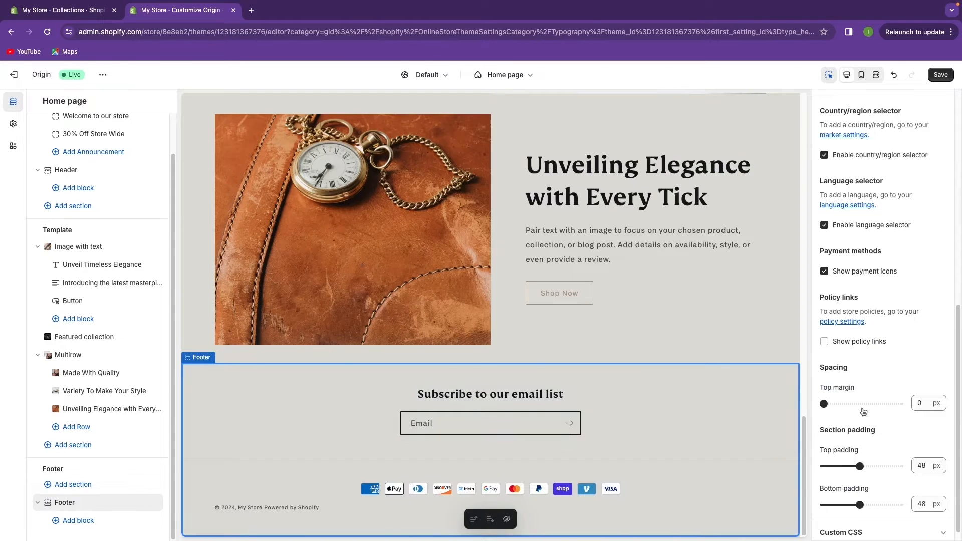
pyautogui.click(828, 344)
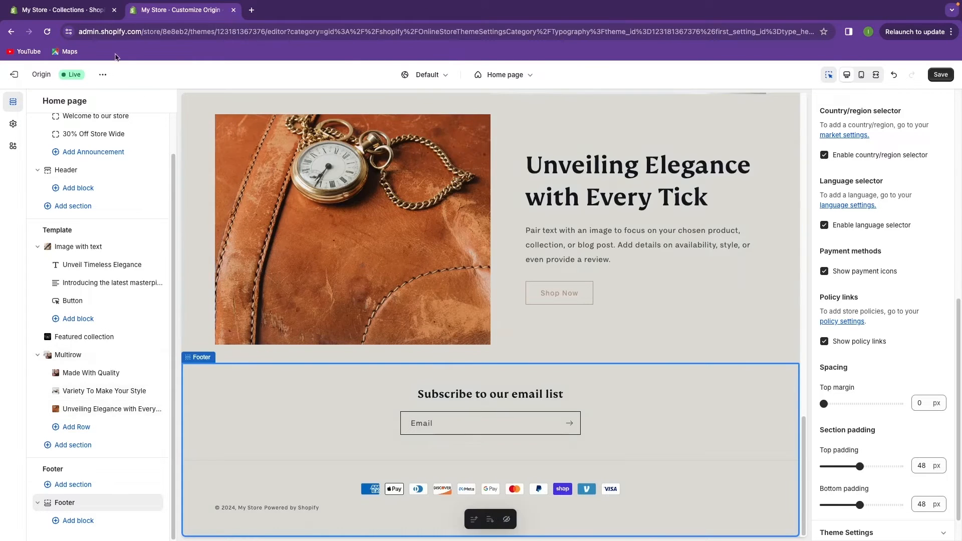
pyautogui.click(80, 10)
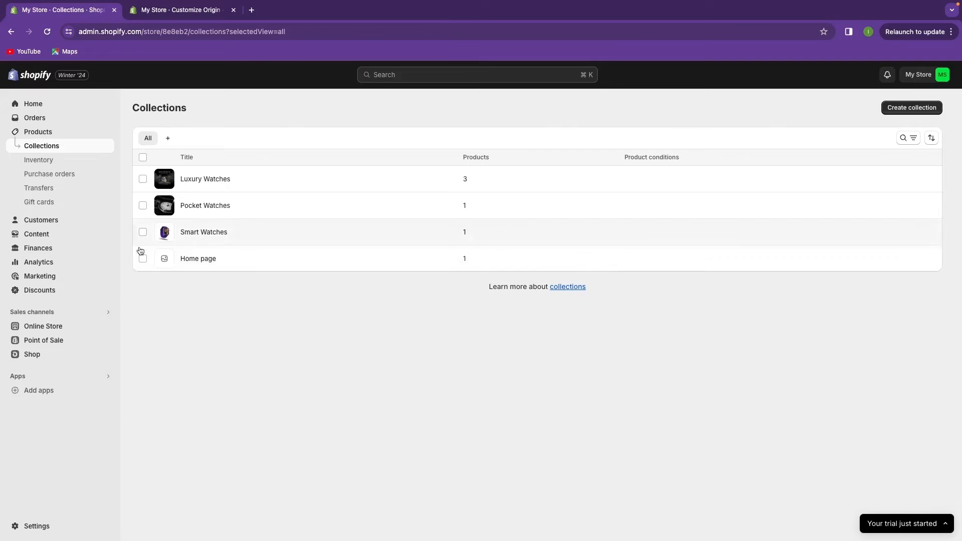
pyautogui.click(170, 11)
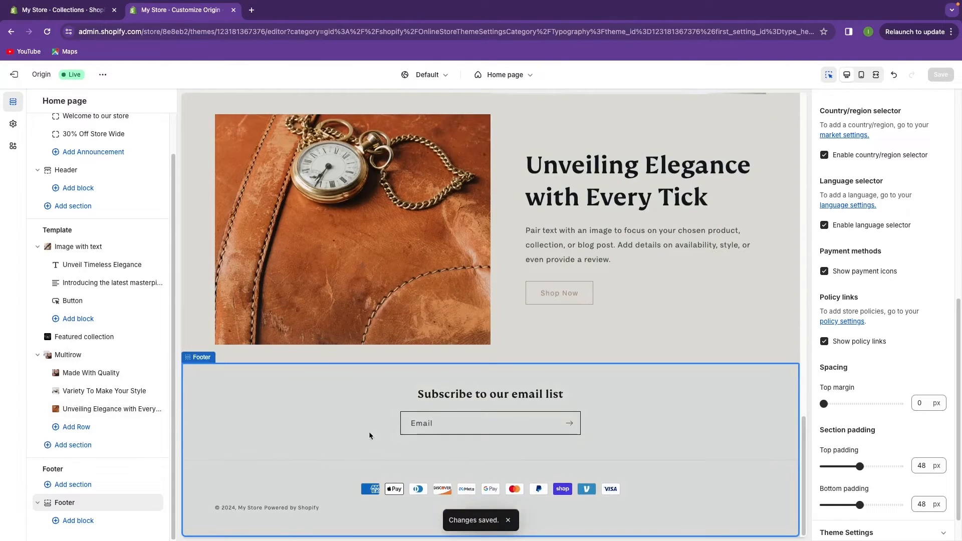
# - Switch to the Shopify admin and open the store's Policies settings
pyautogui.click(65, 11)
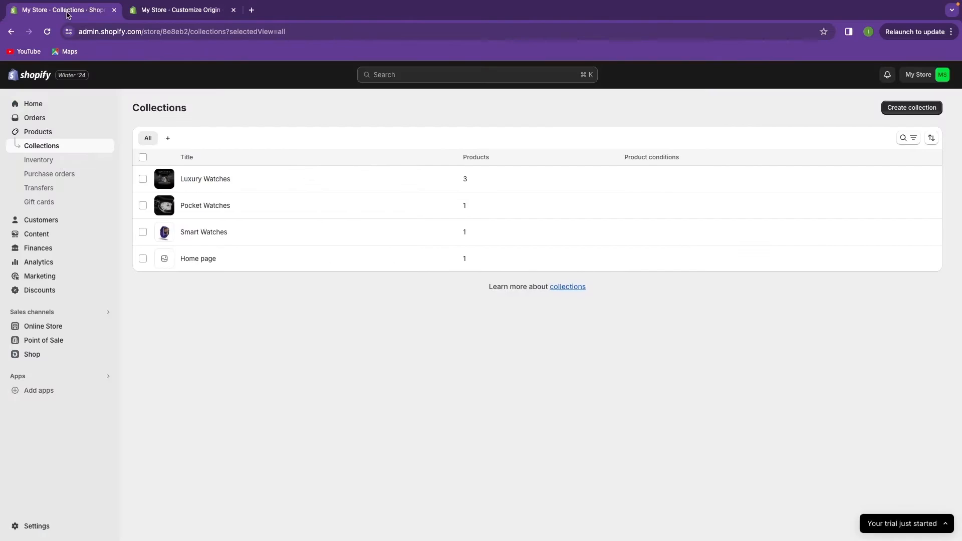
pyautogui.click(36, 527)
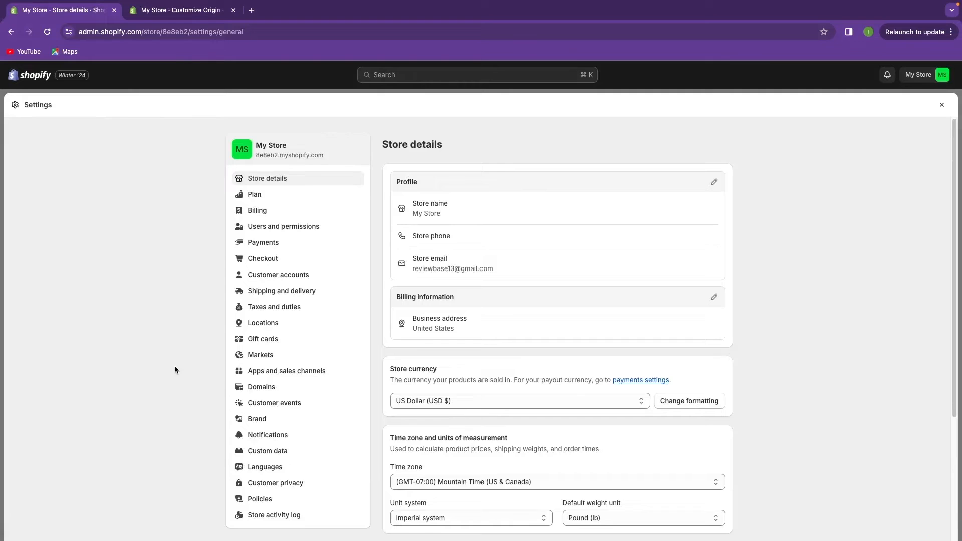
pyautogui.scroll(-1, 229, 451)
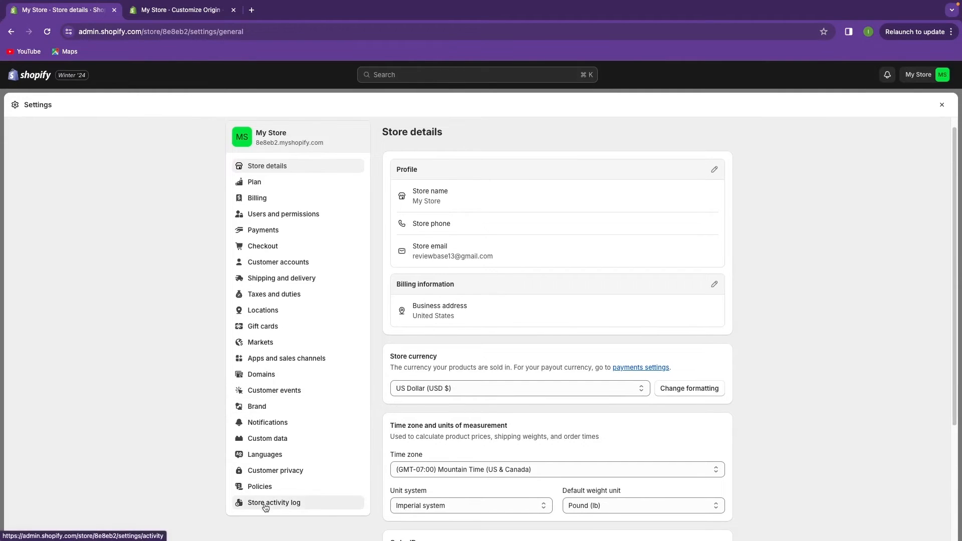
pyautogui.click(268, 487)
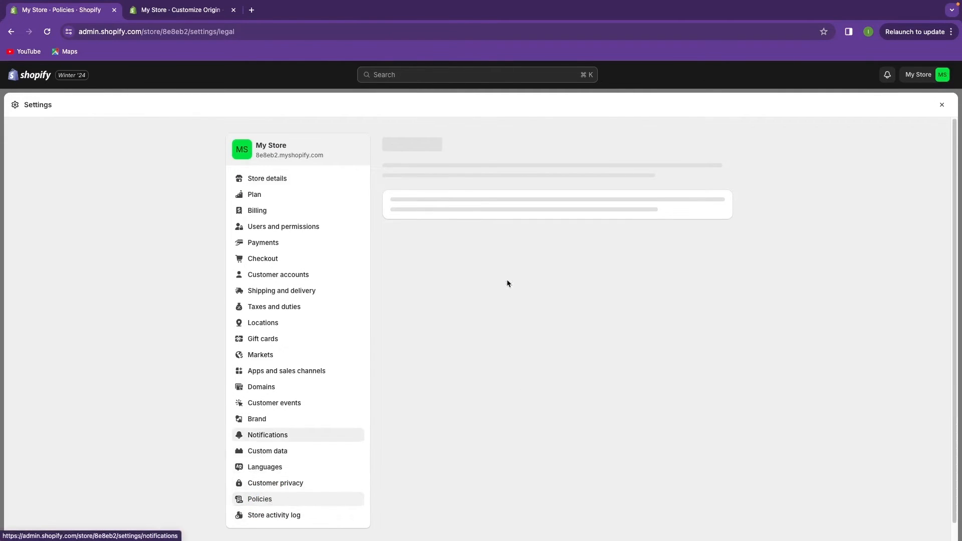
# - Create the written return and refund policy from the template and read through its text
pyautogui.scroll(-4, 481, 301)
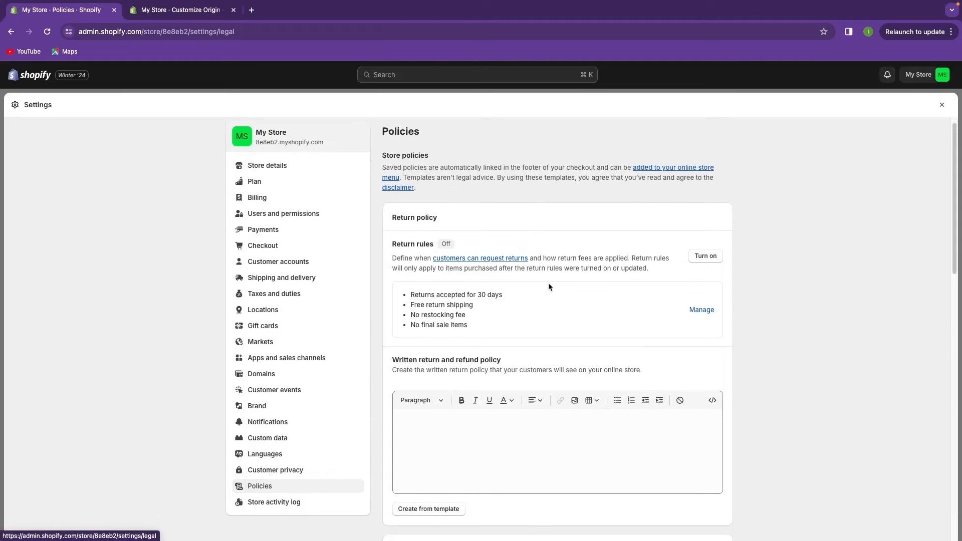
pyautogui.scroll(2, 444, 299)
pyautogui.scroll(1, 406, 195)
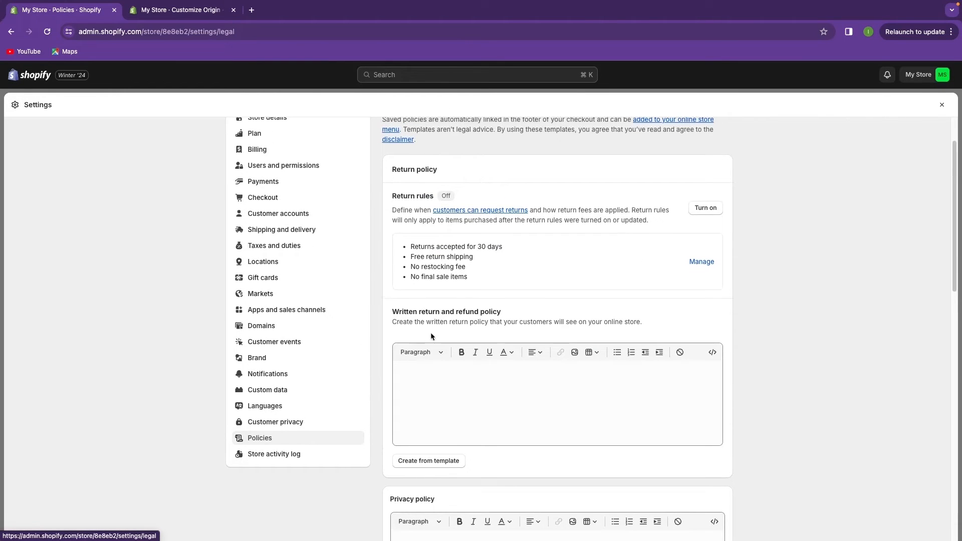
pyautogui.scroll(-2, 490, 321)
pyautogui.click(430, 388)
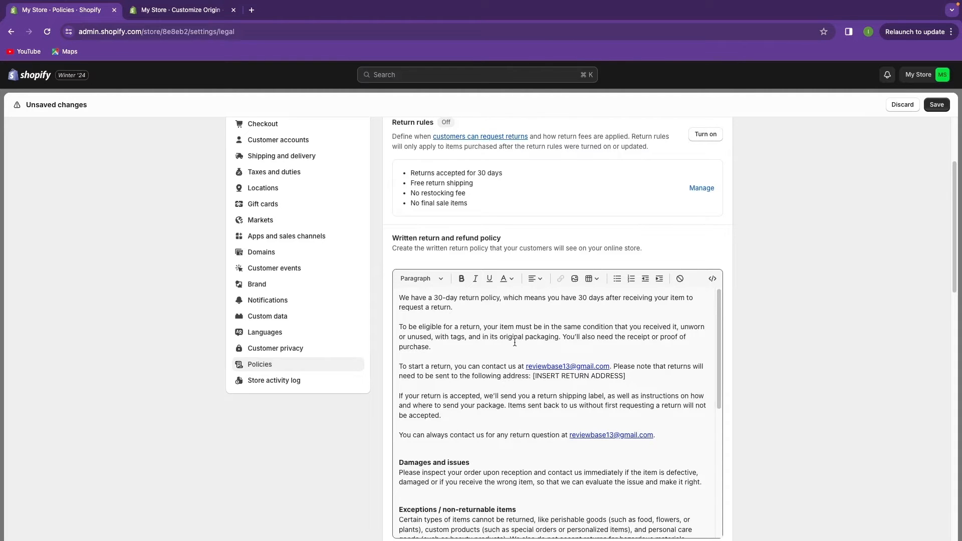
pyautogui.scroll(-10, 465, 347)
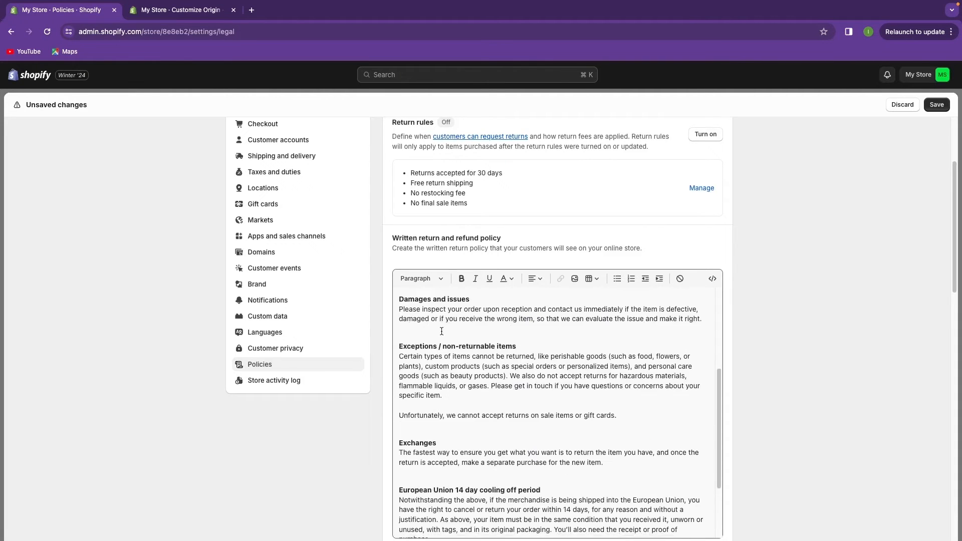
# - Create the store's privacy policy from the template
pyautogui.scroll(-2, 370, 329)
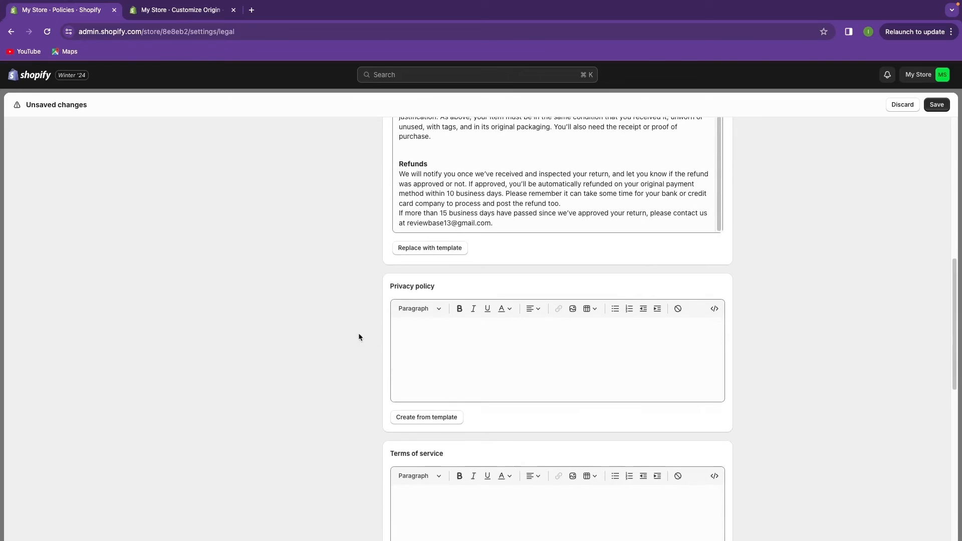
pyautogui.click(426, 413)
pyautogui.scroll(-4, 339, 346)
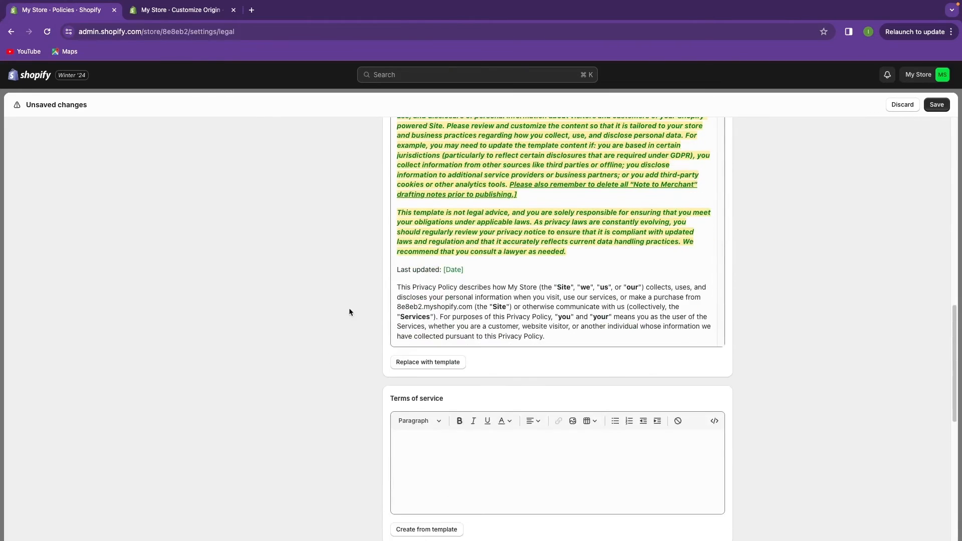
# - Read through the privacy policy text down to its Contact section and create the terms of service from the template
pyautogui.scroll(2, 350, 308)
pyautogui.moveTo(401, 194); pyautogui.dragTo(536, 340)
pyautogui.scroll(-10, 496, 358)
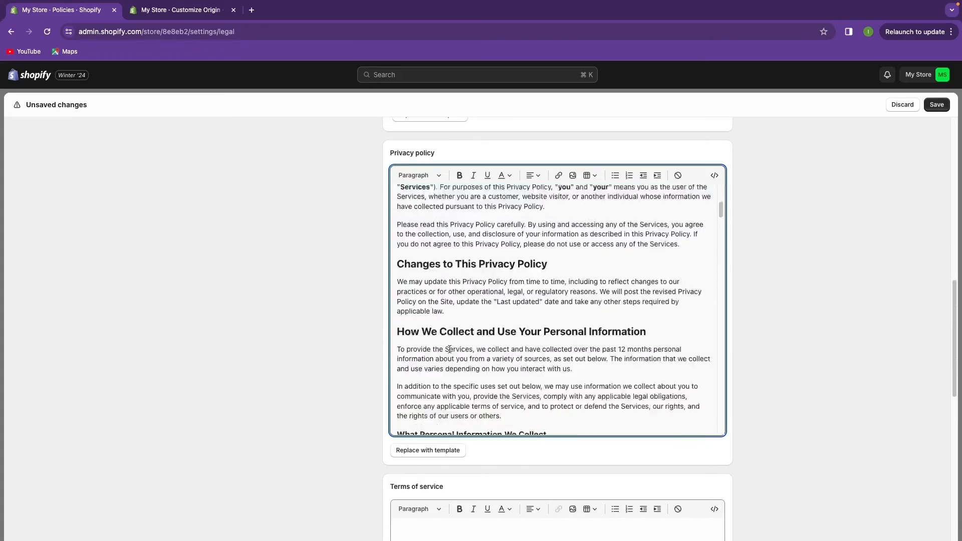
pyautogui.scroll(-15, 503, 349)
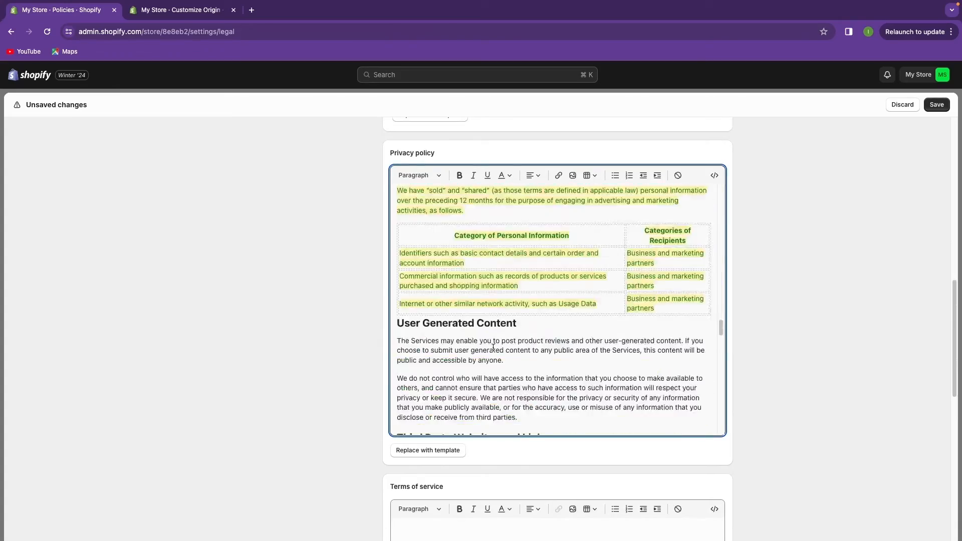
pyautogui.scroll(-10, 489, 351)
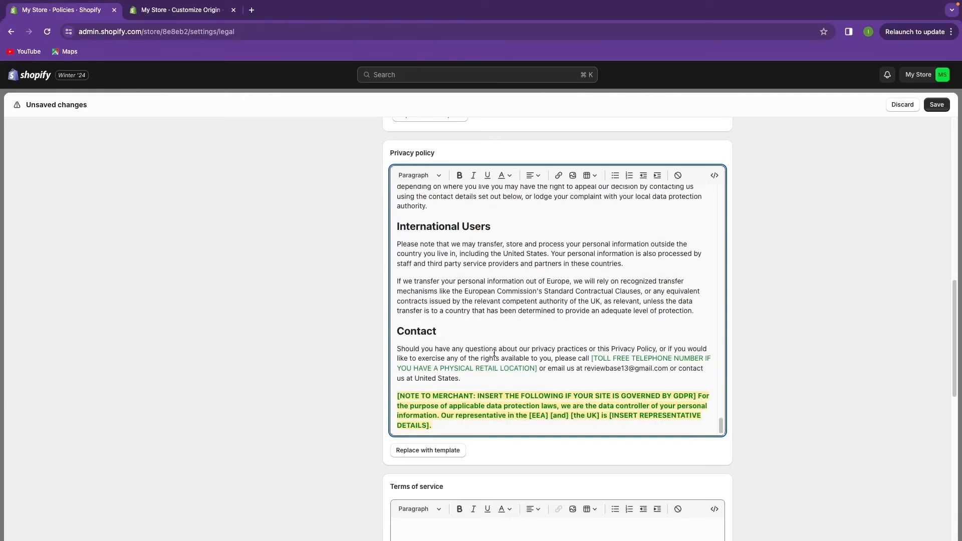
pyautogui.scroll(-7, 326, 341)
pyautogui.scroll(1, 401, 298)
pyautogui.click(423, 301)
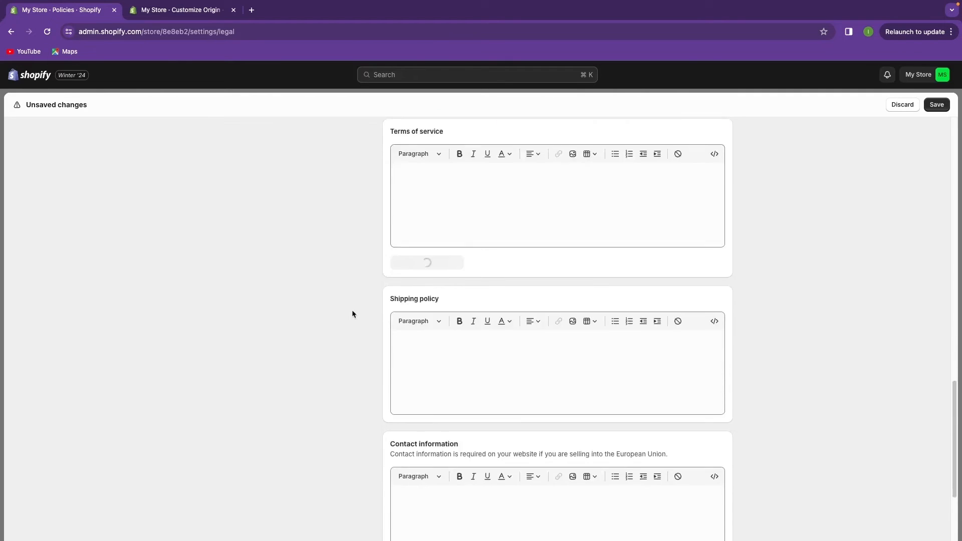
# - Check the shipping policy and contact information and save the store policies
pyautogui.scroll(-5, 420, 413)
pyautogui.scroll(-2, 390, 403)
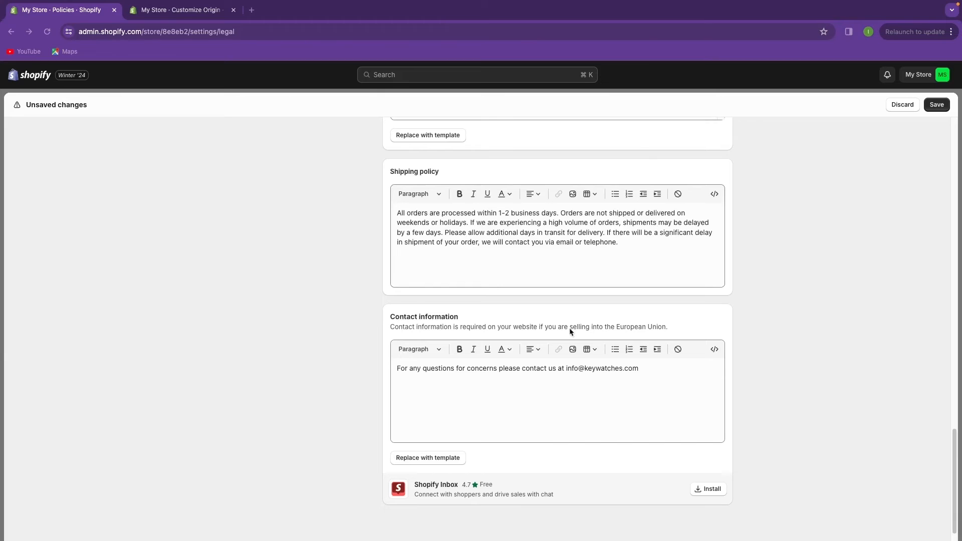
pyautogui.scroll(7, 778, 247)
pyautogui.click(937, 109)
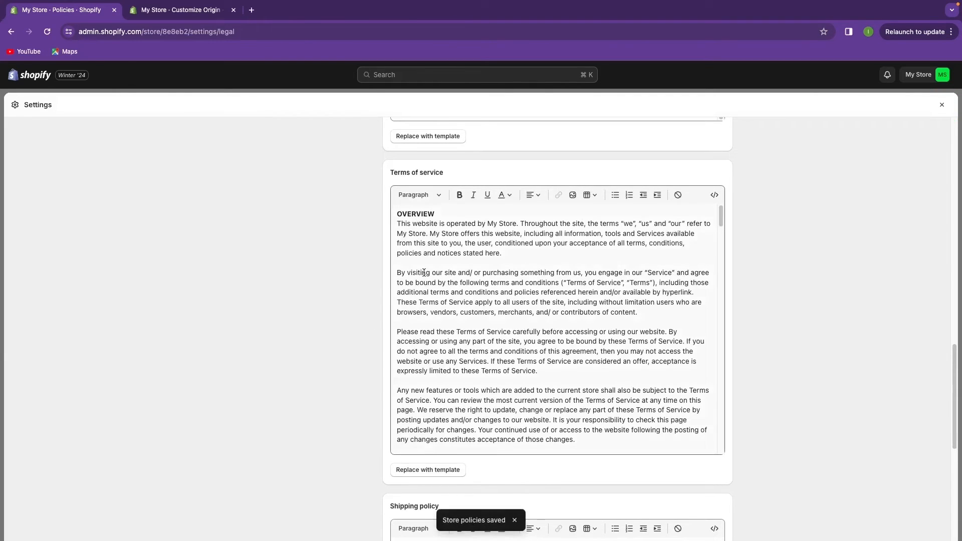
pyautogui.scroll(3, 65, 144)
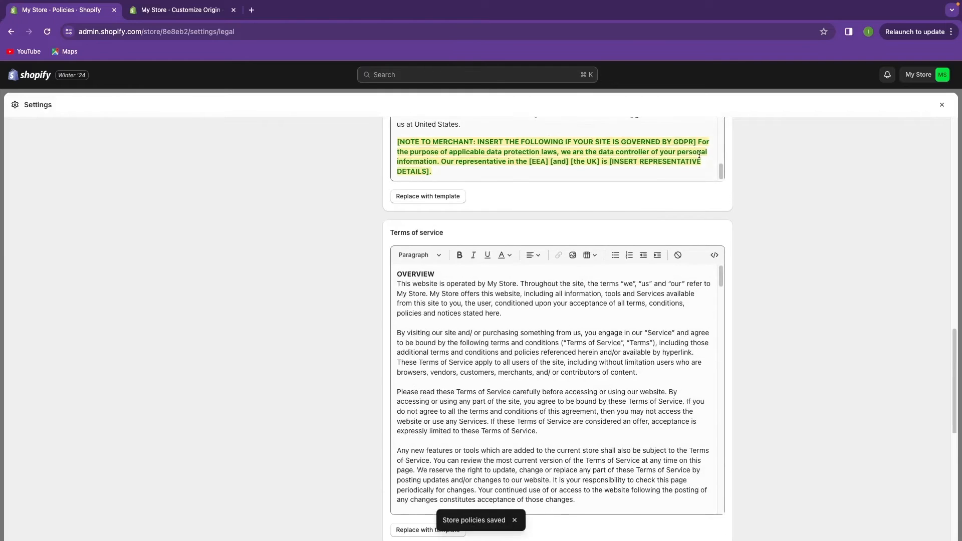
# - Leave the settings, open the online store's footer menu in Navigation and delete its Search item
pyautogui.click(942, 104)
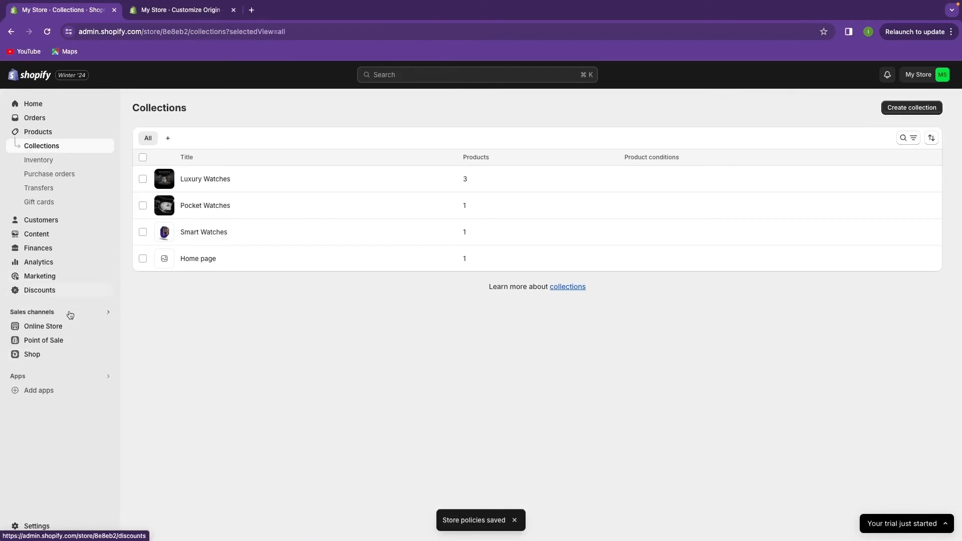
pyautogui.click(45, 326)
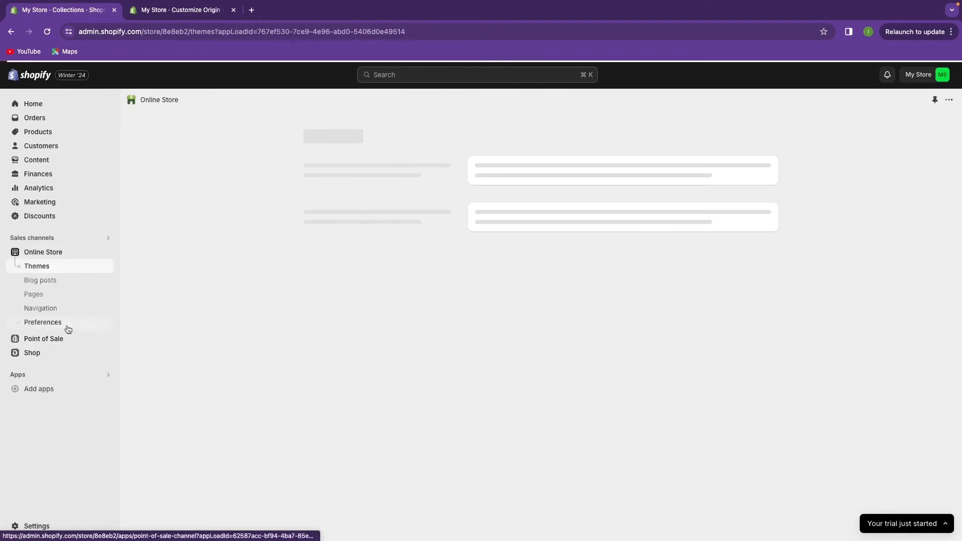
pyautogui.click(52, 313)
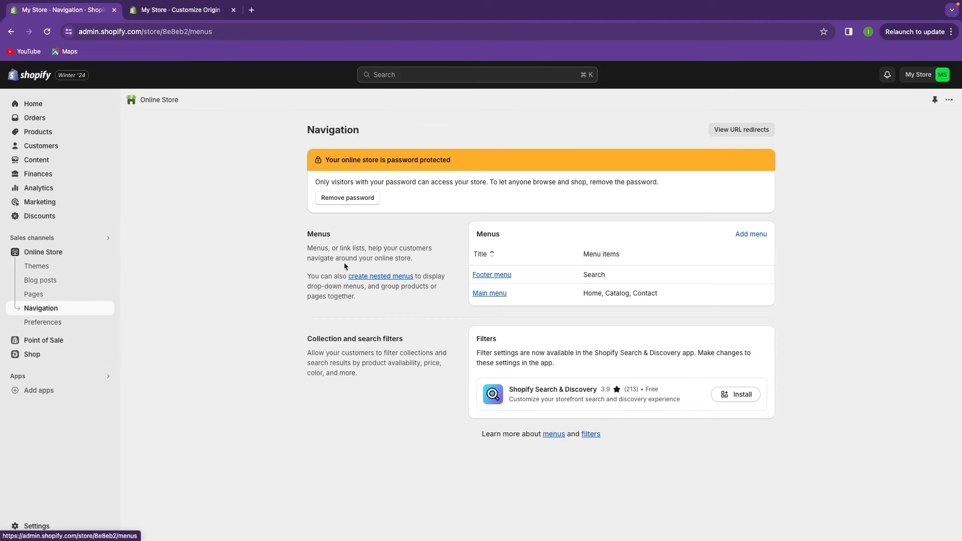
pyautogui.click(496, 276)
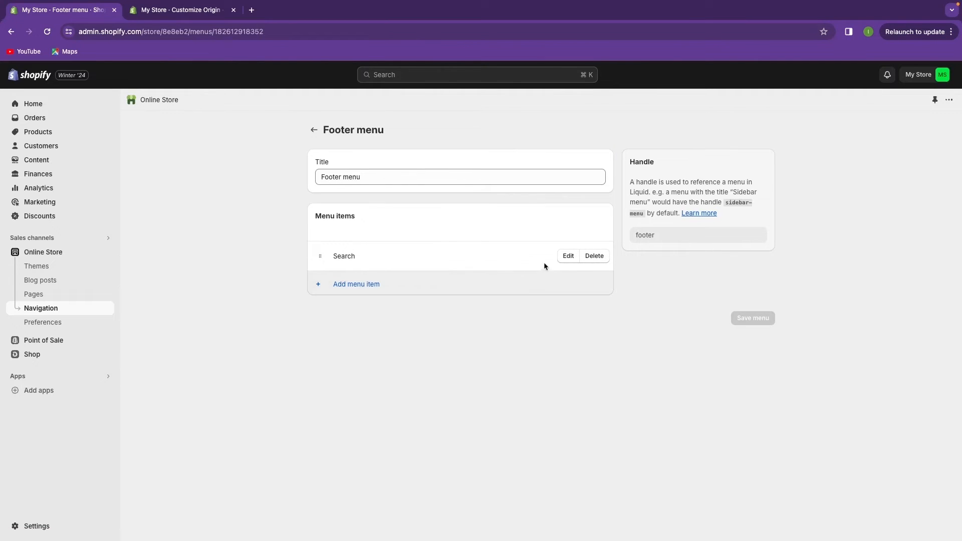
pyautogui.click(594, 256)
pyautogui.click(608, 332)
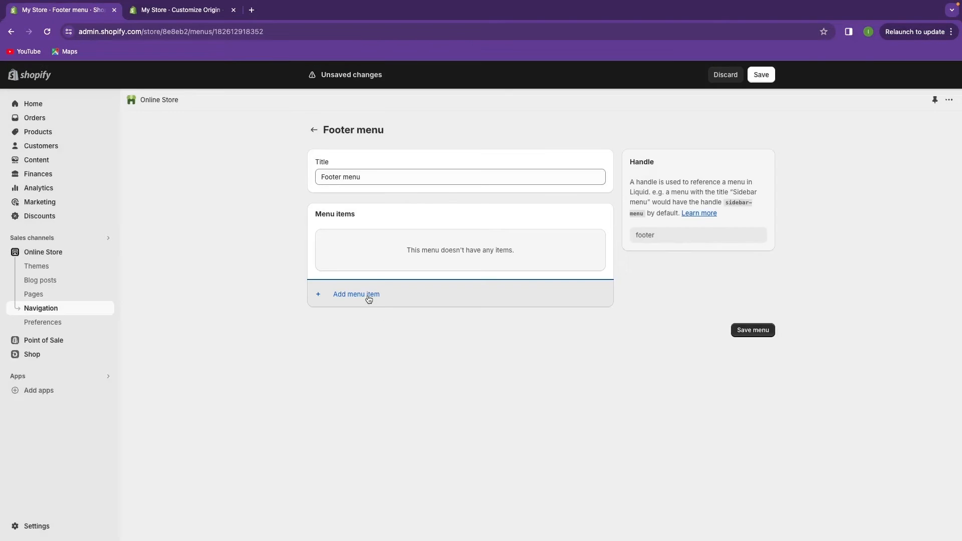
# - Add a footer menu item linking to the Contact Information policy
pyautogui.click(369, 298)
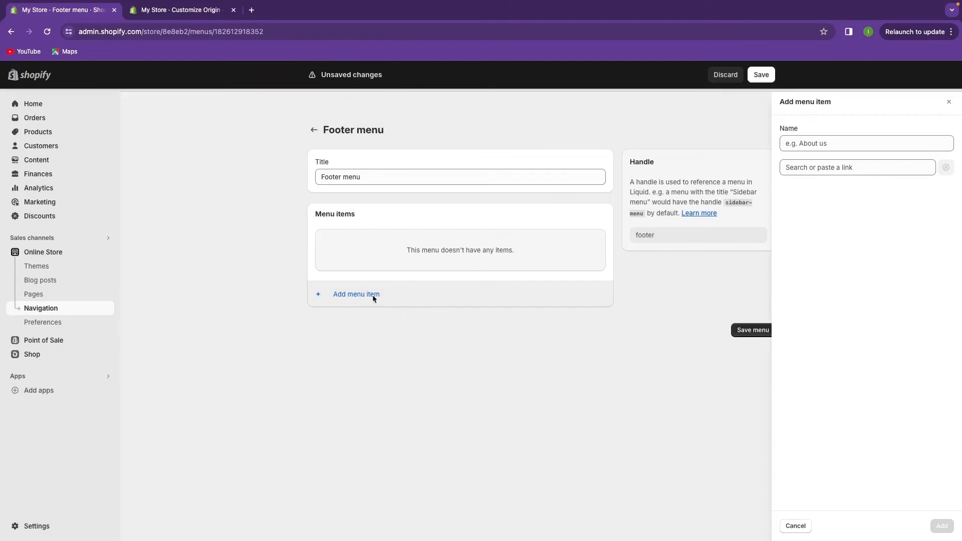
pyautogui.click(833, 166)
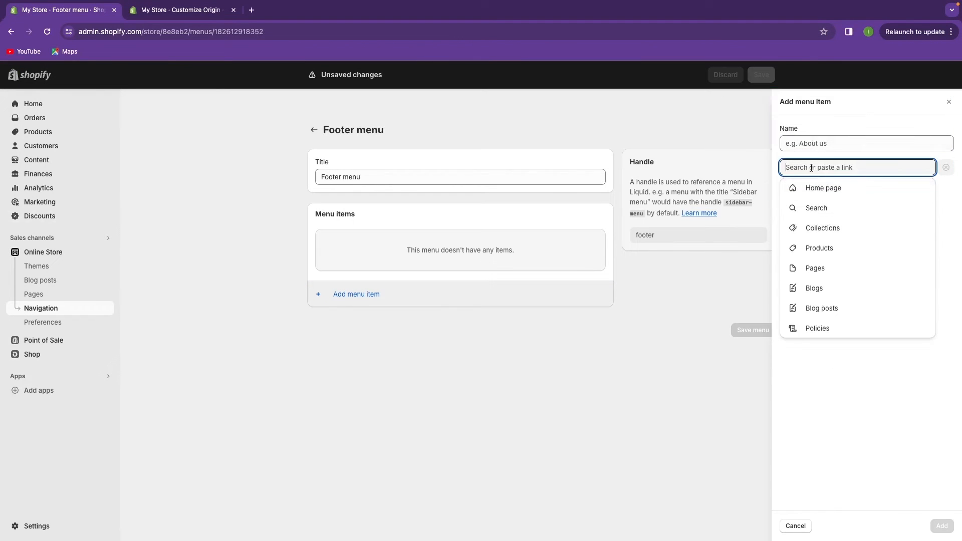
pyautogui.click(818, 326)
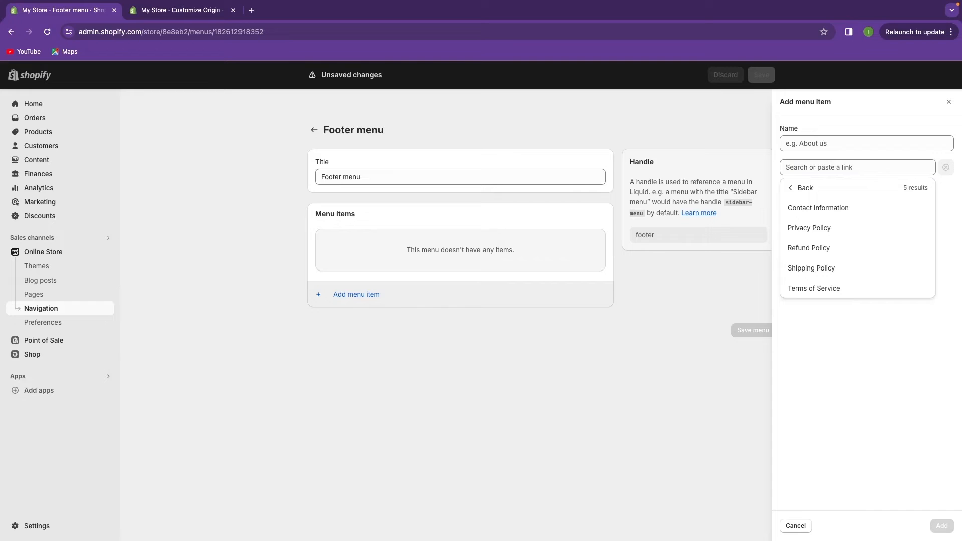
pyautogui.click(807, 210)
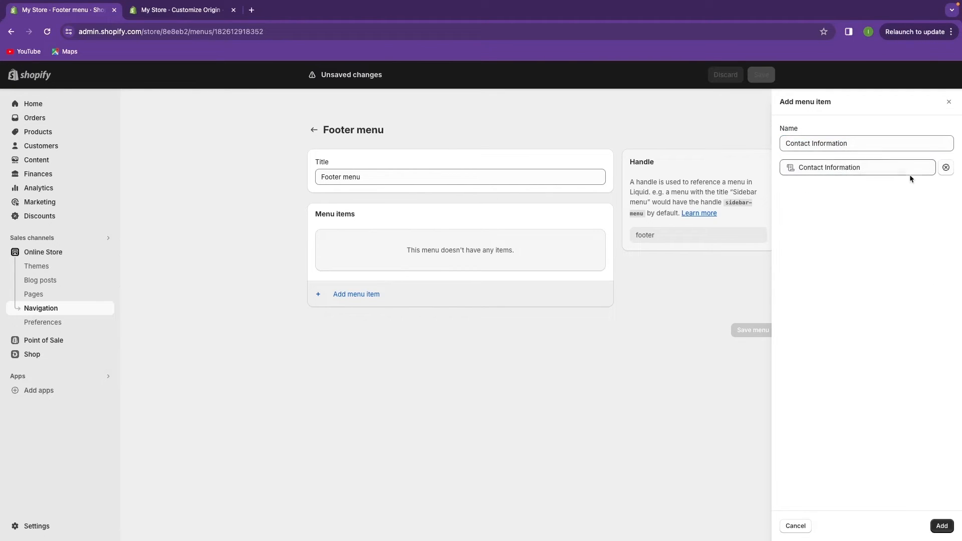
pyautogui.press('Return')
# - Add a footer menu item linking to the Privacy Policy
pyautogui.click(825, 167)
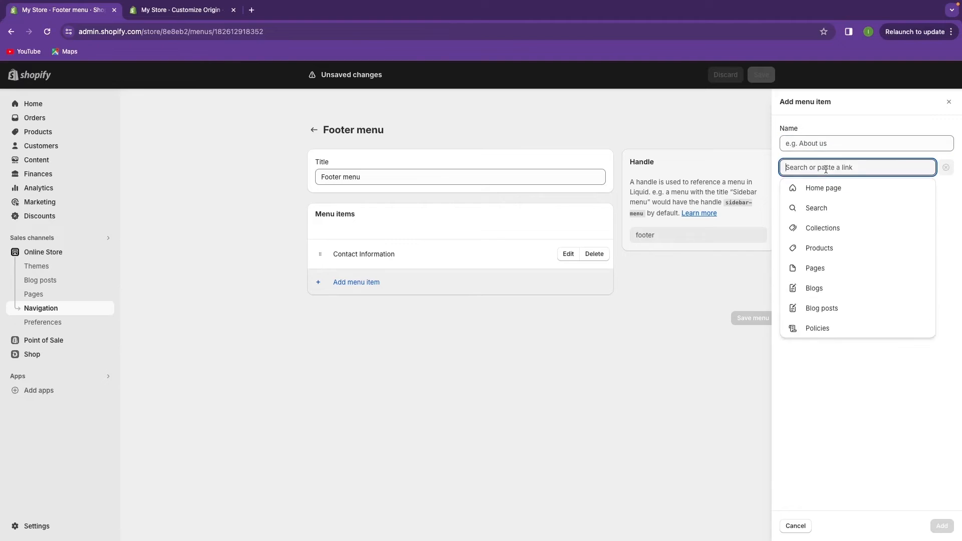
pyautogui.click(818, 329)
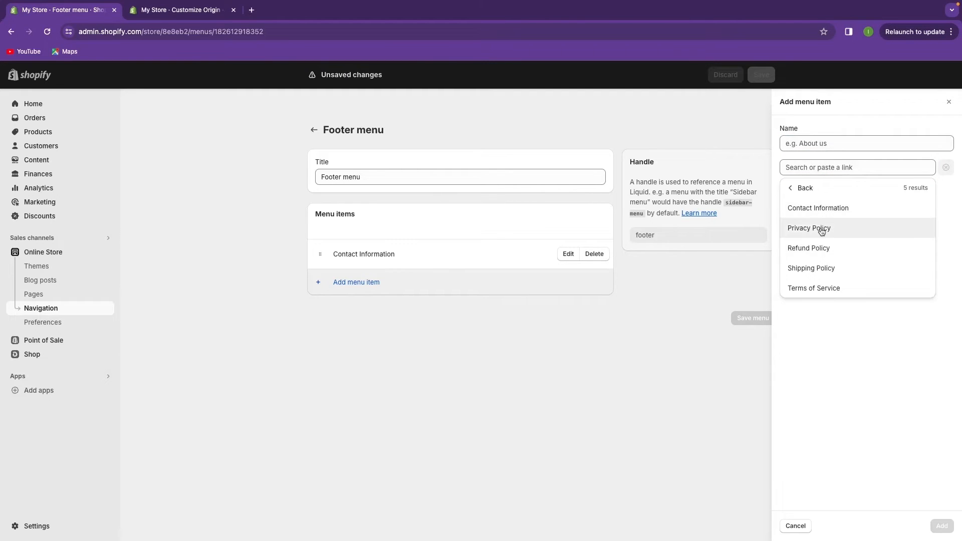
pyautogui.click(832, 229)
pyautogui.click(941, 526)
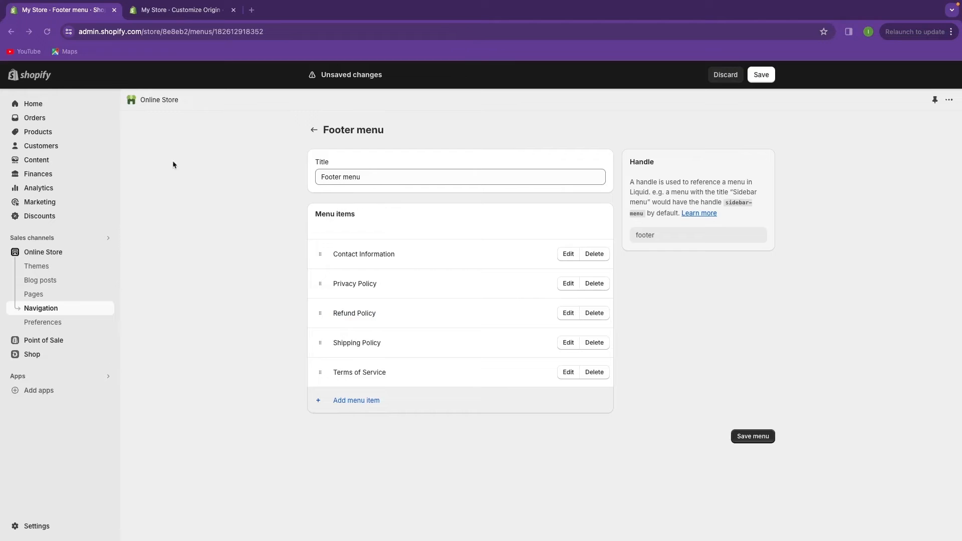
# - Switch to the theme editor, reload it and turn the footer's policy links off and on again
pyautogui.click(170, 11)
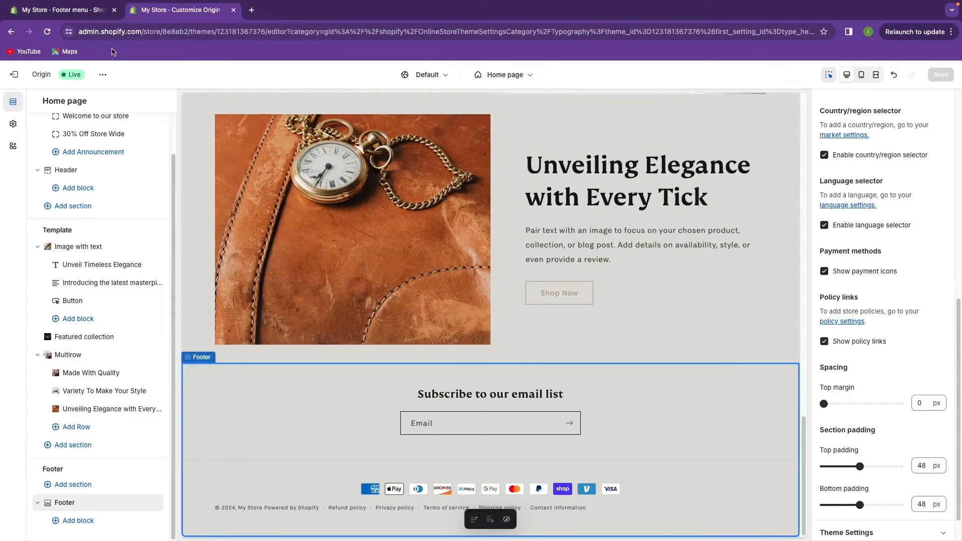
pyautogui.click(47, 31)
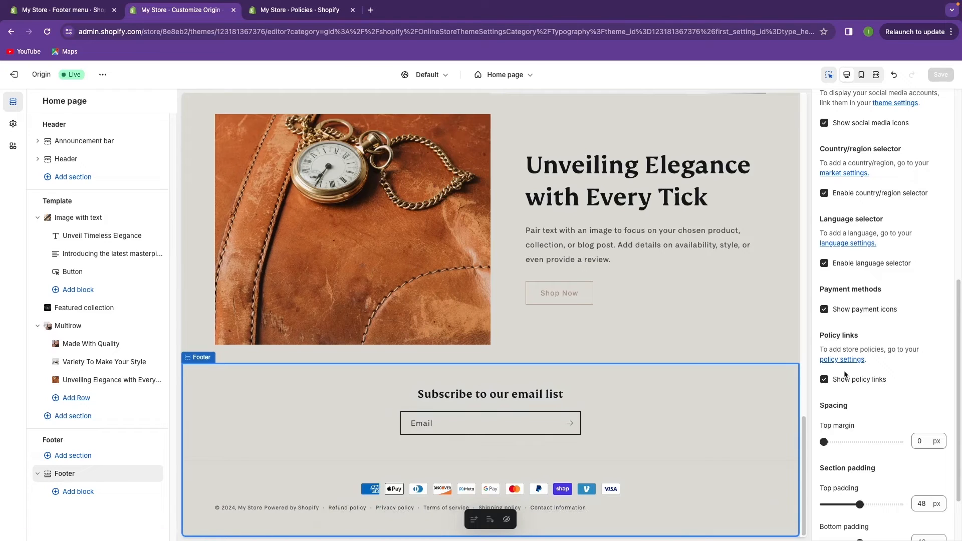
pyautogui.click(825, 379)
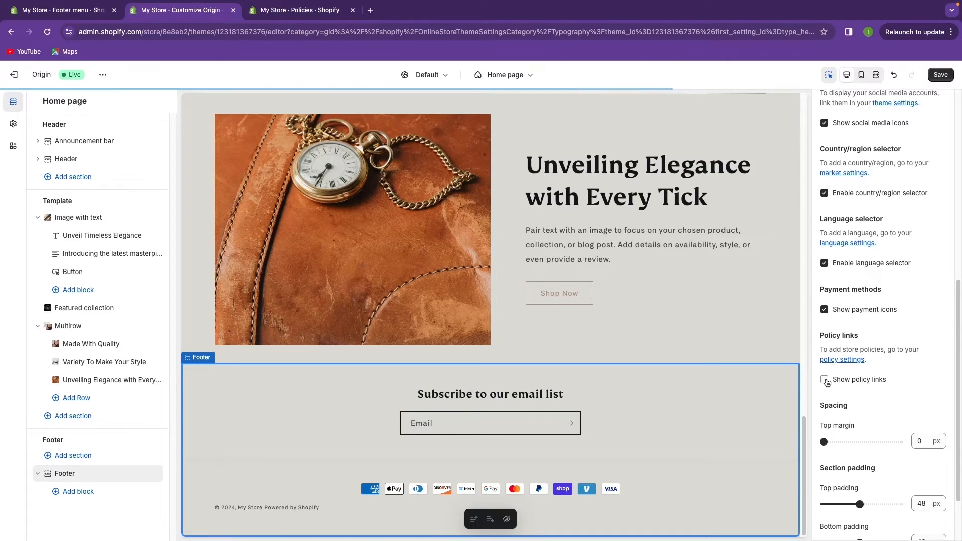
pyautogui.click(825, 380)
# - Review the footer menu and the Policies settings in their browser tabs and return to the theme editor
pyautogui.click(65, 10)
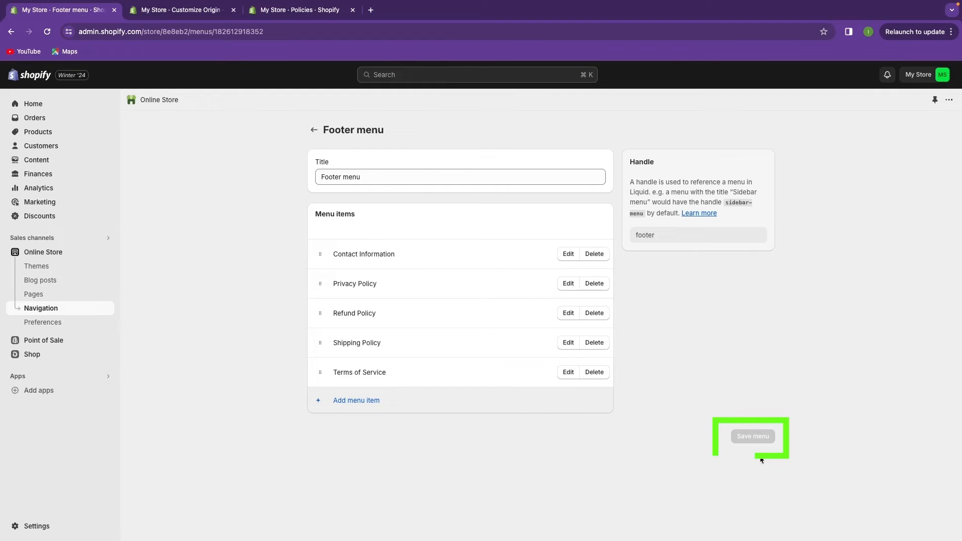
pyautogui.click(199, 10)
pyautogui.click(275, 13)
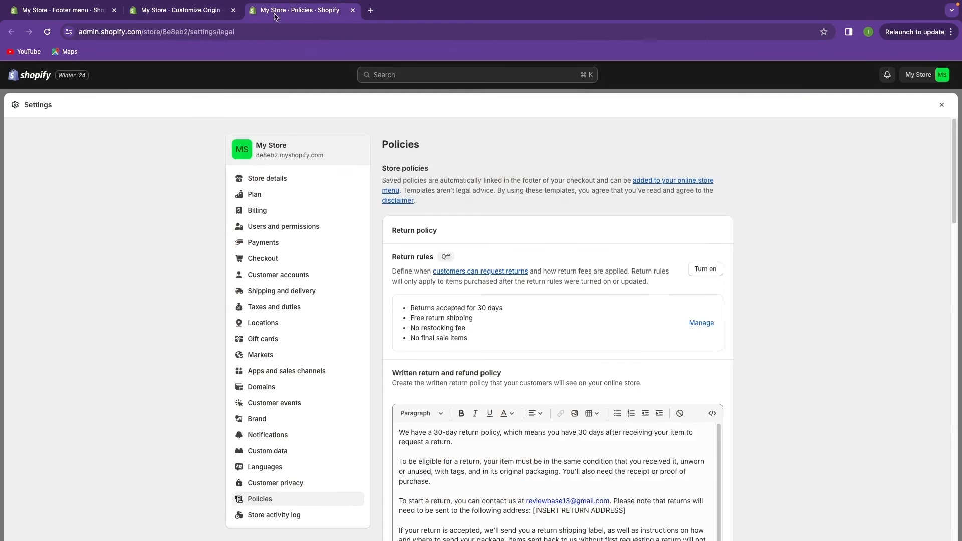
pyautogui.click(183, 17)
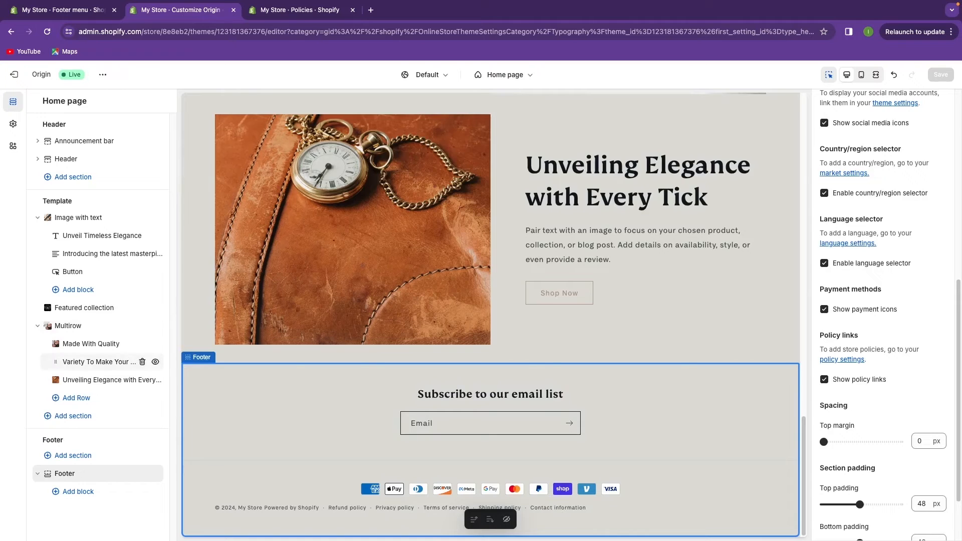
# - Turn off the email signup and Follow on Shop options in the footer settings
pyautogui.scroll(-2, 821, 282)
pyautogui.scroll(-6, 589, 329)
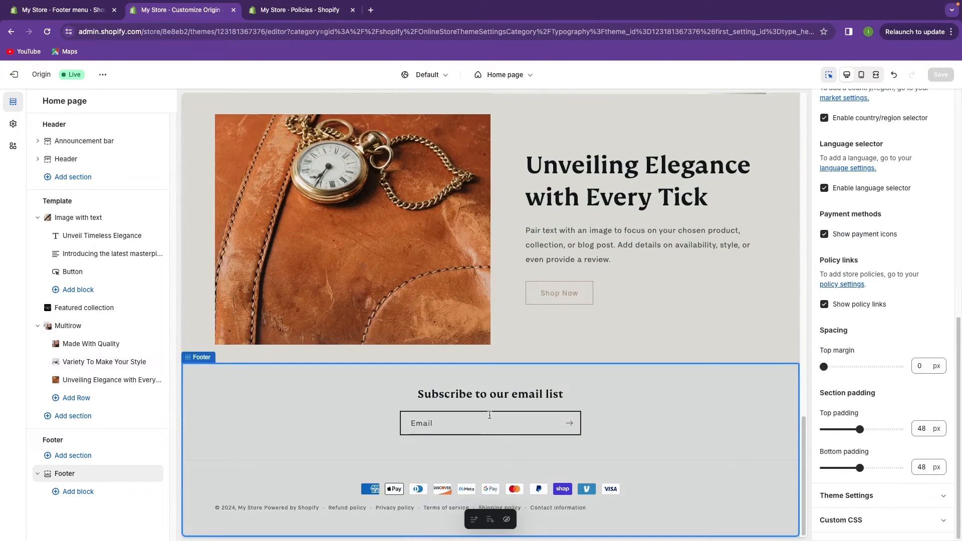
pyautogui.scroll(3, 864, 327)
pyautogui.scroll(6, 864, 326)
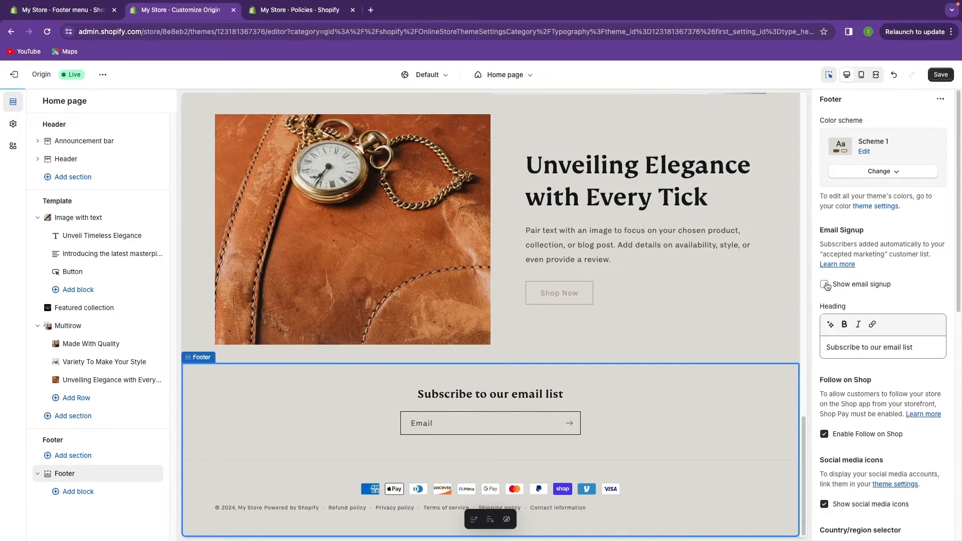
pyautogui.scroll(-2, 852, 301)
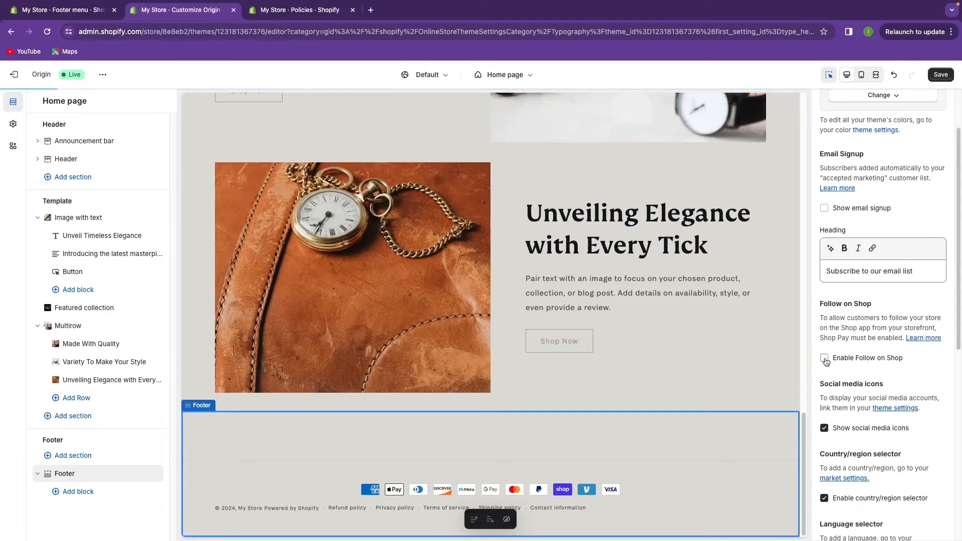
pyautogui.scroll(-2, 825, 362)
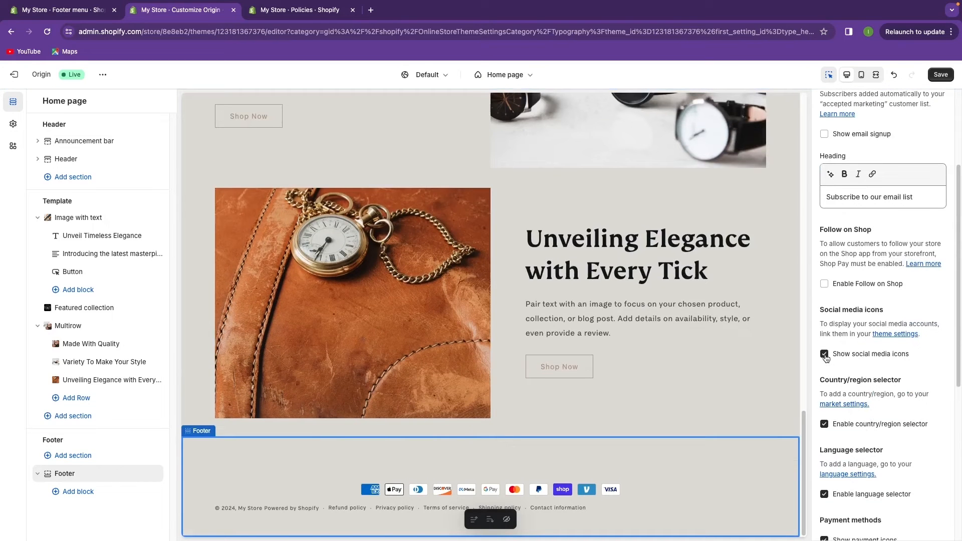
pyautogui.scroll(-5, 840, 362)
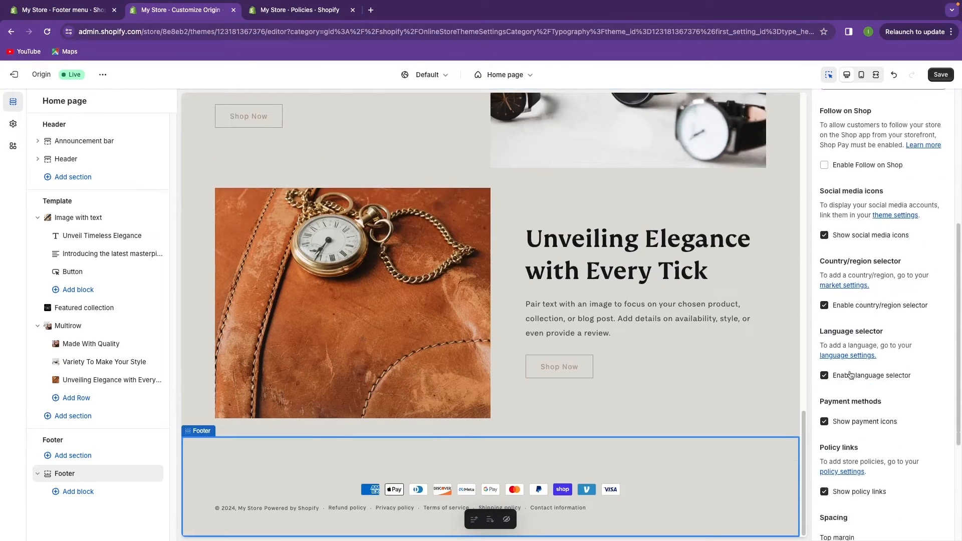
# - Try the footer without payment icons and show them again
pyautogui.click(825, 364)
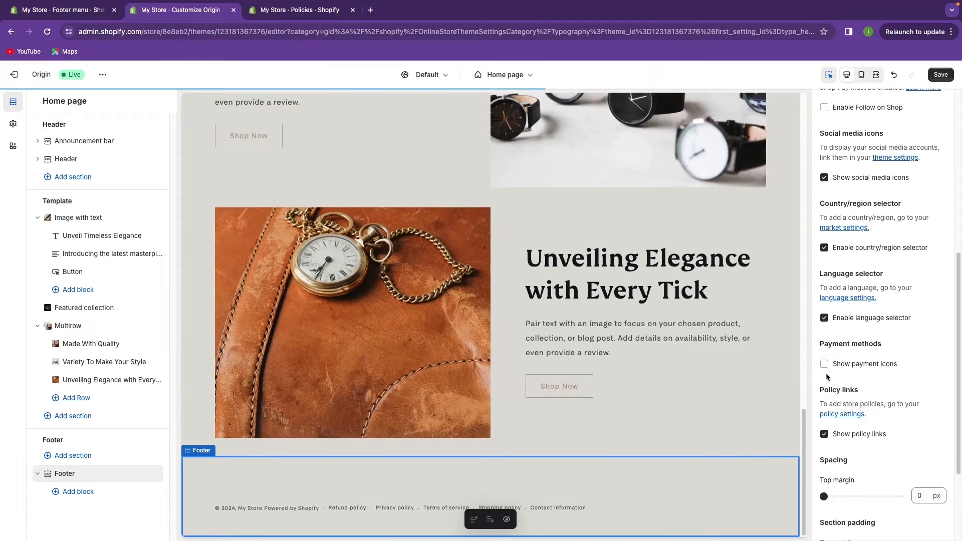
pyautogui.click(824, 365)
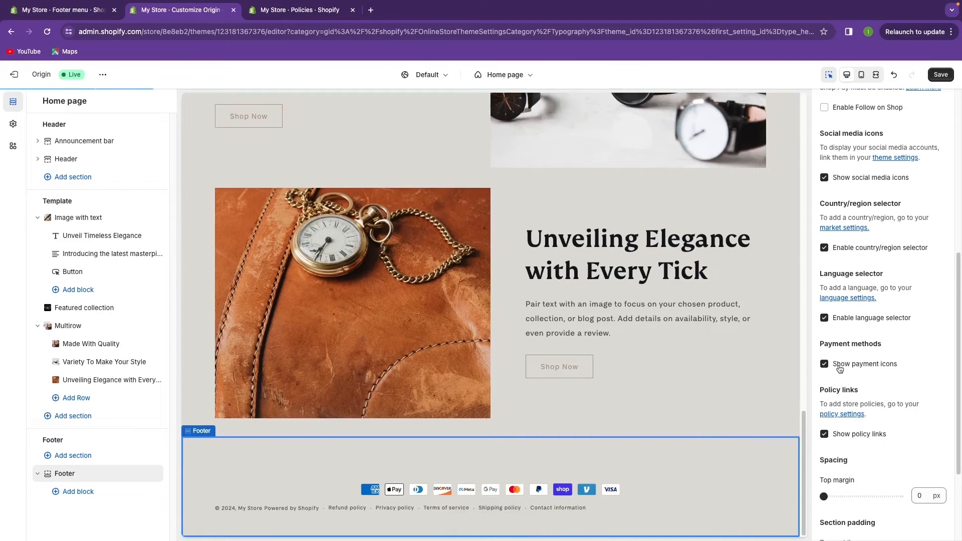
# - Set the header's desktop logo position to Top left and choose Main menu as its menu
pyautogui.scroll(-4, 847, 396)
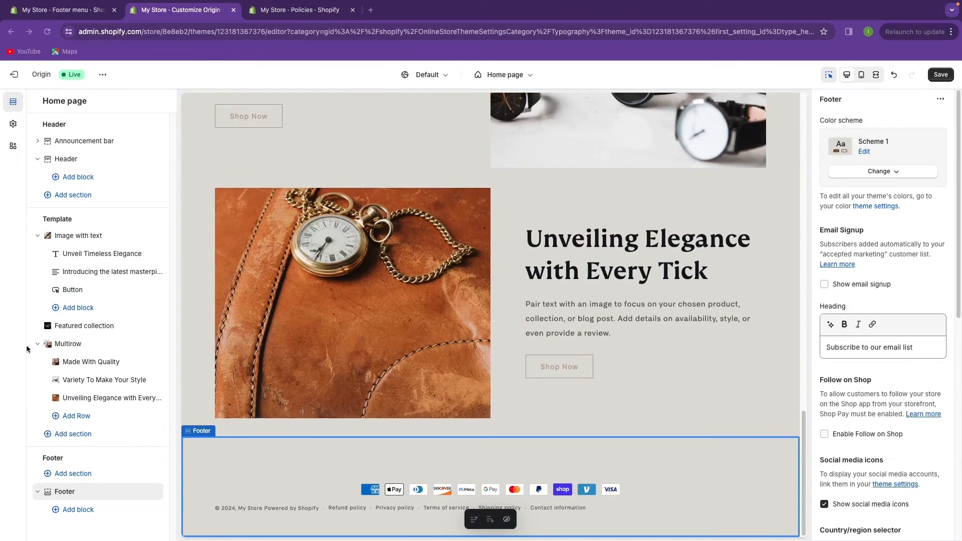
pyautogui.scroll(18, 277, 325)
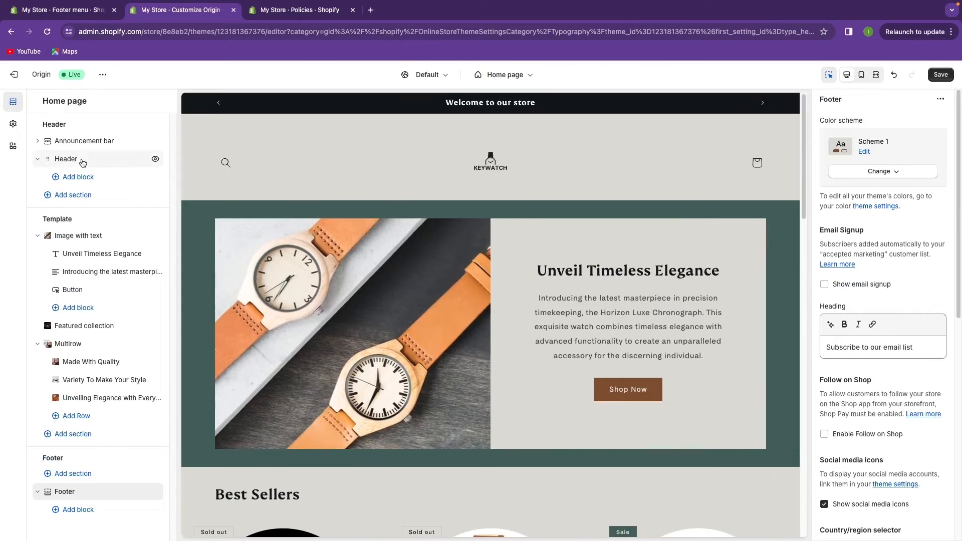
pyautogui.click(85, 158)
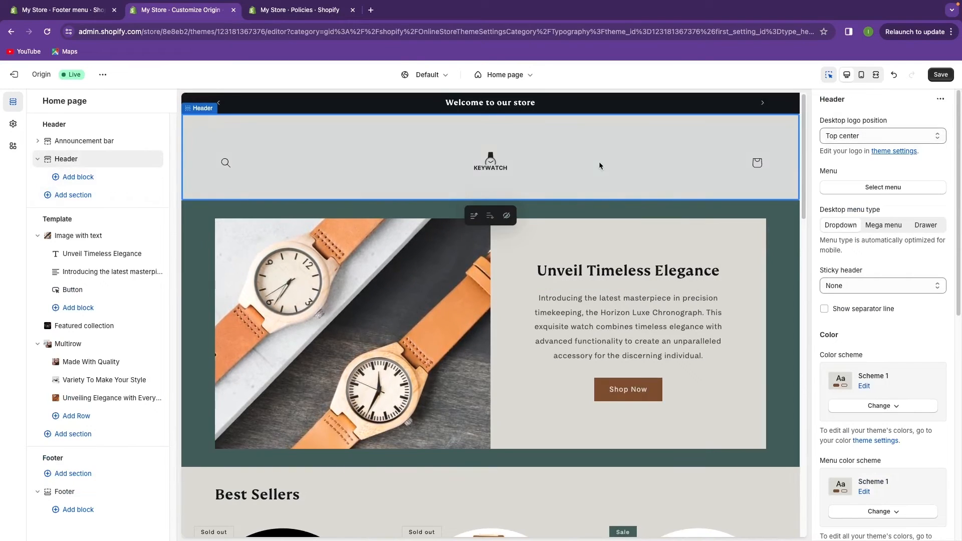
pyautogui.click(862, 136)
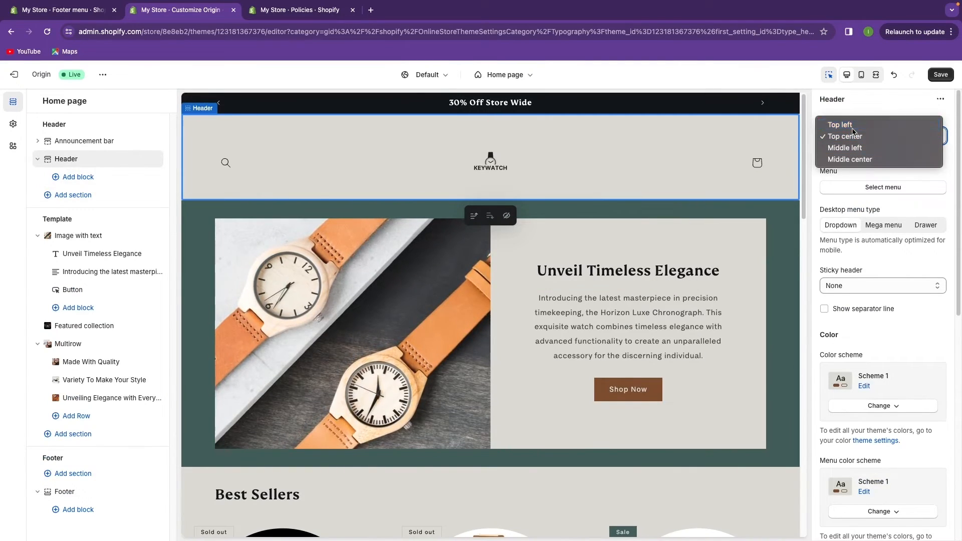
pyautogui.click(854, 131)
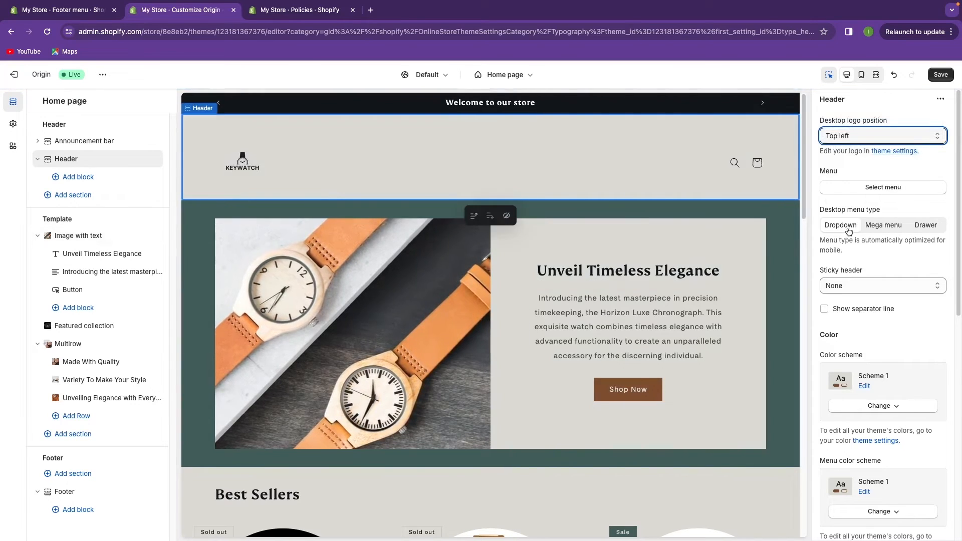
pyautogui.click(862, 192)
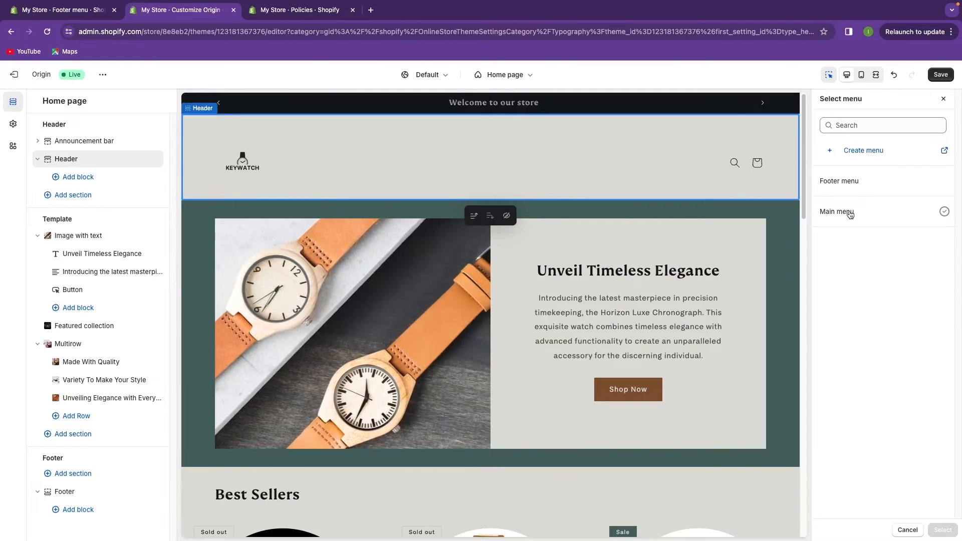
pyautogui.click(851, 212)
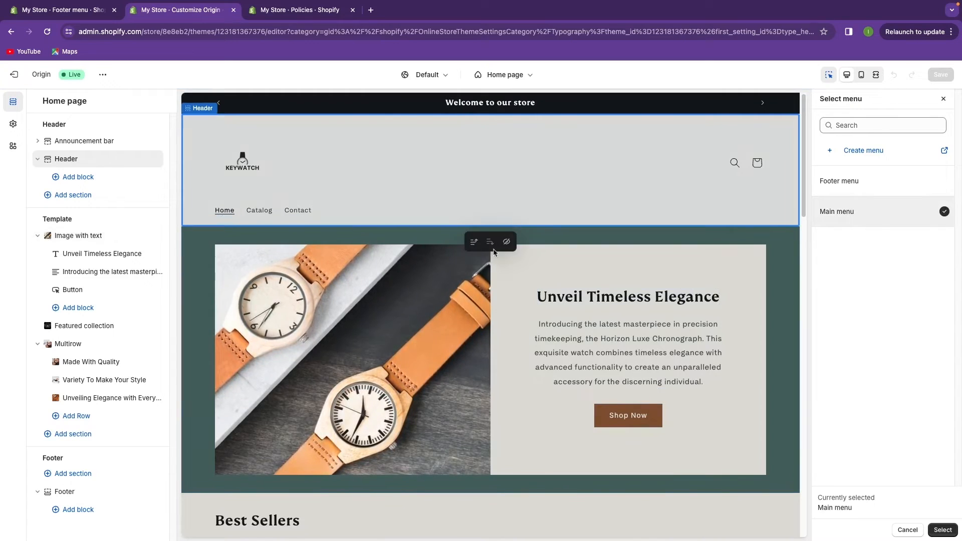
# - Switch to the store navigation, open the Main menu and remove its Catalog item
pyautogui.click(95, 9)
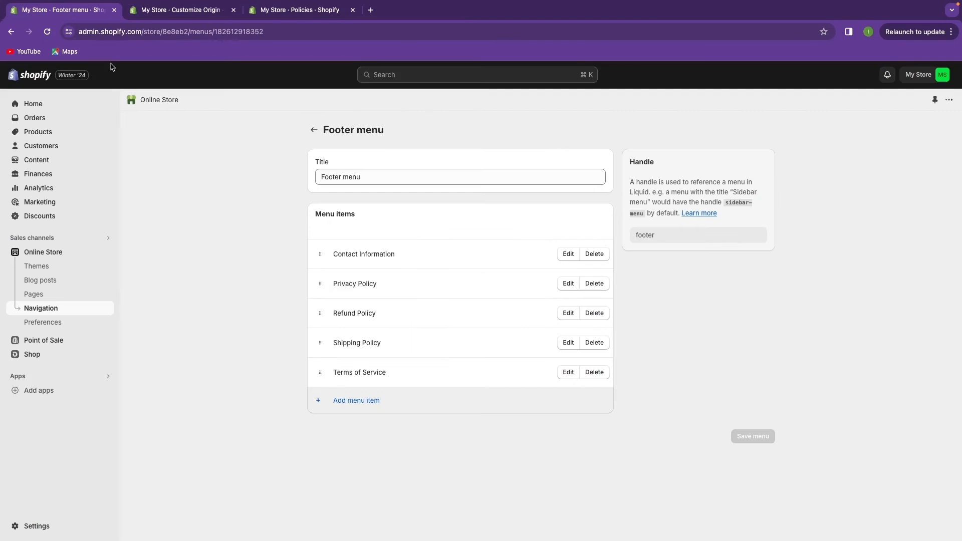
pyautogui.click(312, 132)
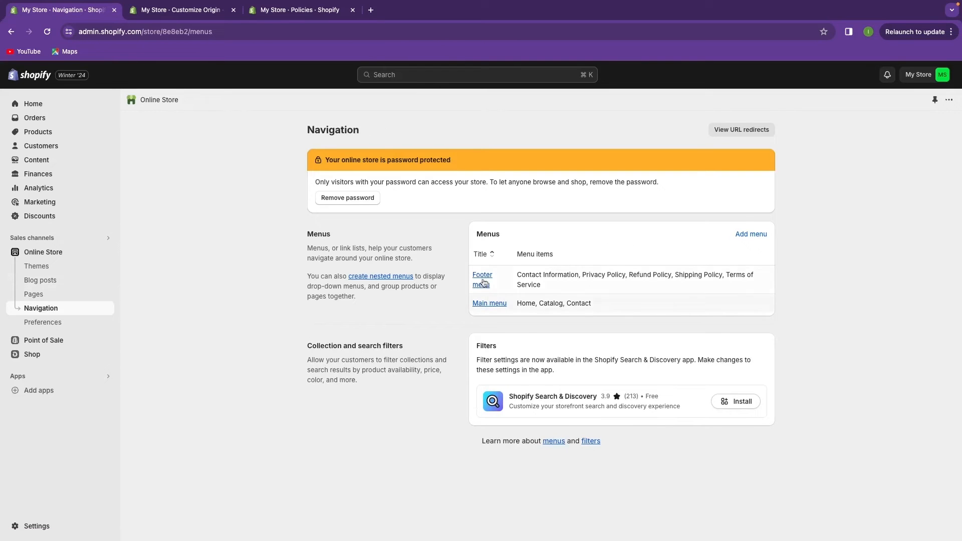
pyautogui.click(490, 304)
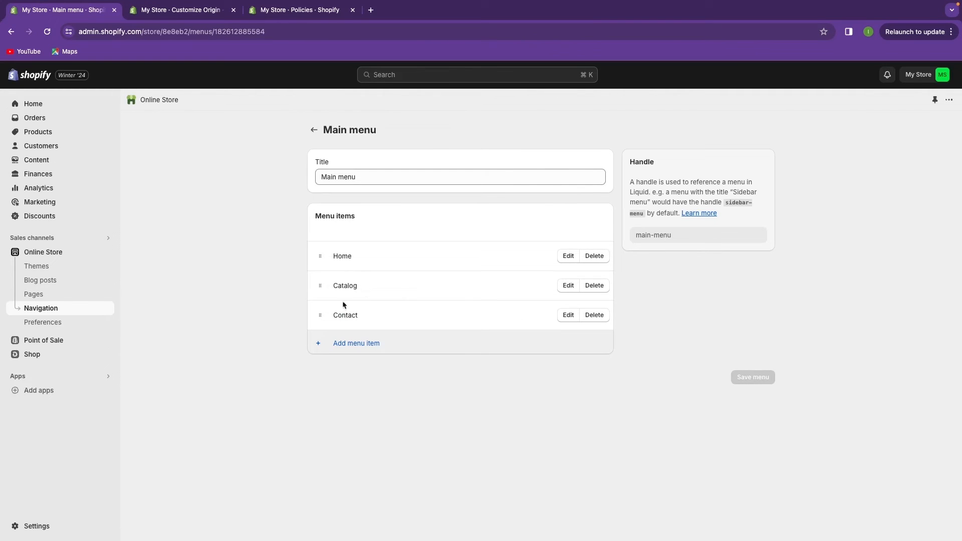
pyautogui.click(591, 291)
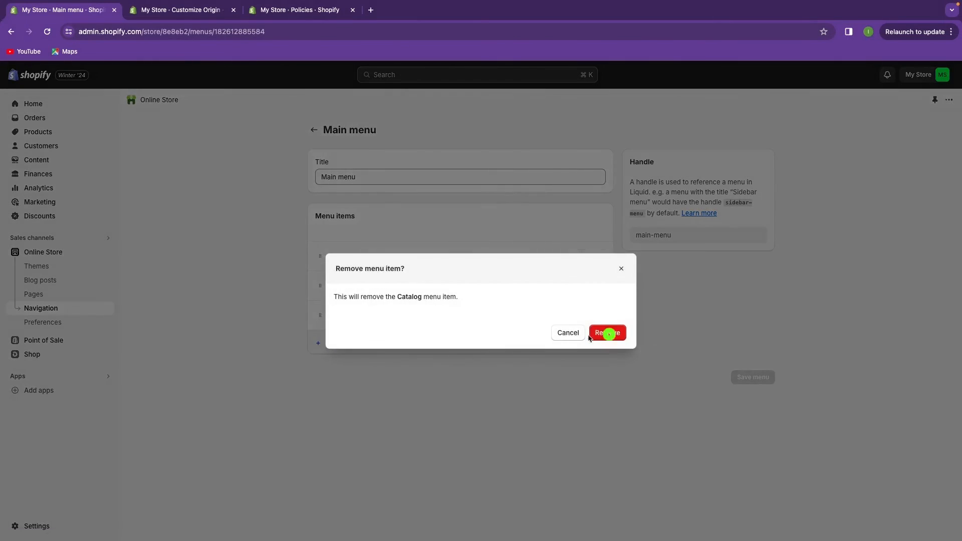
pyautogui.click(610, 334)
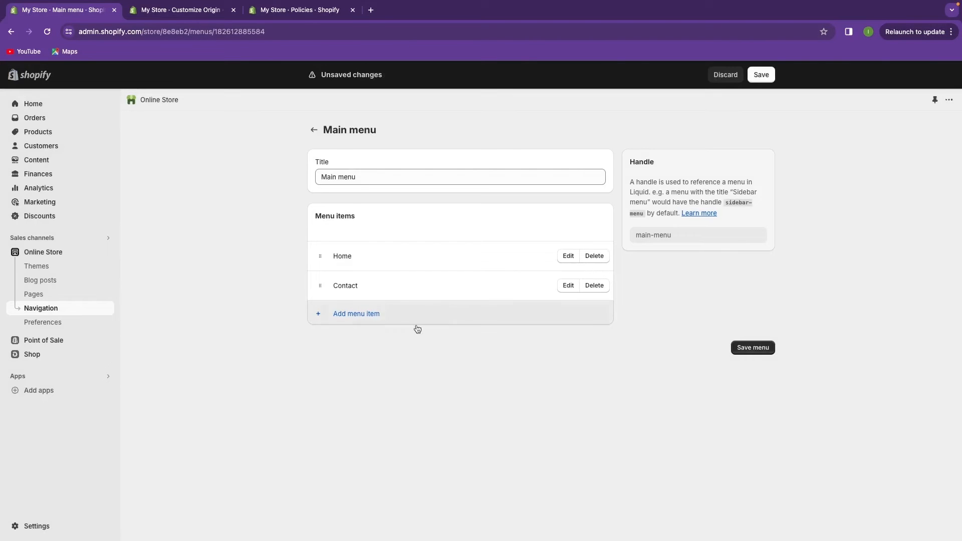
# - Add a Luxury Watches item linked to the Luxury Watches collection to the Main menu and save the menu
pyautogui.click(362, 315)
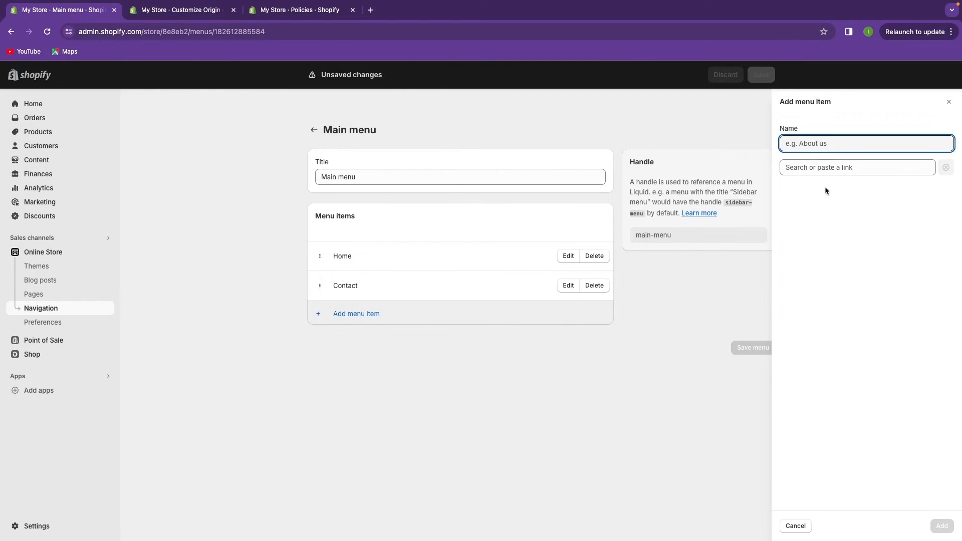
pyautogui.click(829, 169)
pyautogui.click(837, 227)
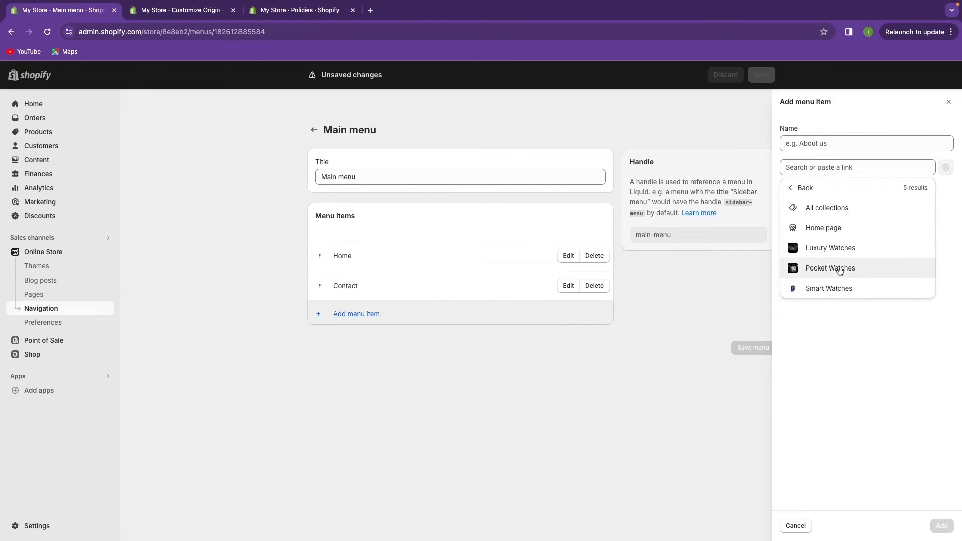
pyautogui.click(837, 247)
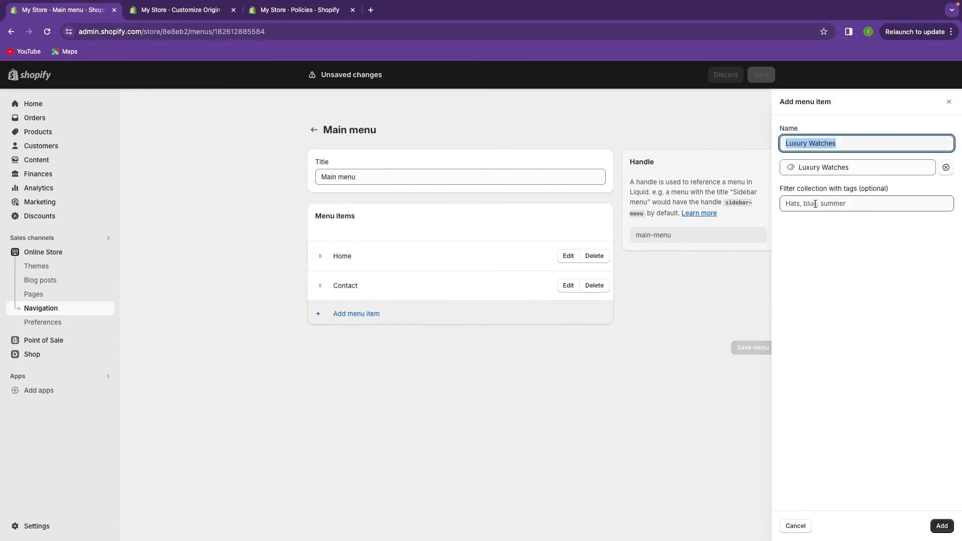
pyautogui.click(941, 524)
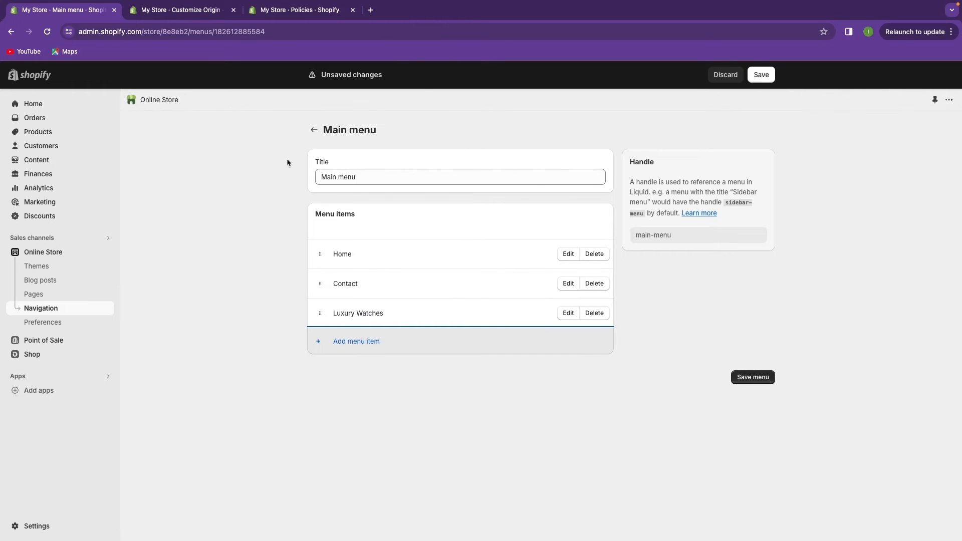
pyautogui.click(741, 373)
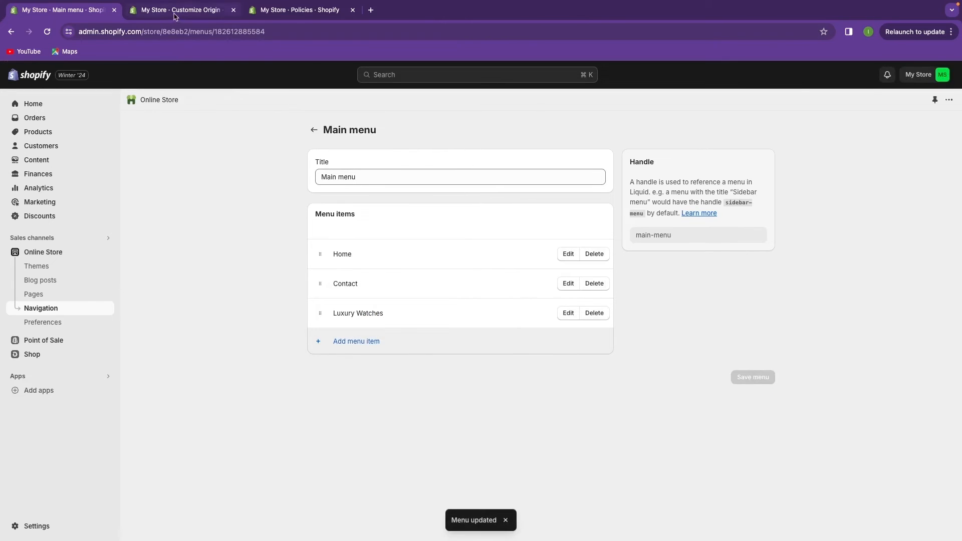
# - Return to the theme editor and reload it to update the header menu
pyautogui.click(177, 11)
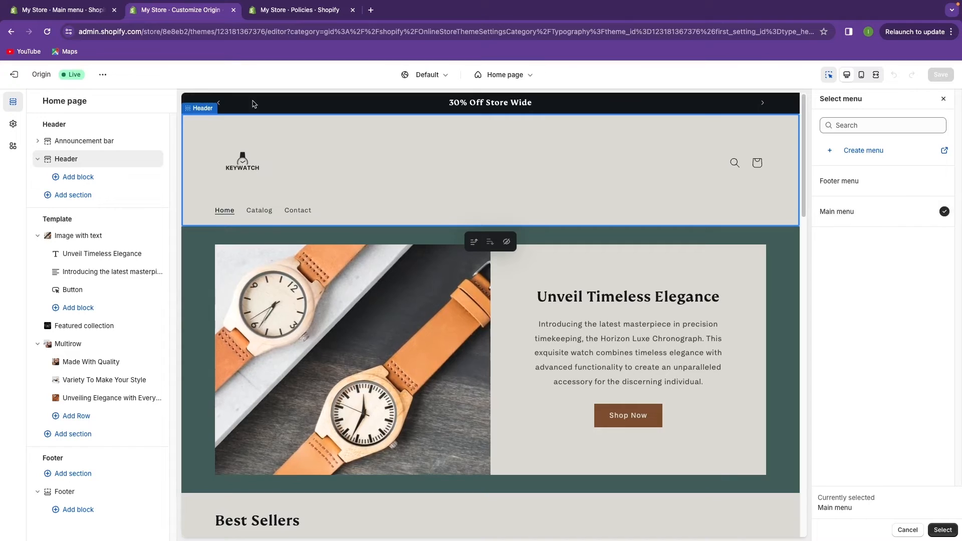
pyautogui.click(47, 33)
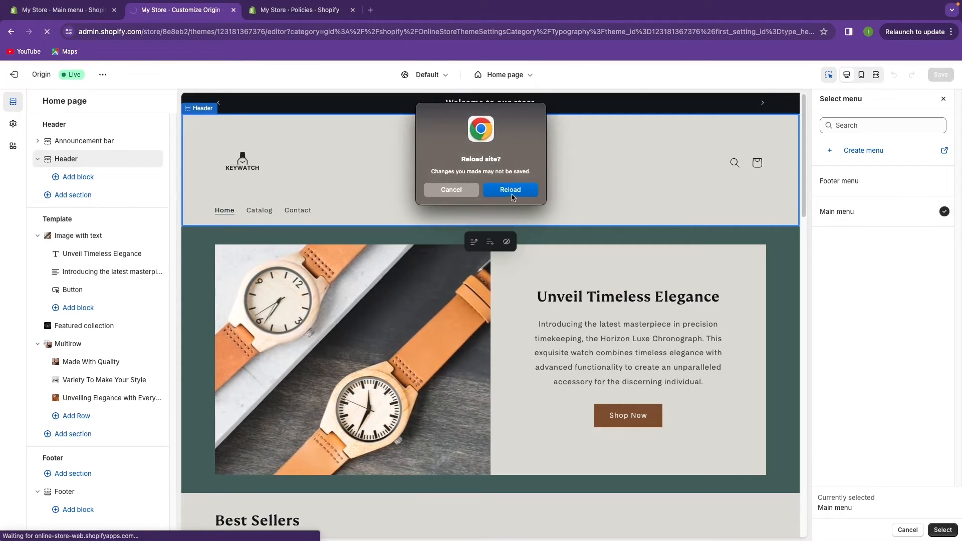
pyautogui.click(451, 189)
pyautogui.click(46, 33)
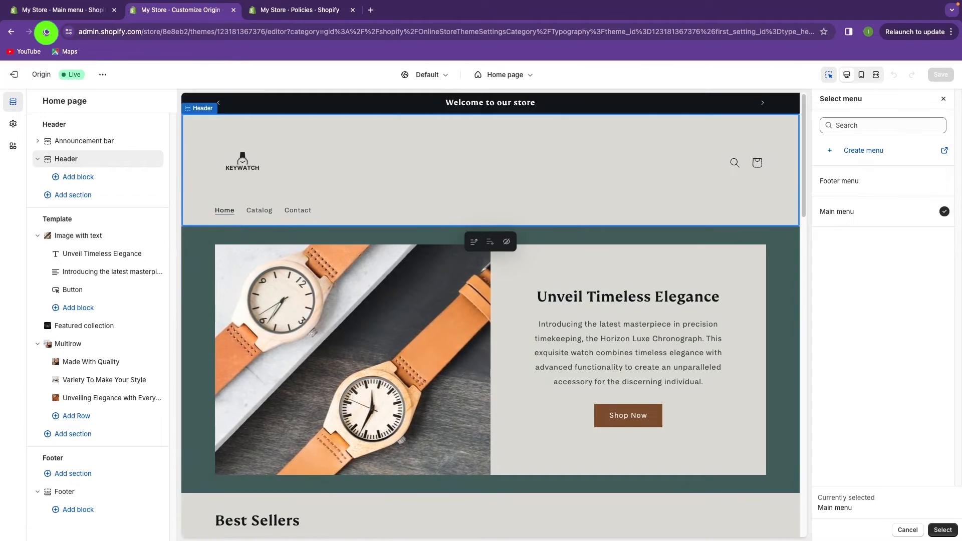
pyautogui.click(510, 189)
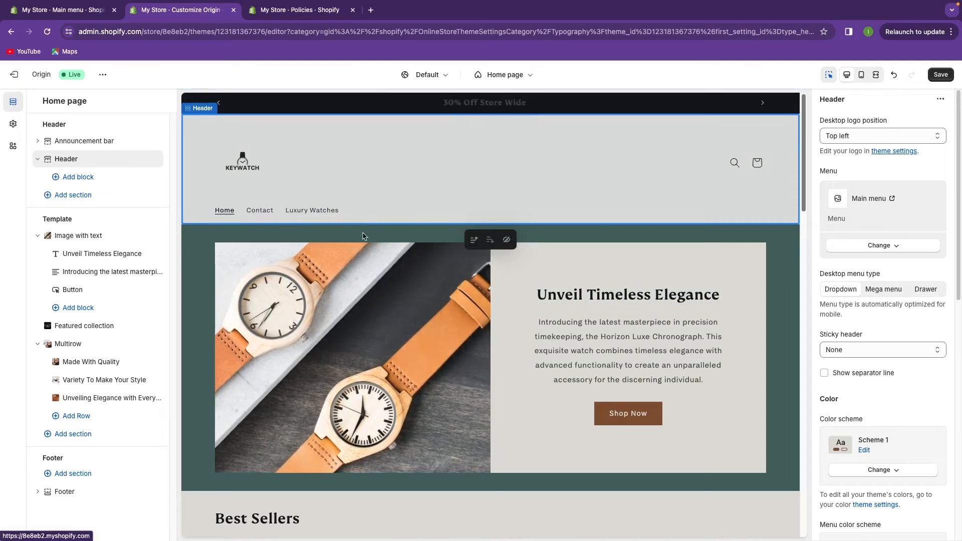
# - Try the Drawer desktop menu type in the header and switch back to Dropdown, keeping the sticky header at None
pyautogui.click(926, 289)
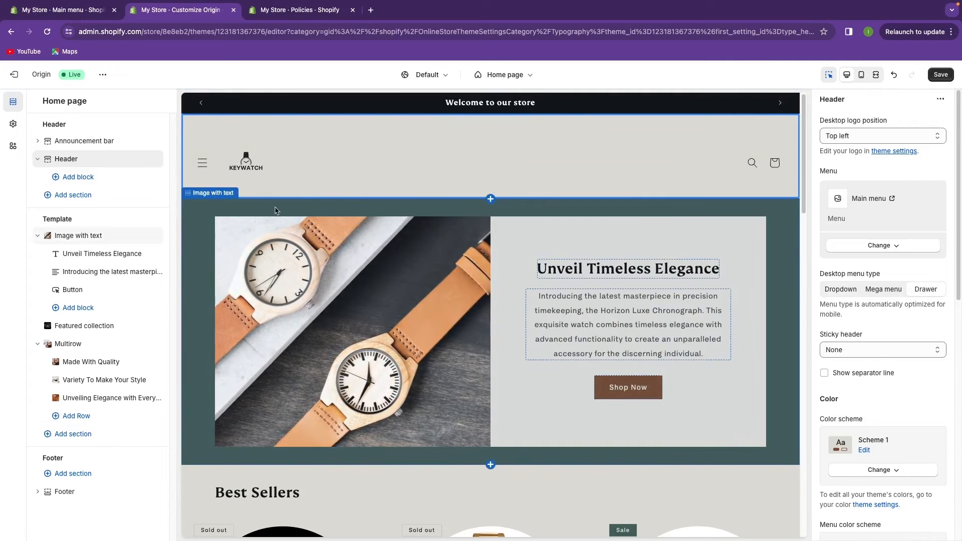
pyautogui.scroll(-1, 885, 350)
pyautogui.click(912, 349)
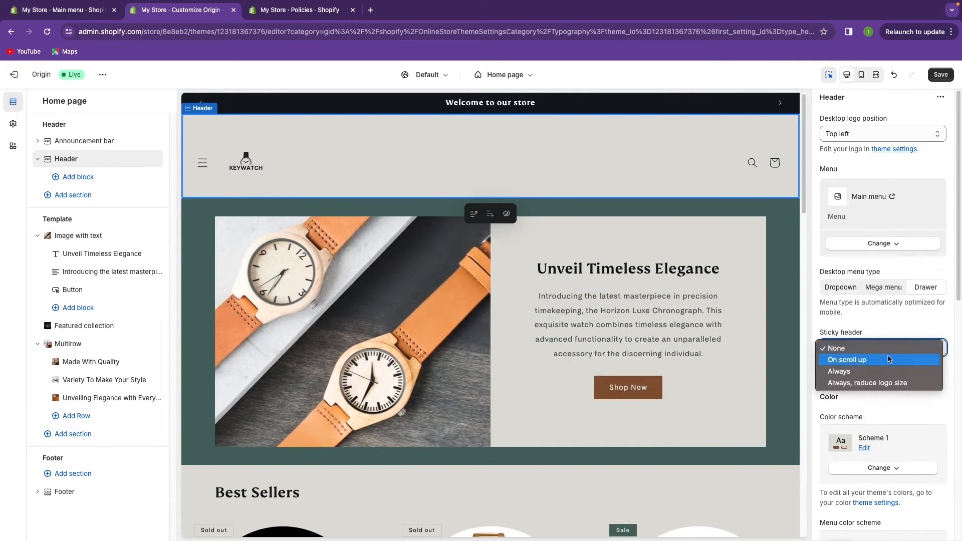
pyautogui.click(841, 346)
pyautogui.click(840, 287)
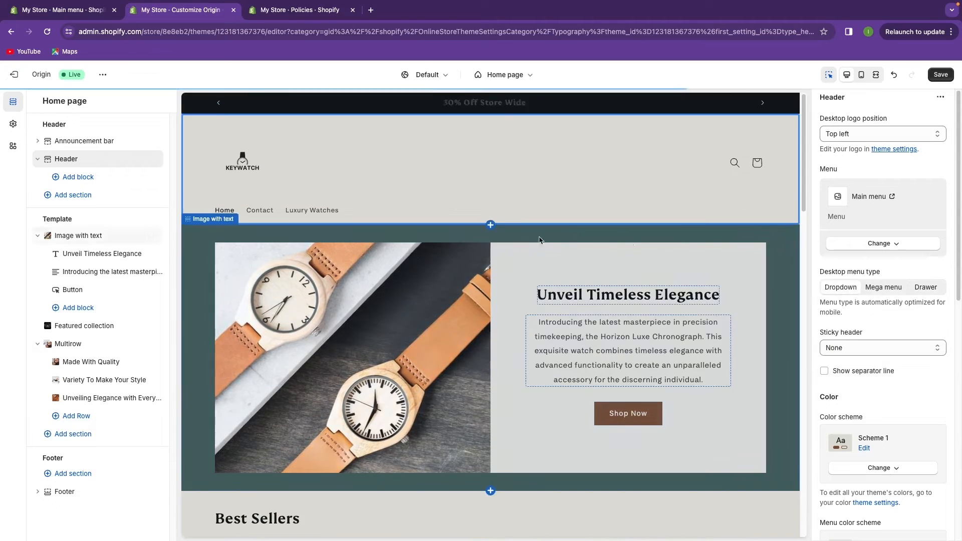
# - Try the "Always, reduce logo size" sticky header option and check its behavior in the home page preview
pyautogui.scroll(-8, 865, 369)
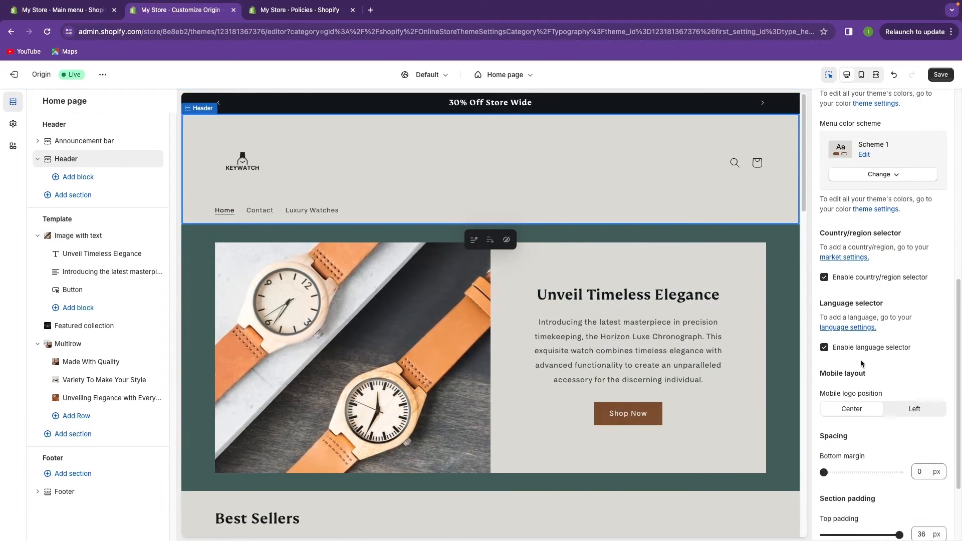
pyautogui.scroll(-3, 852, 346)
pyautogui.scroll(-1, 832, 360)
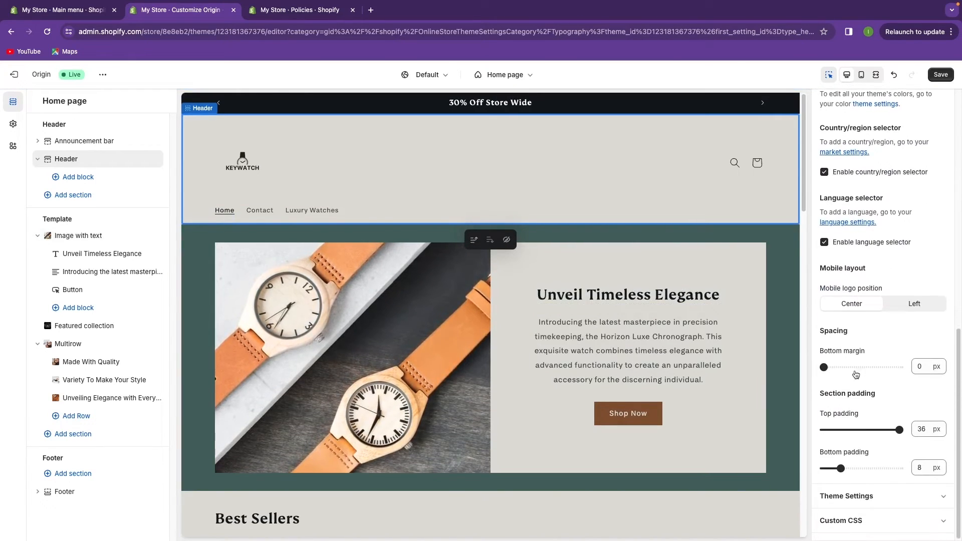
pyautogui.scroll(10, 862, 401)
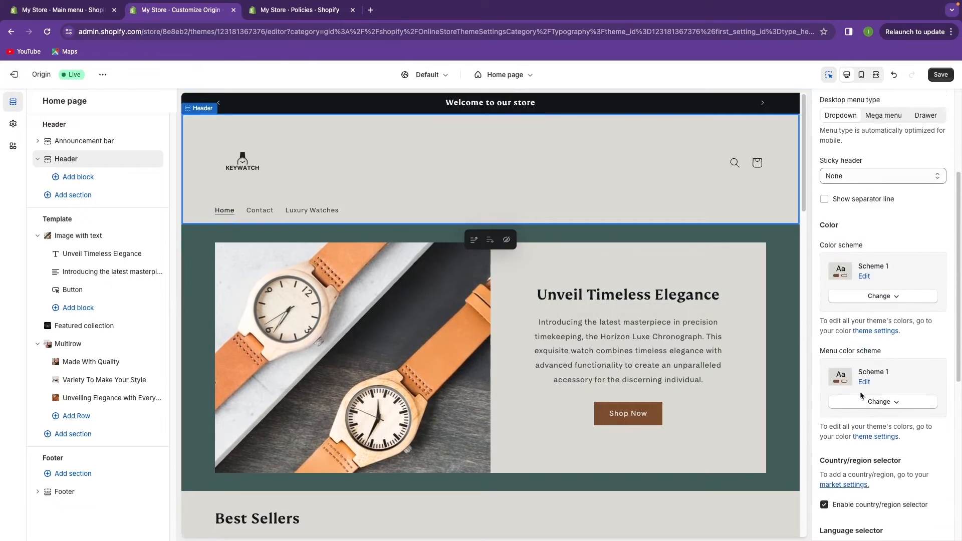
pyautogui.click(880, 350)
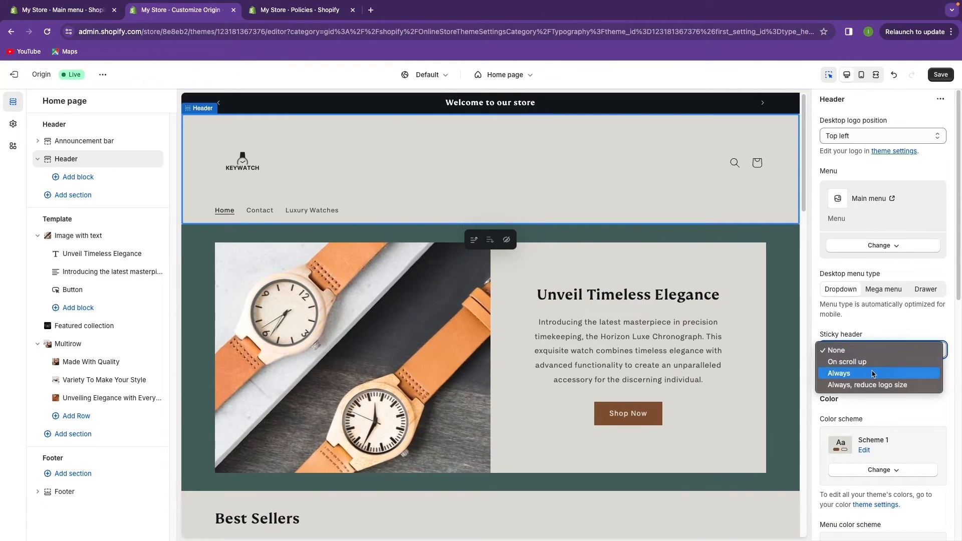
pyautogui.click(875, 384)
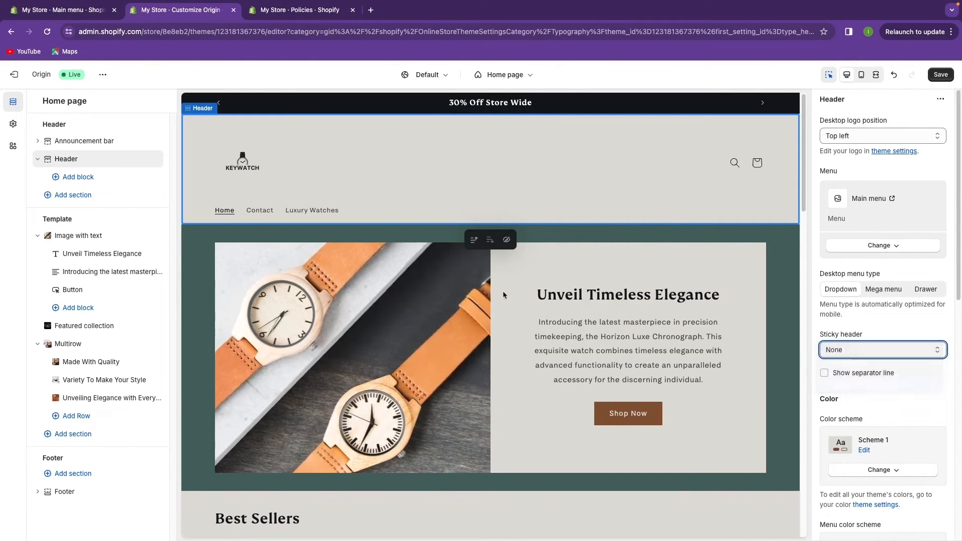
pyautogui.scroll(-5, 509, 272)
pyautogui.scroll(-10, 508, 276)
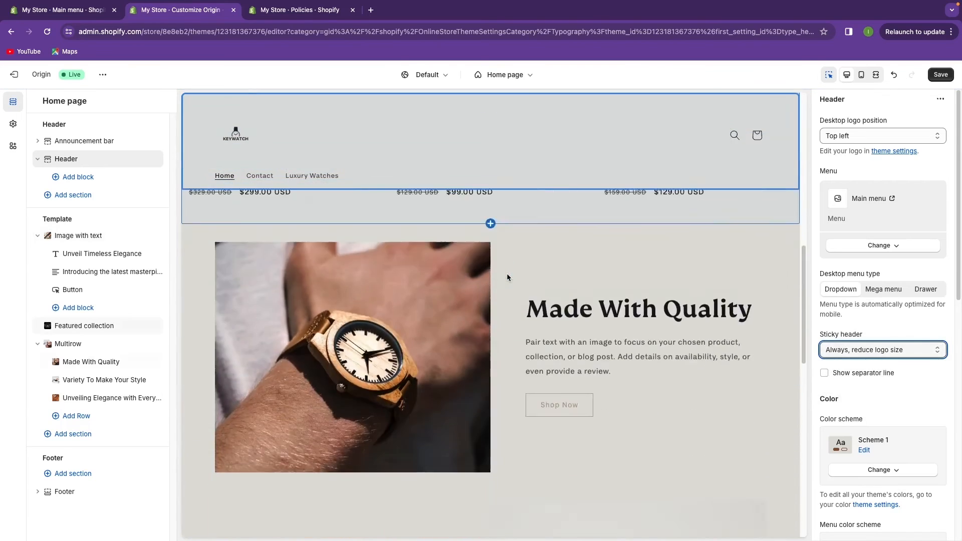
pyautogui.scroll(15, 506, 283)
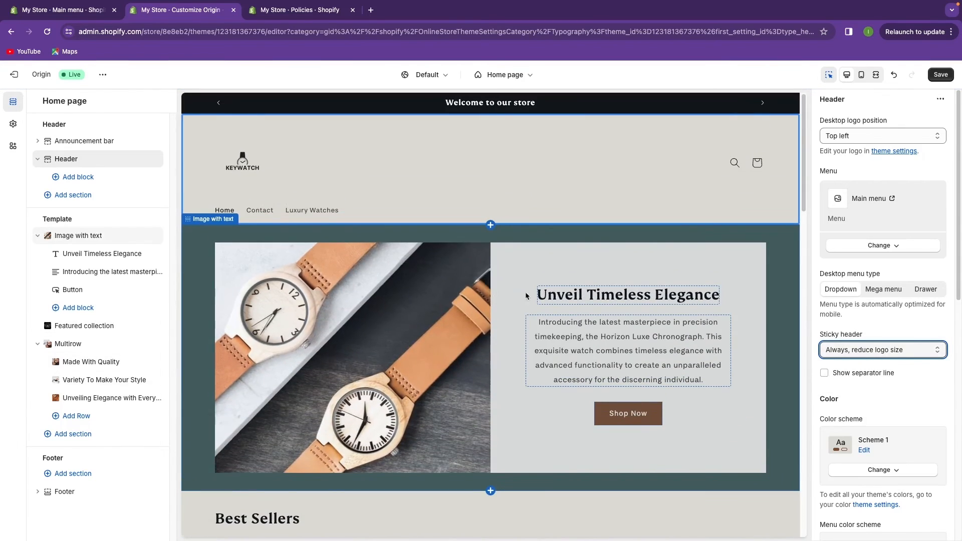
# - Set the header's sticky option back to None and save the home page changes
pyautogui.click(13, 124)
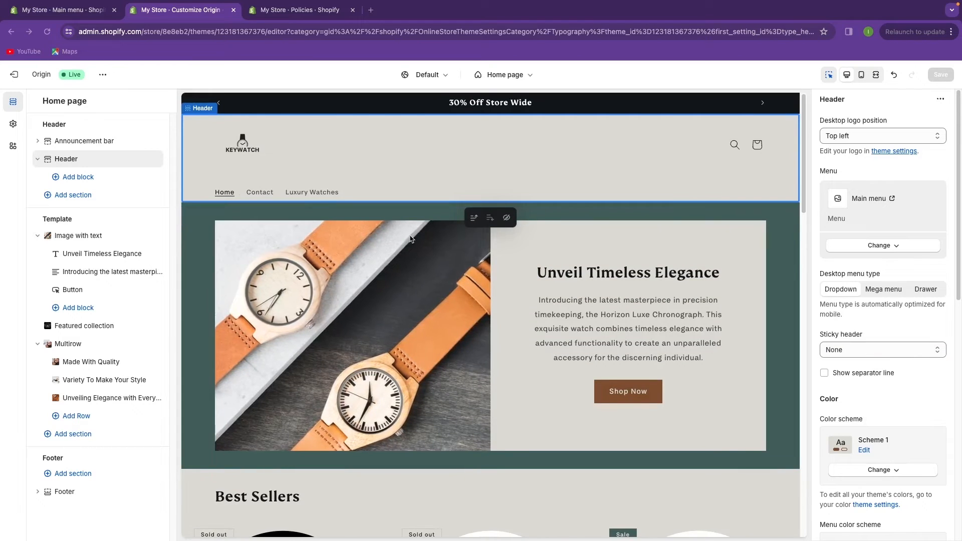
pyautogui.scroll(-1, 411, 240)
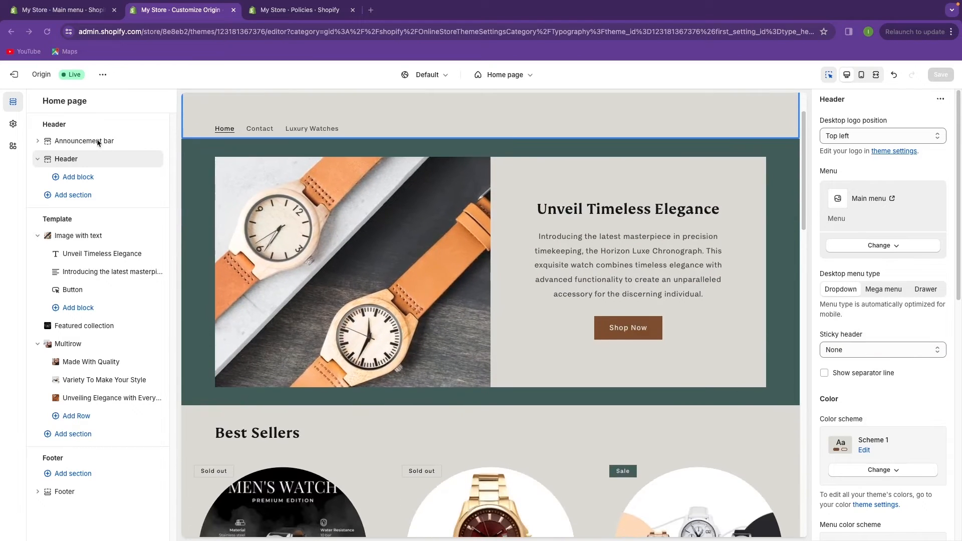
pyautogui.scroll(1, 461, 441)
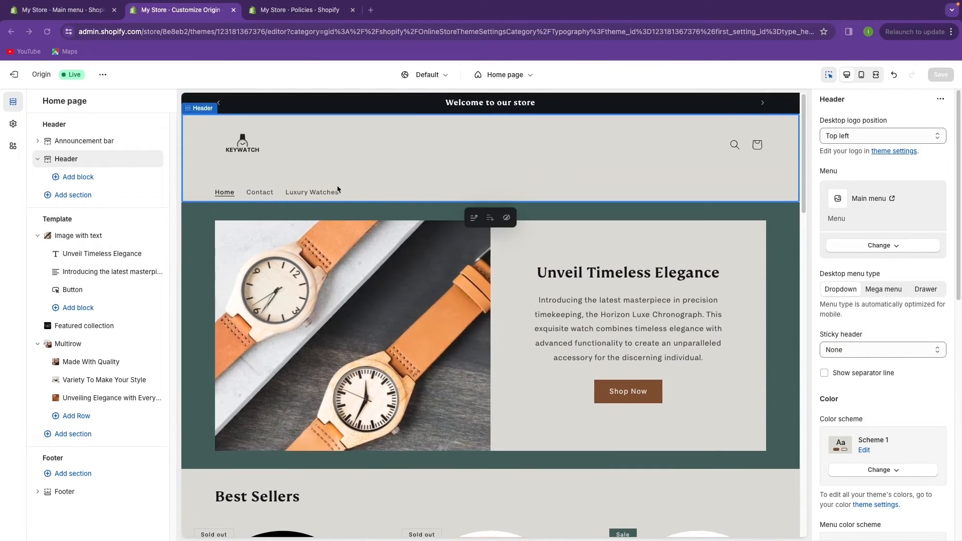
# - Open the Default product template for customization
pyautogui.click(529, 76)
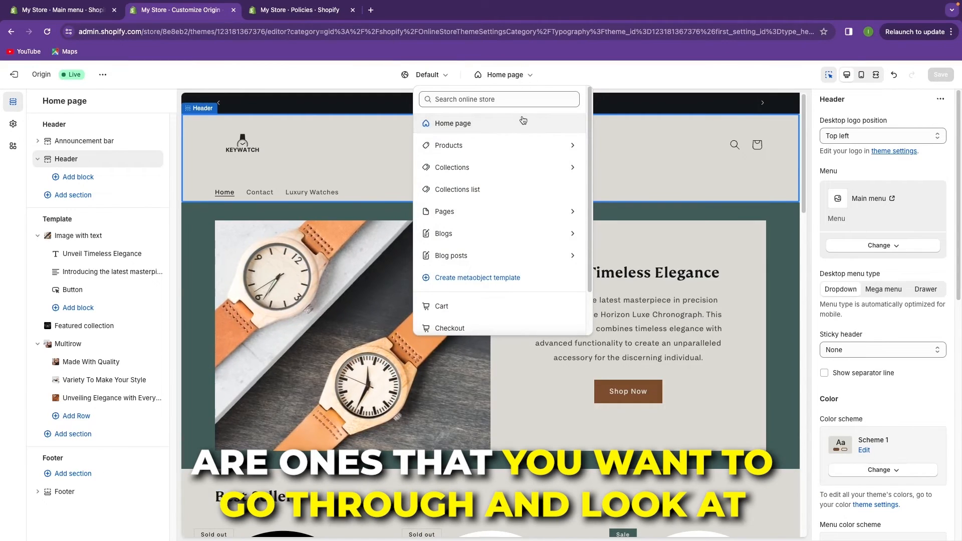
pyautogui.click(490, 145)
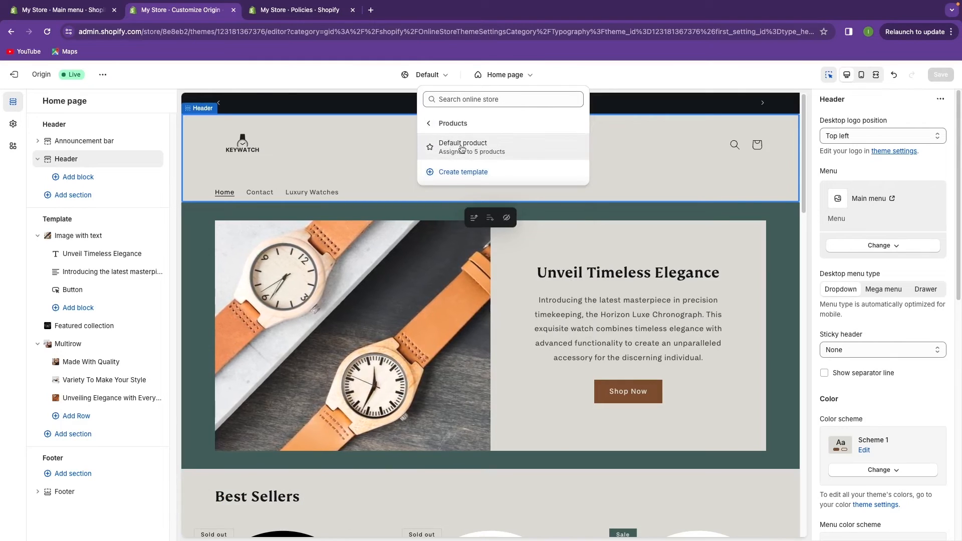
pyautogui.click(478, 148)
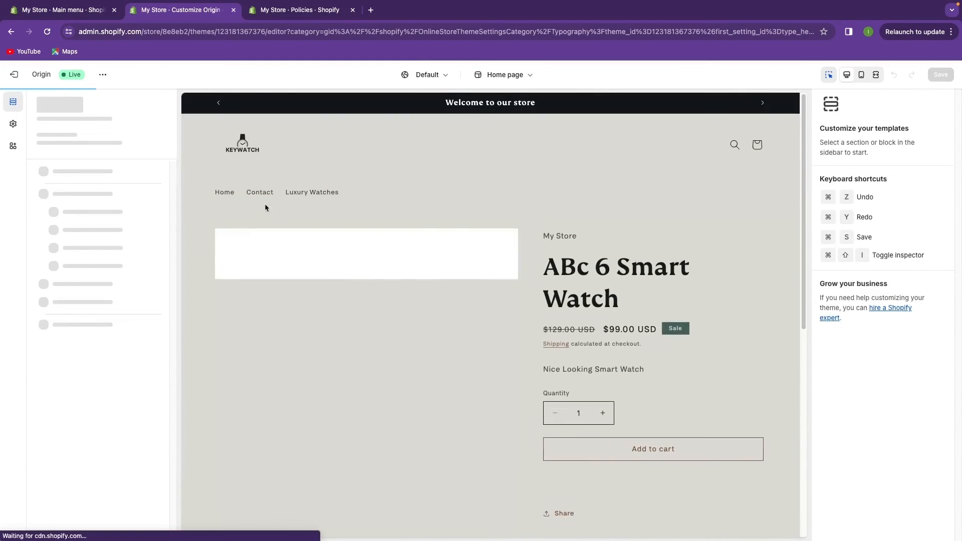
# - Examine the ABc 6 Smart Watch product page preview, including its image gallery, product details and purchase options
pyautogui.scroll(-1, 344, 261)
pyautogui.scroll(-5, 338, 263)
pyautogui.scroll(6, 332, 266)
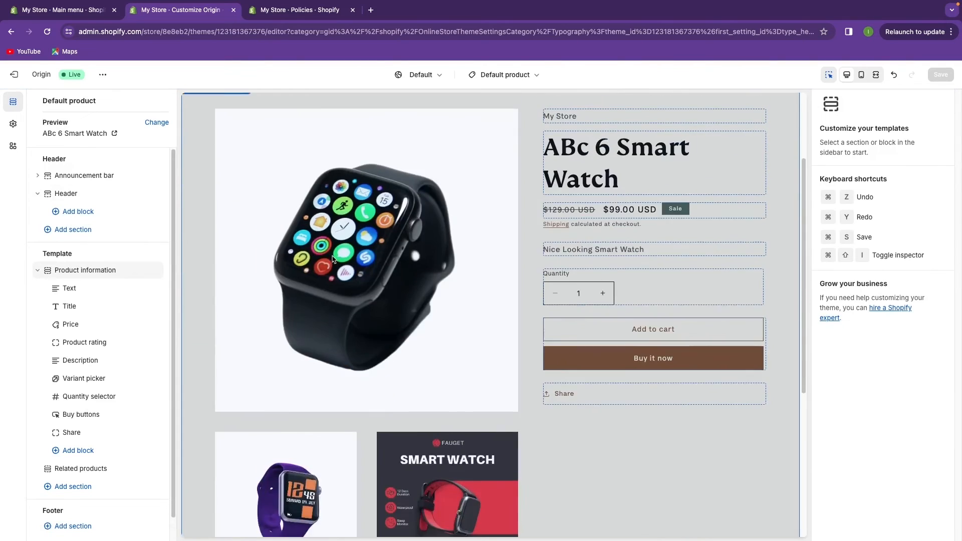
pyautogui.scroll(-3, 324, 257)
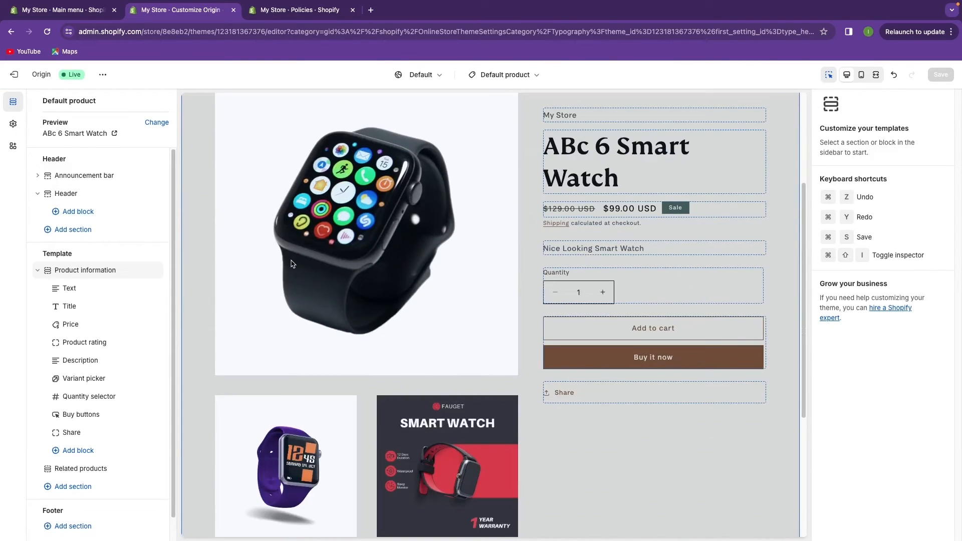
pyautogui.scroll(2, 346, 297)
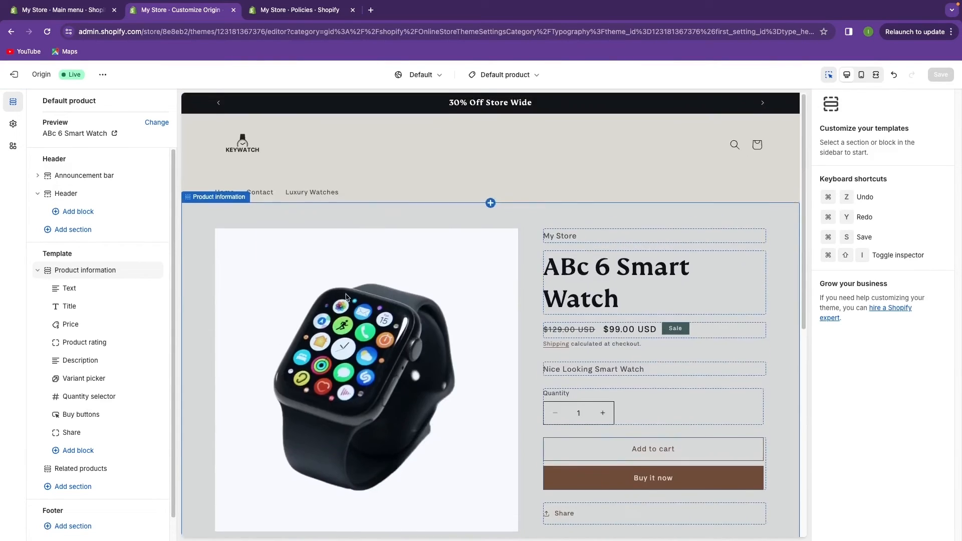
pyautogui.scroll(-2, 324, 287)
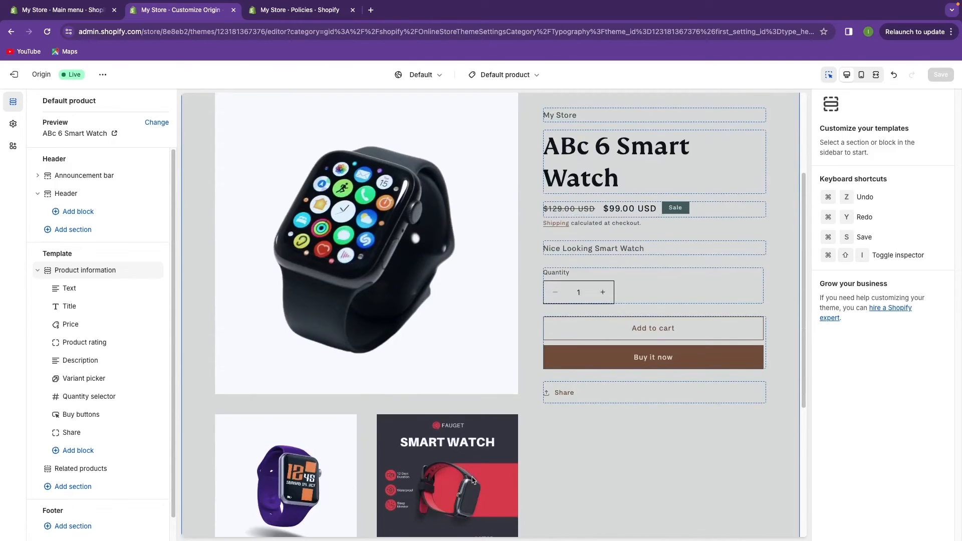
pyautogui.scroll(-5, 472, 480)
pyautogui.scroll(4, 263, 371)
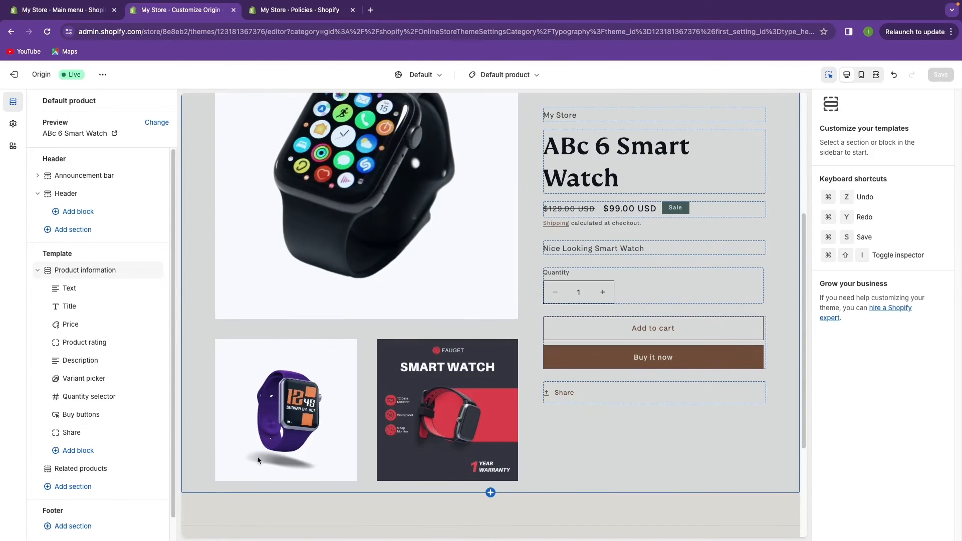
pyautogui.scroll(3, 340, 361)
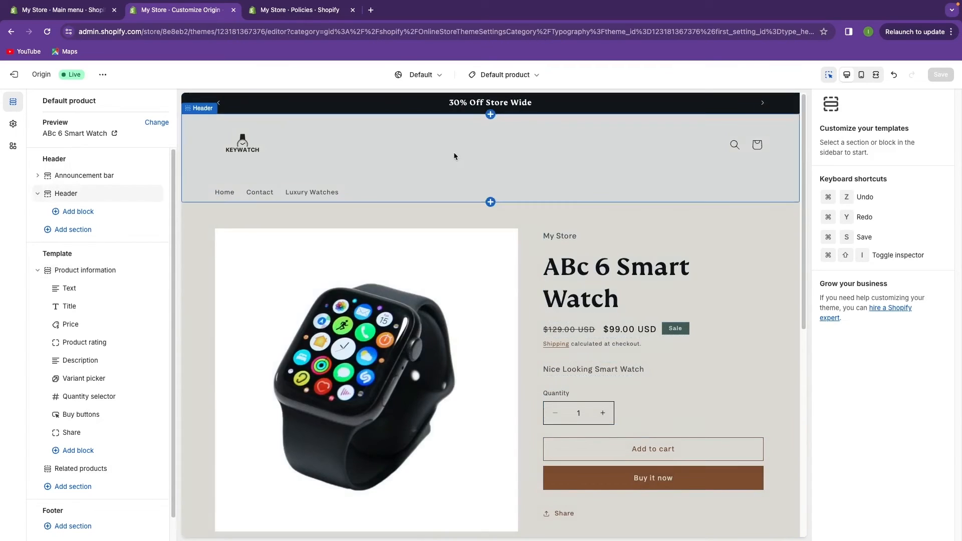
# - Remove the vendor Text block above the product title from the Product information section
pyautogui.scroll(-2, 454, 191)
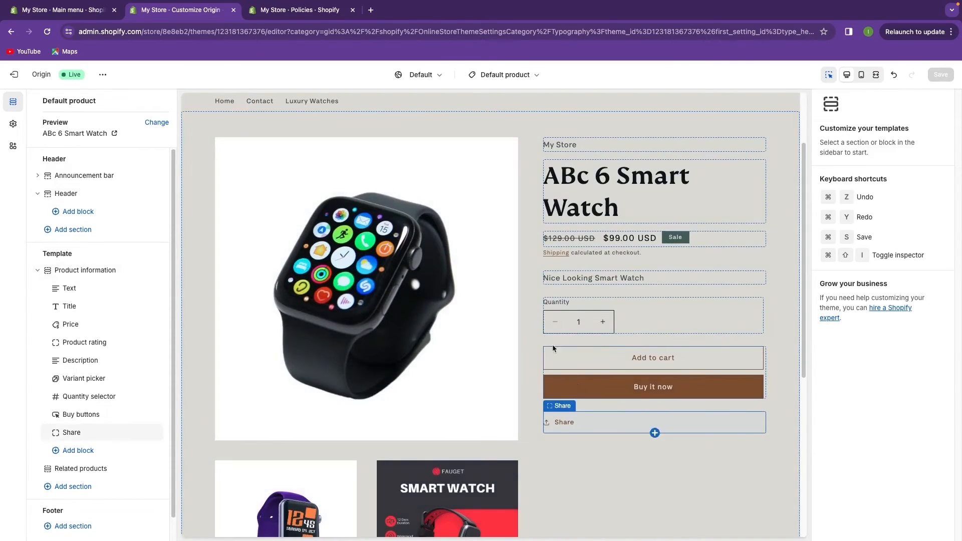
pyautogui.click(626, 145)
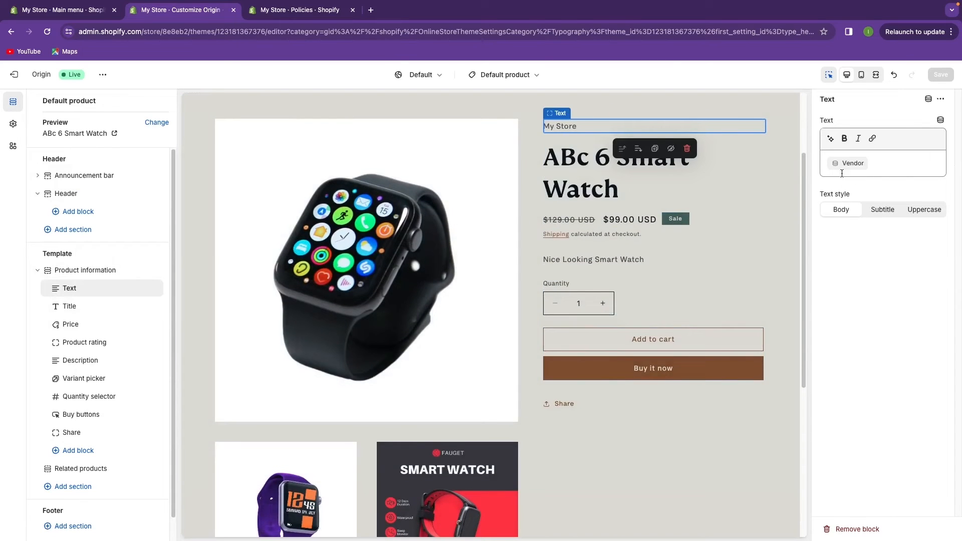
pyautogui.click(687, 148)
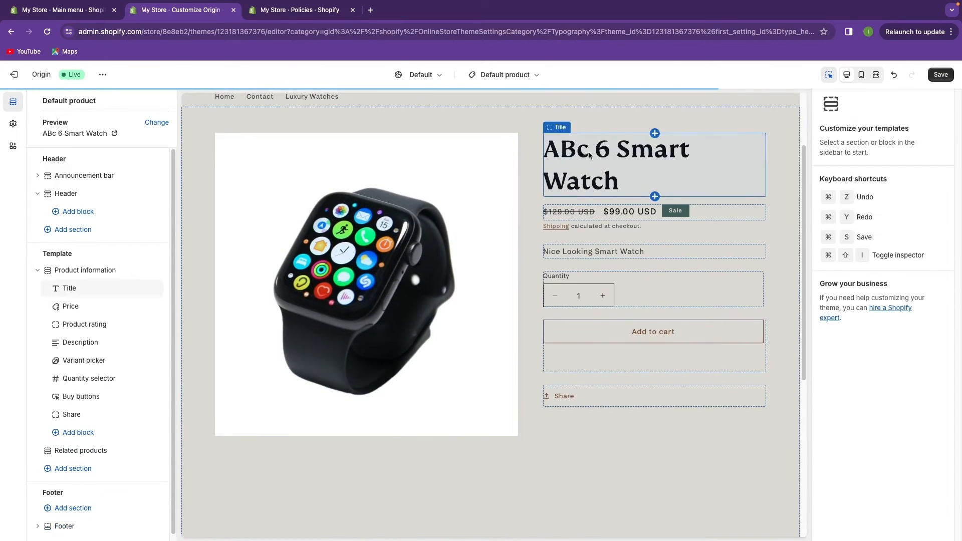
# - Look through the sections that can be added to the product template and dismiss the list without adding one
pyautogui.scroll(-3, 551, 295)
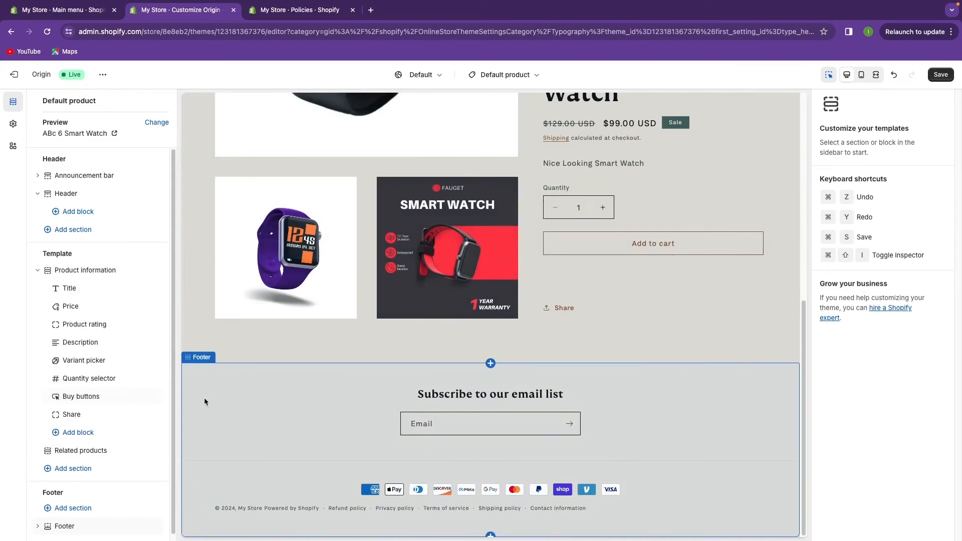
pyautogui.click(68, 469)
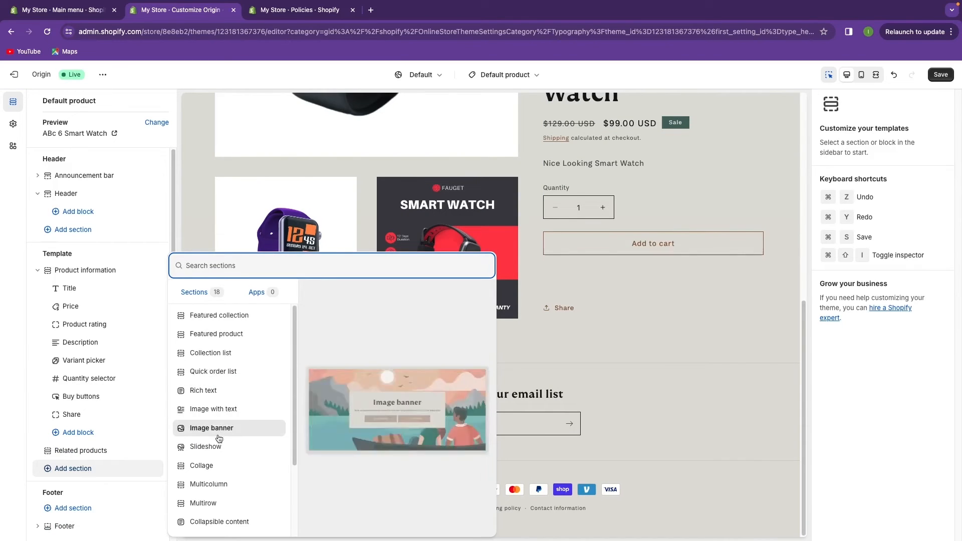
pyautogui.click(527, 368)
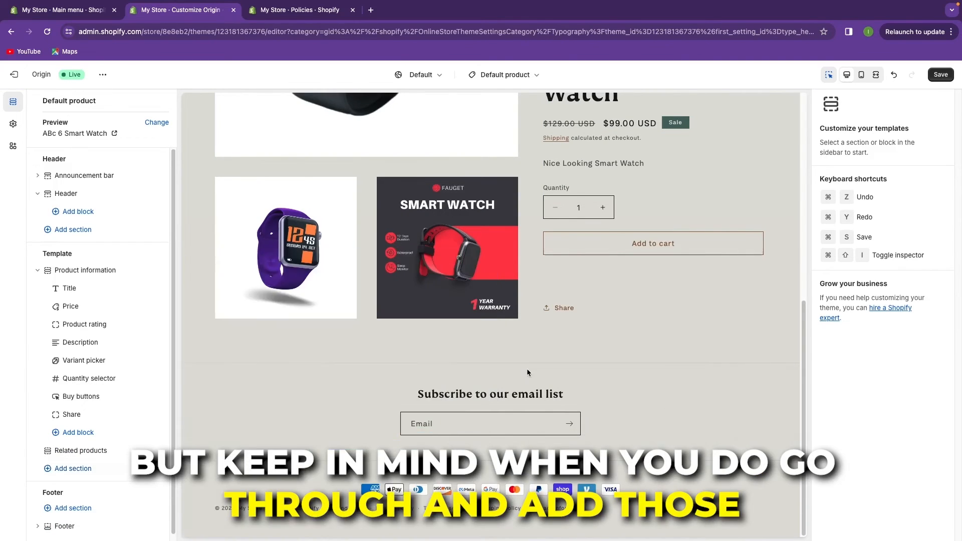
# - Review the edited product page layout and switch the previewed product to bx 81 Watch
pyautogui.scroll(3, 433, 395)
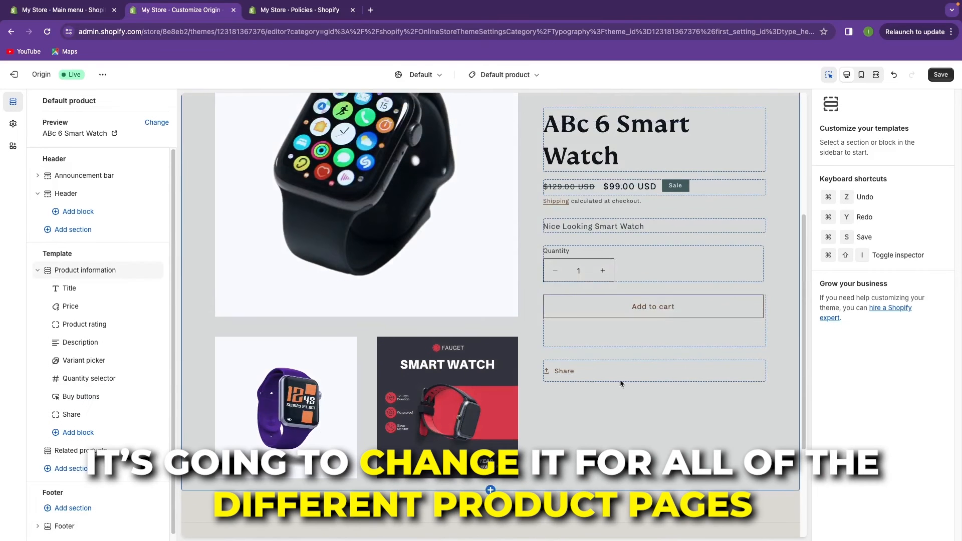
pyautogui.scroll(1, 414, 194)
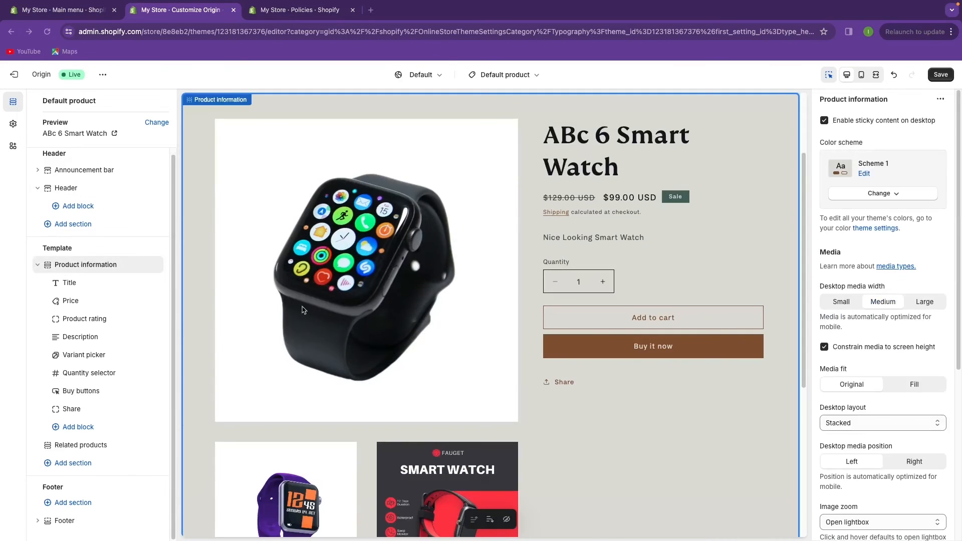
pyautogui.scroll(2, 302, 310)
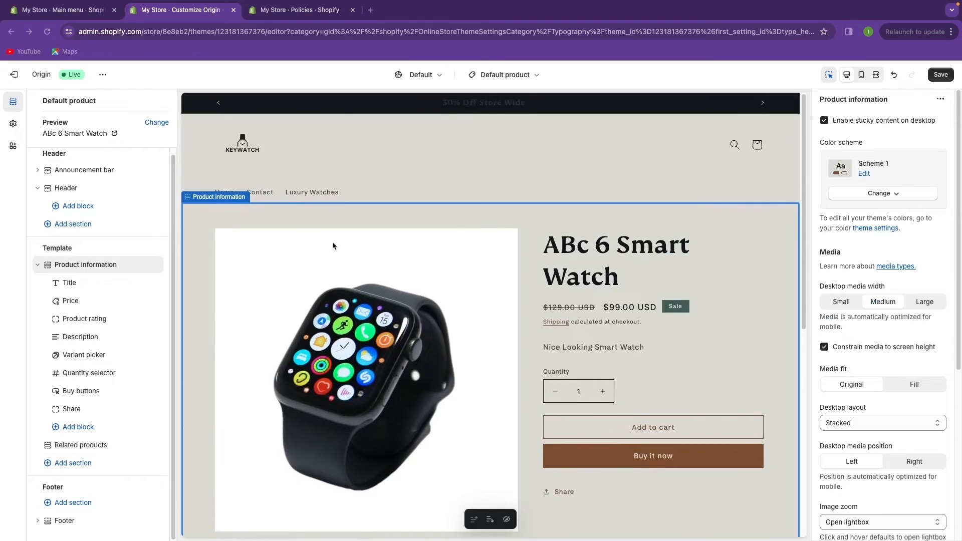
pyautogui.scroll(-3, 333, 245)
pyautogui.scroll(1, 311, 297)
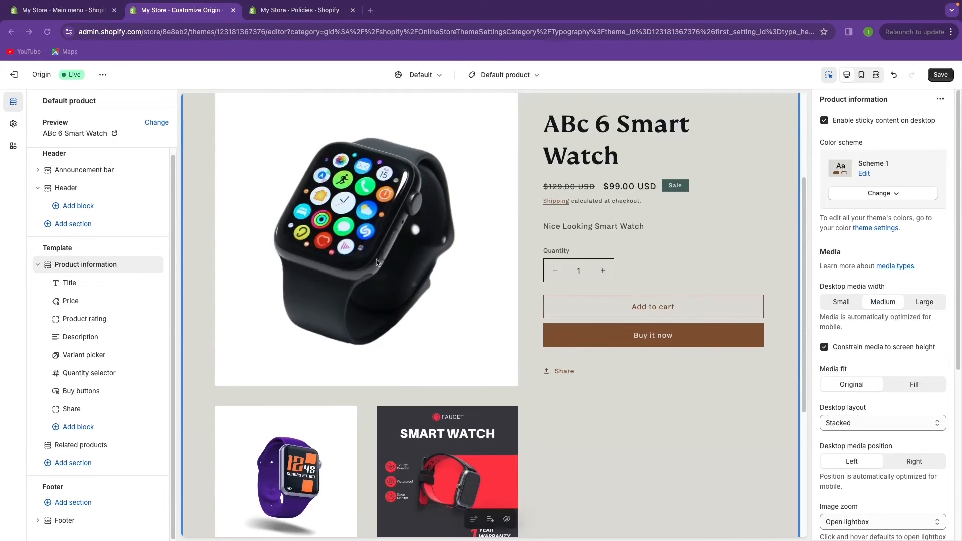
pyautogui.click(155, 122)
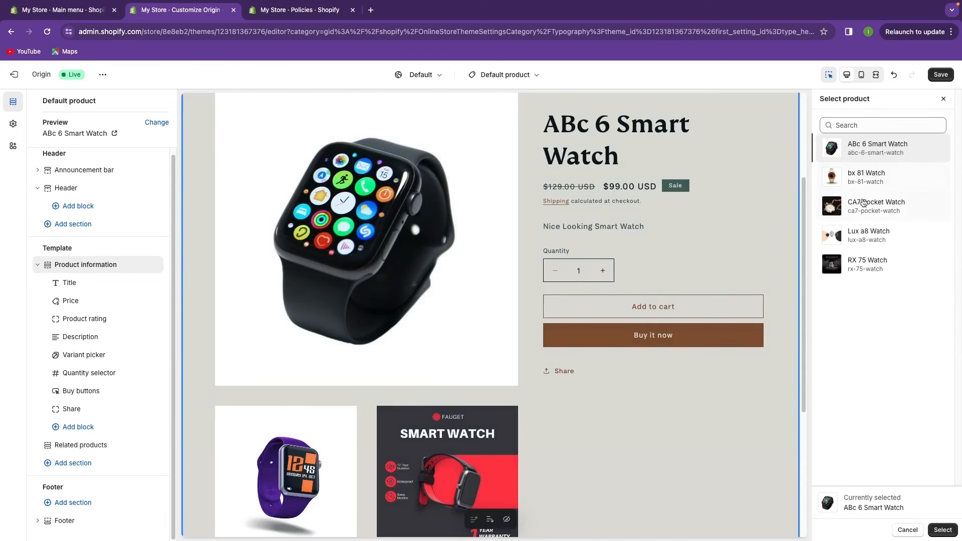
pyautogui.click(864, 179)
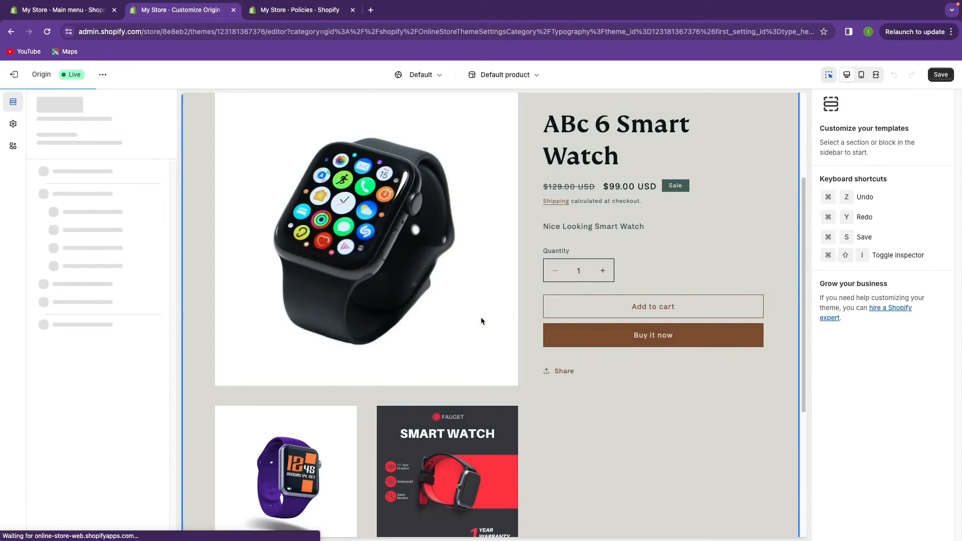
# - Check the bx 81 Watch page, switch the previewed product to Lux a8 Watch and review its images and description
pyautogui.scroll(-3, 466, 309)
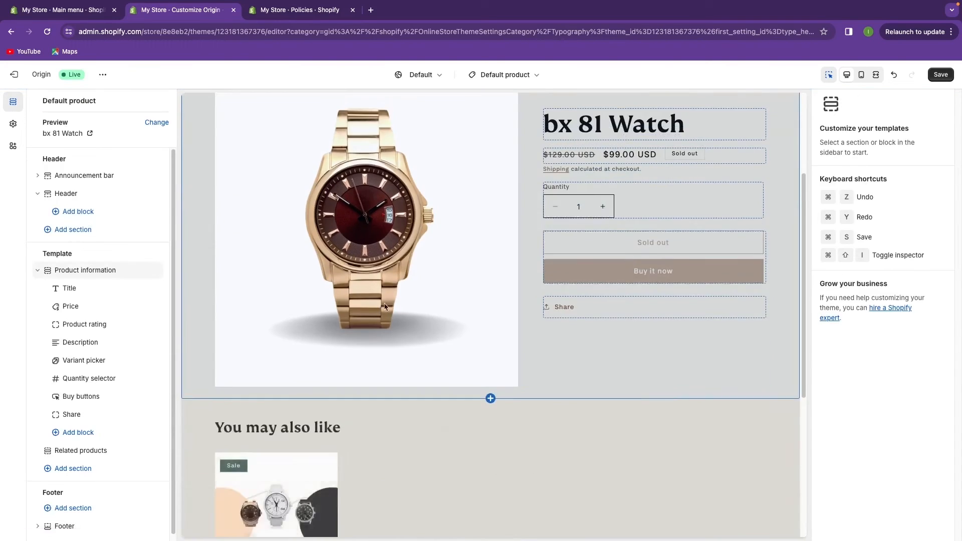
pyautogui.scroll(1, 517, 299)
pyautogui.click(157, 122)
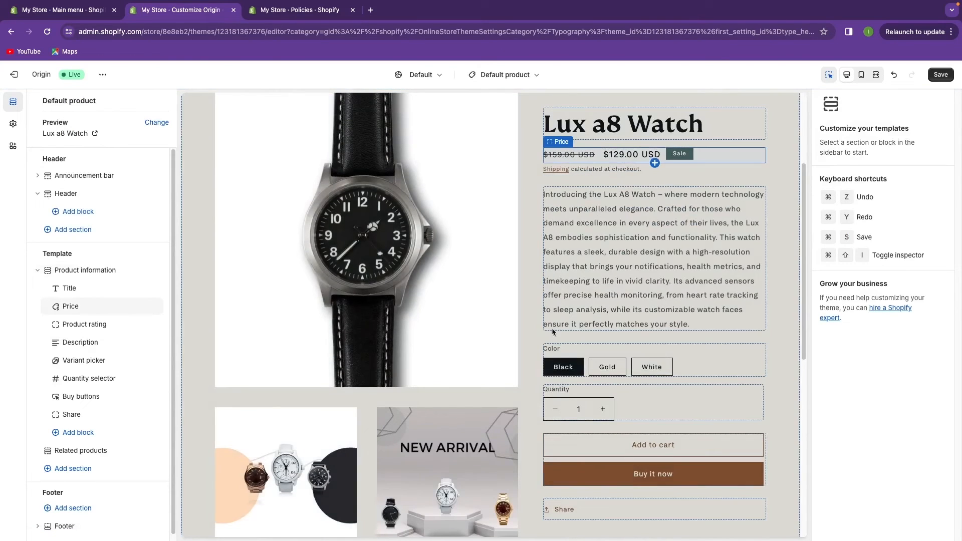
pyautogui.scroll(-5, 356, 374)
pyautogui.scroll(1, 364, 319)
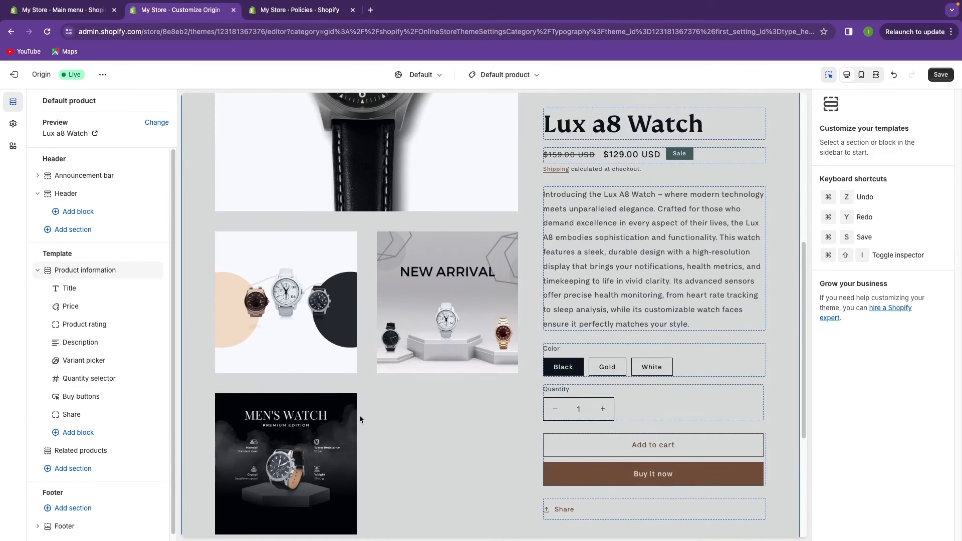
pyautogui.scroll(4, 395, 413)
pyautogui.scroll(3, 310, 331)
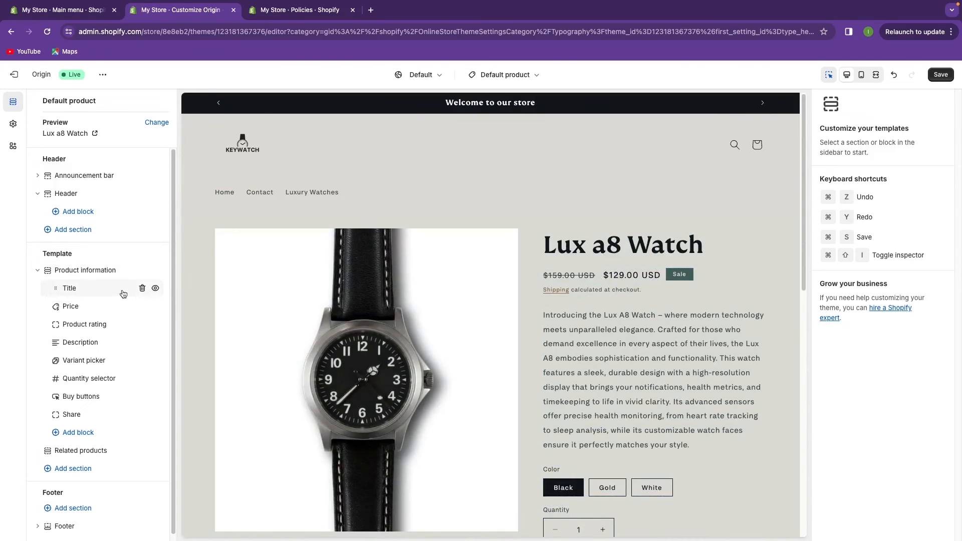
# - Test the variant picker on the Lux a8 Watch preview by switching between Black, Gold and White, ending on Black
pyautogui.click(155, 289)
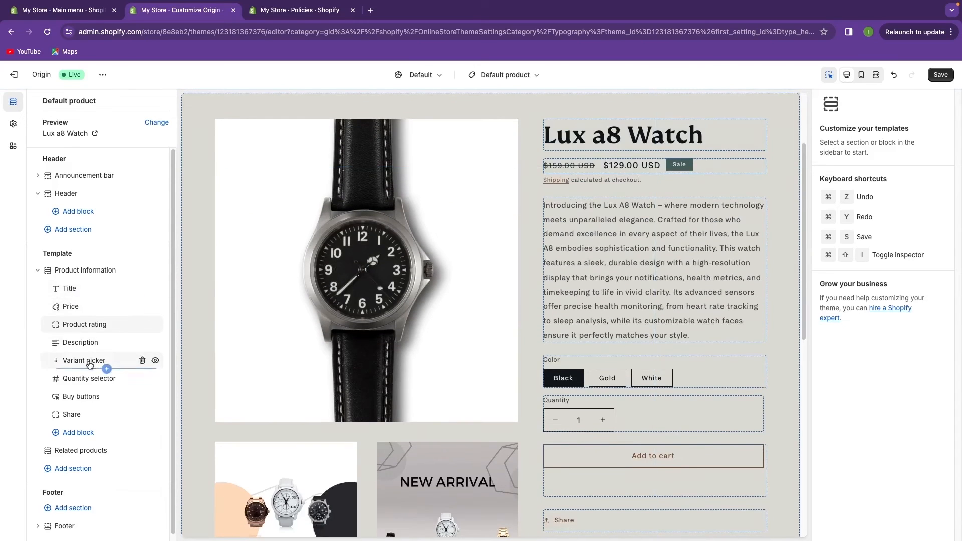
pyautogui.scroll(-1, 561, 381)
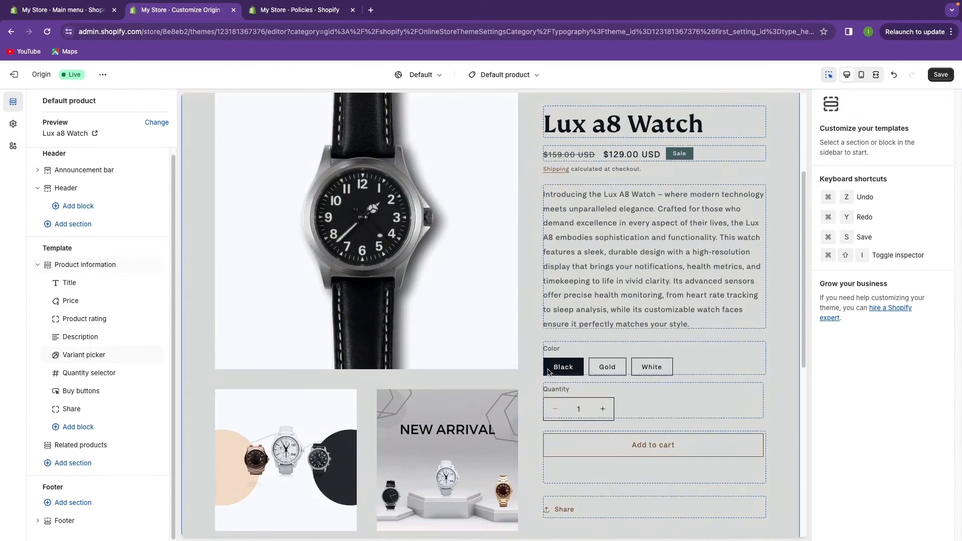
pyautogui.click(615, 370)
pyautogui.click(611, 371)
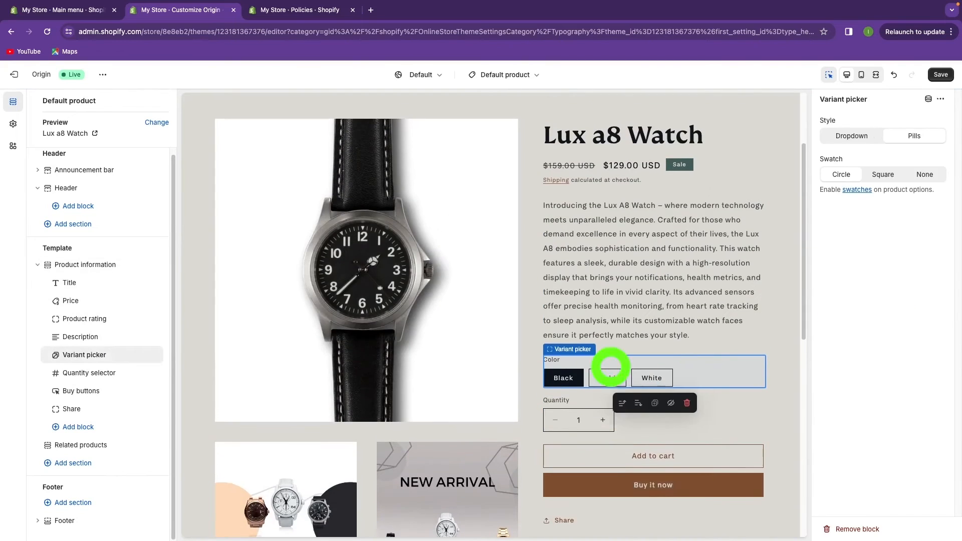
pyautogui.click(649, 373)
pyautogui.click(608, 370)
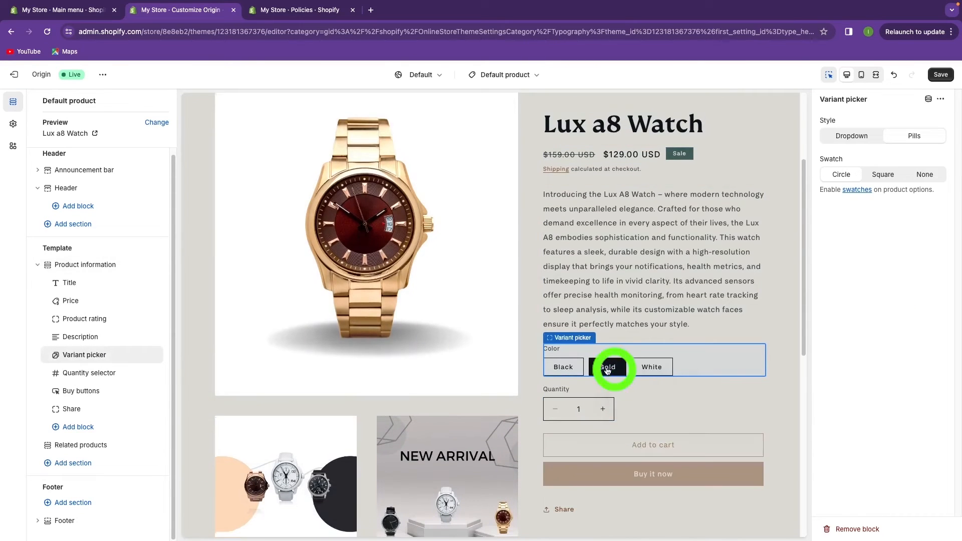
pyautogui.click(565, 368)
pyautogui.click(606, 369)
pyautogui.click(655, 369)
pyautogui.click(608, 369)
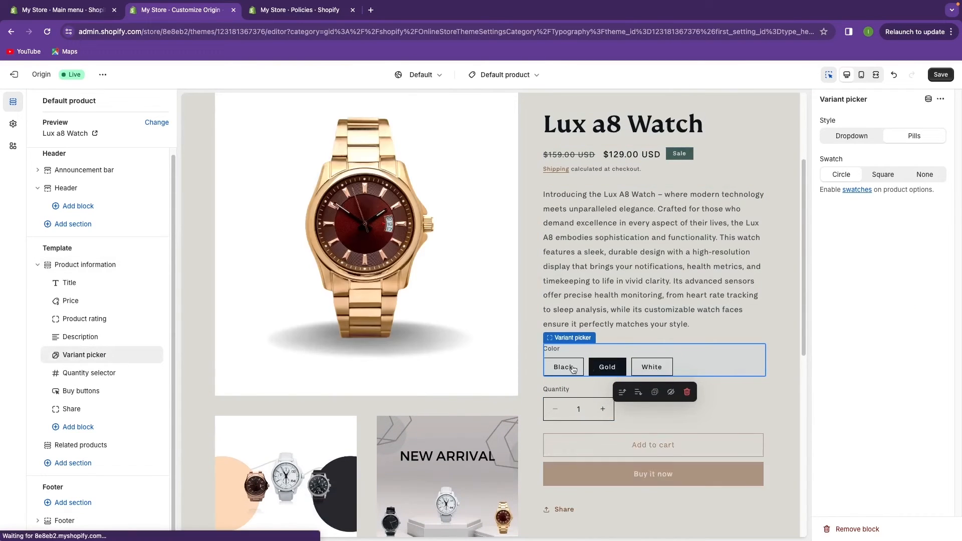
pyautogui.click(566, 368)
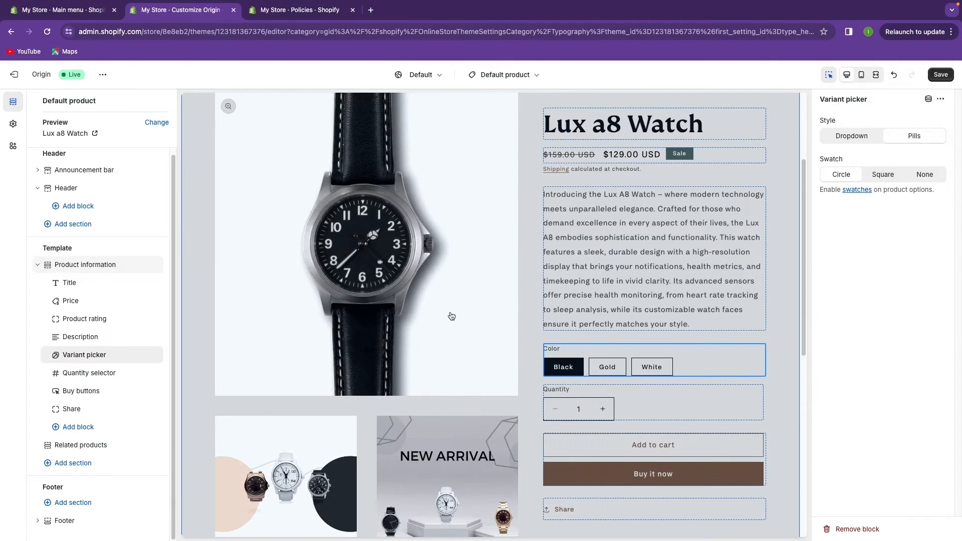
pyautogui.scroll(-2, 600, 406)
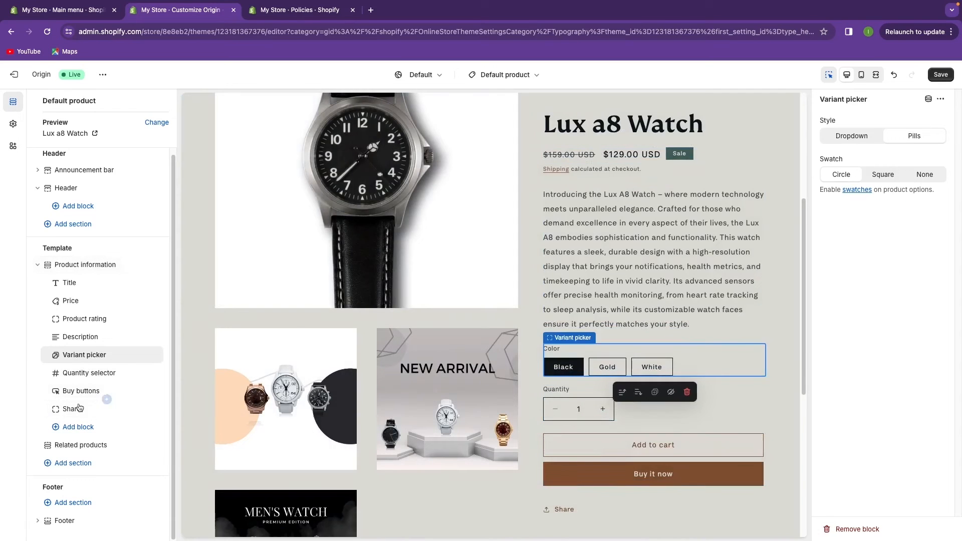
# - Hide the product template's Share block, turn off the email signup in the footer, and save the theme
pyautogui.click(155, 409)
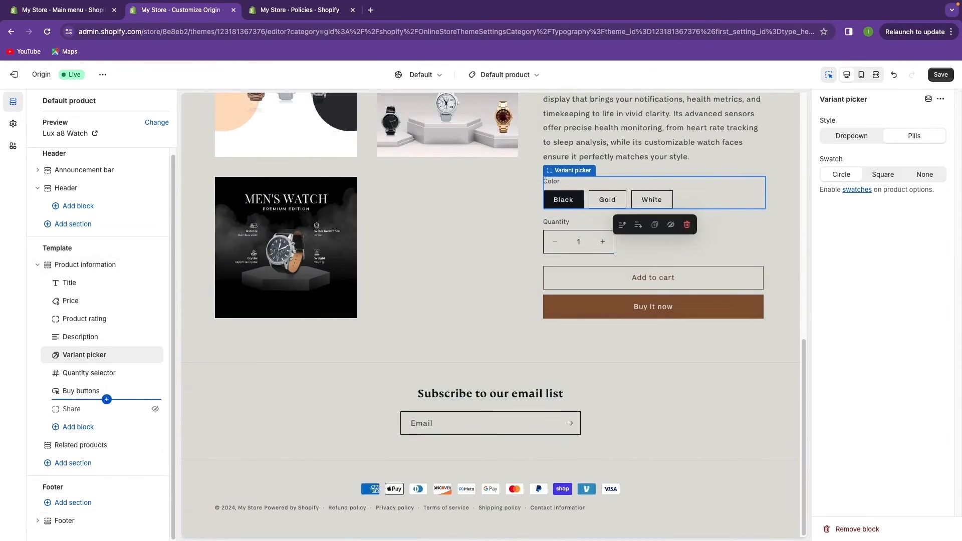
pyautogui.click(79, 522)
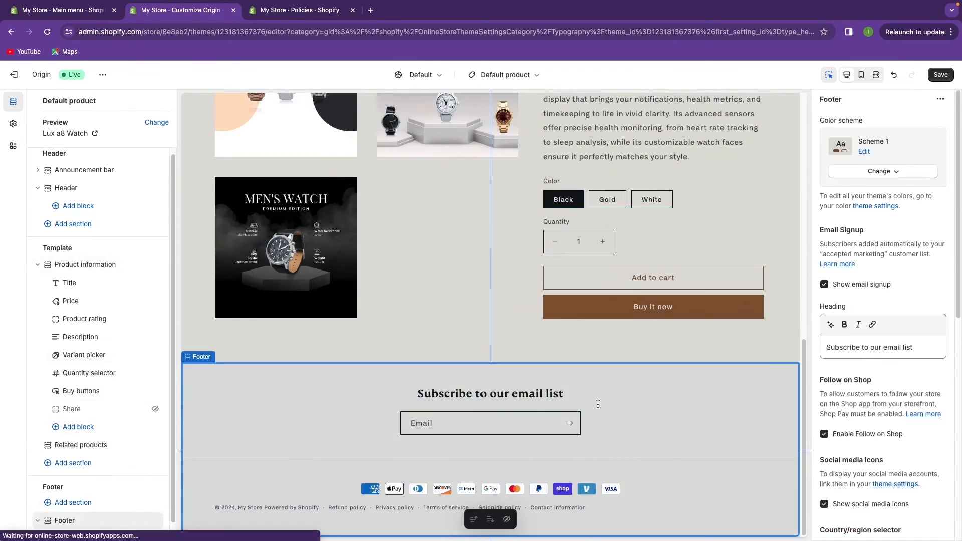
pyautogui.click(823, 283)
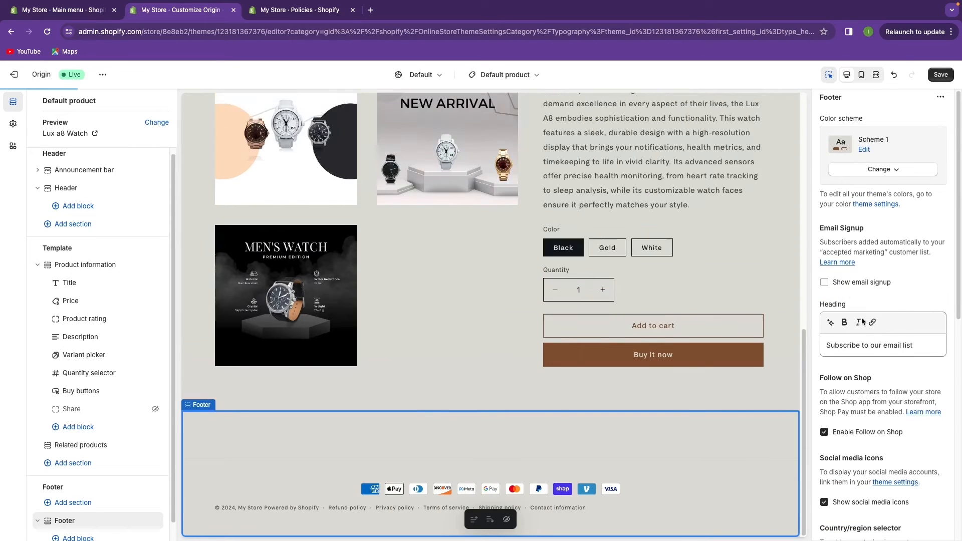
pyautogui.click(940, 75)
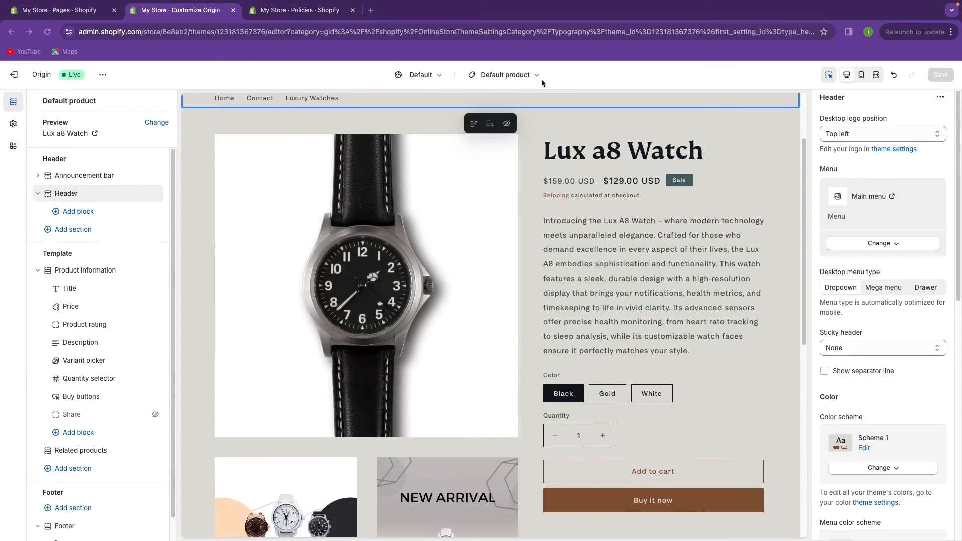
pyautogui.click(539, 79)
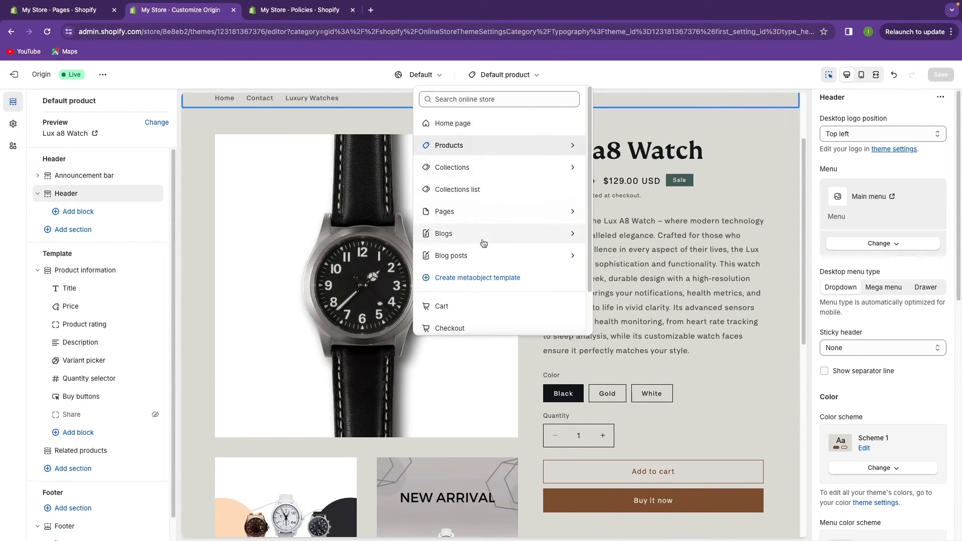
pyautogui.click(375, 76)
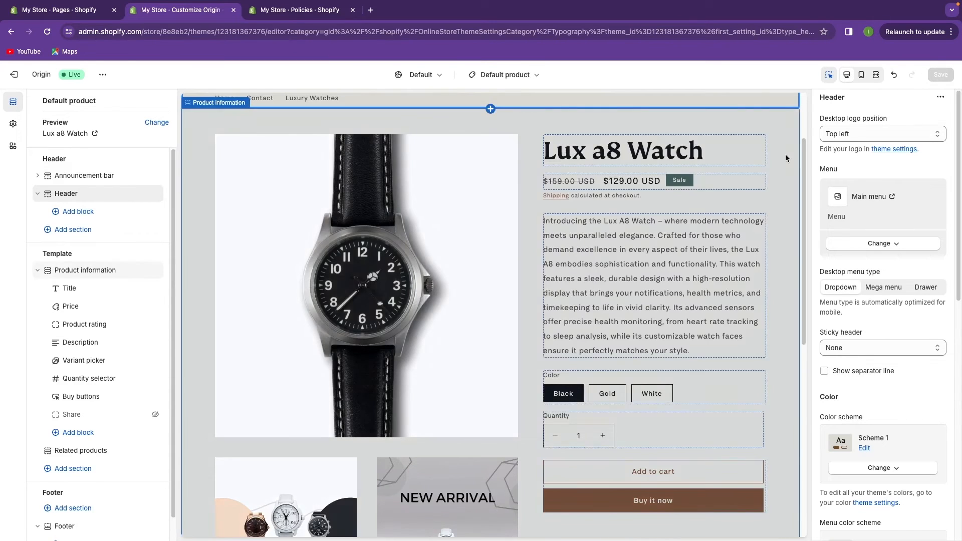
# - In the store admin, create a page titled About Me with a one-line self-introduction giving the owner's name, and save it
pyautogui.click(76, 10)
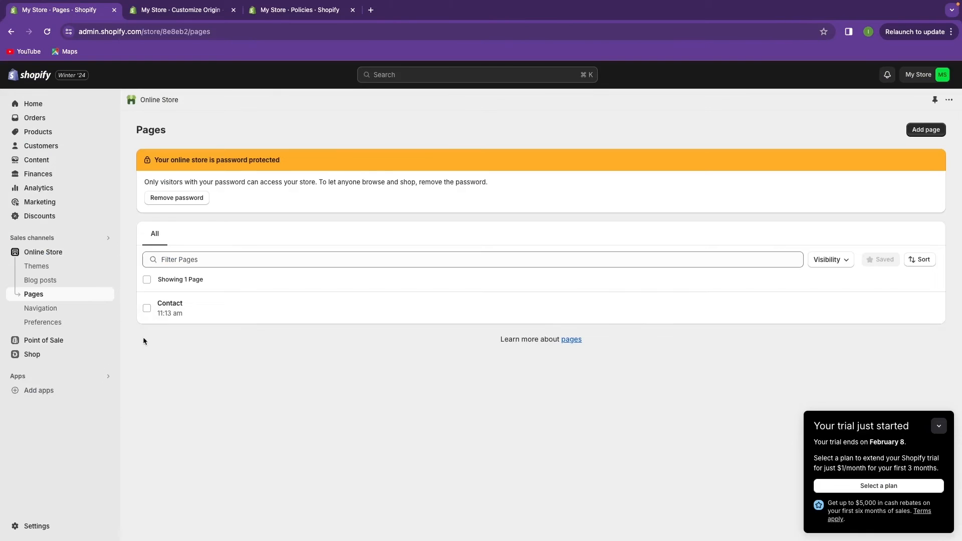
pyautogui.click(54, 253)
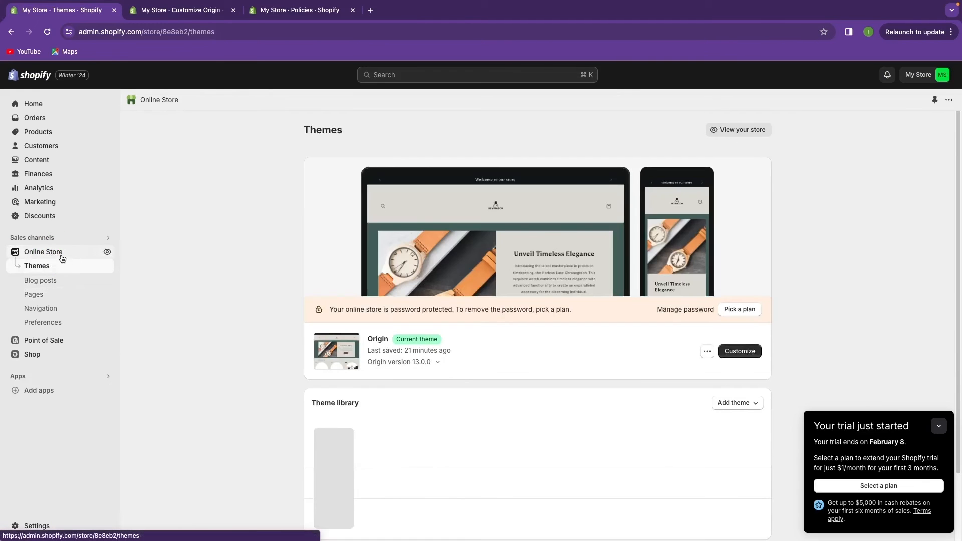
pyautogui.click(49, 298)
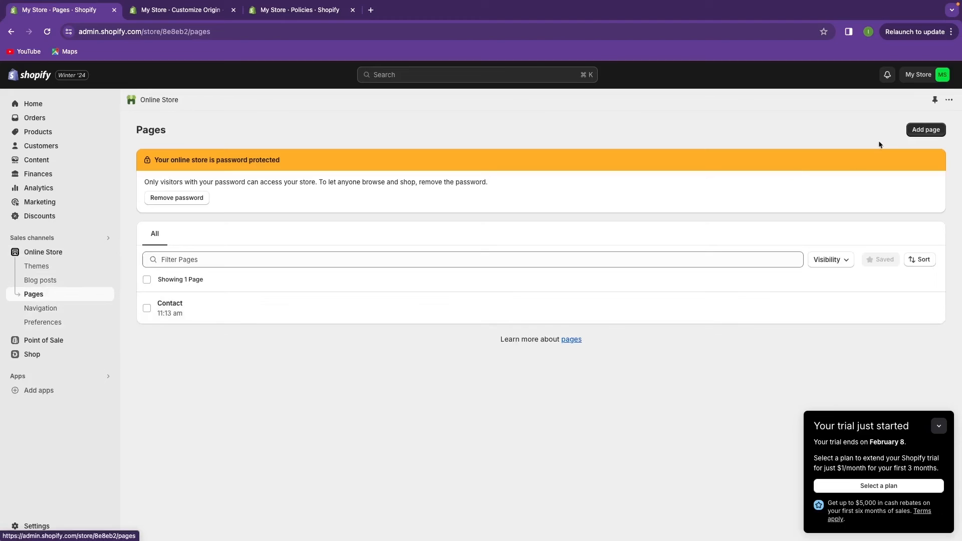
pyautogui.click(923, 129)
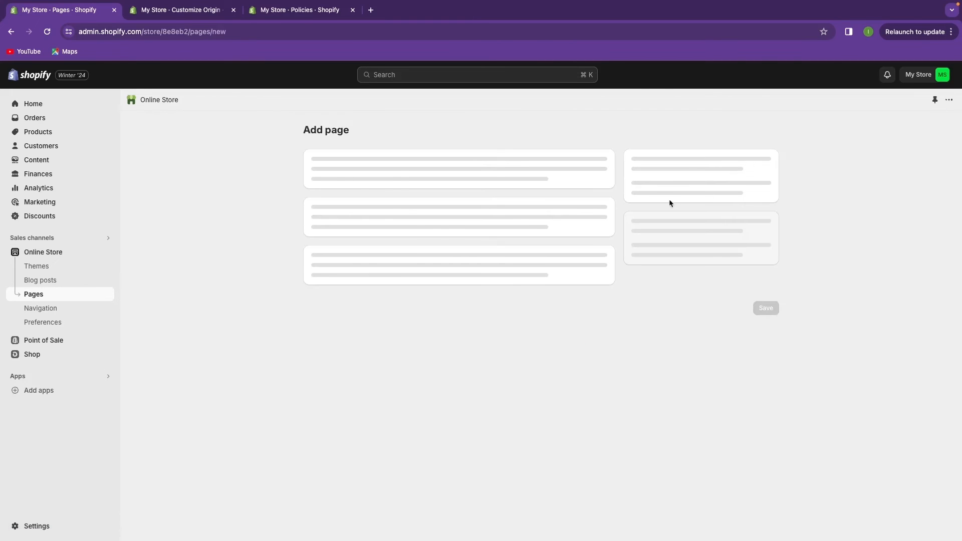
pyautogui.click(359, 178)
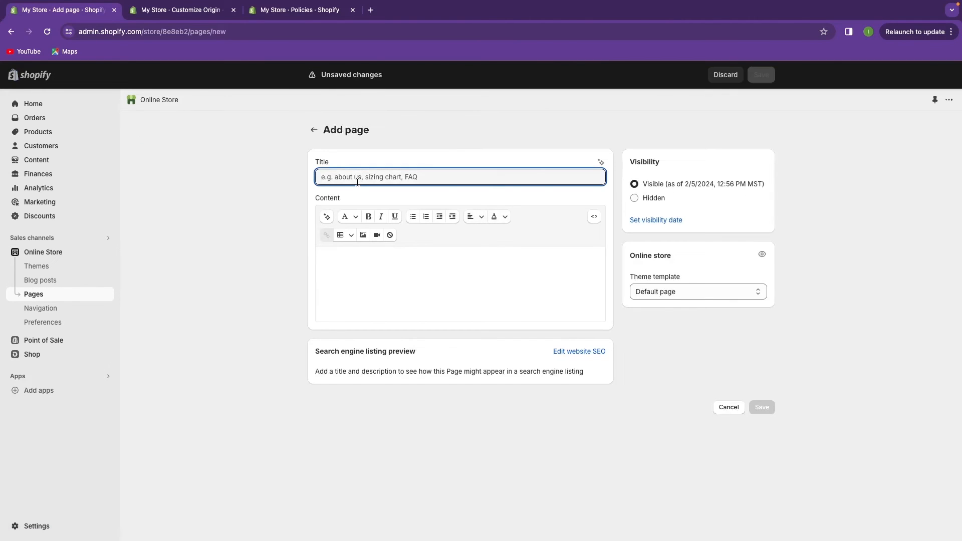
pyautogui.write('About Me')
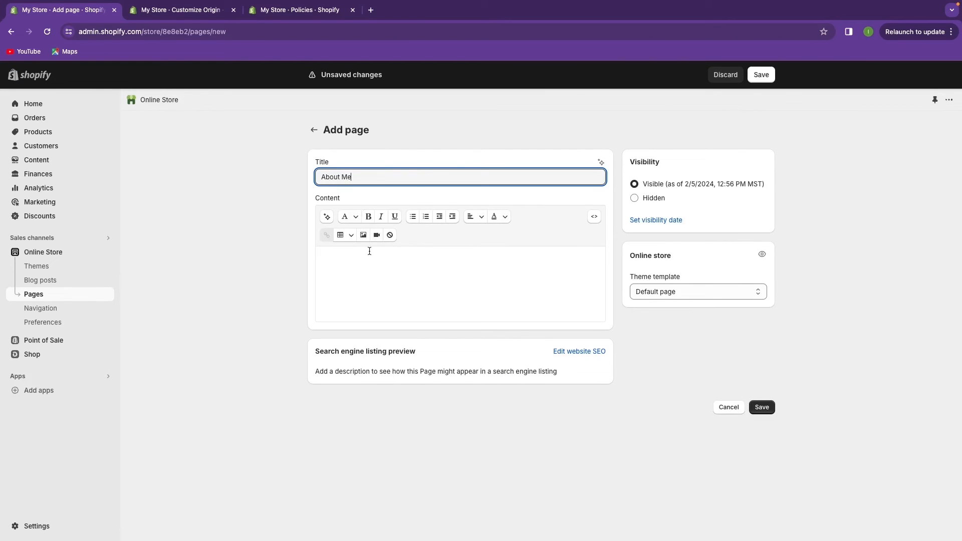
pyautogui.click(371, 249)
pyautogui.write('Hi My name is Corbin')
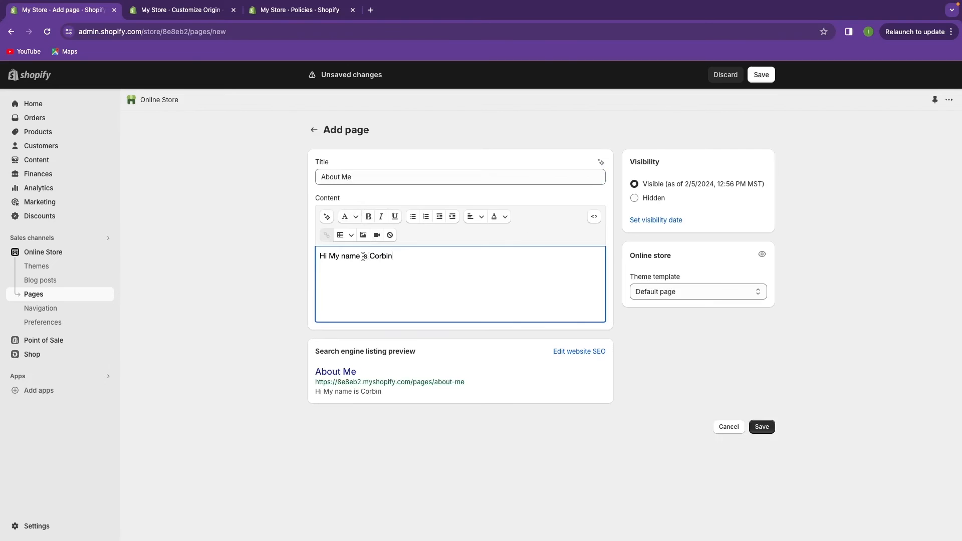
pyautogui.click(762, 426)
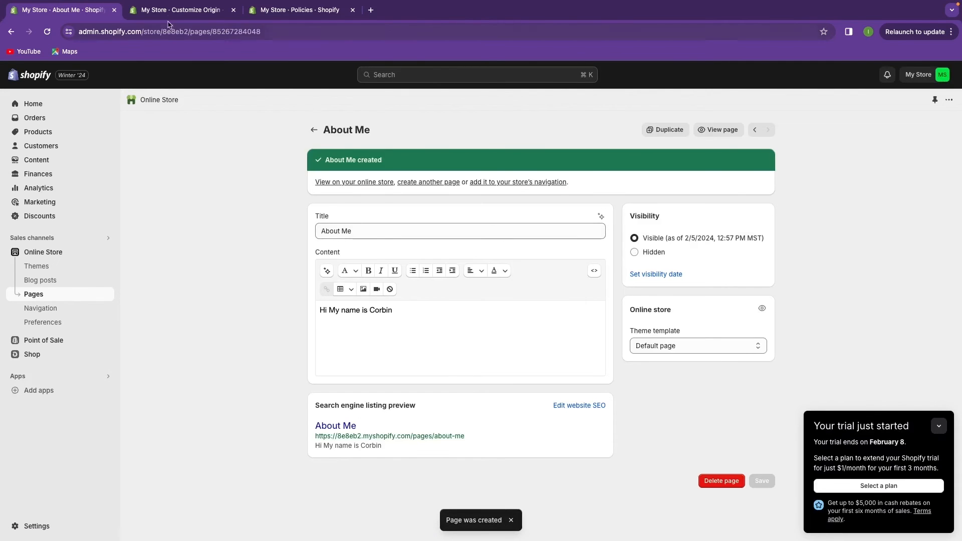
# - Return to the theme editor, switch from the product template to the home page and look over its desktop layout
pyautogui.click(181, 10)
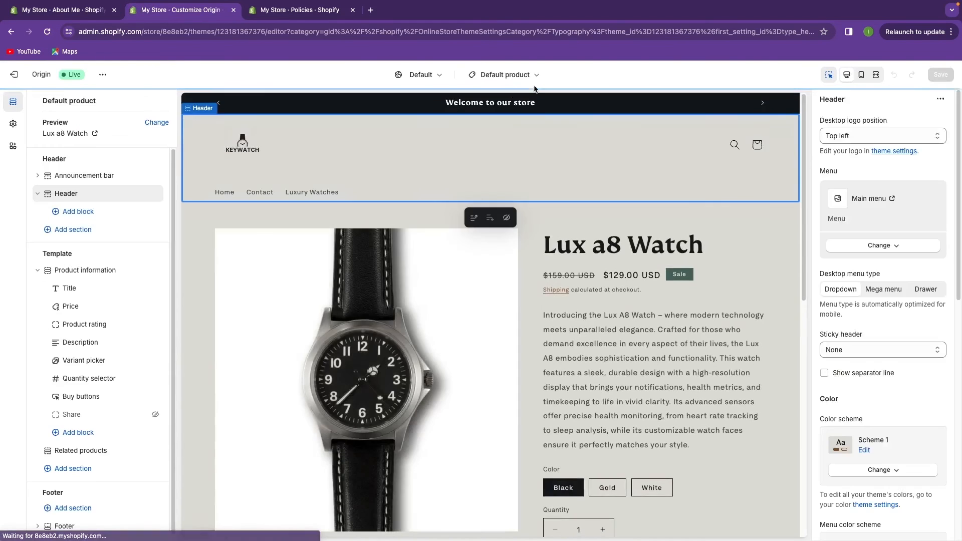
pyautogui.click(518, 75)
pyautogui.click(500, 212)
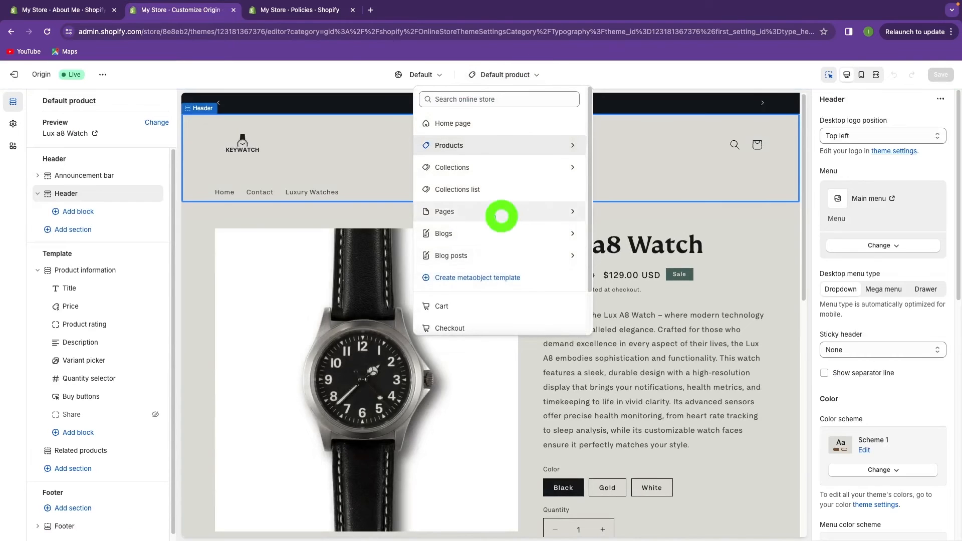
pyautogui.click(481, 150)
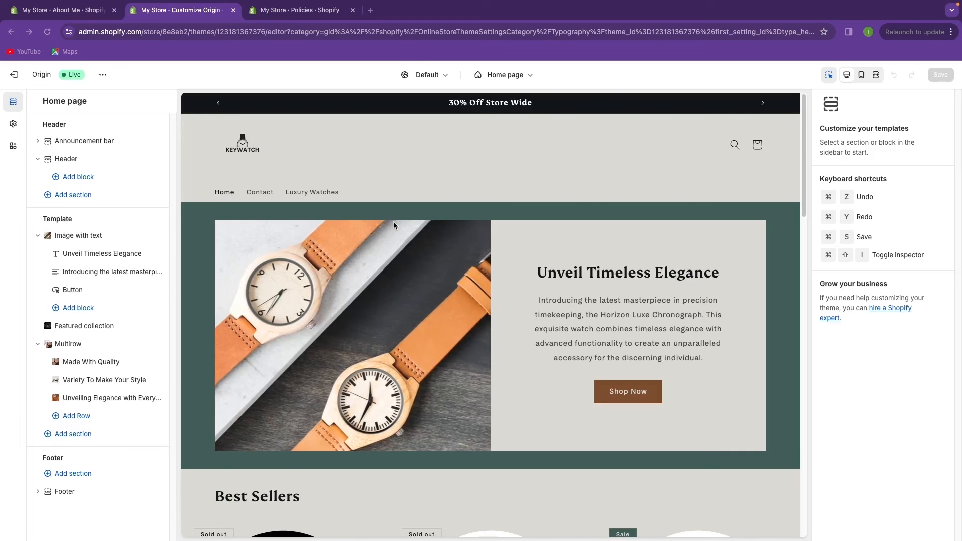
pyautogui.scroll(-9, 392, 227)
pyautogui.scroll(9, 377, 232)
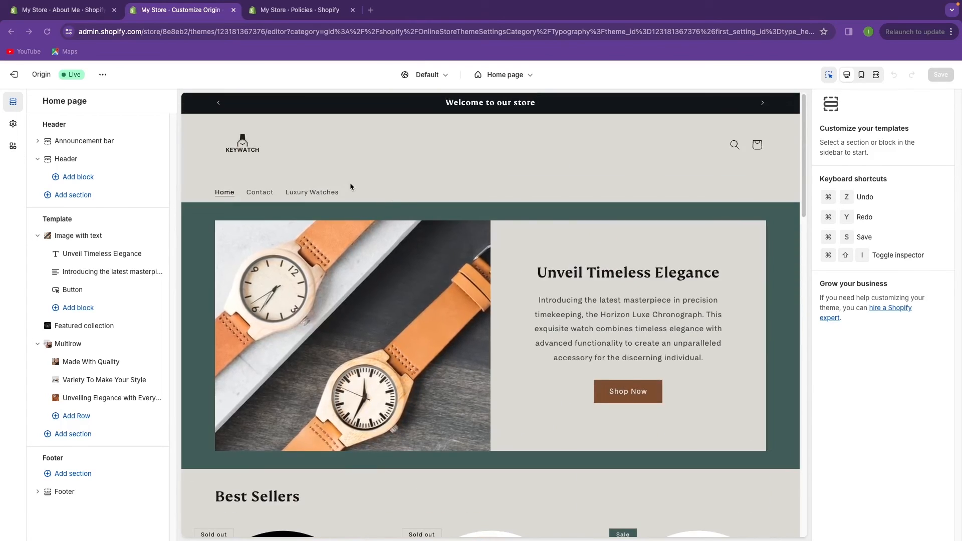
# - Switch the home page preview to mobile and review its sections down to the last multirow block
pyautogui.click(862, 75)
pyautogui.scroll(-5, 498, 232)
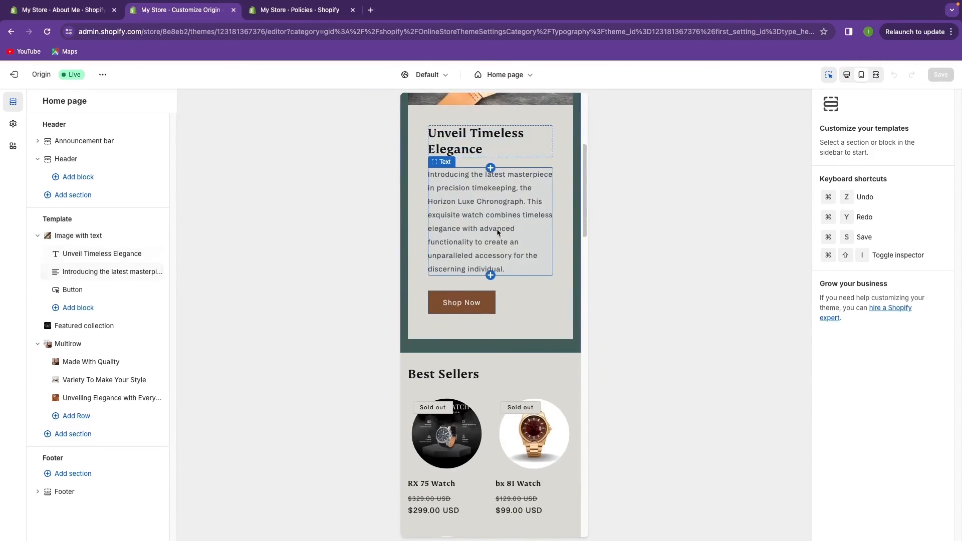
pyautogui.scroll(-10, 497, 232)
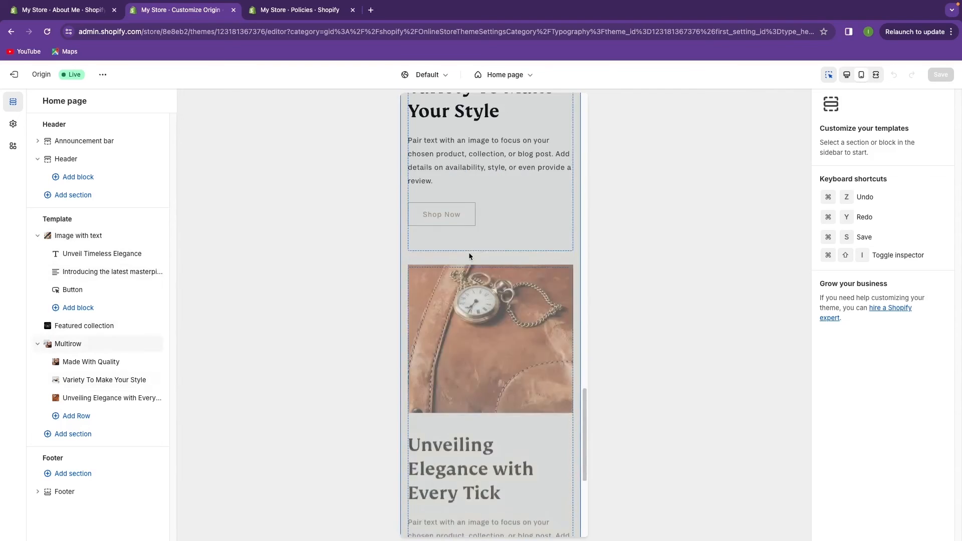
pyautogui.scroll(-4, 469, 255)
pyautogui.scroll(15, 470, 254)
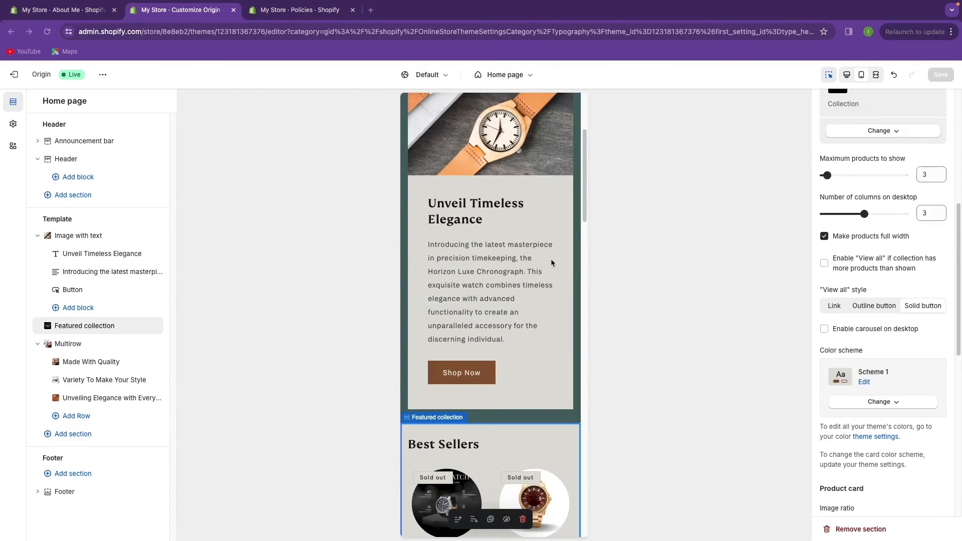
# - Set the Best Sellers featured collection to show 1 column on mobile
pyautogui.scroll(-4, 551, 262)
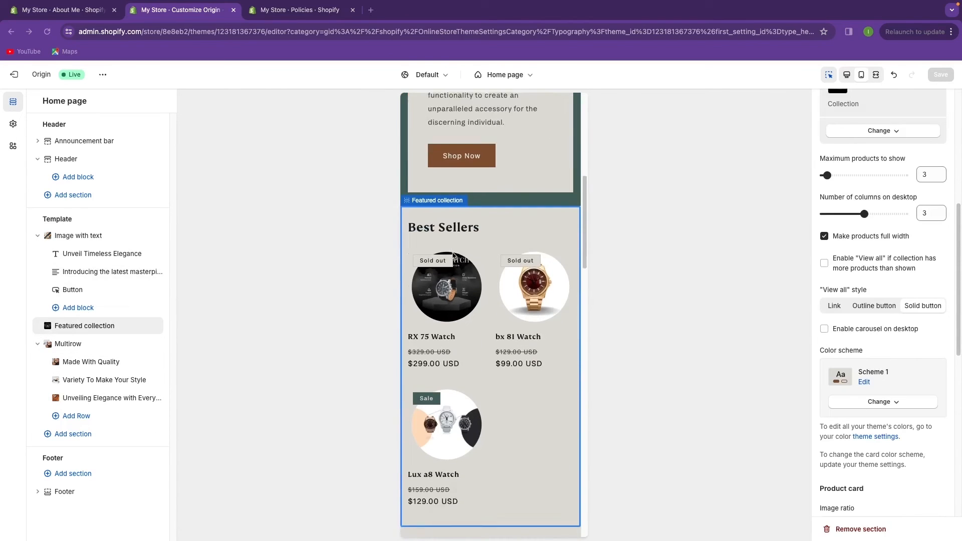
pyautogui.scroll(-3, 454, 256)
pyautogui.scroll(2, 431, 230)
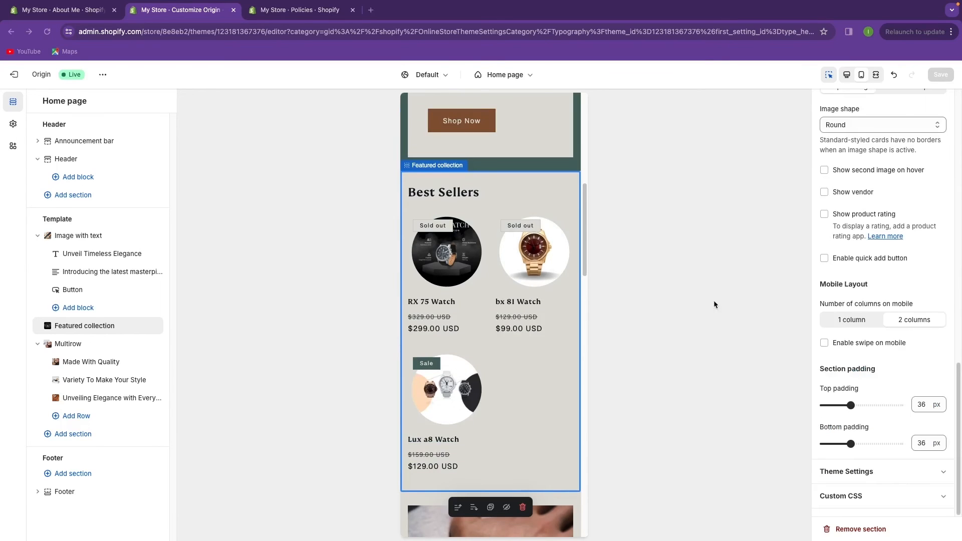
pyautogui.scroll(1, 870, 325)
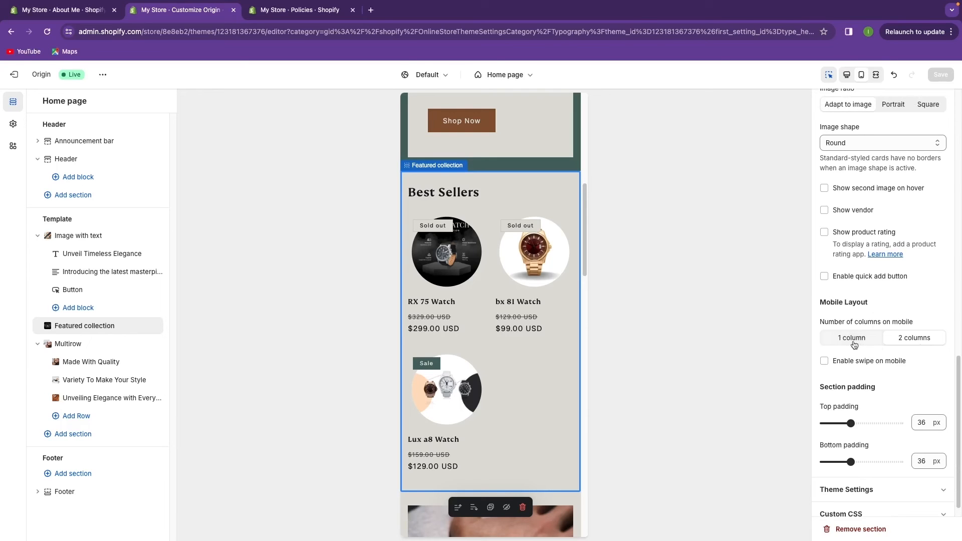
pyautogui.click(862, 340)
# - Check the mobile home page from the Unveil Timeless Elegance section to the footer and save the theme changes
pyautogui.scroll(-12, 486, 311)
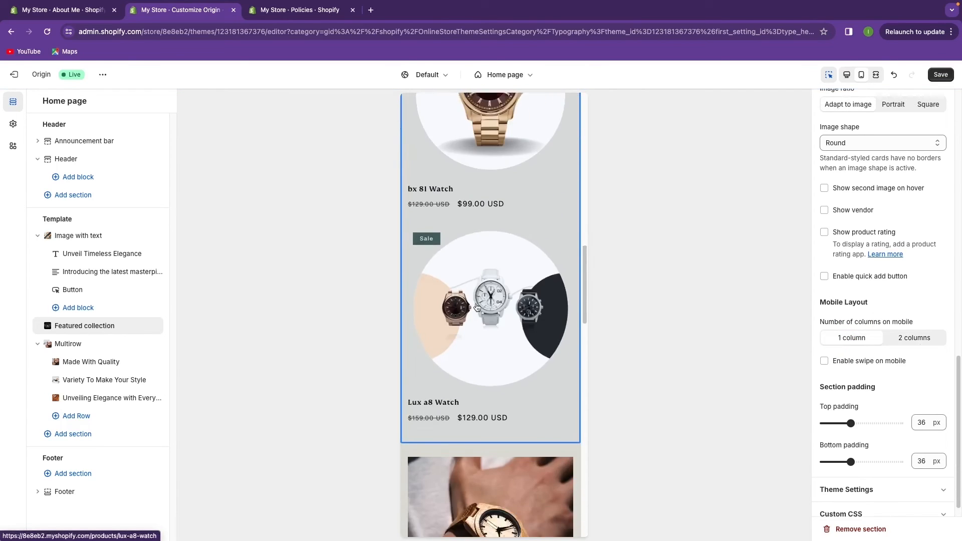
pyautogui.scroll(10, 475, 313)
pyautogui.scroll(6, 475, 312)
pyautogui.scroll(-4, 478, 326)
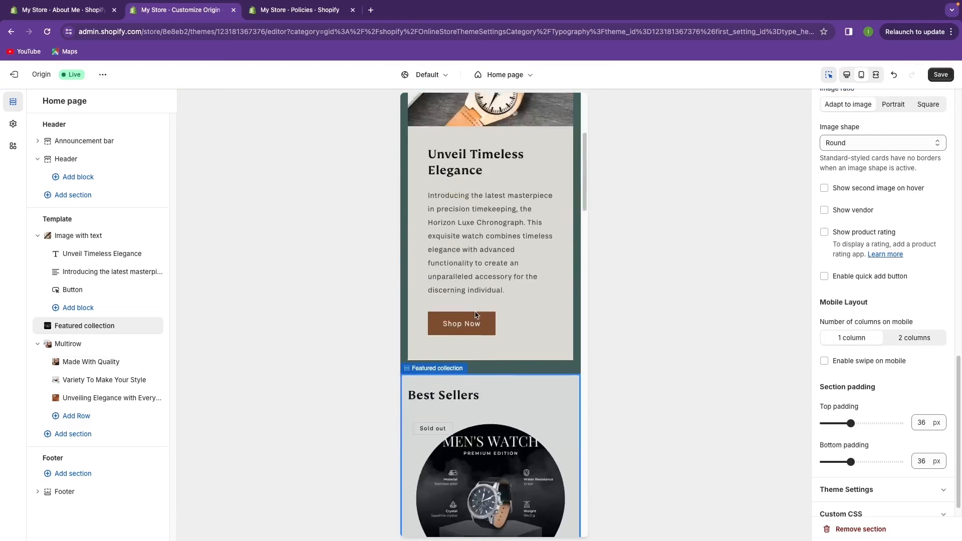
pyautogui.scroll(-12, 481, 340)
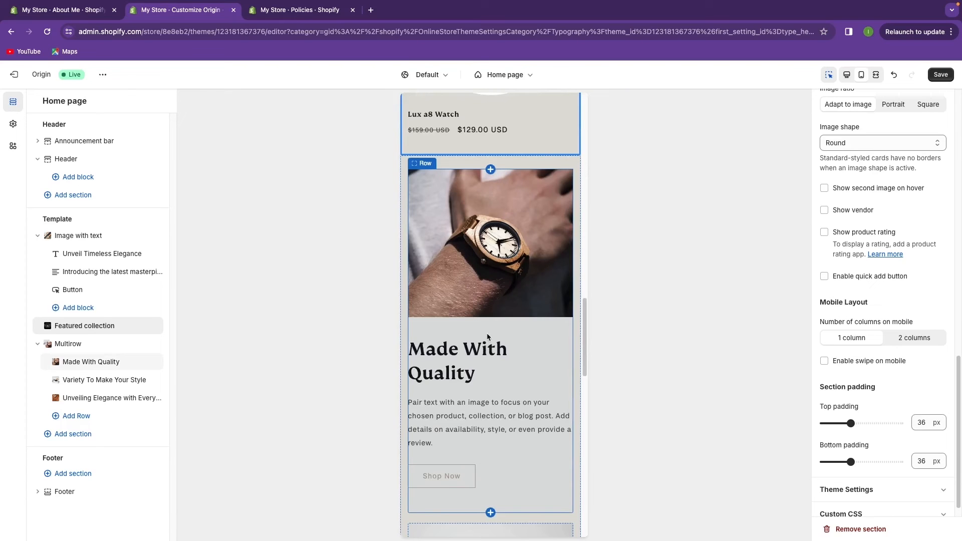
pyautogui.scroll(-8, 486, 332)
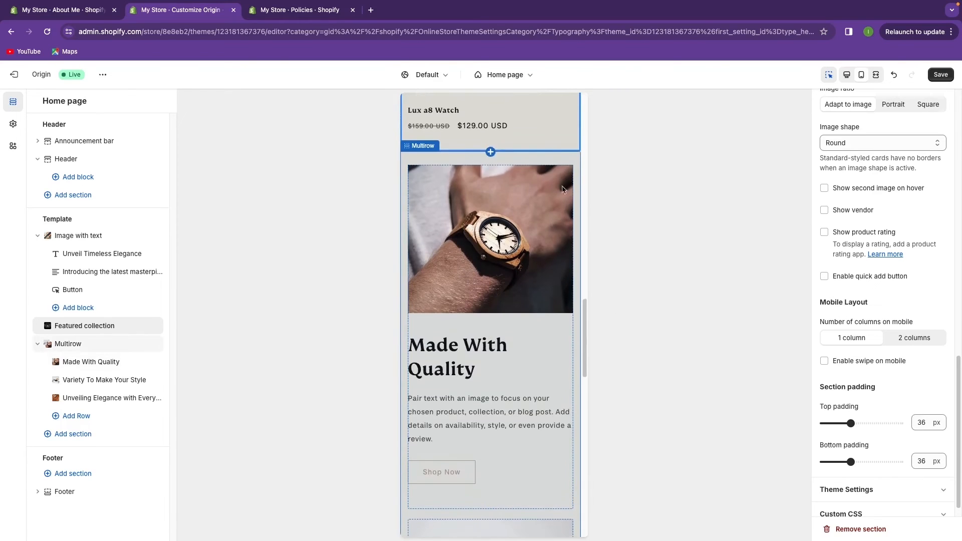
pyautogui.scroll(-10, 516, 258)
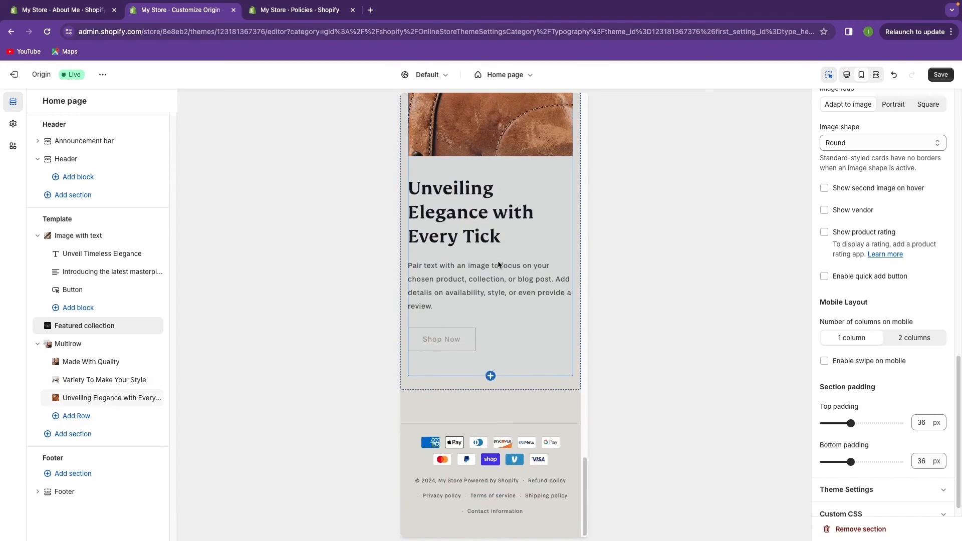
pyautogui.scroll(20, 496, 261)
pyautogui.scroll(5, 493, 258)
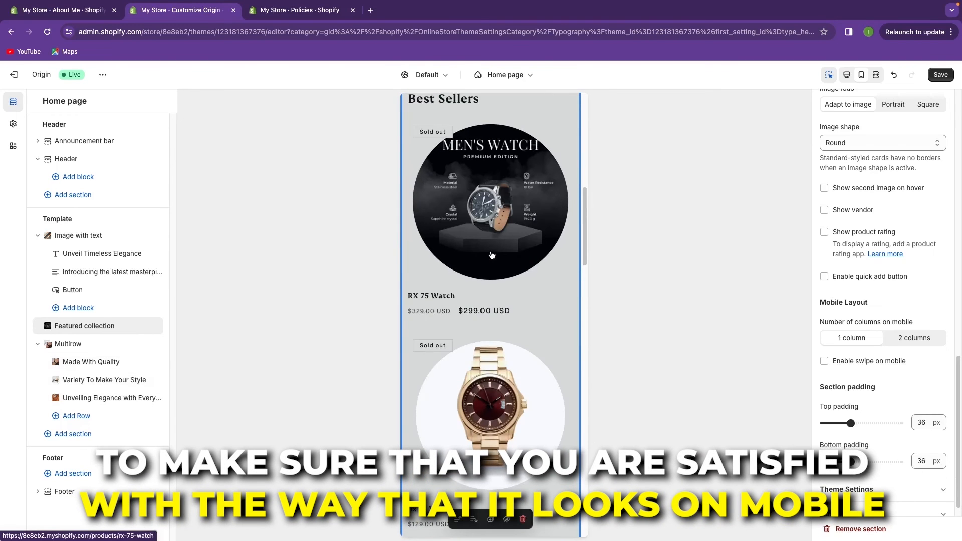
pyautogui.scroll(1, 491, 251)
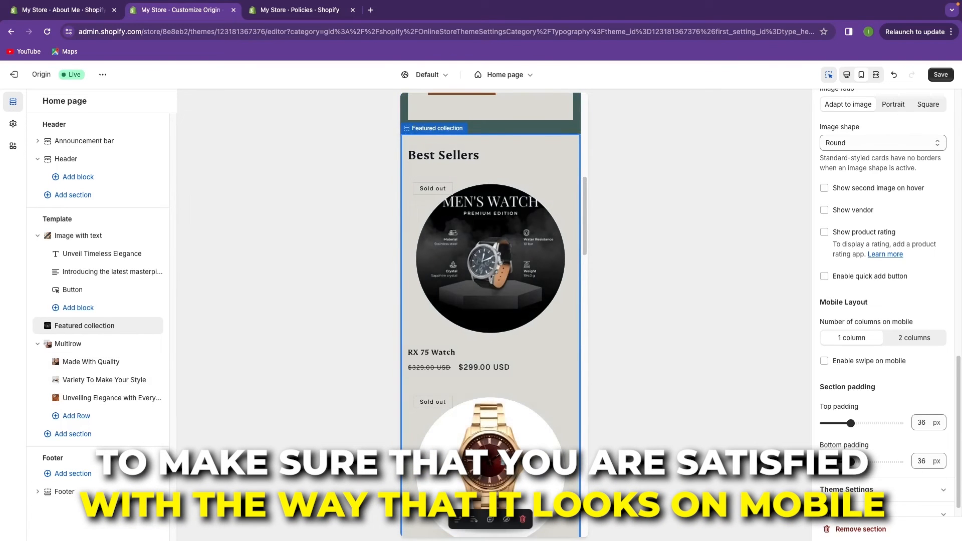
pyautogui.click(939, 78)
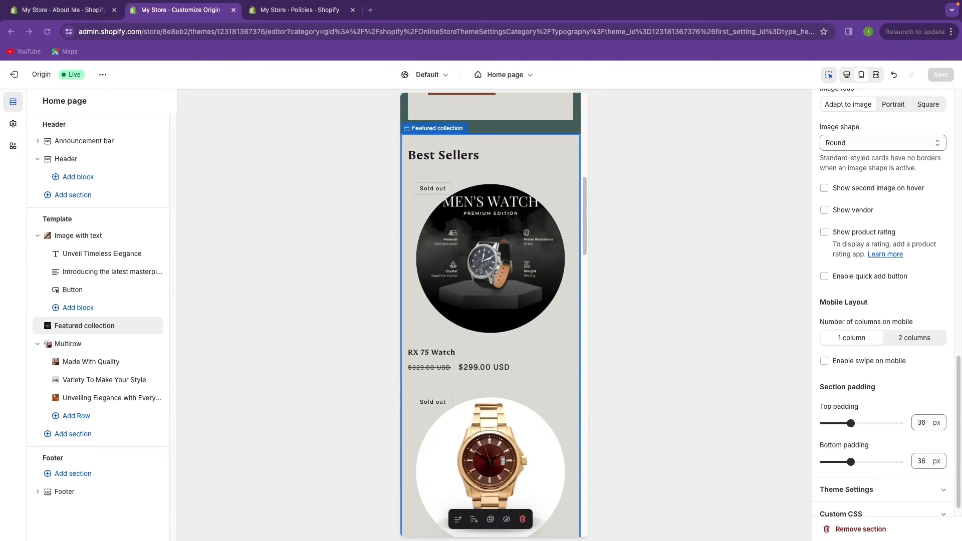
# - Switch to the store admin and open the Online Store preferences
pyautogui.click(71, 11)
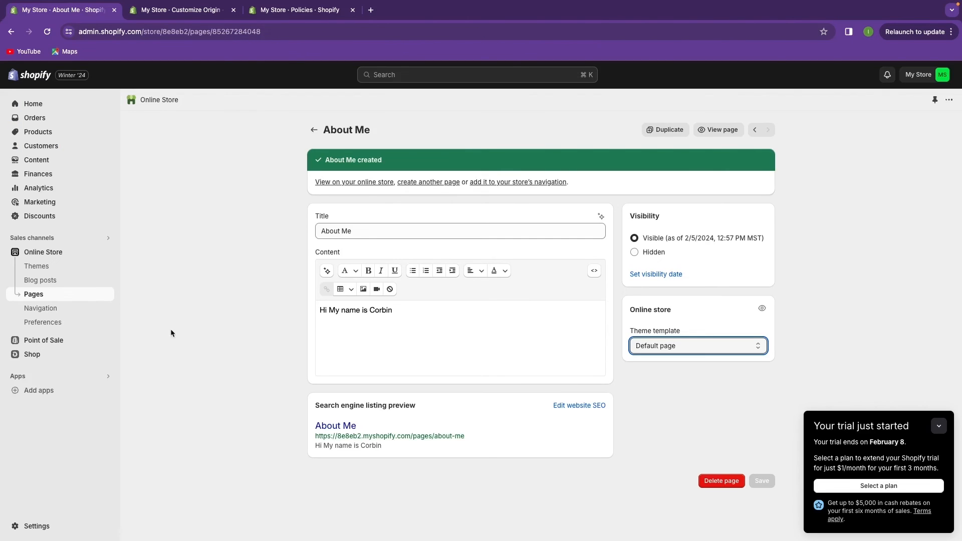
pyautogui.click(192, 312)
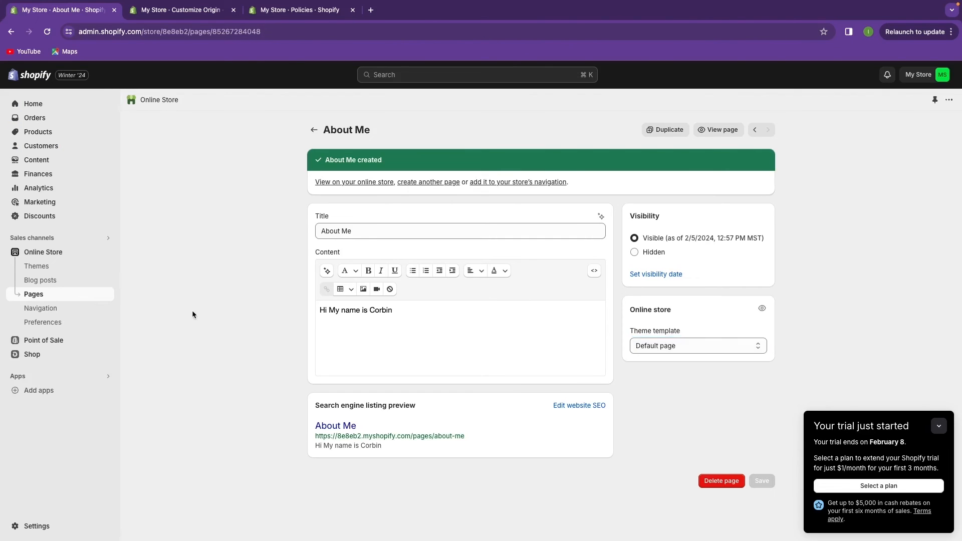
pyautogui.click(59, 330)
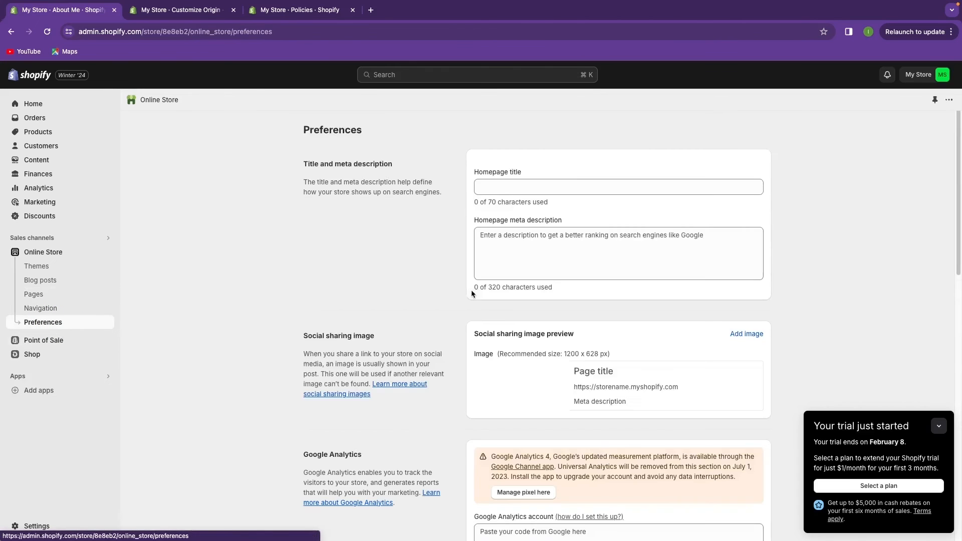
# - Set the homepage title to keywatches in the Online Store preferences
pyautogui.click(521, 189)
pyautogui.write('t')
pyautogui.press('BackSpace')
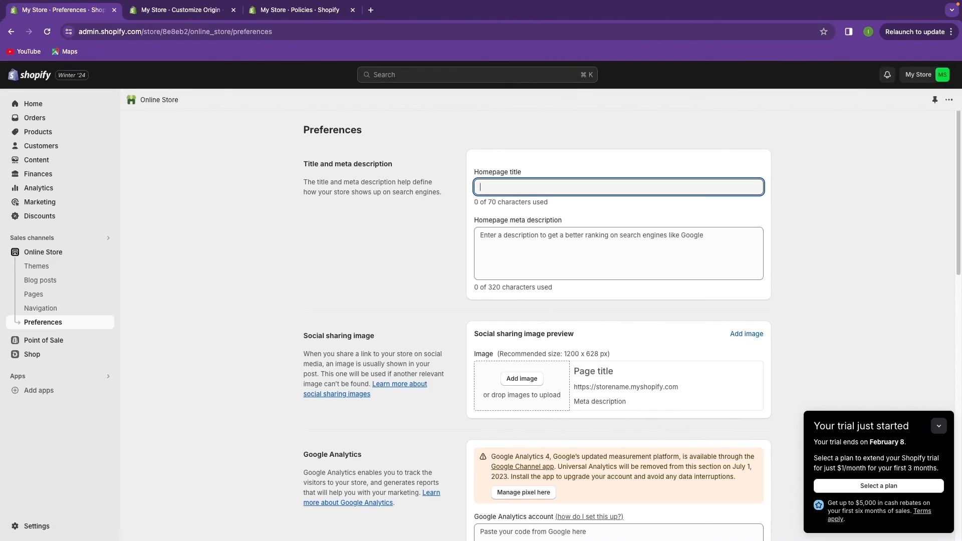
pyautogui.write('keywatches')
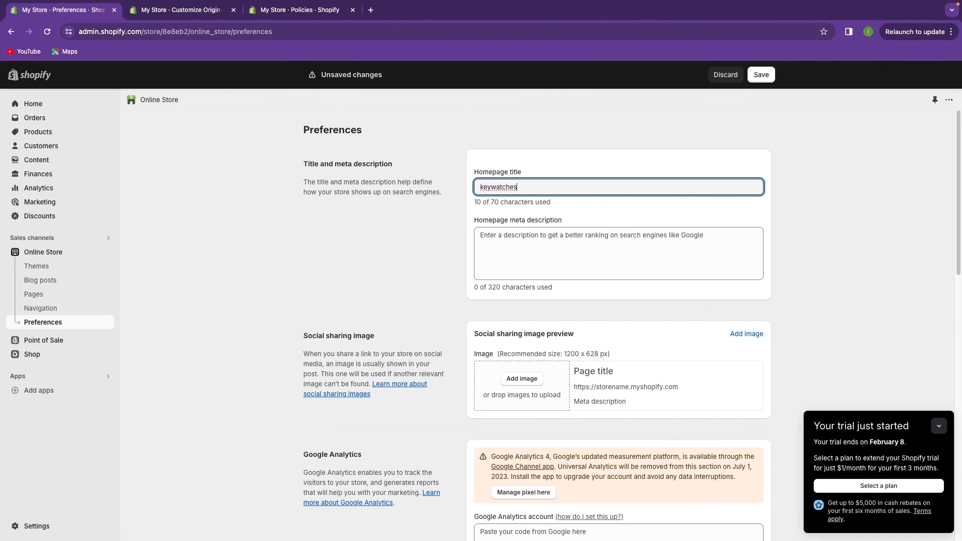
pyautogui.click(499, 240)
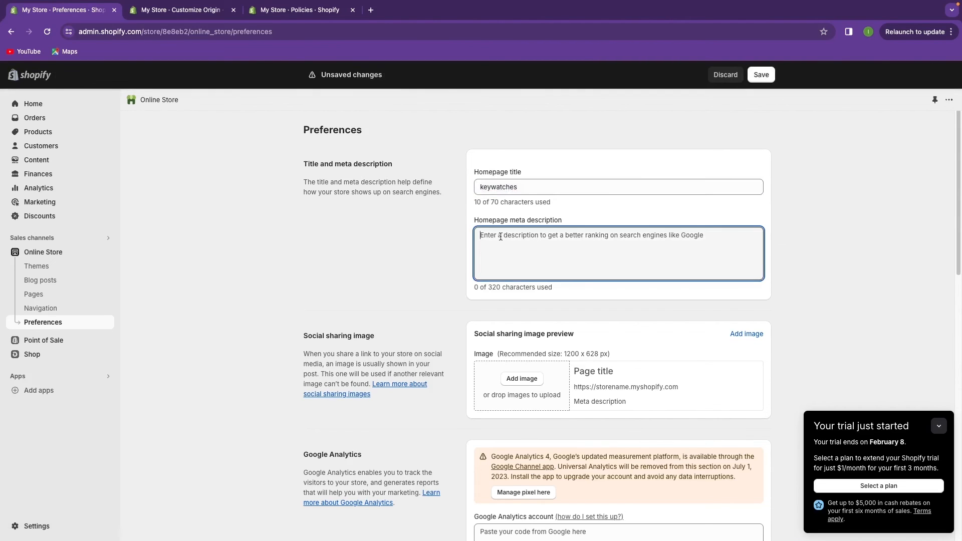
# - Go to plan selection from the password protection section of the preferences and select the Basic plan
pyautogui.scroll(-2, 443, 280)
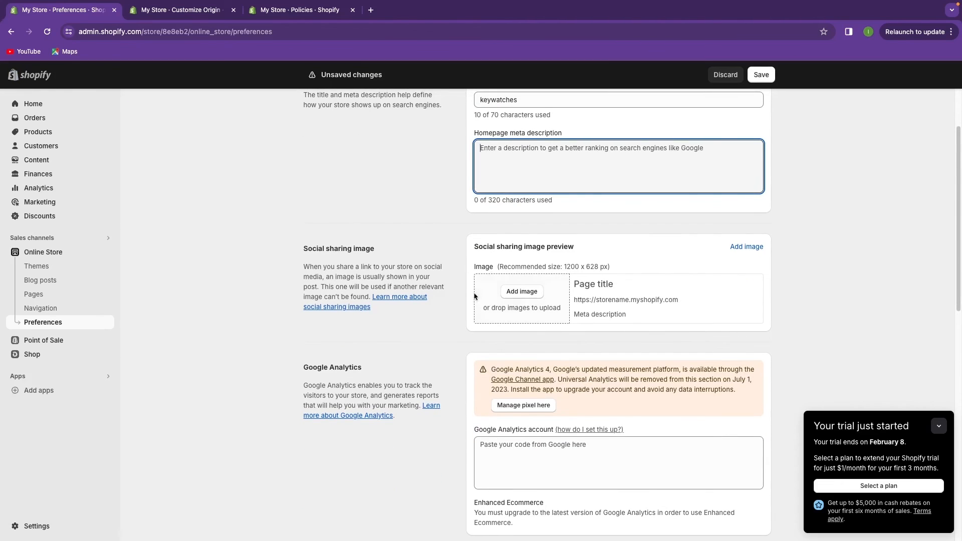
pyautogui.scroll(-10, 475, 296)
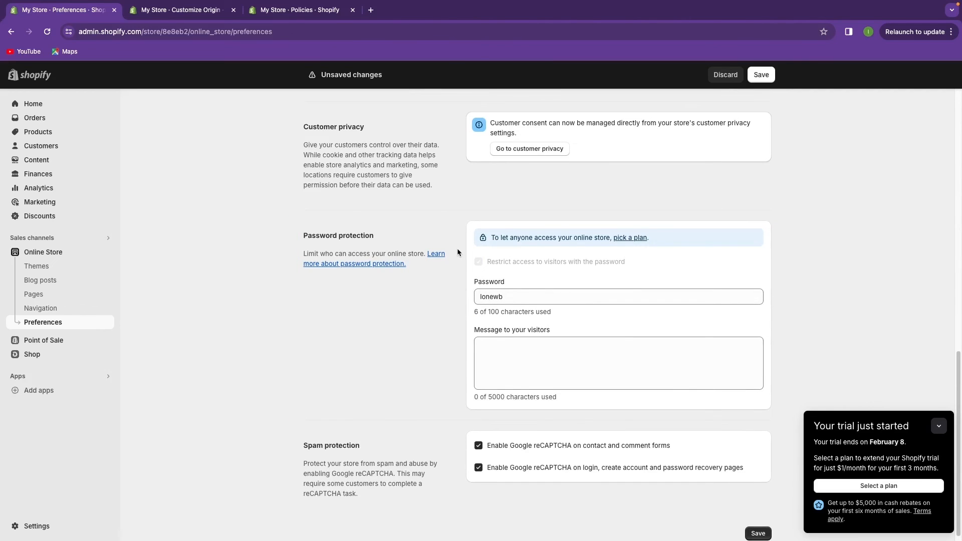
pyautogui.click(626, 240)
pyautogui.click(600, 328)
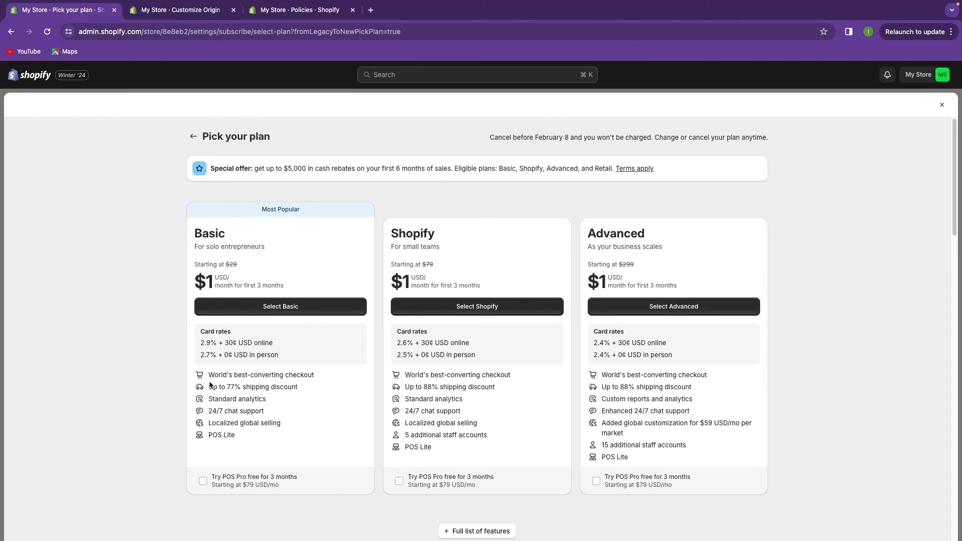
pyautogui.moveTo(224, 423); pyautogui.dragTo(218, 437)
pyautogui.click(302, 436)
pyautogui.click(294, 306)
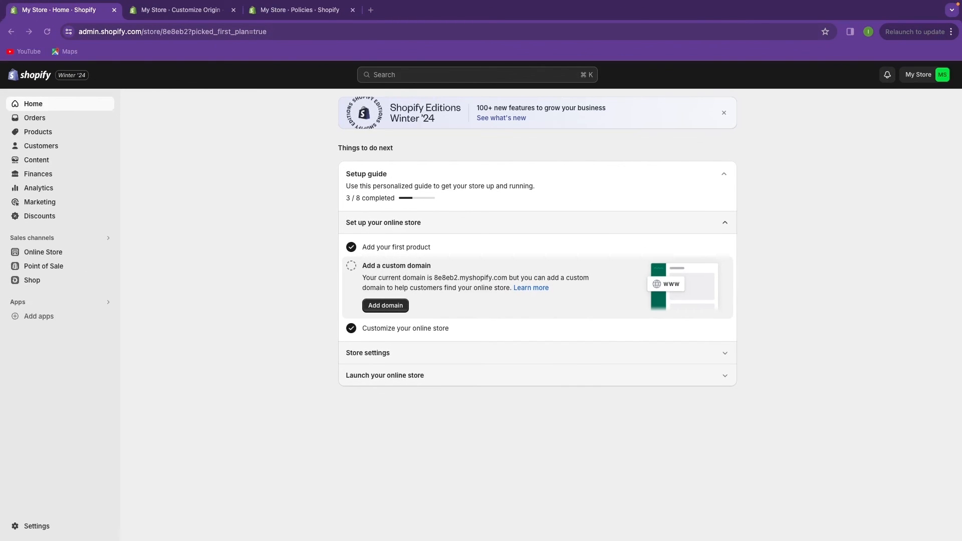
# - Open the store settings and review the store profile, billing information, currency, time zone, units and order ID format
pyautogui.click(72, 529)
pyautogui.scroll(-1, 368, 289)
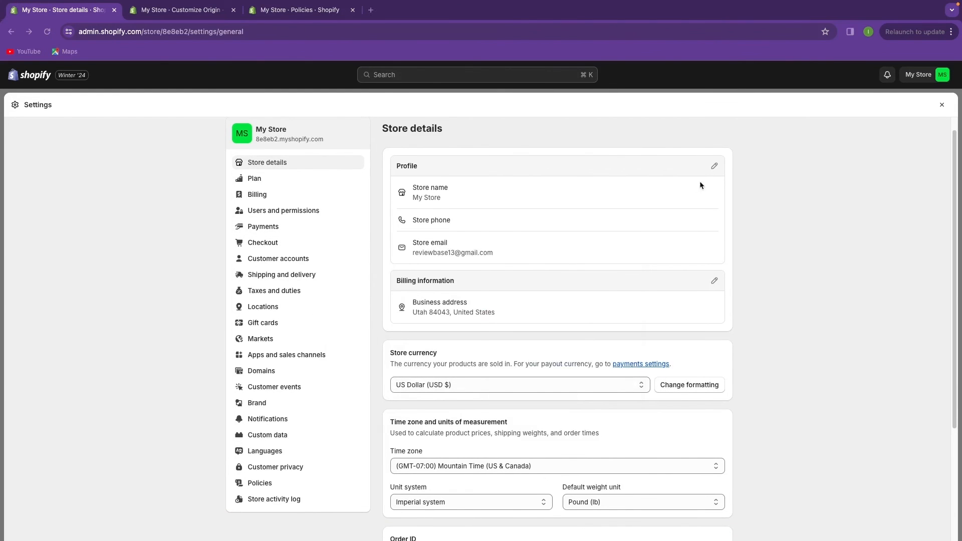
pyautogui.click(714, 166)
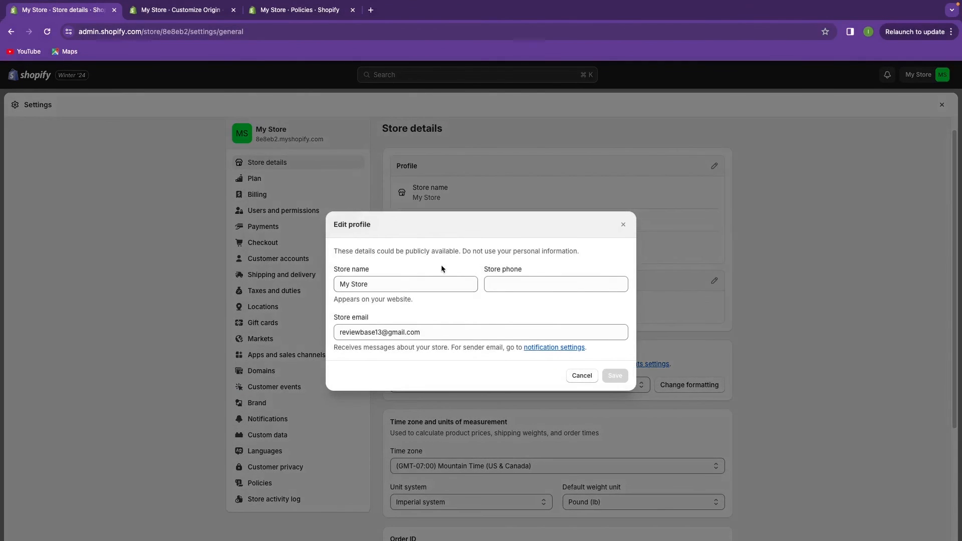
pyautogui.click(581, 376)
pyautogui.scroll(-3, 512, 344)
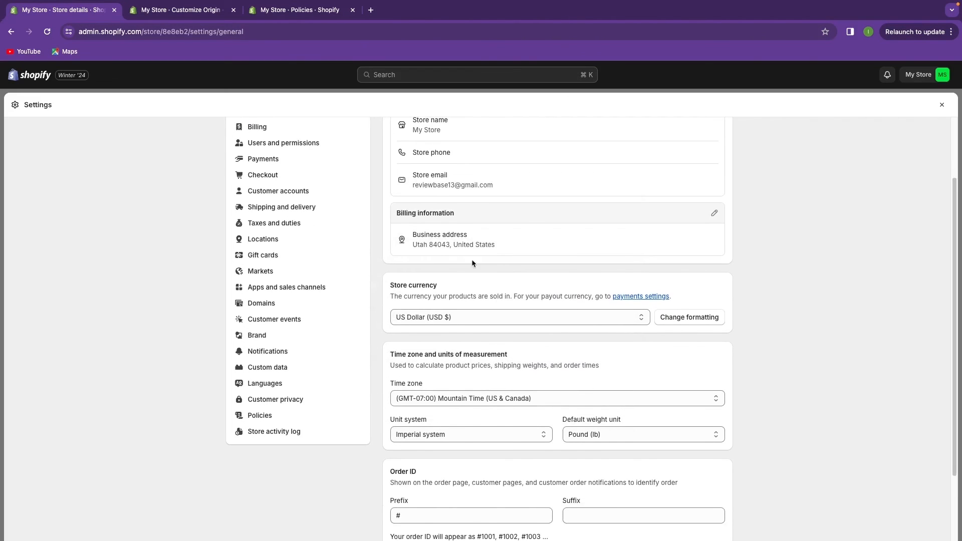
pyautogui.scroll(-3, 471, 259)
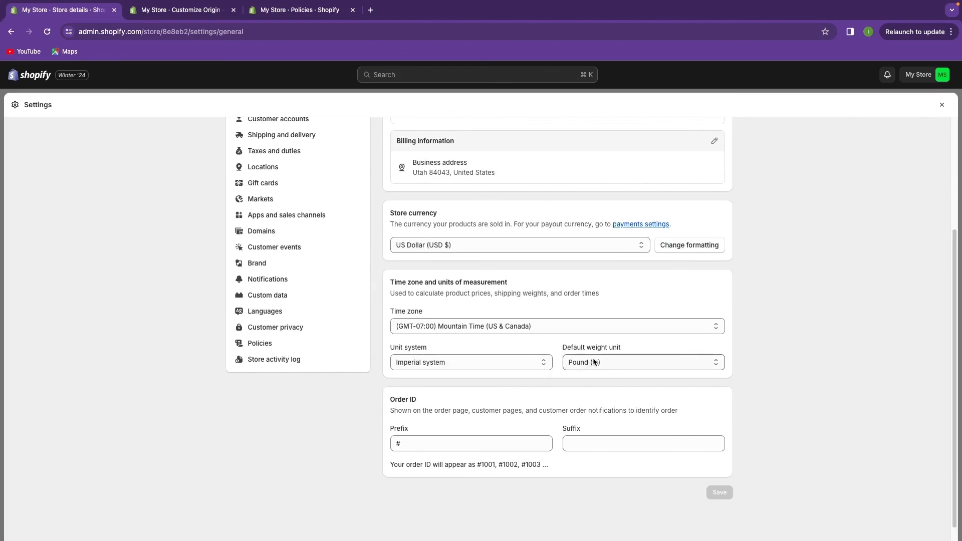
pyautogui.scroll(3, 273, 302)
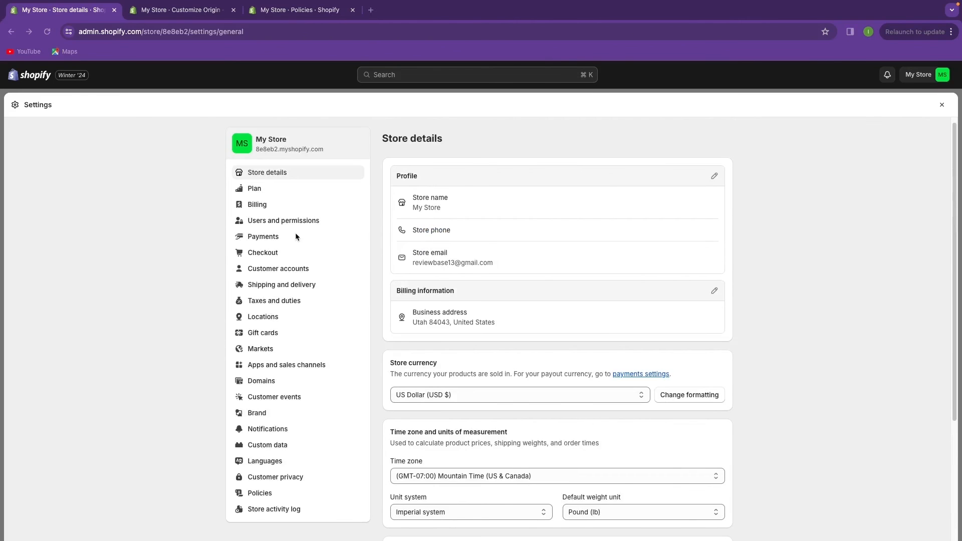
# - Open the Payments settings and review Shopify Payments and the additional payment methods
pyautogui.click(281, 234)
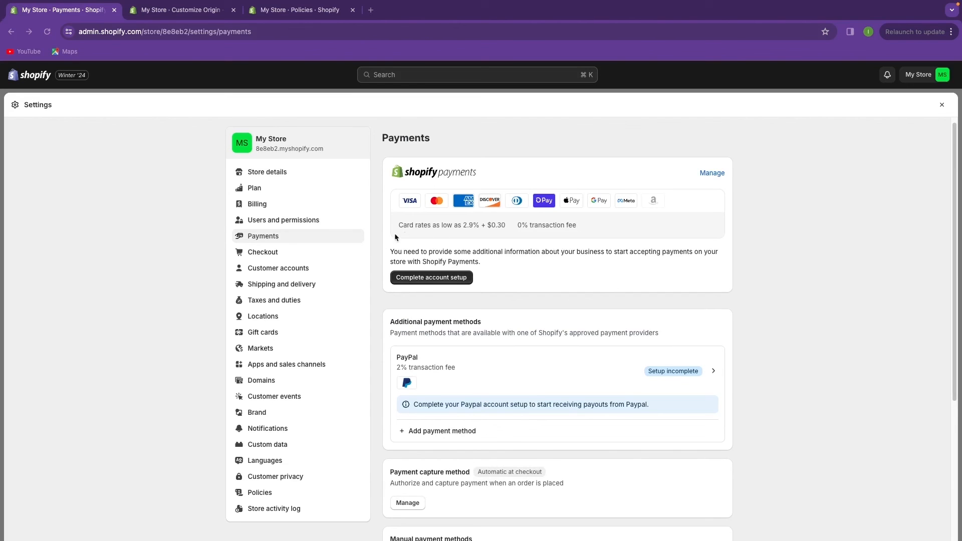
pyautogui.scroll(-1, 496, 275)
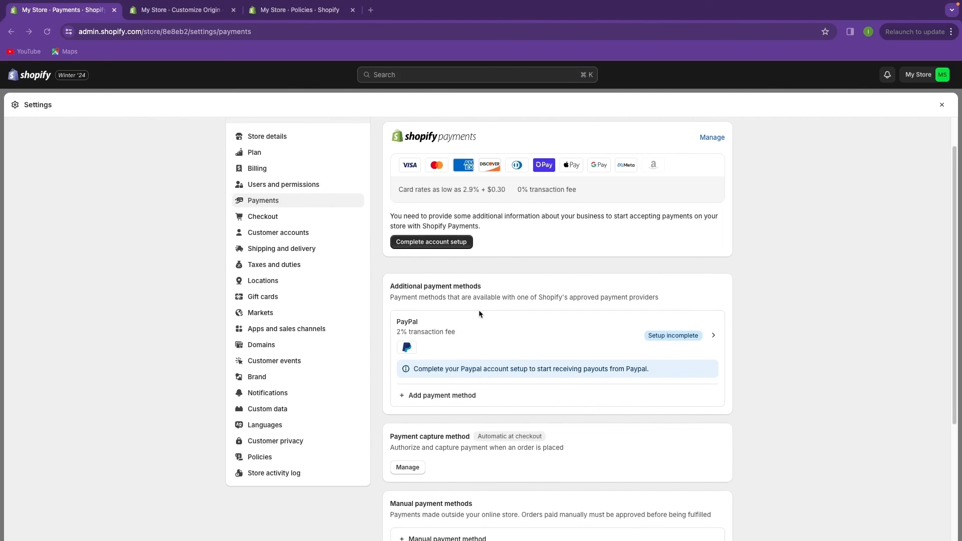
pyautogui.scroll(1, 409, 394)
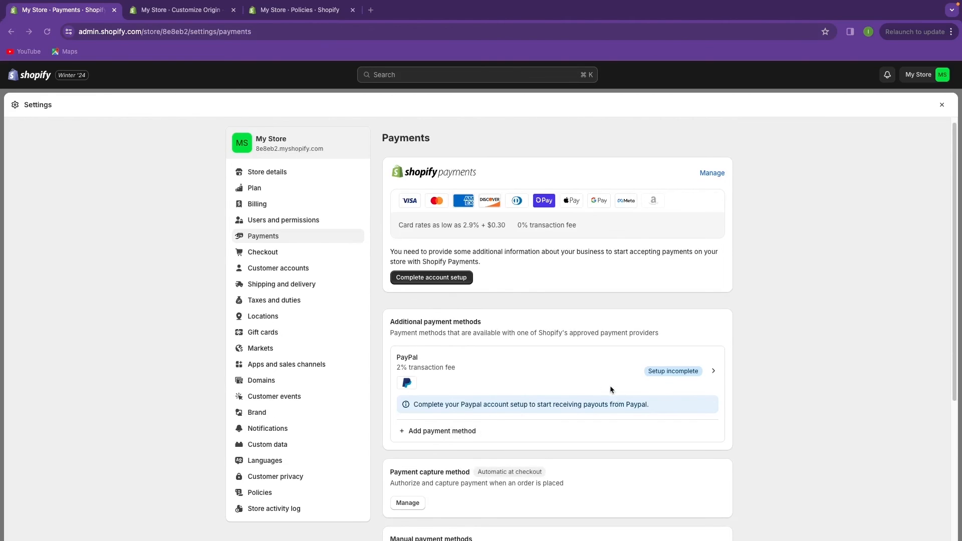
pyautogui.scroll(-1, 444, 290)
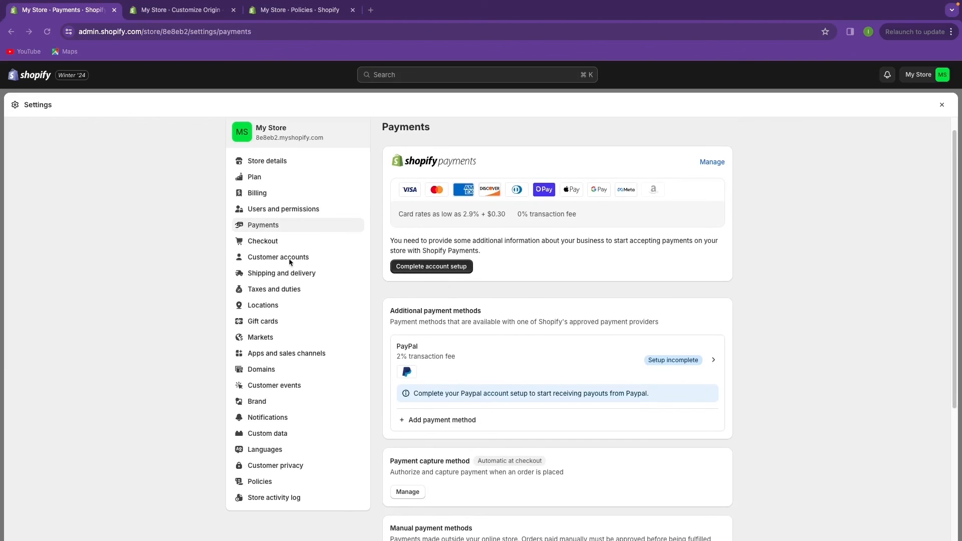
# - Open the General shipping profile in Shipping and delivery and delete its International and Domestic zones
pyautogui.click(285, 275)
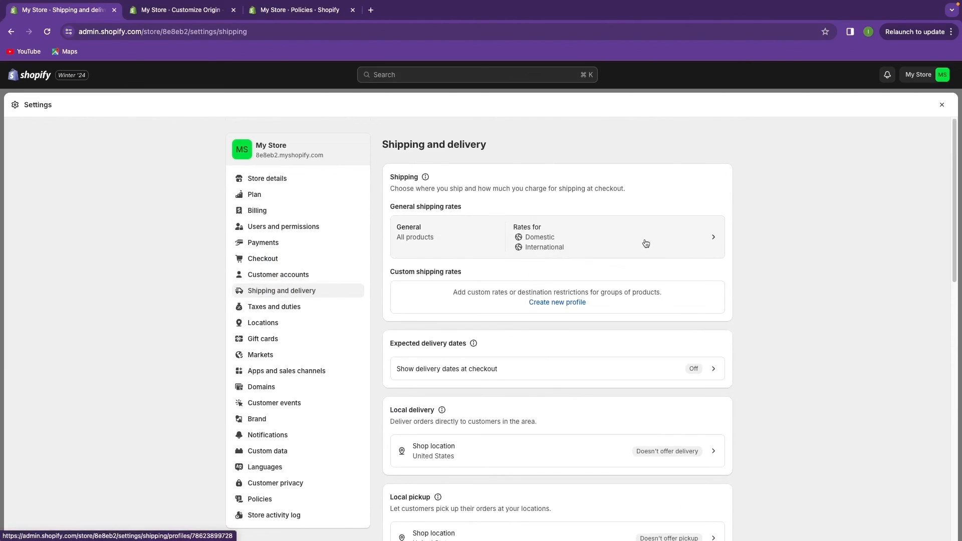
pyautogui.click(710, 241)
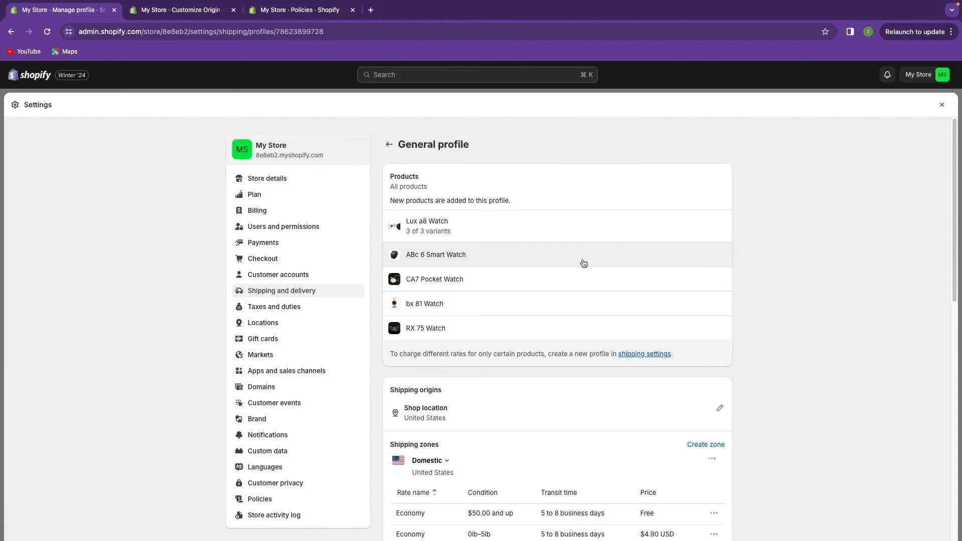
pyautogui.scroll(-4, 542, 275)
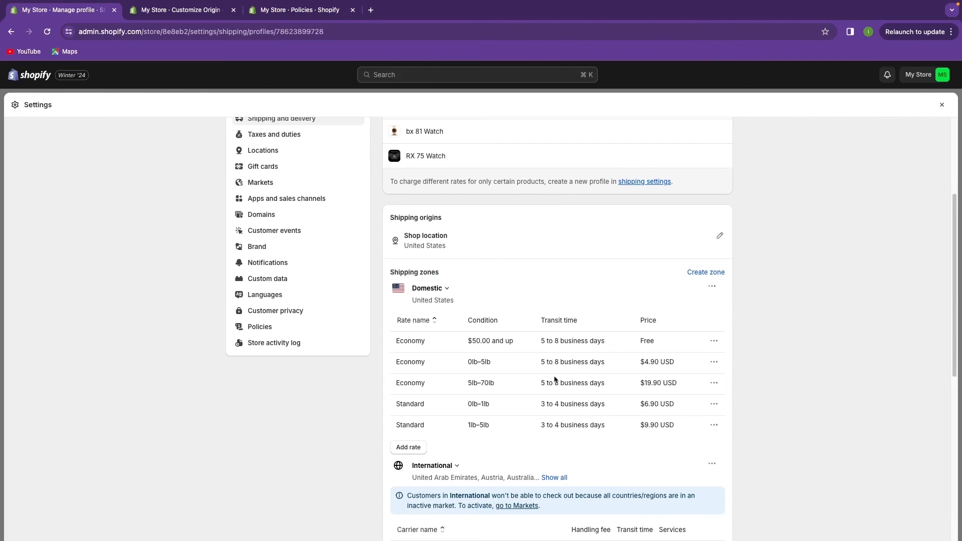
pyautogui.scroll(-1, 454, 439)
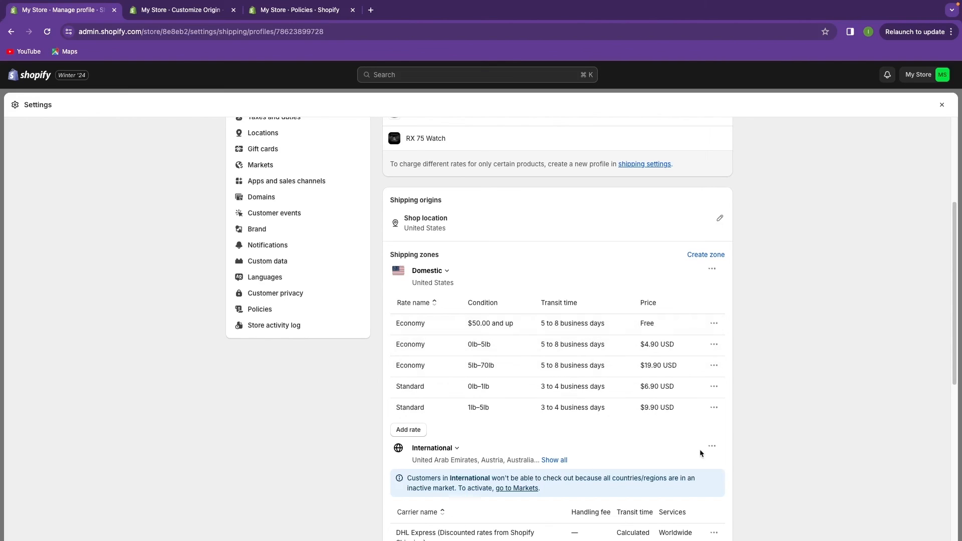
pyautogui.click(717, 448)
pyautogui.click(691, 483)
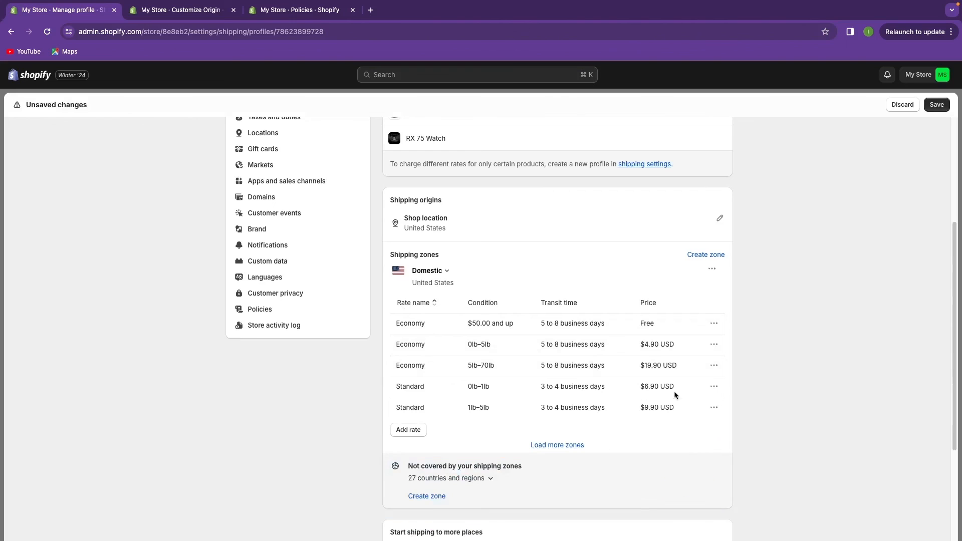
pyautogui.click(713, 269)
pyautogui.click(693, 305)
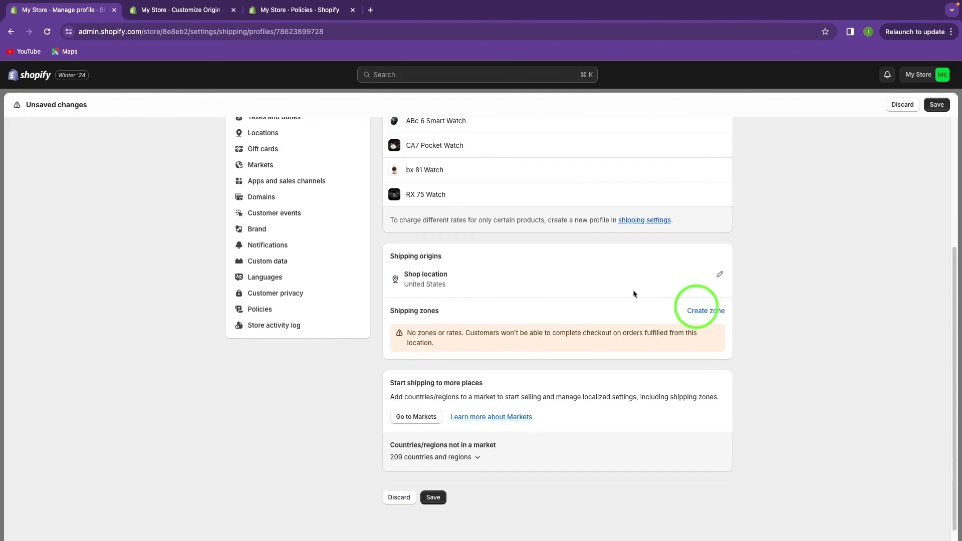
# - Create a shipping zone named US Free Shipping that covers the United States
pyautogui.click(706, 311)
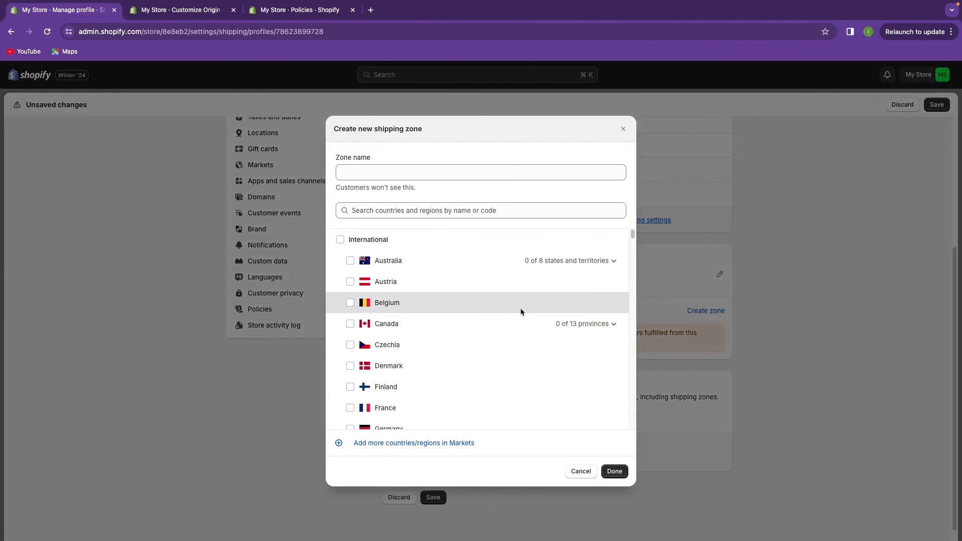
pyautogui.click(369, 172)
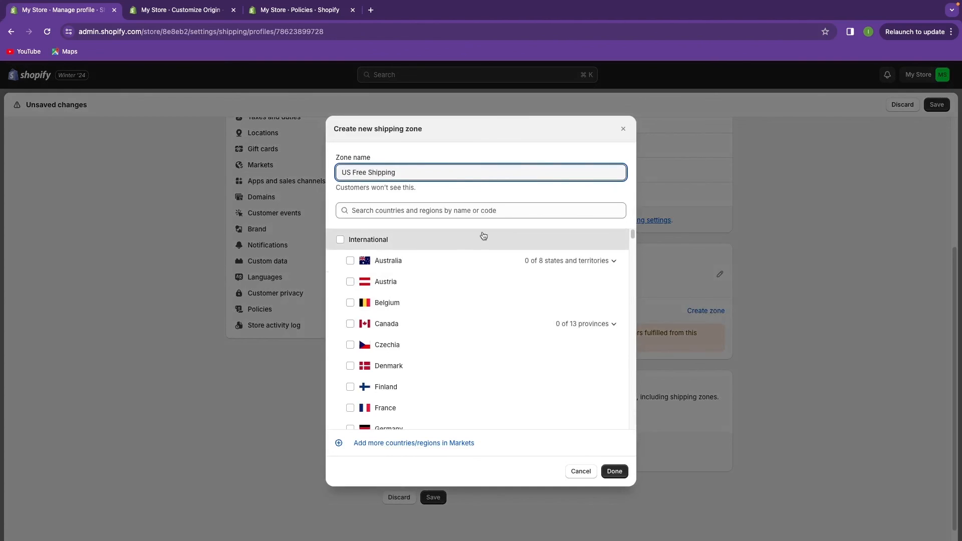
pyautogui.click(403, 210)
pyautogui.write('U')
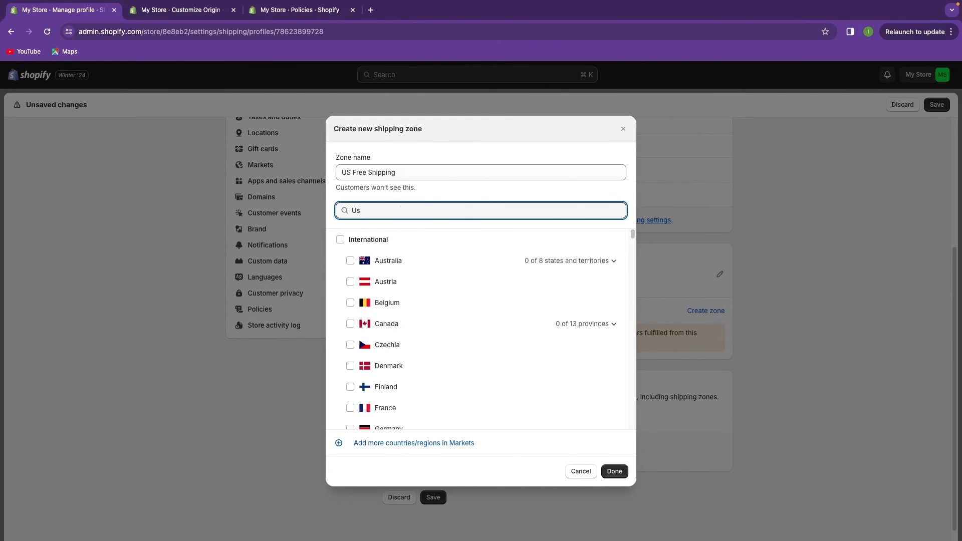
pyautogui.write('s')
pyautogui.click(340, 239)
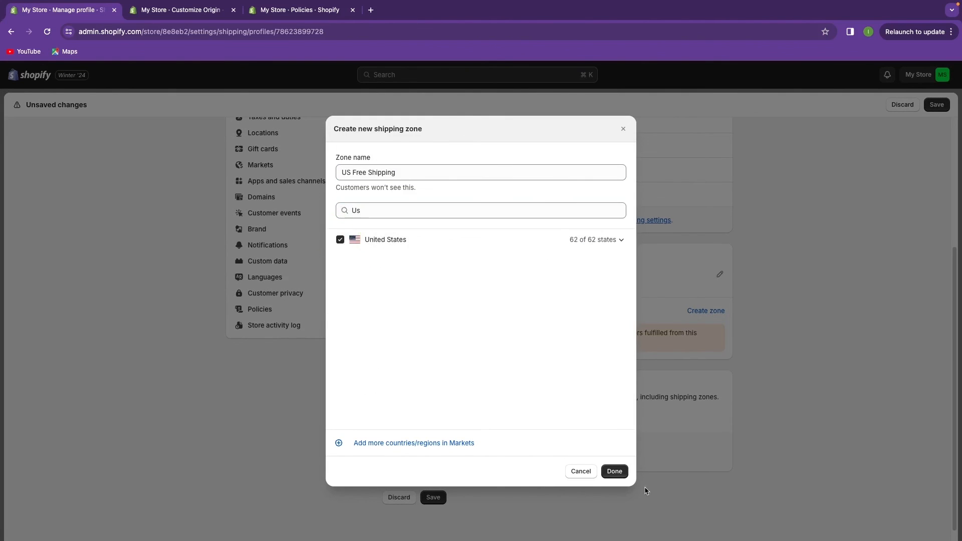
pyautogui.click(614, 471)
# - Add a free self-defined rate with Standard (3 to 4 business days) transit time to the US Free Shipping zone
pyautogui.scroll(-1, 444, 382)
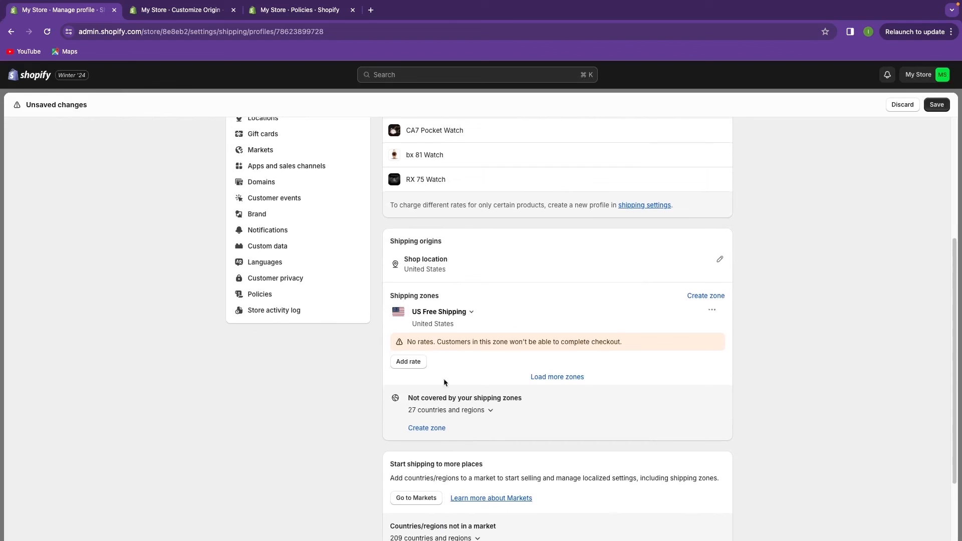
pyautogui.click(409, 363)
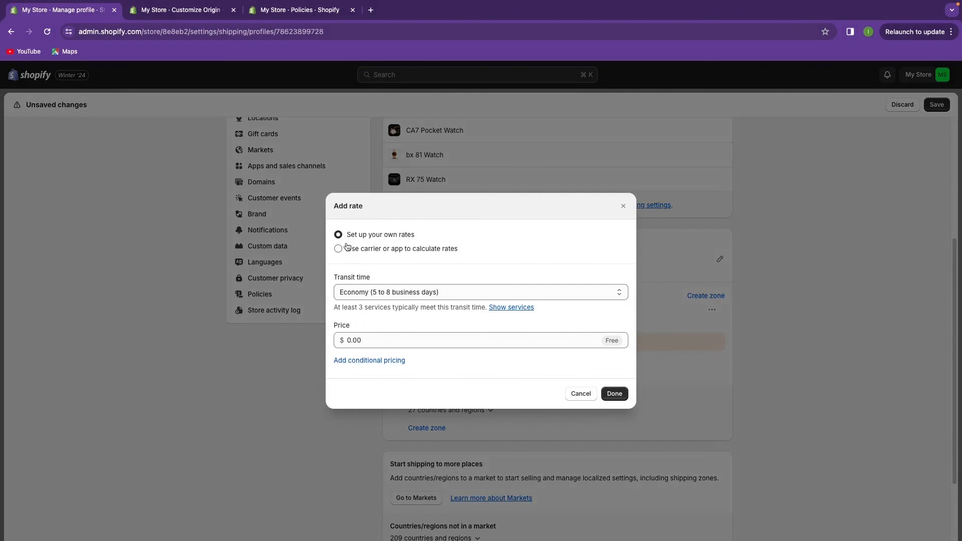
pyautogui.click(339, 250)
pyautogui.click(339, 118)
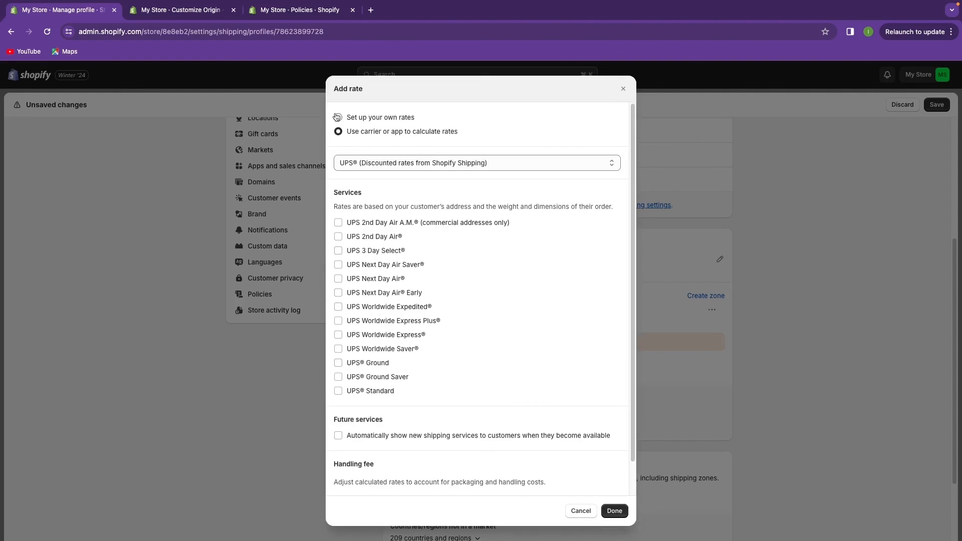
pyautogui.click(471, 295)
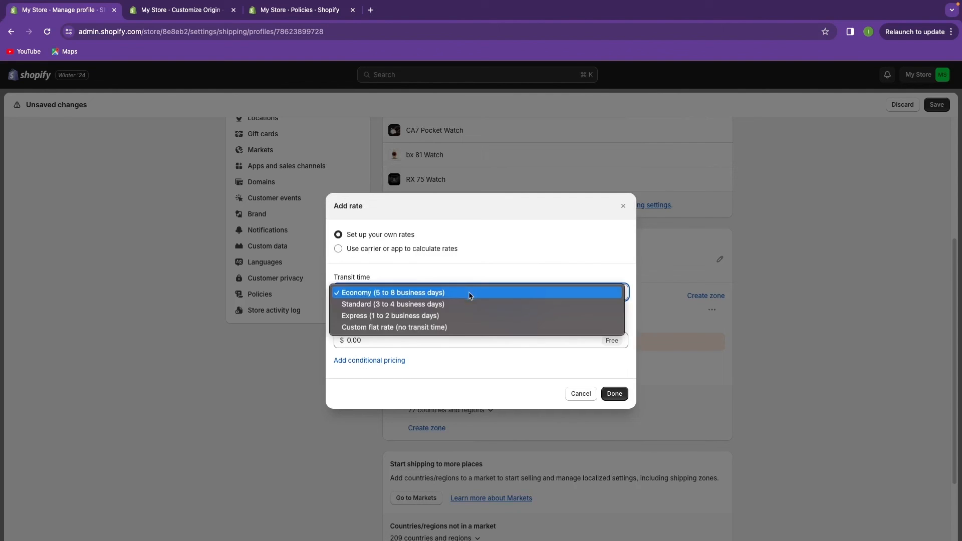
pyautogui.click(420, 304)
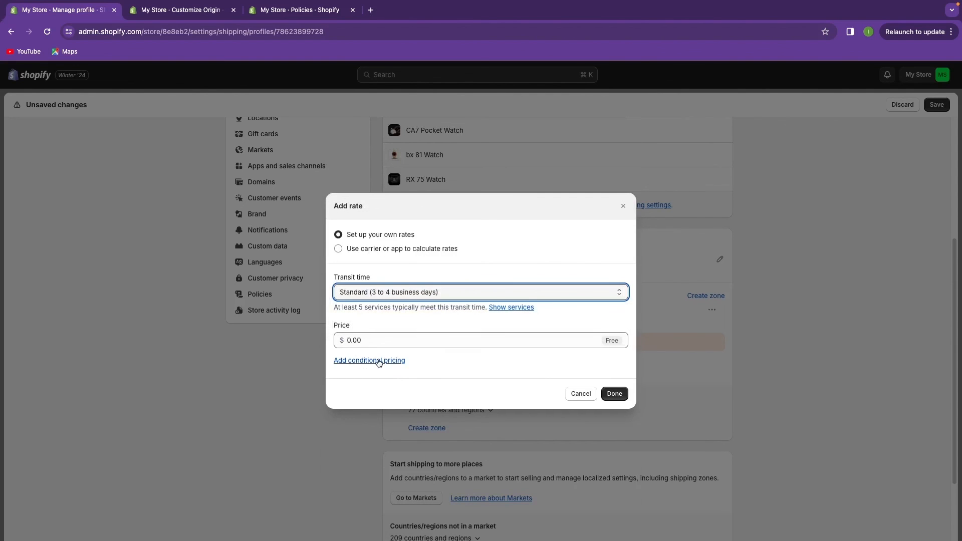
pyautogui.click(616, 394)
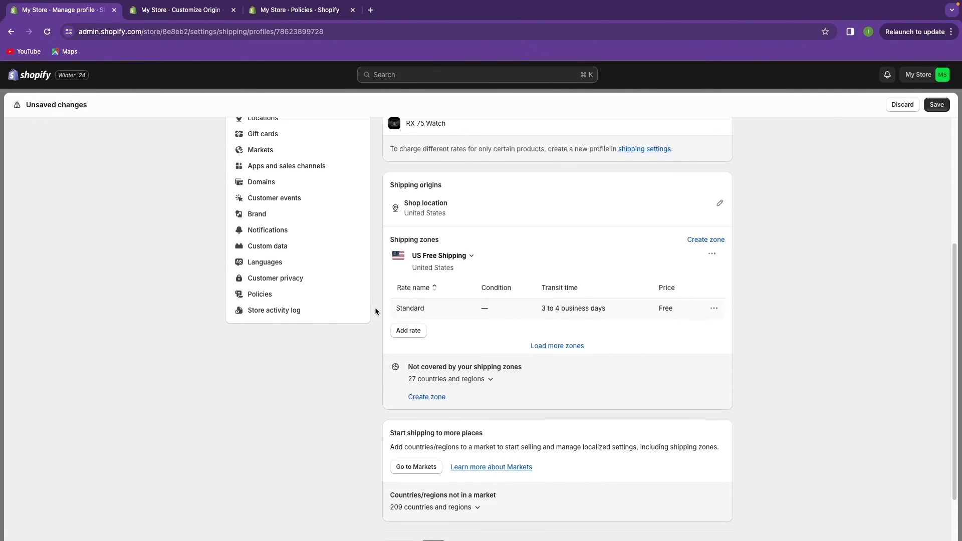
pyautogui.scroll(4, 557, 326)
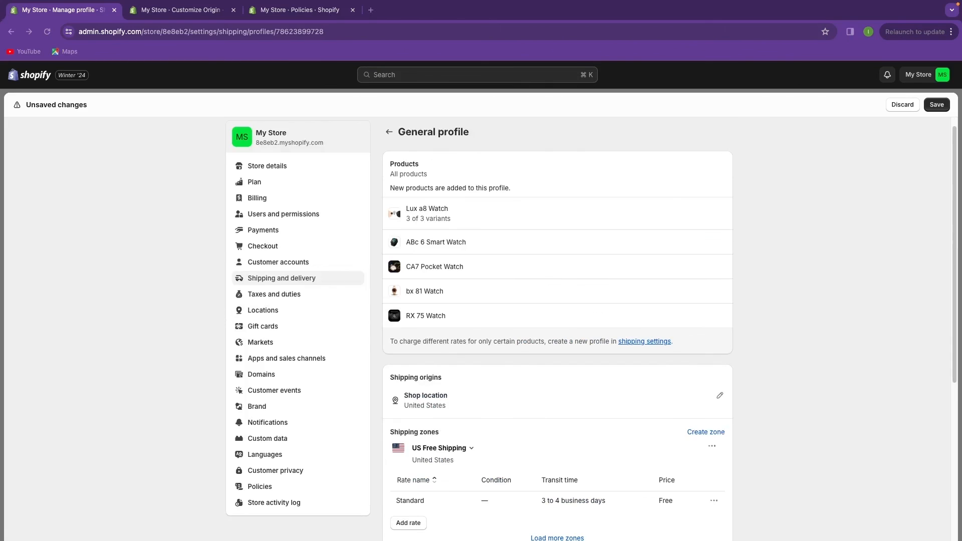
pyautogui.click(302, 296)
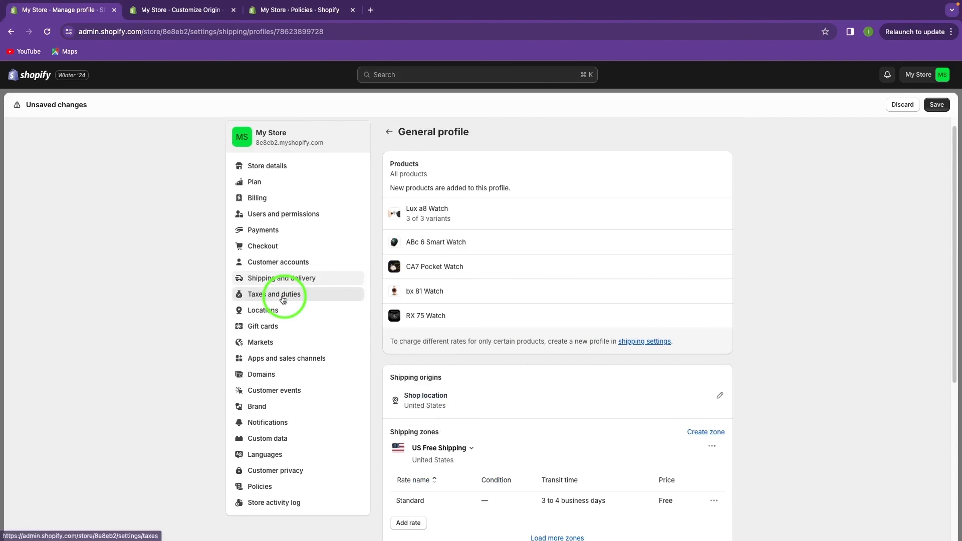
pyautogui.click(566, 327)
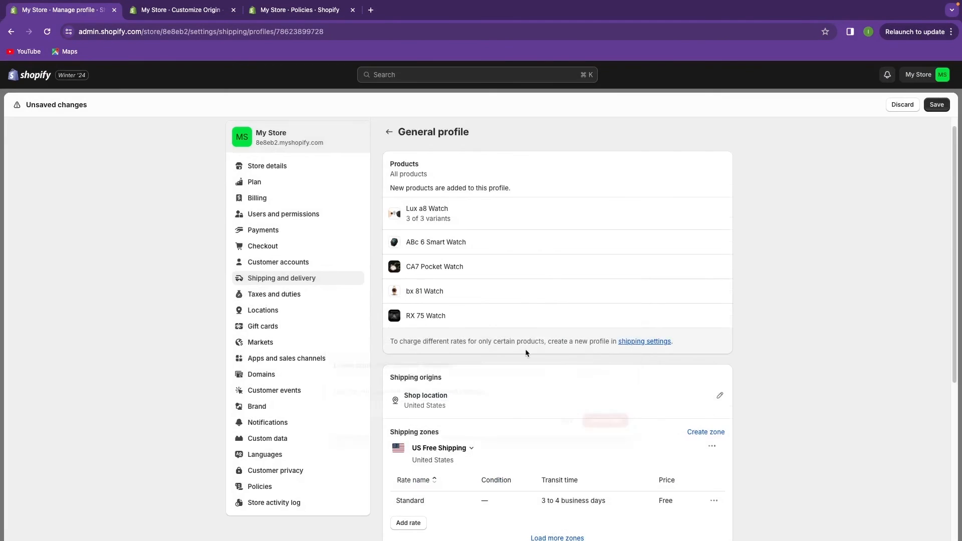
# - Save the changes to the General shipping profile
pyautogui.scroll(-5, 811, 157)
pyautogui.click(935, 105)
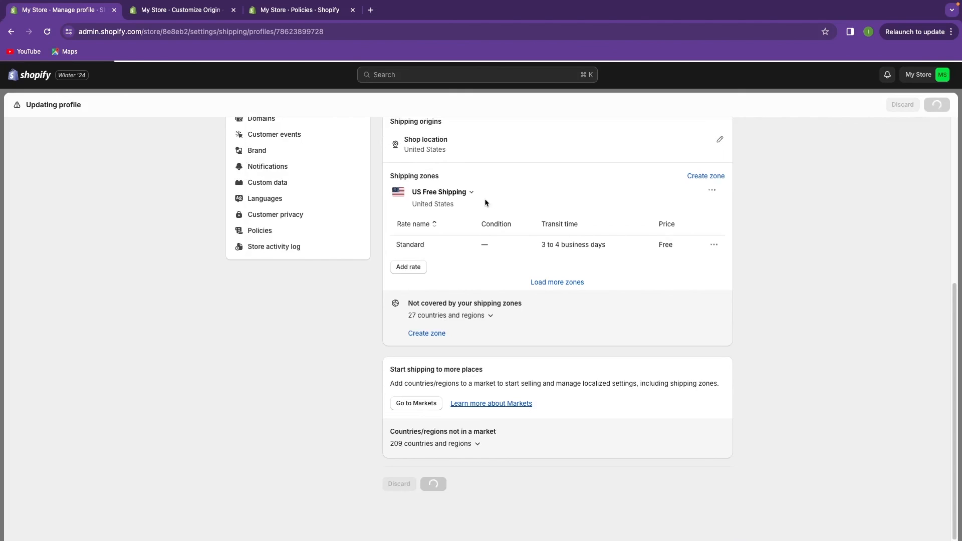
# - Open the Taxes and duties settings and review the regional tax list, tax apps, duties and global settings
pyautogui.scroll(5, 270, 291)
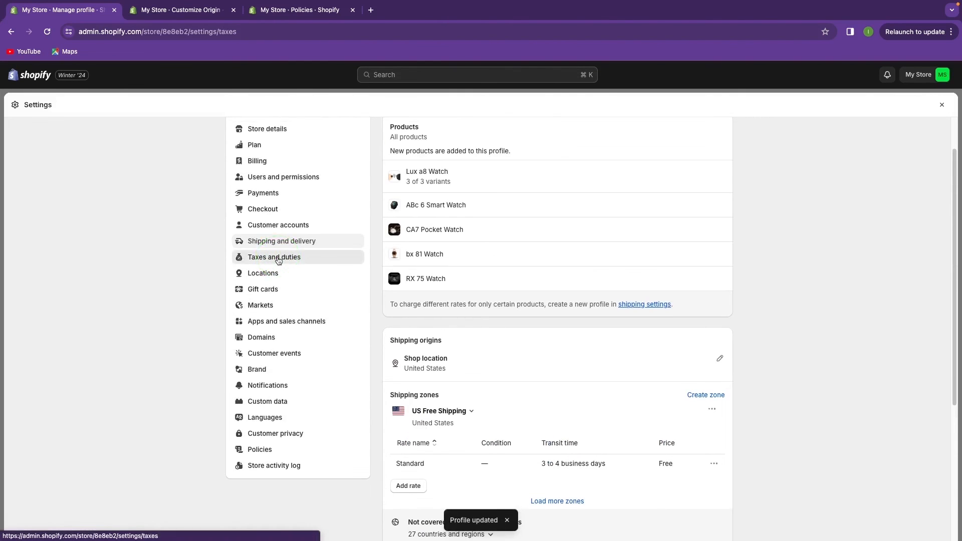
pyautogui.click(272, 255)
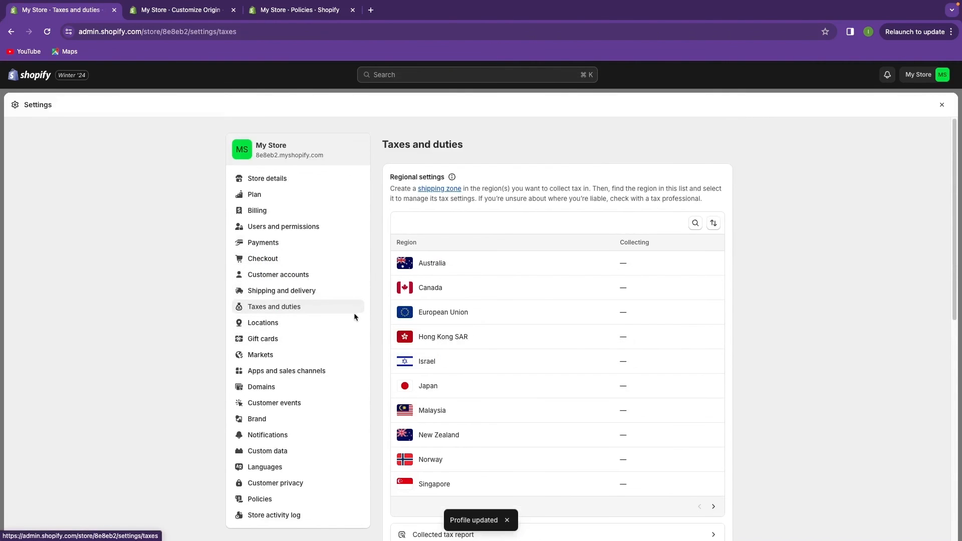
pyautogui.scroll(-3, 426, 326)
pyautogui.scroll(-8, 440, 333)
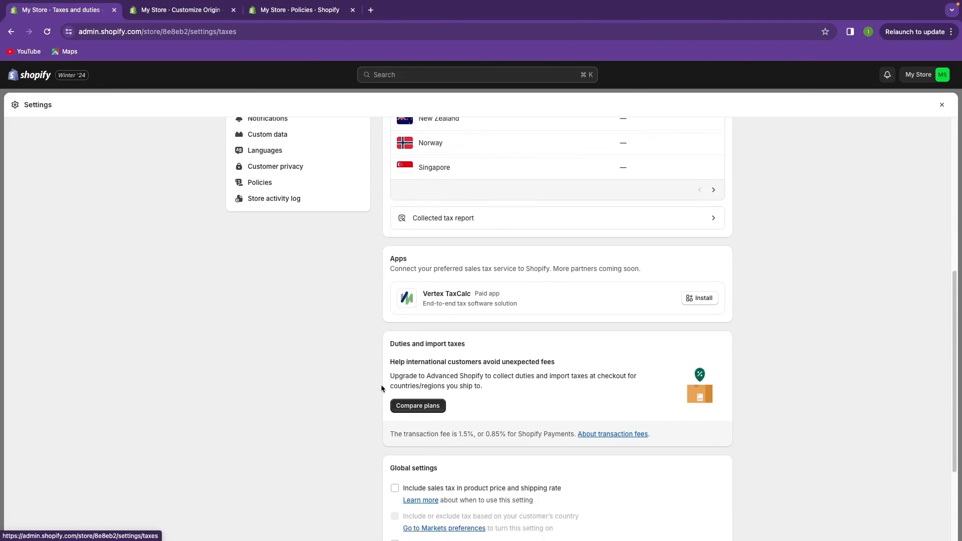
pyautogui.scroll(10, 458, 360)
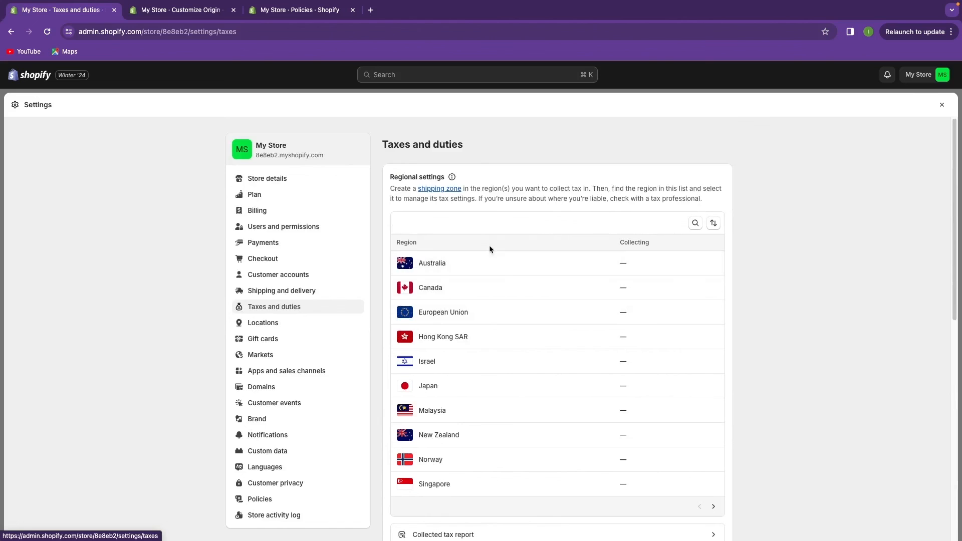
pyautogui.scroll(-1, 490, 301)
pyautogui.scroll(-3, 490, 301)
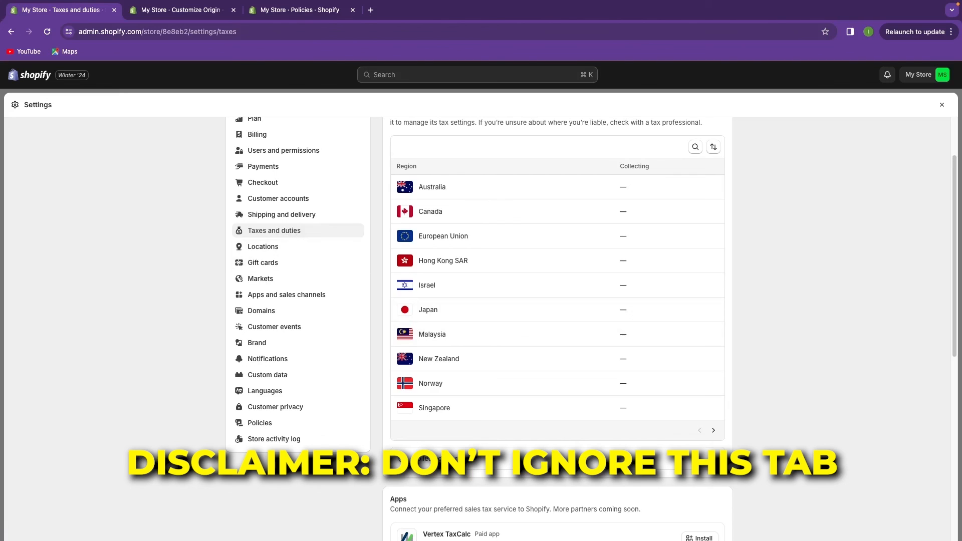
pyautogui.scroll(-1, 317, 290)
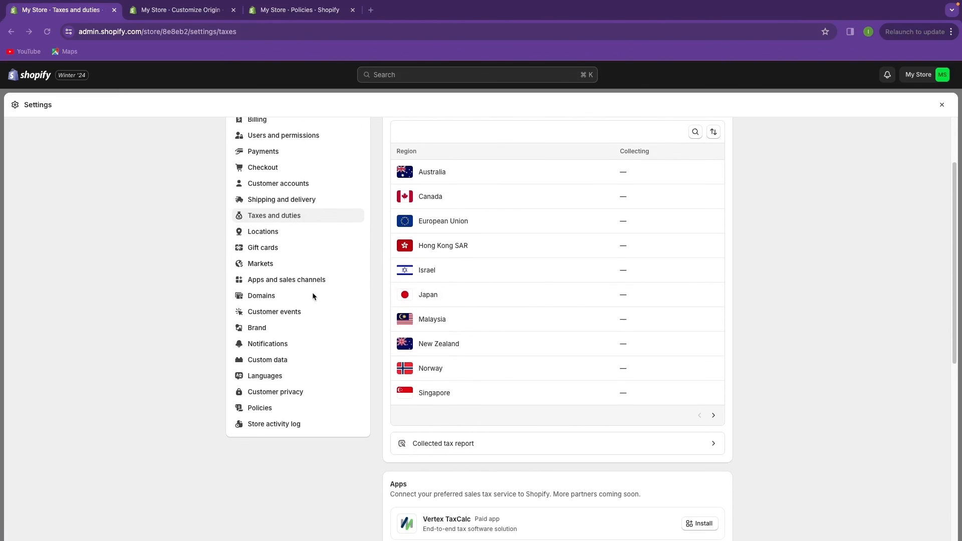
# - Open the Domains settings and look at the options for connecting an existing domain and buying a new one
pyautogui.click(319, 299)
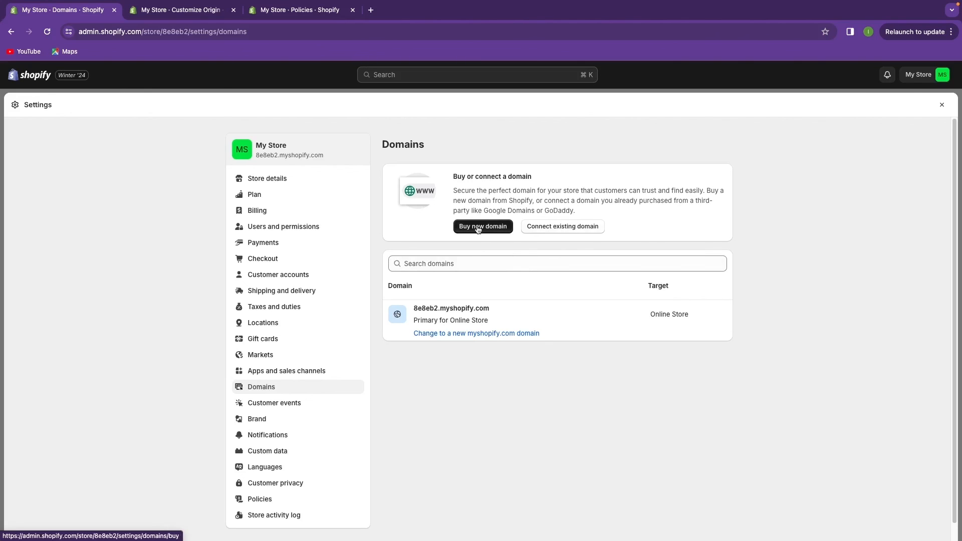
pyautogui.click(567, 227)
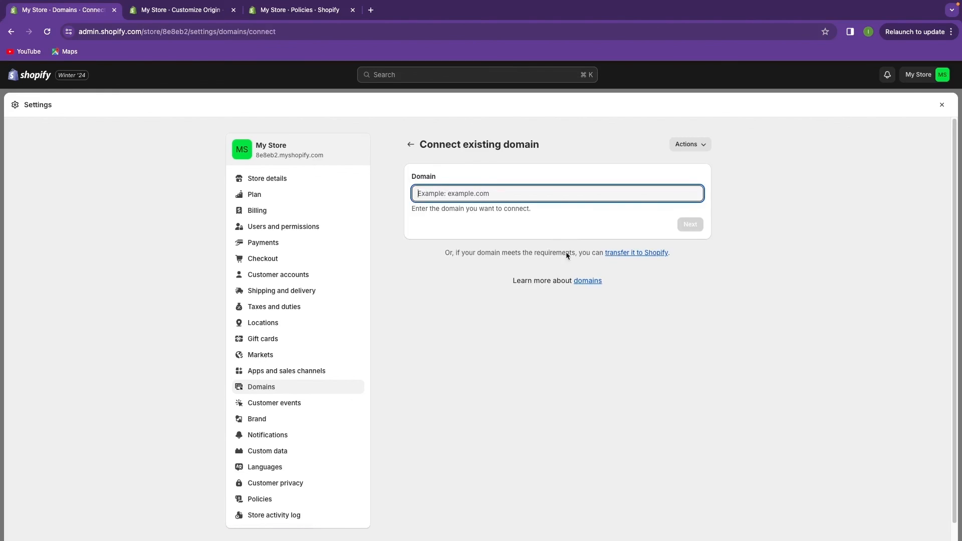
pyautogui.tripleClick(533, 254)
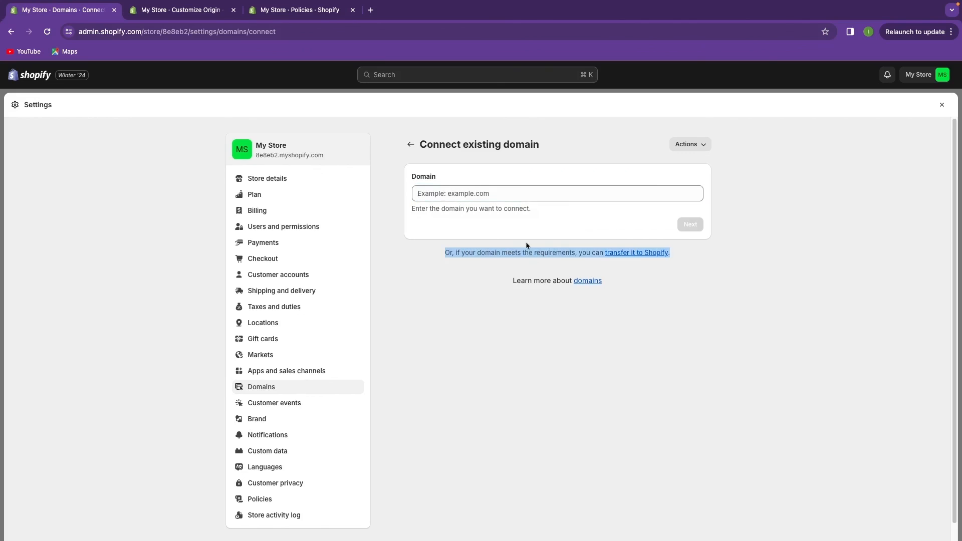
pyautogui.click(409, 145)
pyautogui.click(489, 226)
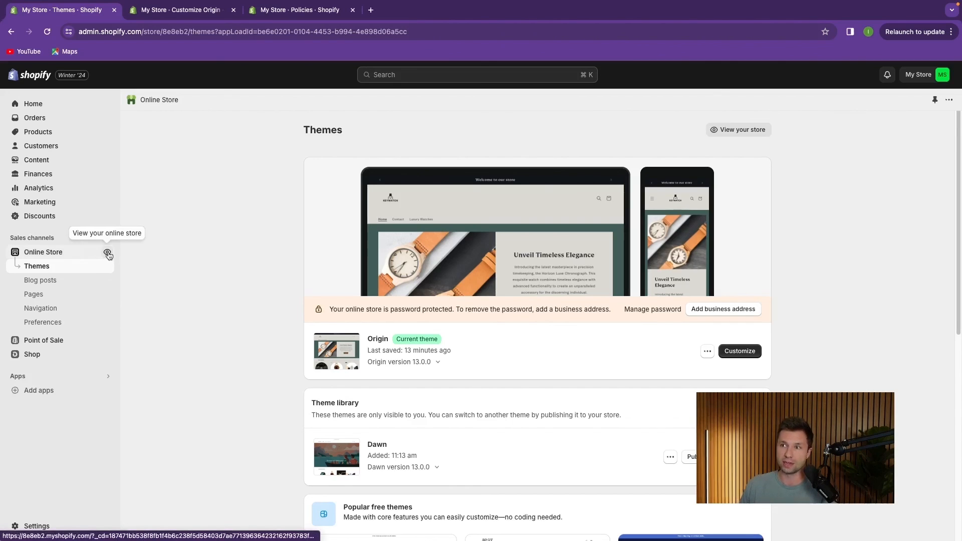
# - View the live online store and review the home page's banner, best sellers and image-with-text sections
pyautogui.click(107, 253)
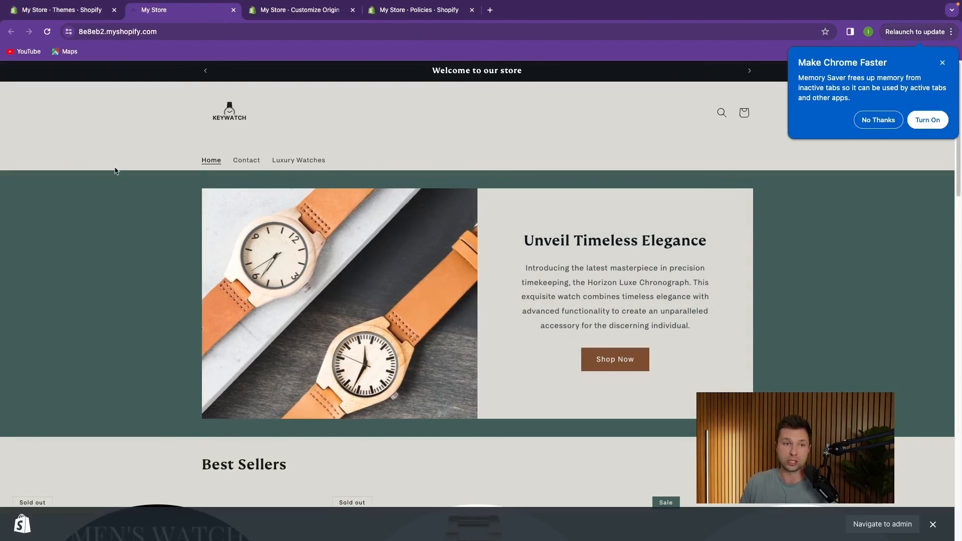
pyautogui.click(942, 63)
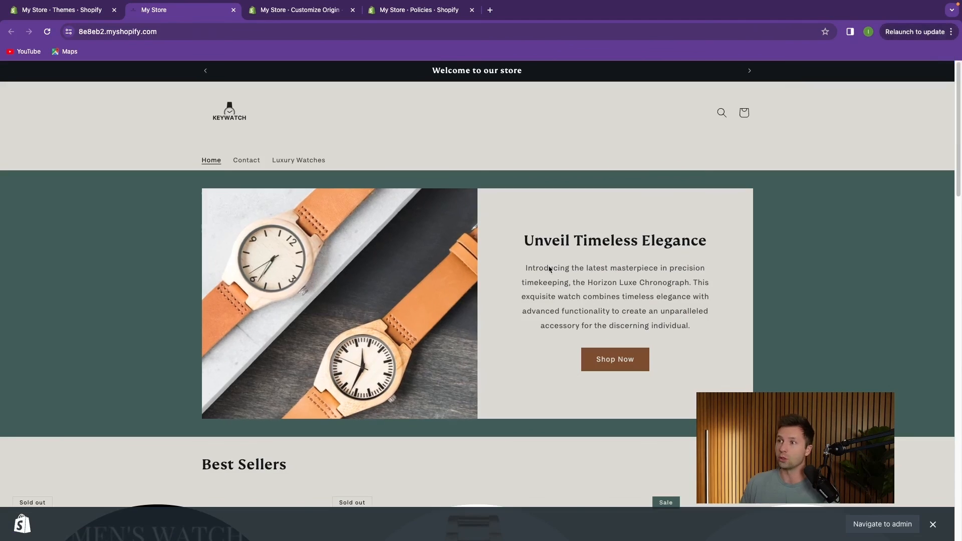
pyautogui.scroll(-15, 549, 269)
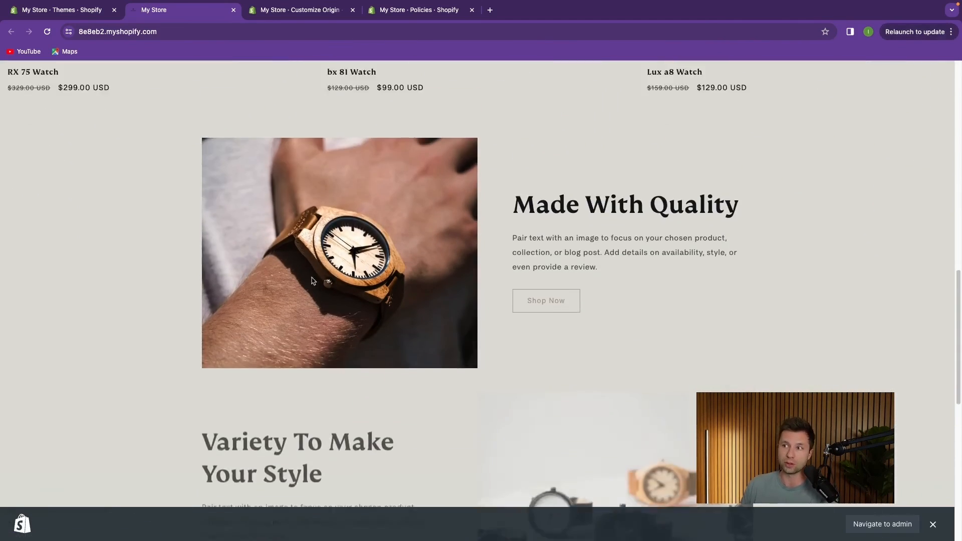
pyautogui.scroll(-3, 442, 249)
pyautogui.scroll(-7, 457, 275)
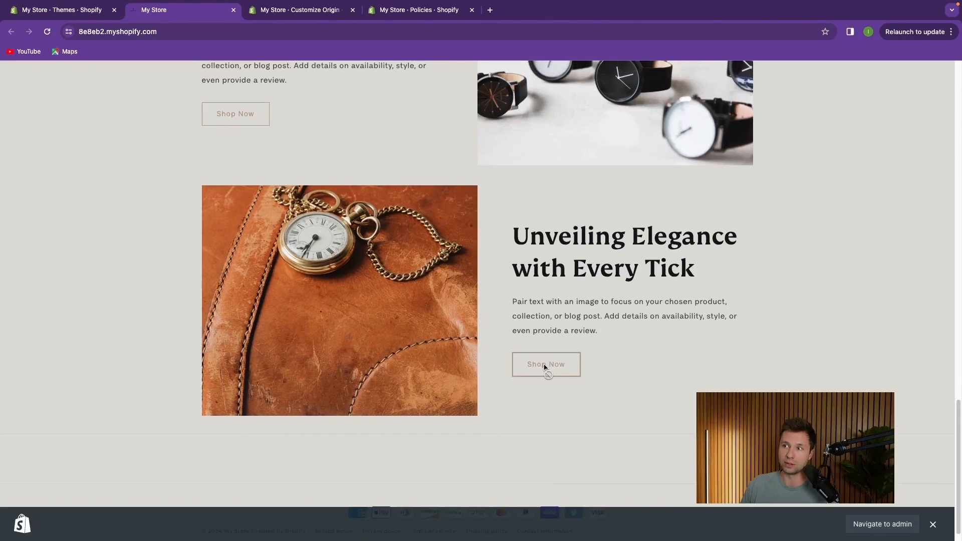
pyautogui.scroll(5, 604, 197)
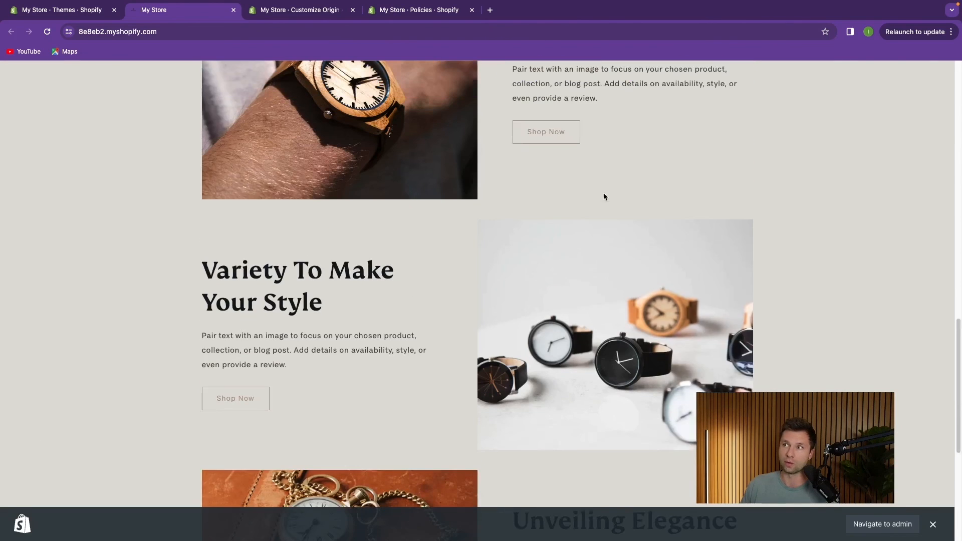
pyautogui.scroll(8, 537, 166)
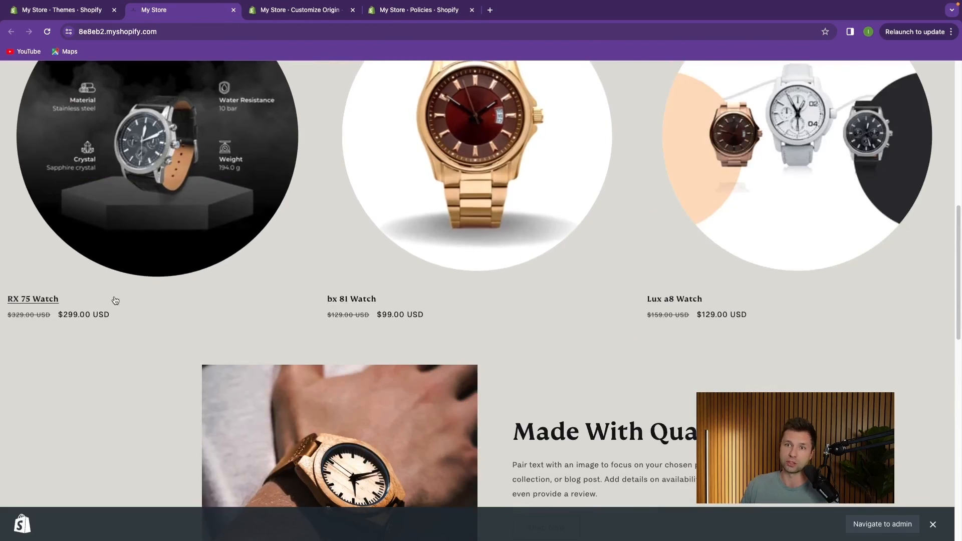
pyautogui.scroll(10, 114, 300)
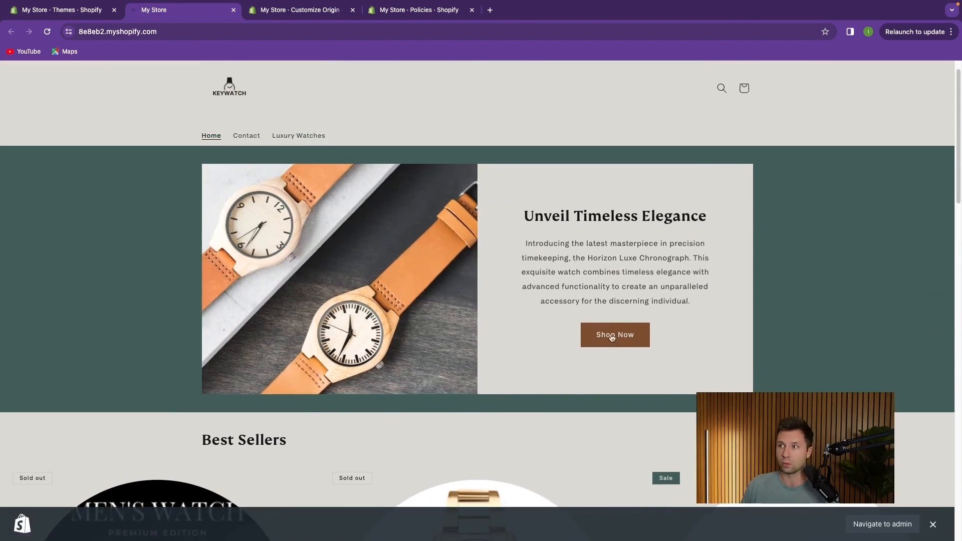
# - Follow the home page banner's Shop Now link to the collections, open the Home page collection and view the Lux a8 Watch product page
pyautogui.click(614, 339)
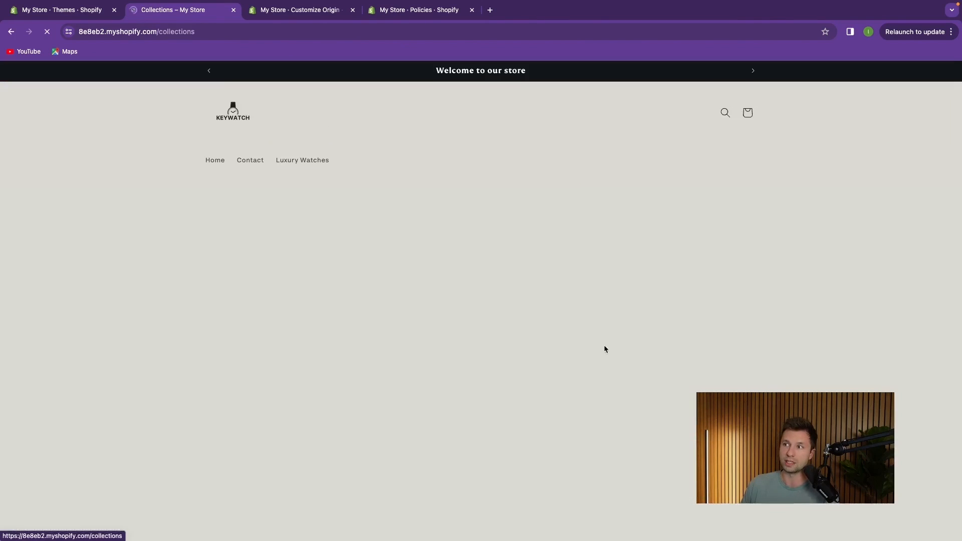
pyautogui.scroll(2, 335, 354)
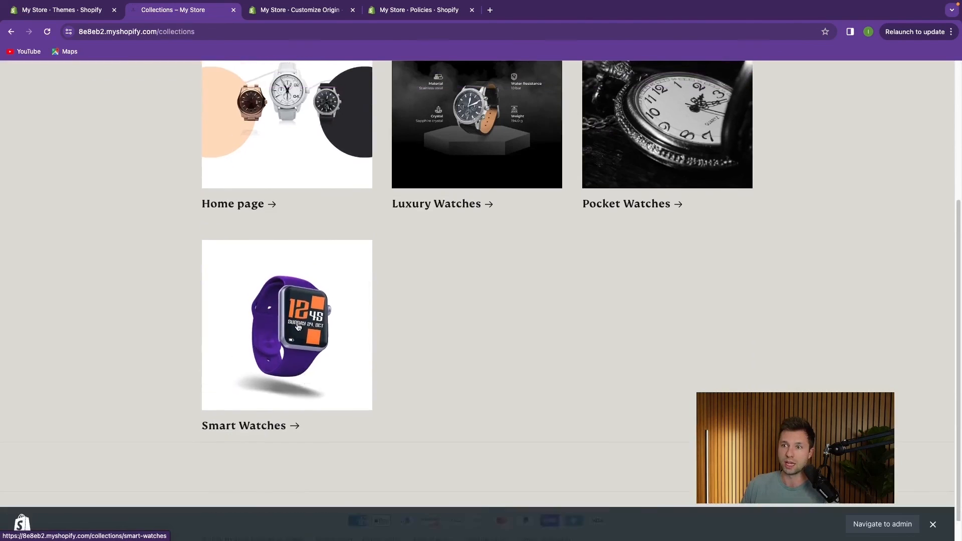
pyautogui.click(292, 172)
pyautogui.scroll(-4, 301, 255)
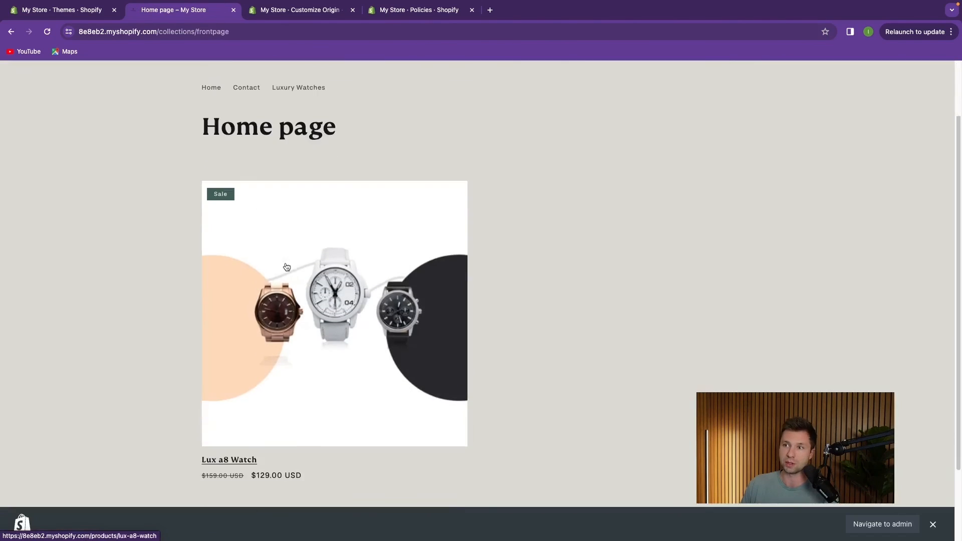
pyautogui.click(301, 215)
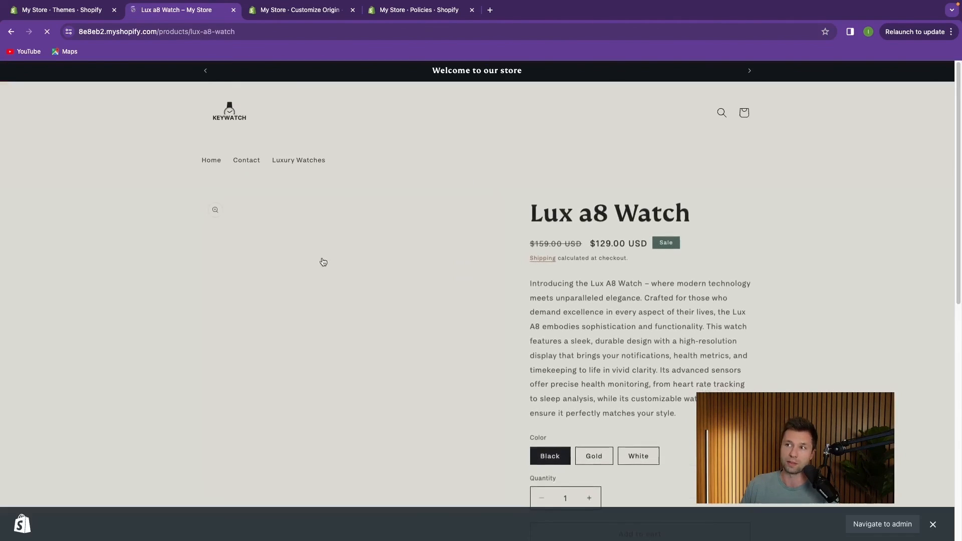
pyautogui.scroll(-5, 458, 288)
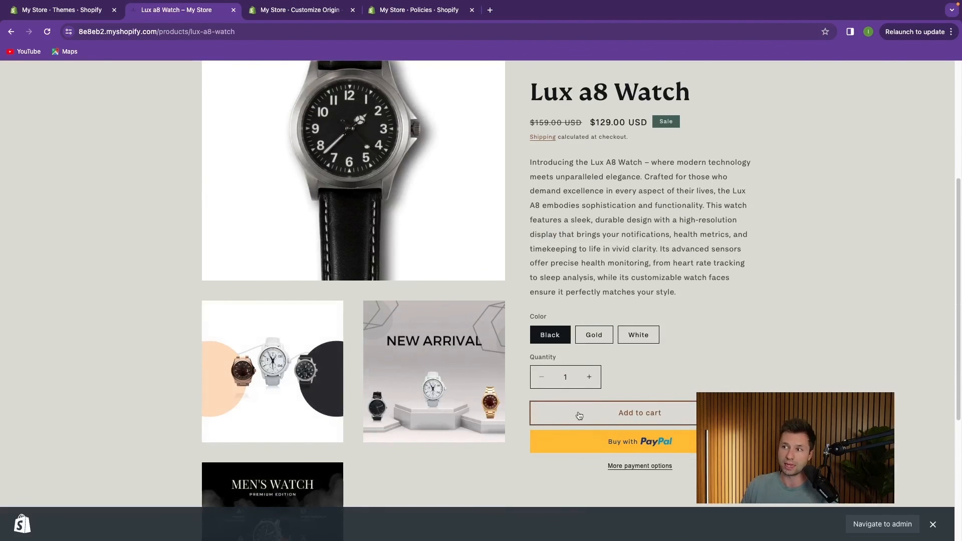